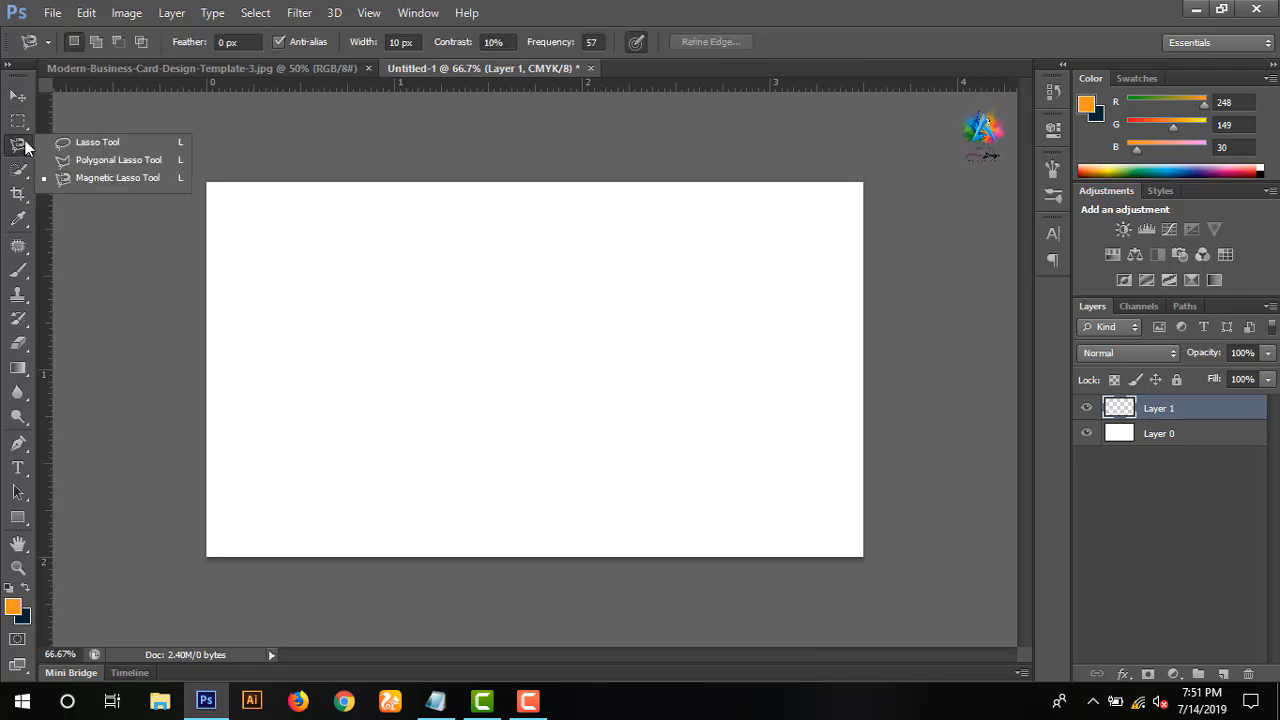
- Fill a thin full-width rectangular strip along the card's bottom edge with the orange foreground colour on Layer 1, leaving nothing selected
{"action": "left_click", "coordinate": [18, 121]}
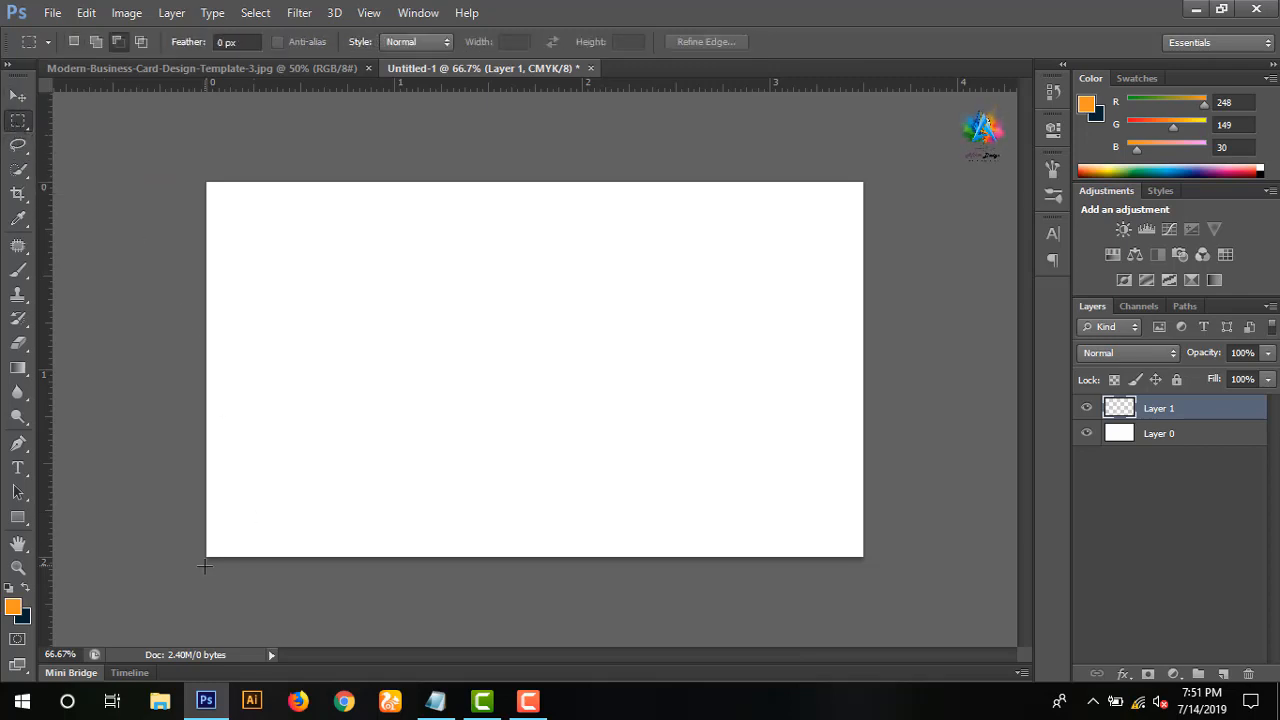
{"action": "left_click_drag", "start_coordinate": [201, 563], "coordinate": [851, 529]}
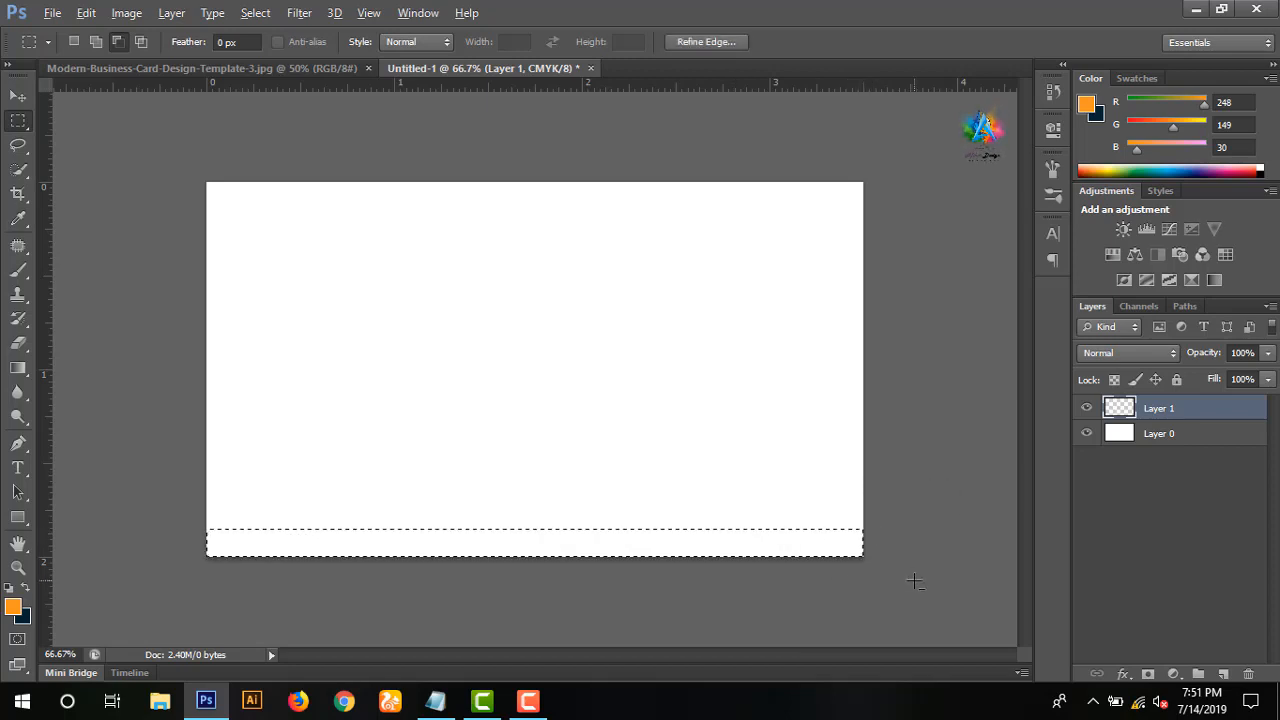
{"action": "key", "text": "alt+BackSpace"}
{"action": "key", "text": "ctrl+d"}
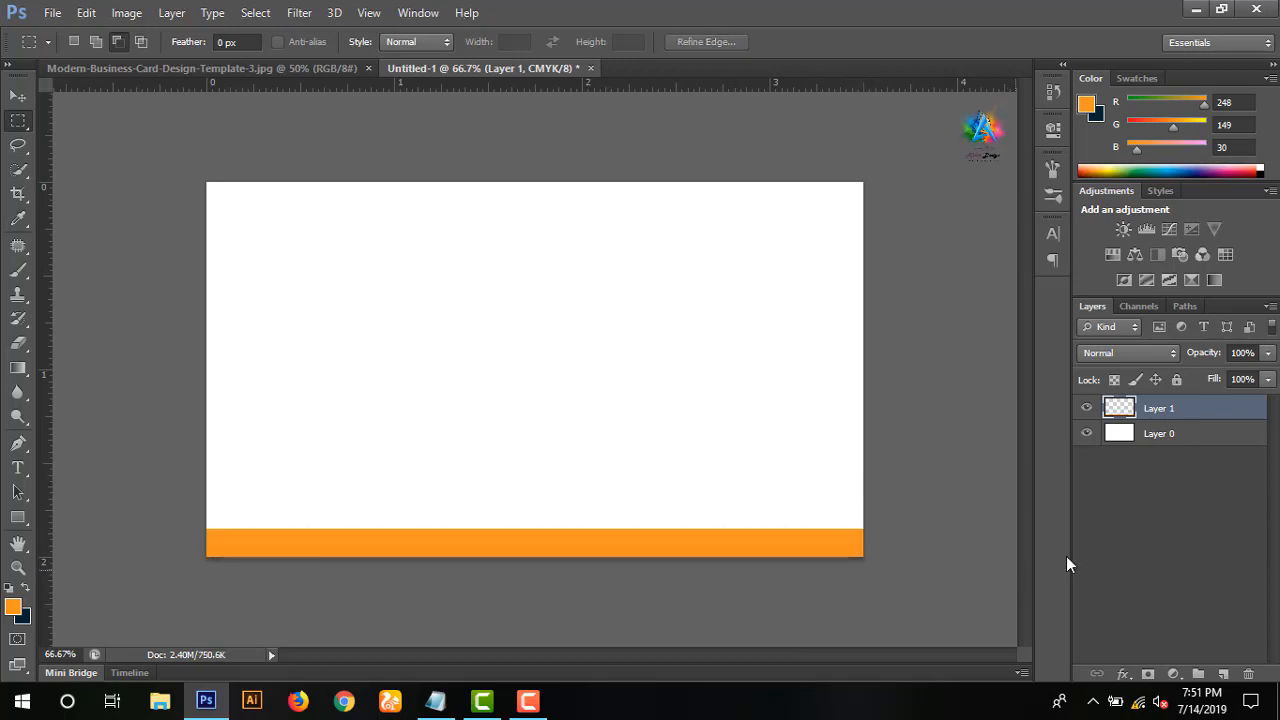
- Add a Pattern Overlay to the bottom strip's layer using the light grey speckled paper pattern at 100% opacity and scale
{"action": "right_click", "coordinate": [1199, 414]}
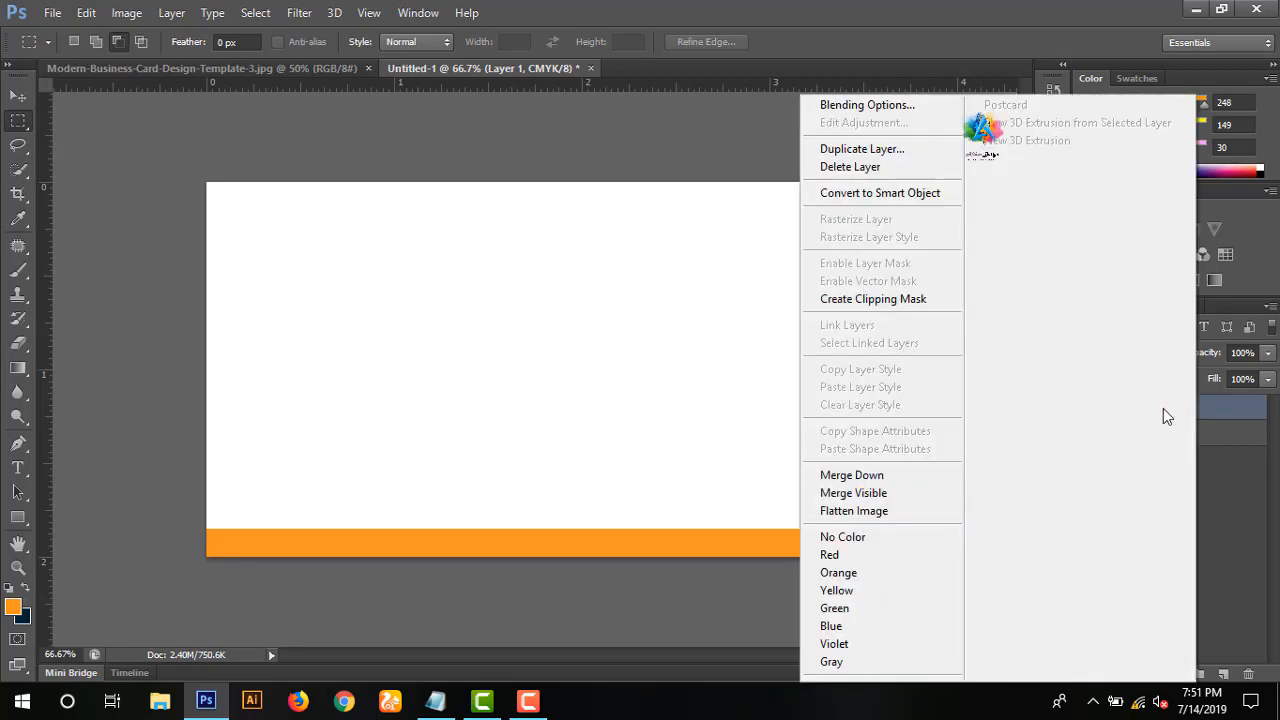
{"action": "left_click", "coordinate": [887, 112]}
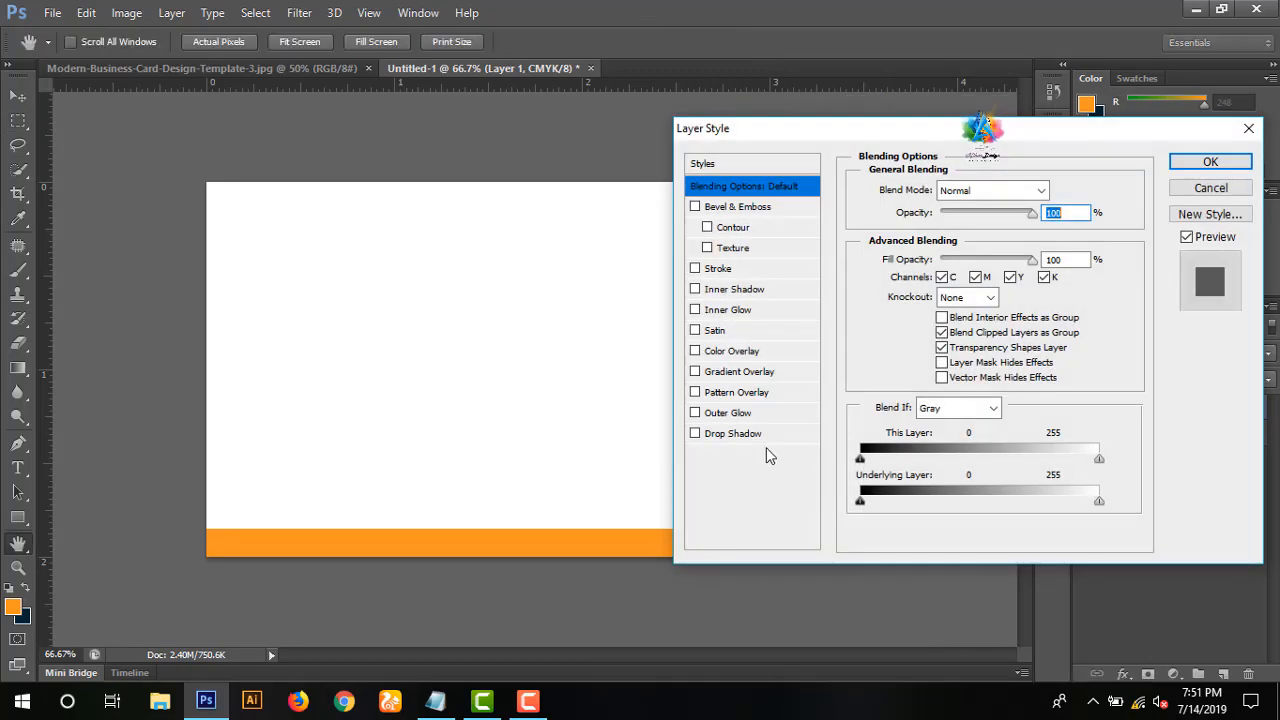
{"action": "left_click", "coordinate": [728, 395]}
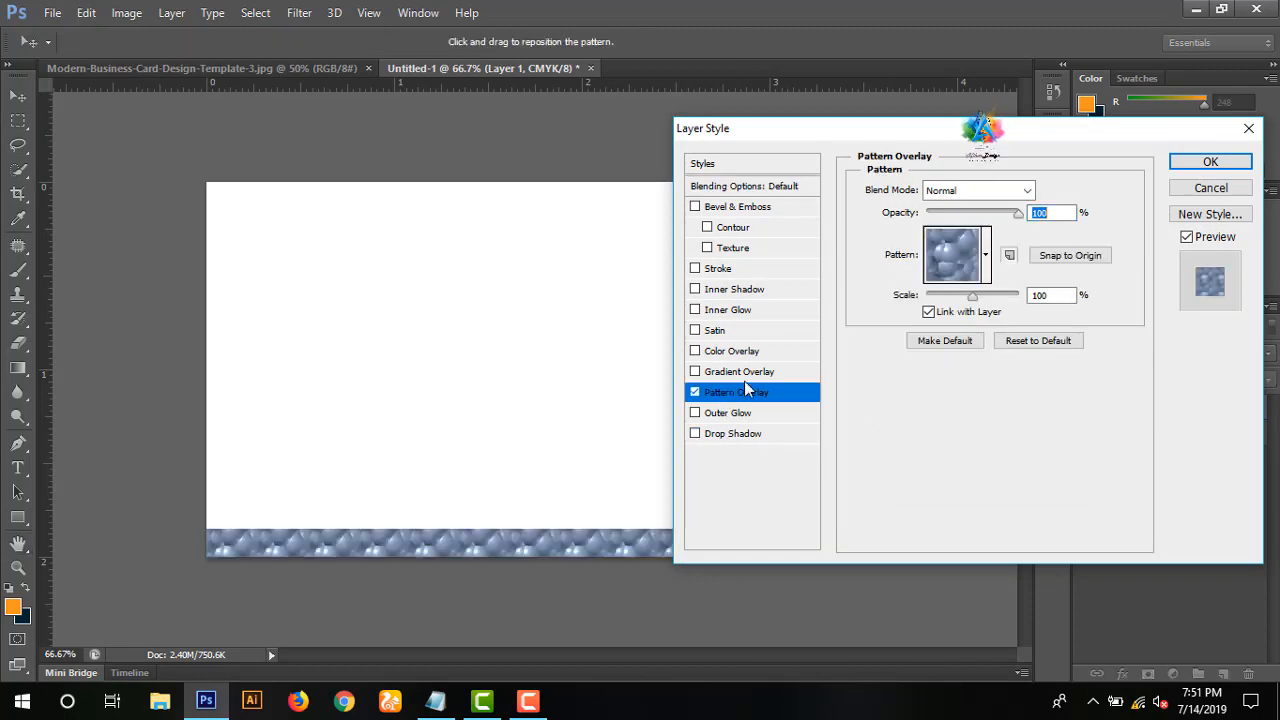
{"action": "left_click", "coordinate": [986, 255]}
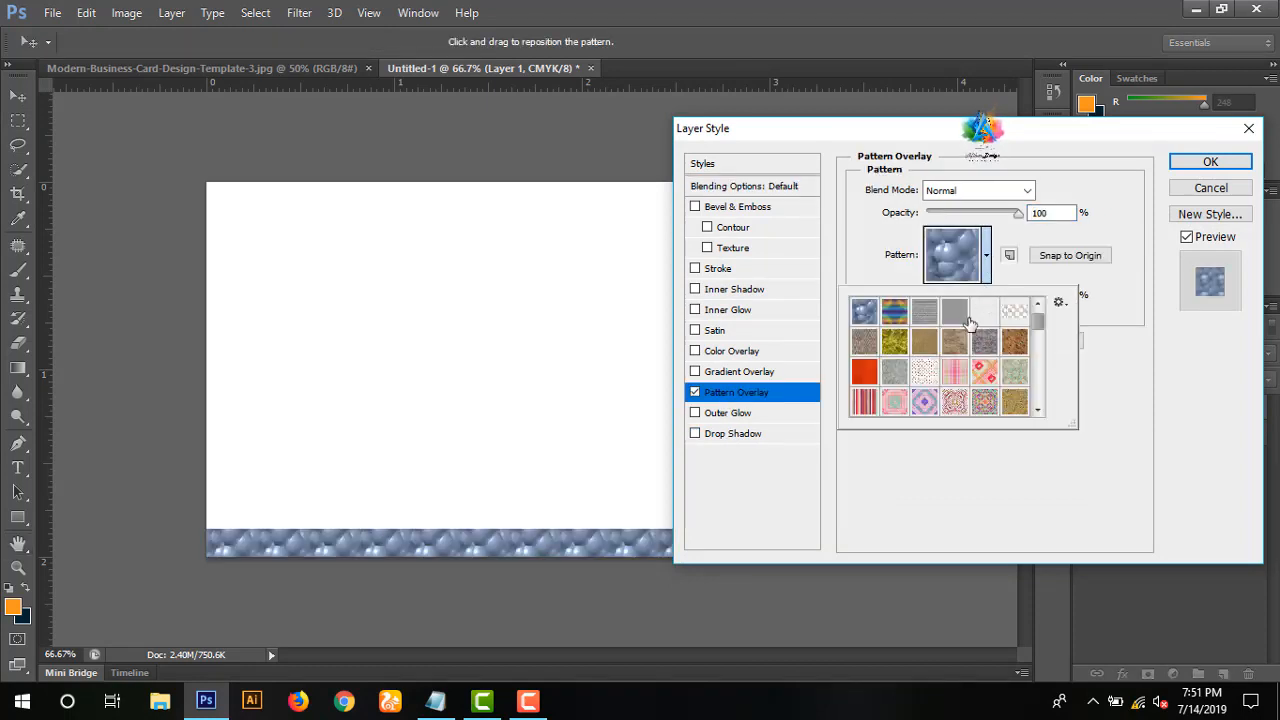
{"action": "left_click", "coordinate": [982, 314]}
{"action": "left_click", "coordinate": [896, 370]}
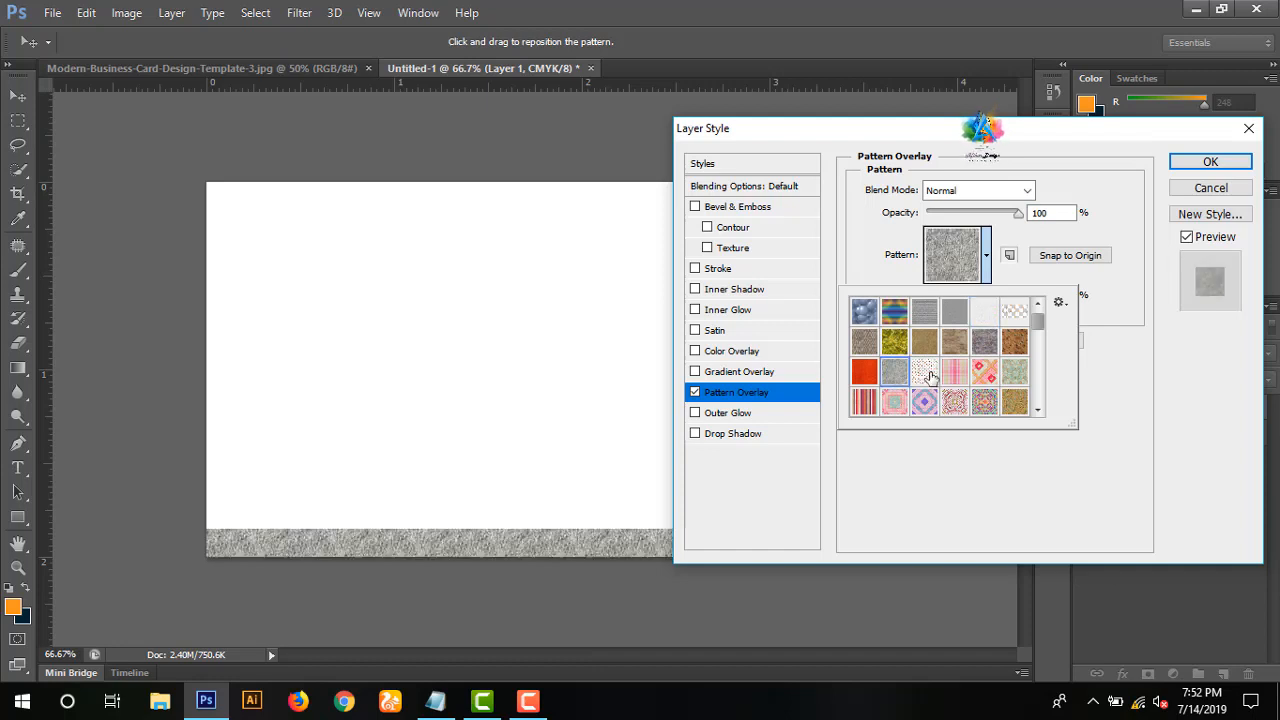
{"action": "left_click", "coordinate": [926, 374]}
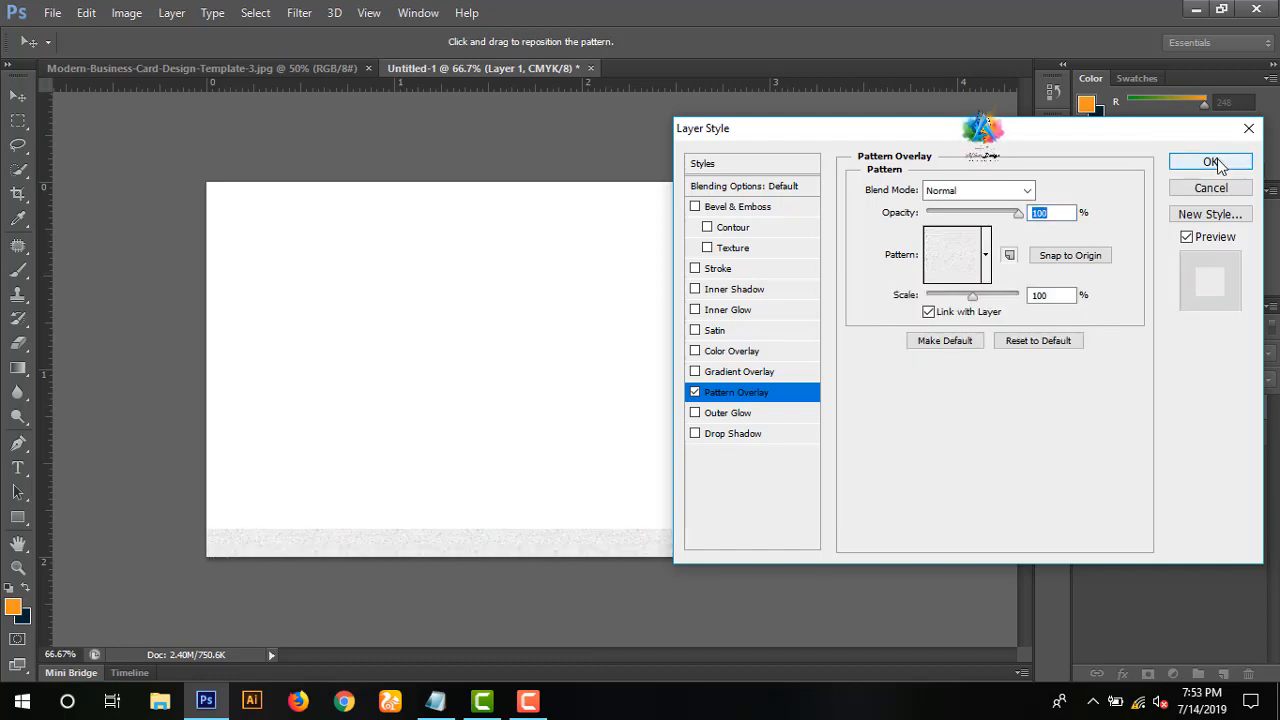
{"action": "left_click", "coordinate": [1219, 165]}
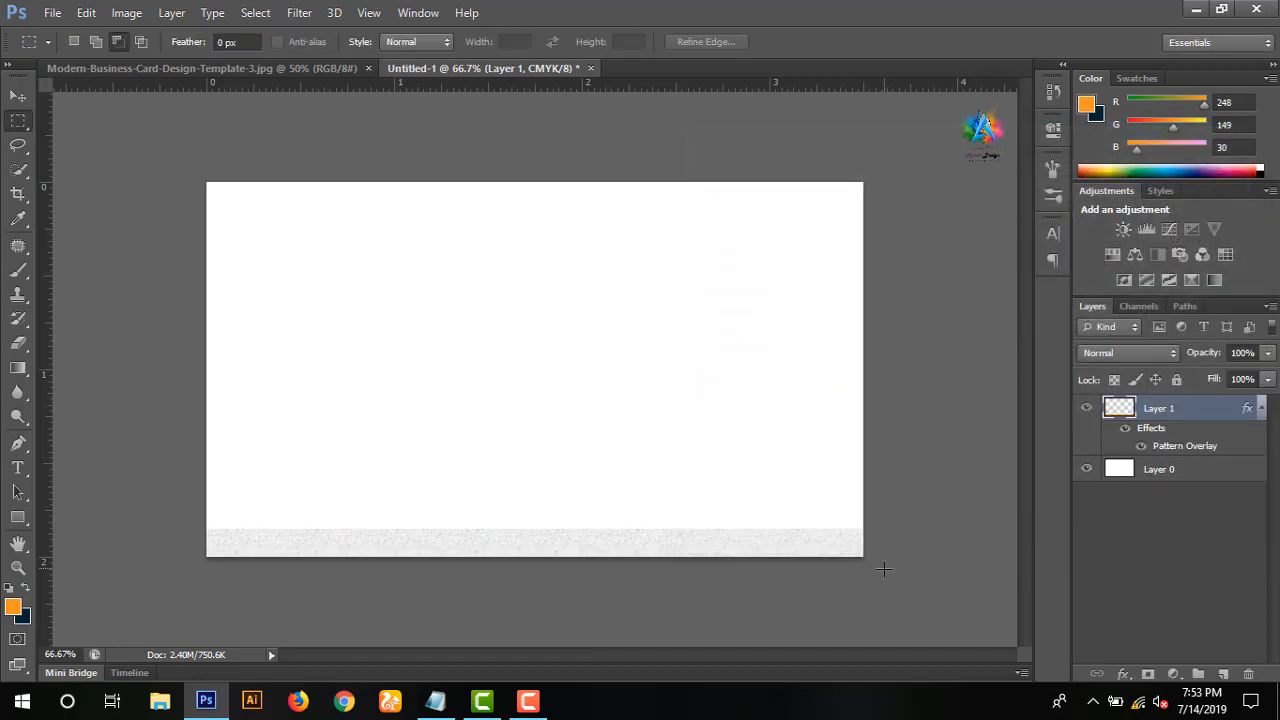
- Fill the right end of the bottom strip with orange on a new layer and duplicate that block into the card's other three corners
{"action": "left_click_drag", "start_coordinate": [850, 551], "coordinate": [890, 546]}
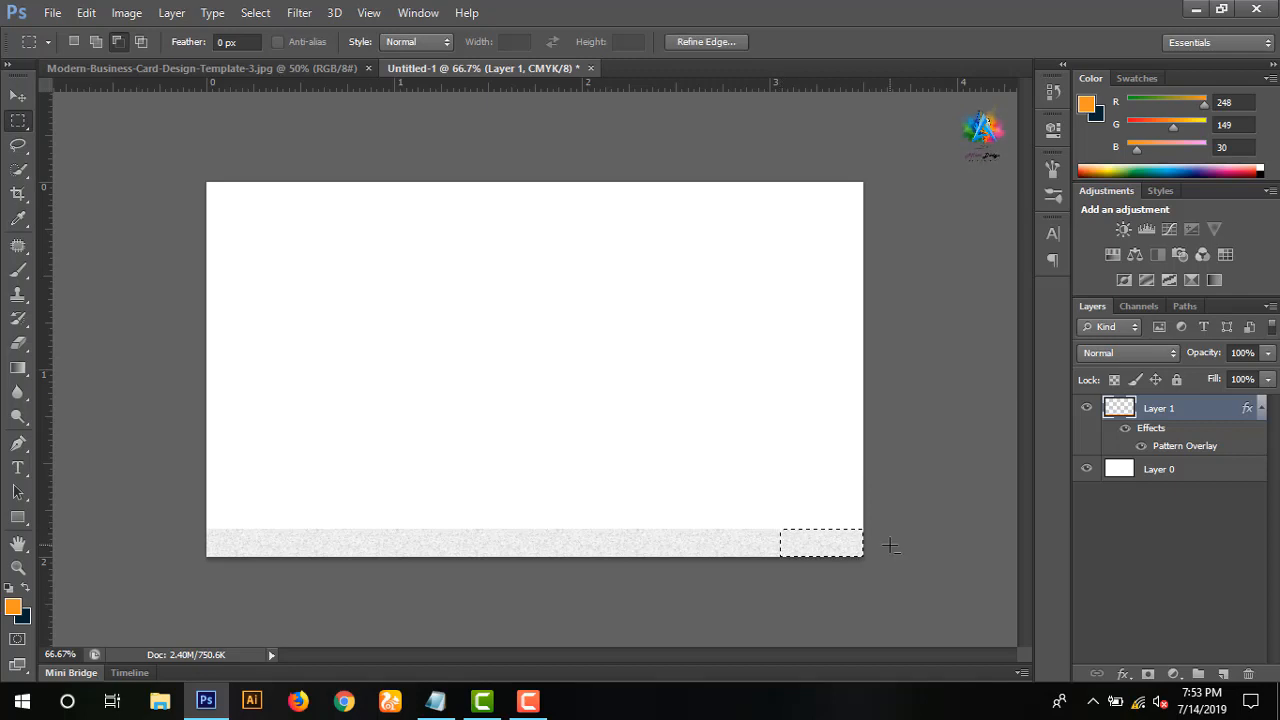
{"action": "left_click", "coordinate": [1223, 674]}
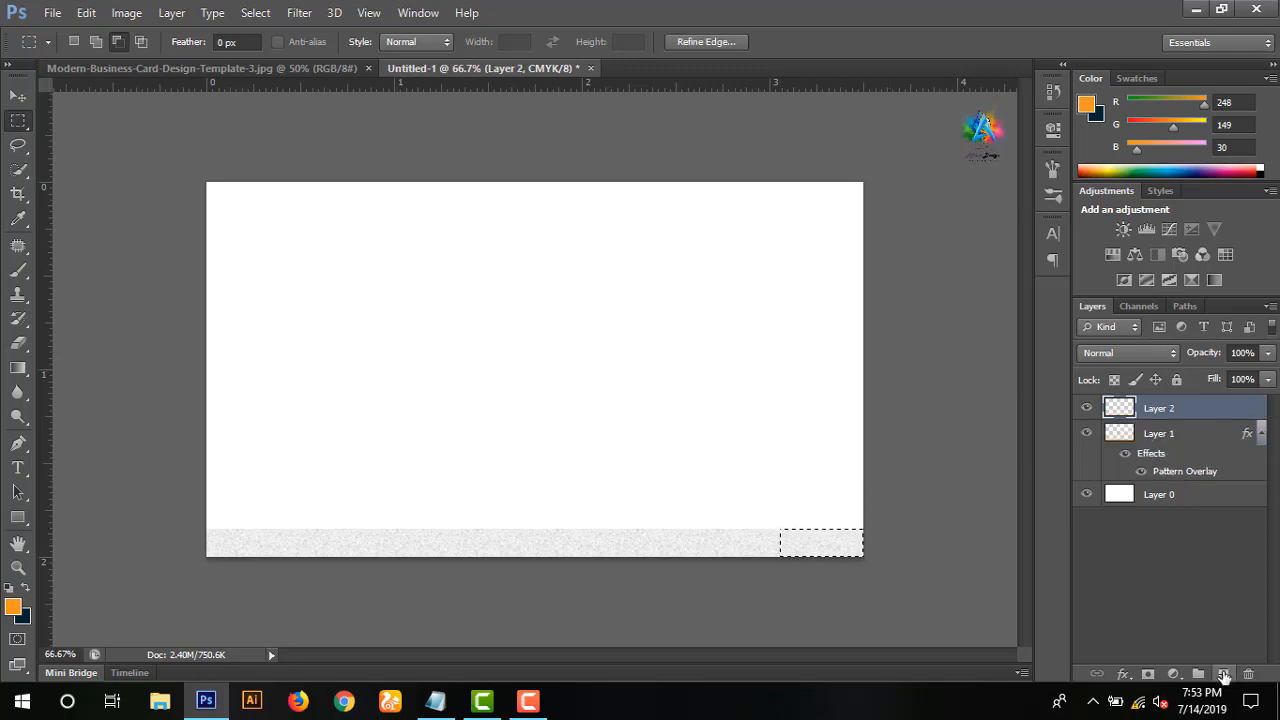
{"action": "key", "text": "alt+BackSpace"}
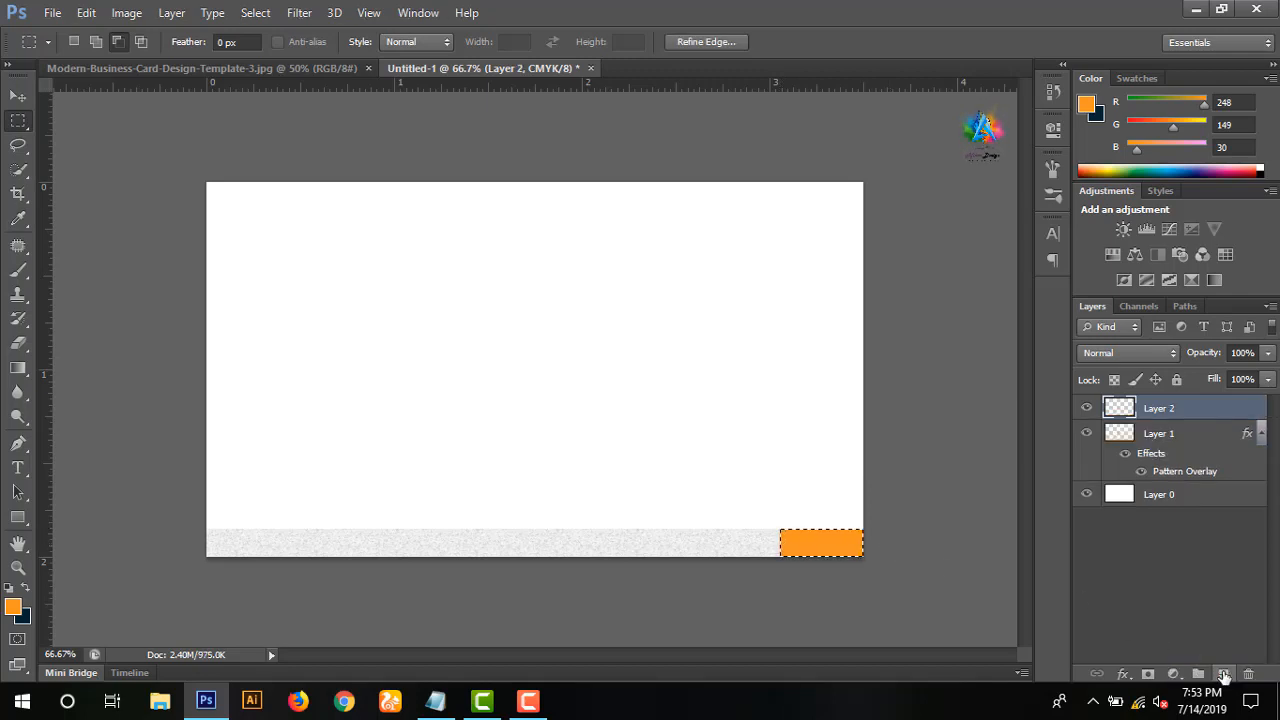
{"action": "key", "text": "ctrl+d"}
{"action": "left_click", "coordinate": [17, 97]}
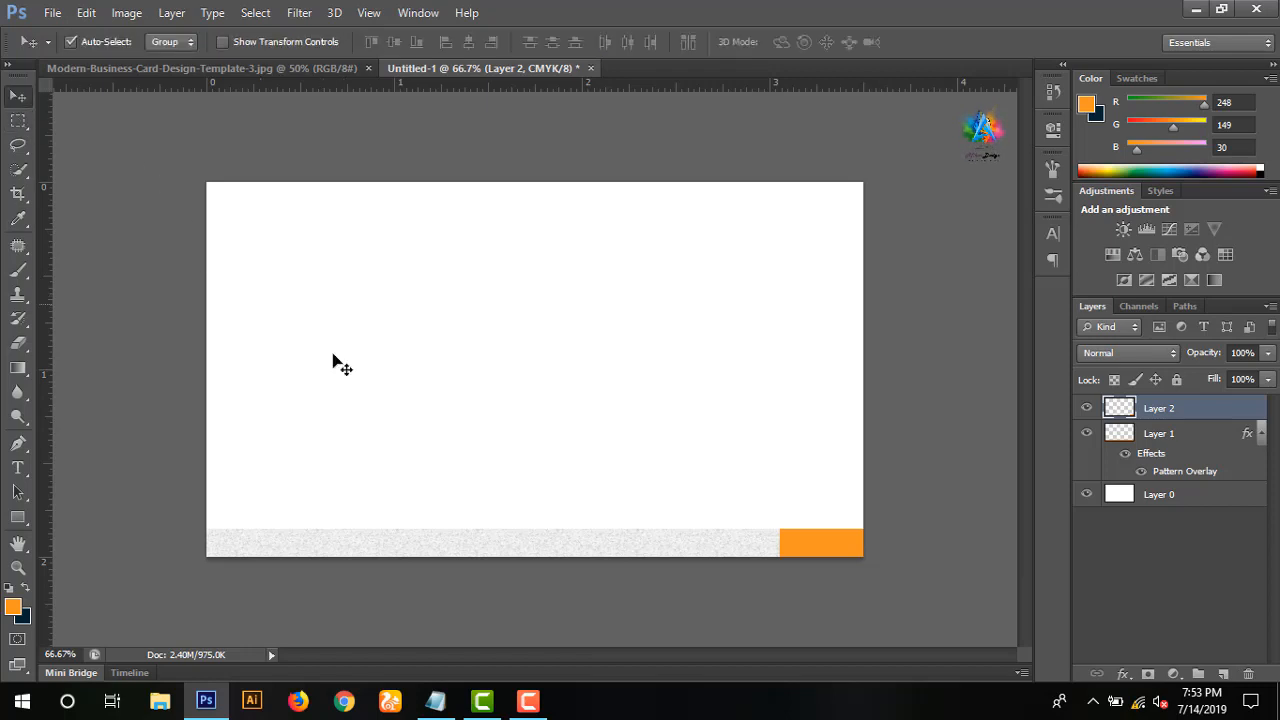
{"action": "left_click_drag", "start_coordinate": [805, 548], "coordinate": [835, 197]}
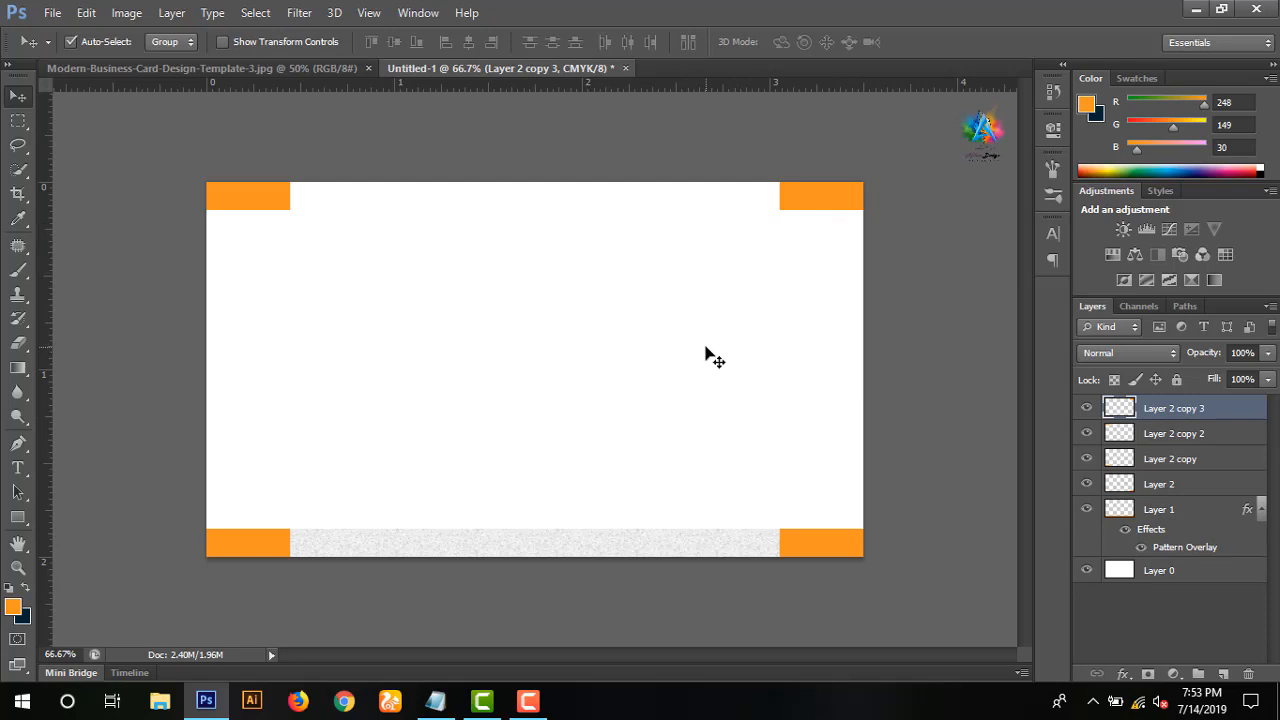
- Place the Afikur Design logo image from the Desktop into the card
{"action": "left_click", "coordinate": [52, 12]}
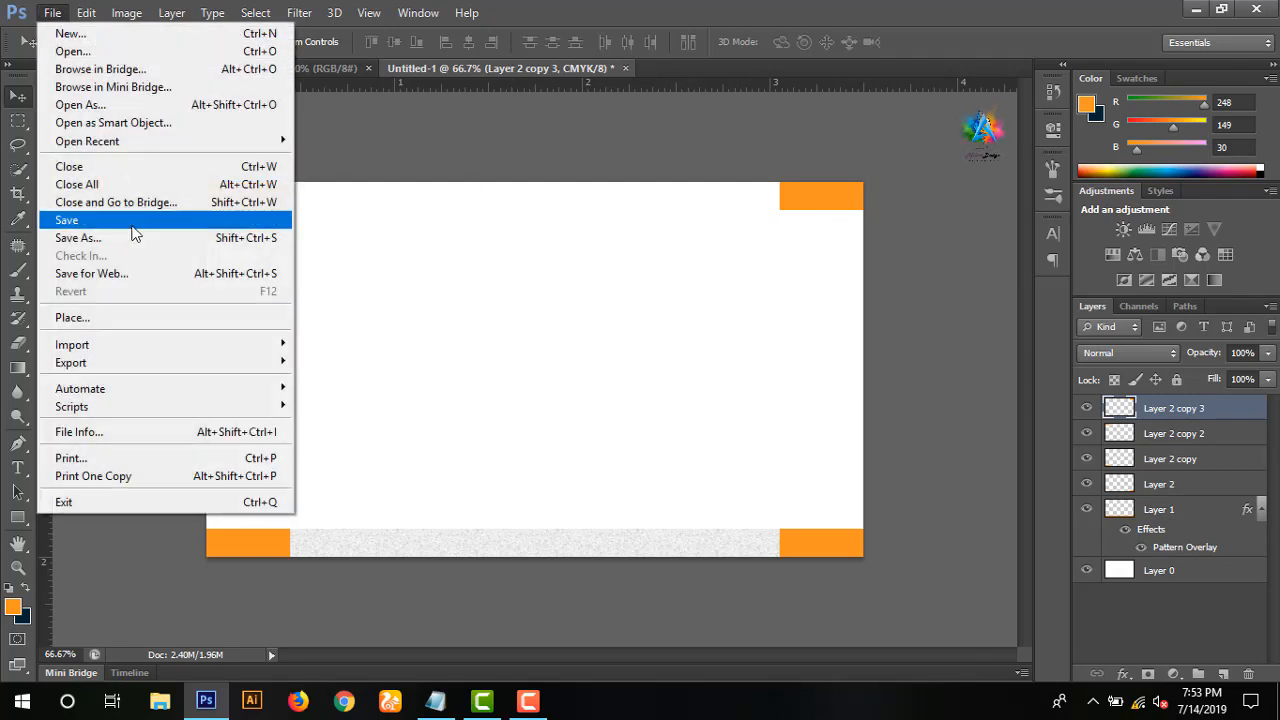
{"action": "left_click", "coordinate": [126, 321]}
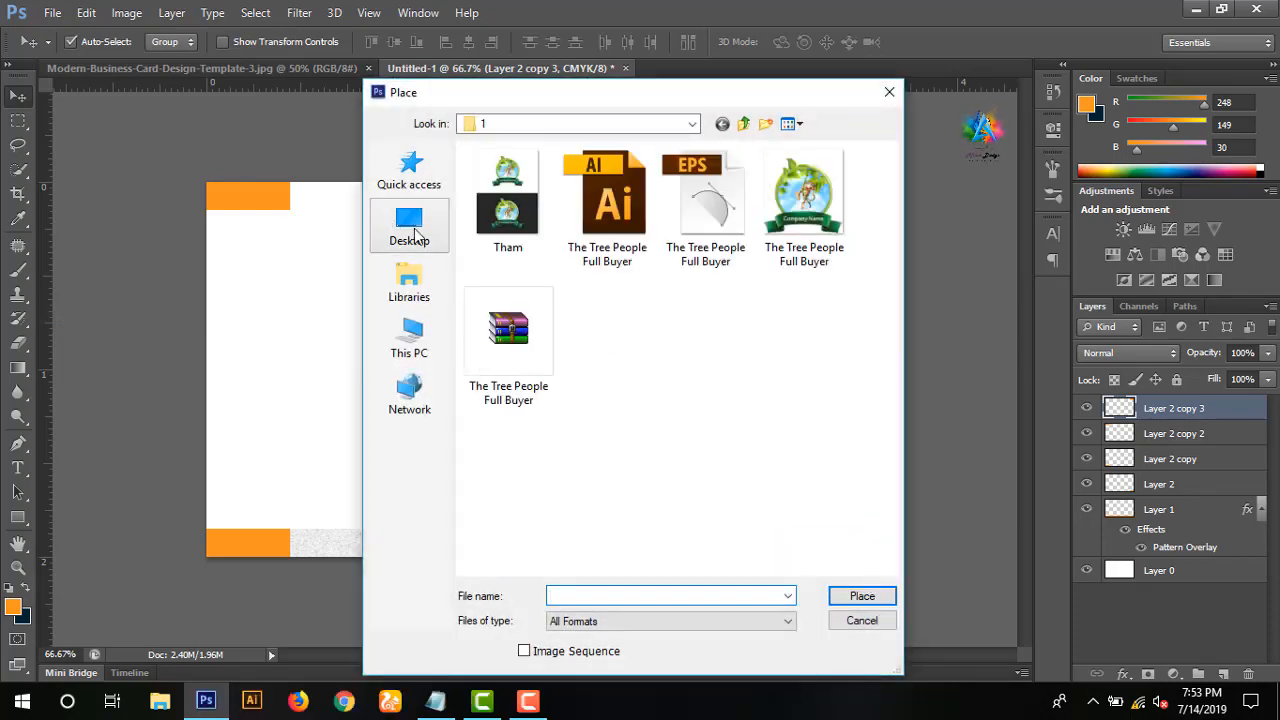
{"action": "left_click", "coordinate": [414, 232]}
{"action": "scroll", "coordinate": [632, 335], "scroll_direction": "down", "scroll_amount": 5}
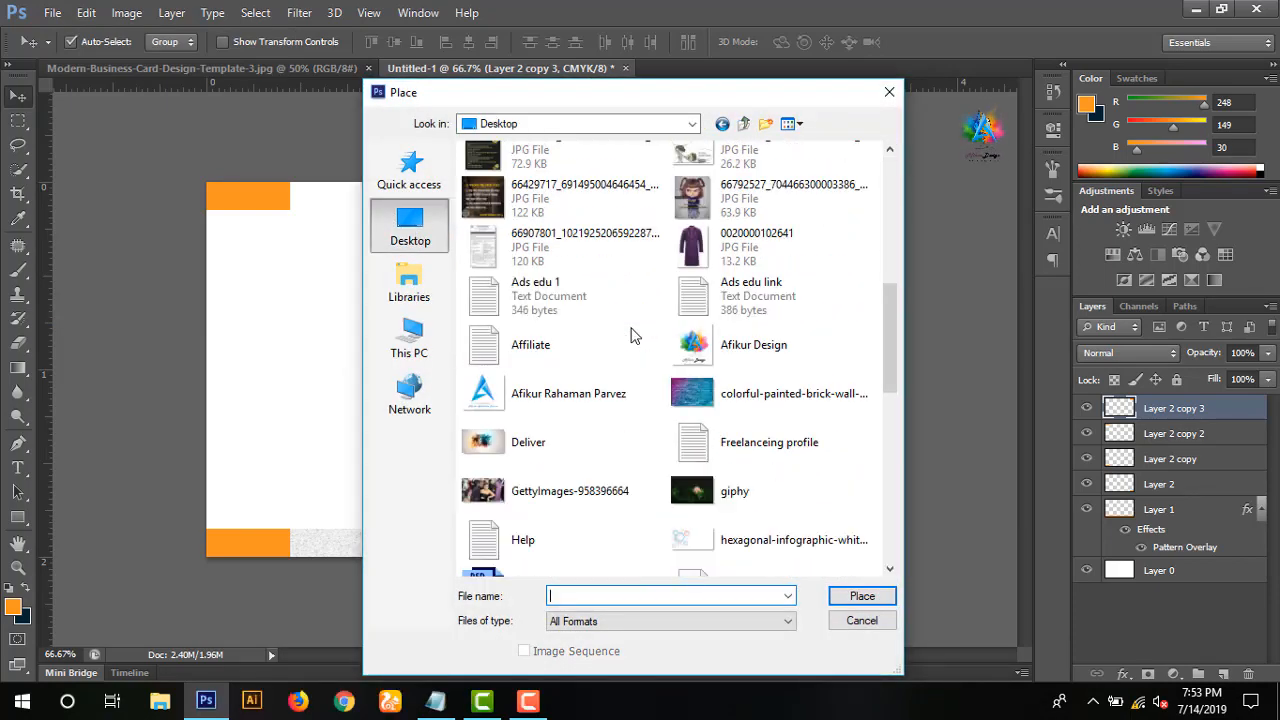
{"action": "double_click", "coordinate": [735, 345]}
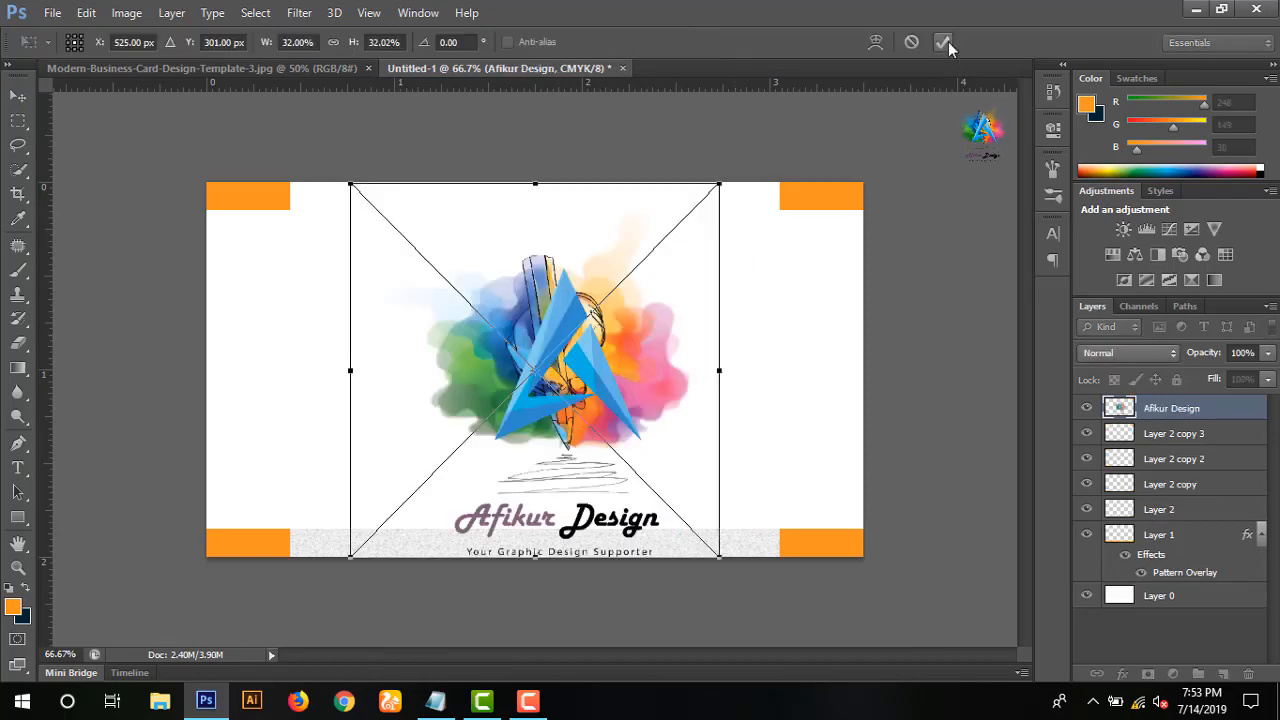
{"action": "left_click", "coordinate": [944, 42]}
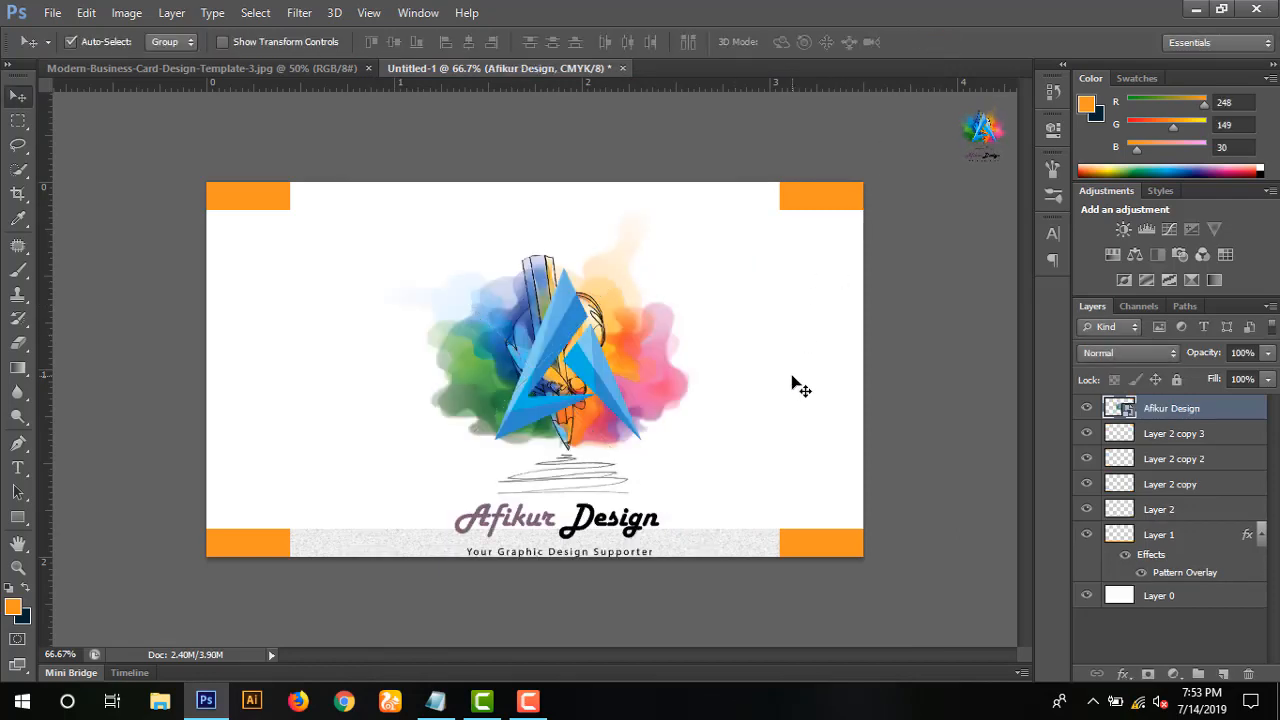
- Shrink the logo to about 12.6% in the card's upper middle and rasterize its layer
{"action": "key", "text": "ctrl+t"}
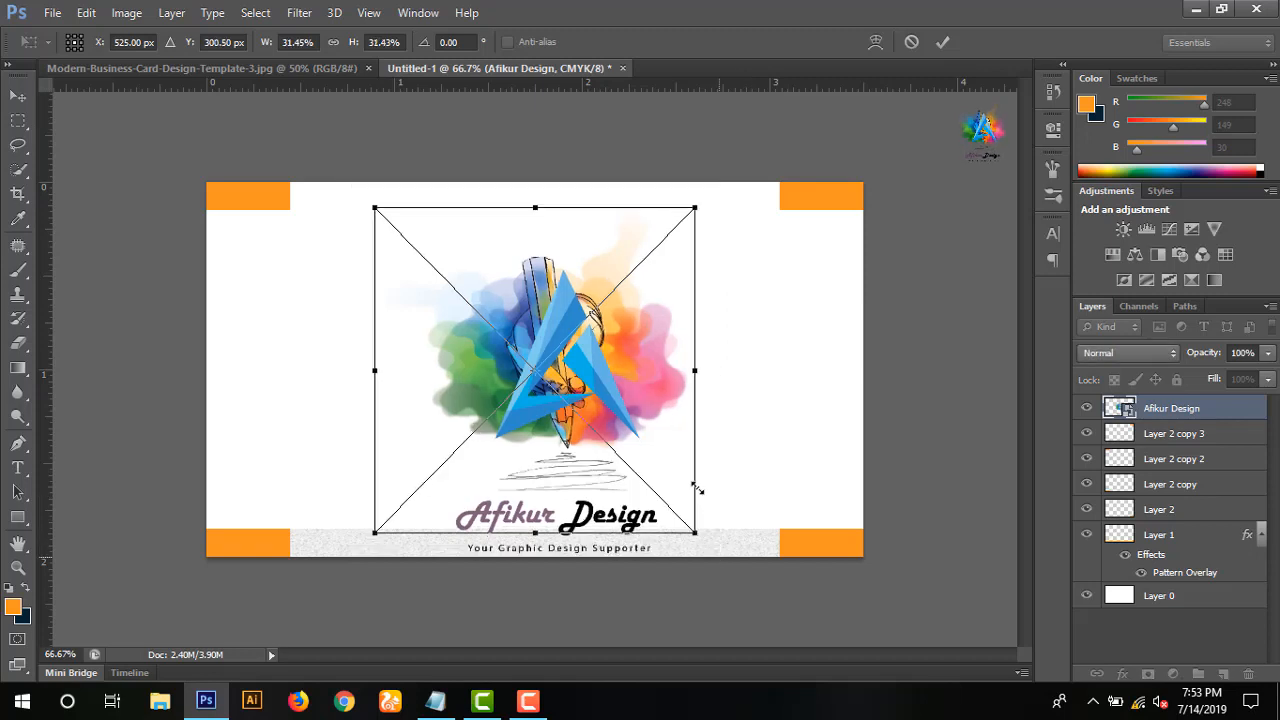
{"action": "left_click_drag", "start_coordinate": [697, 488], "coordinate": [654, 394]}
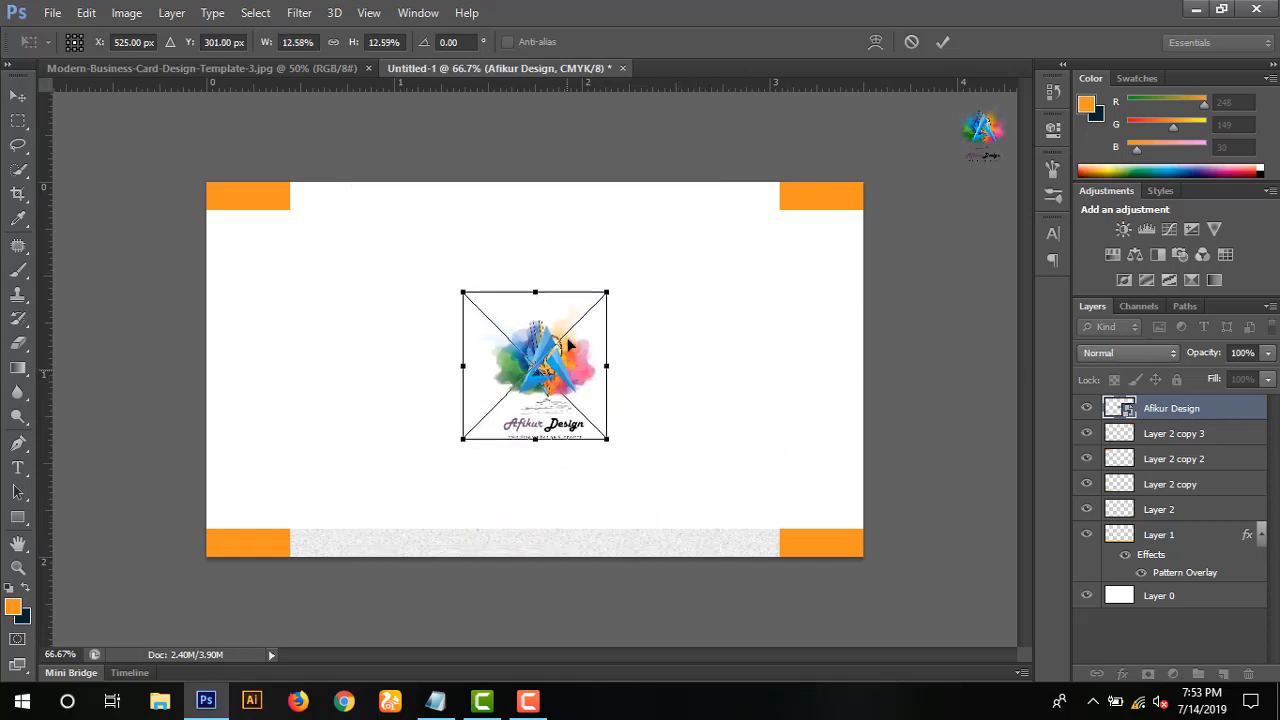
{"action": "left_click_drag", "start_coordinate": [568, 345], "coordinate": [566, 318]}
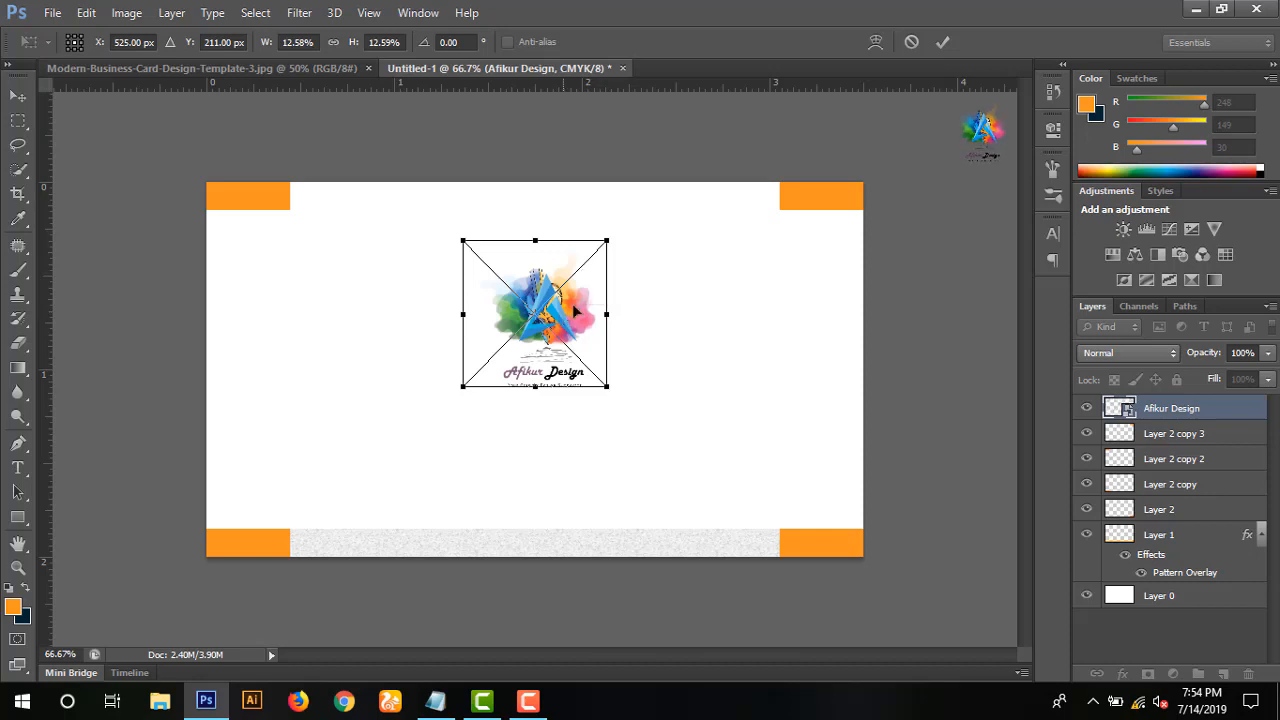
{"action": "left_click", "coordinate": [942, 42]}
{"action": "right_click", "coordinate": [1181, 414]}
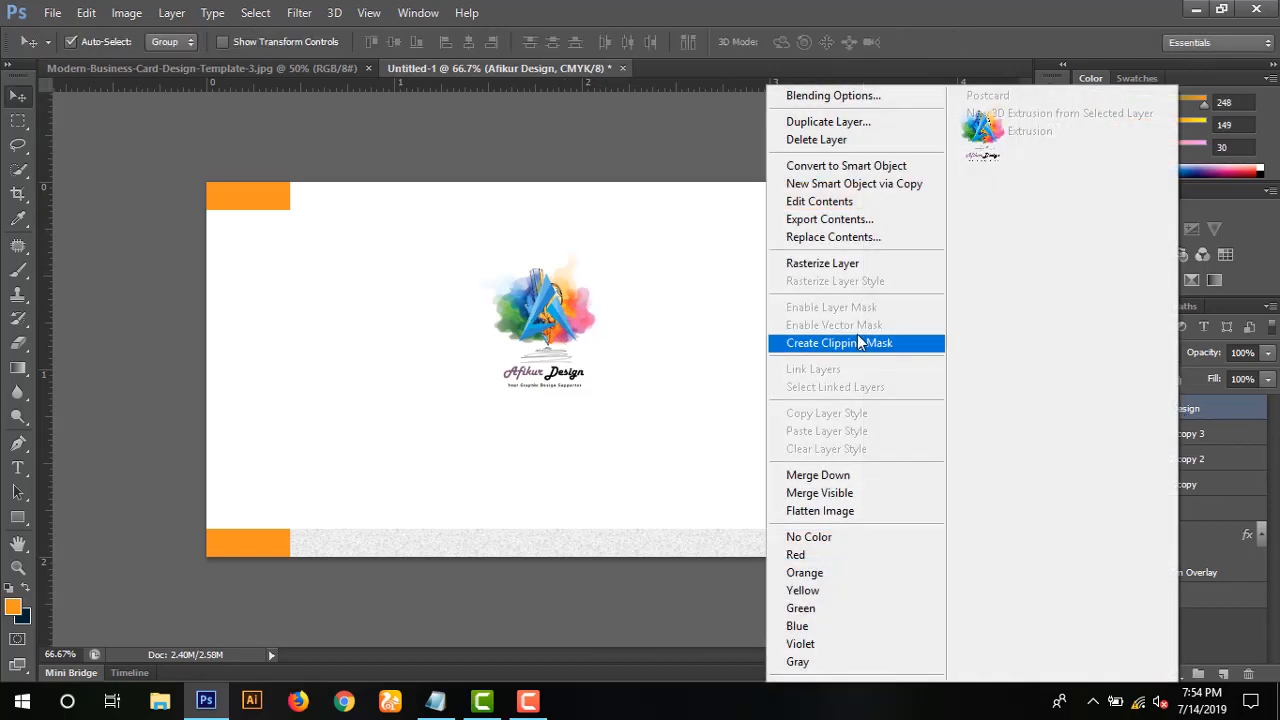
{"action": "left_click", "coordinate": [846, 261]}
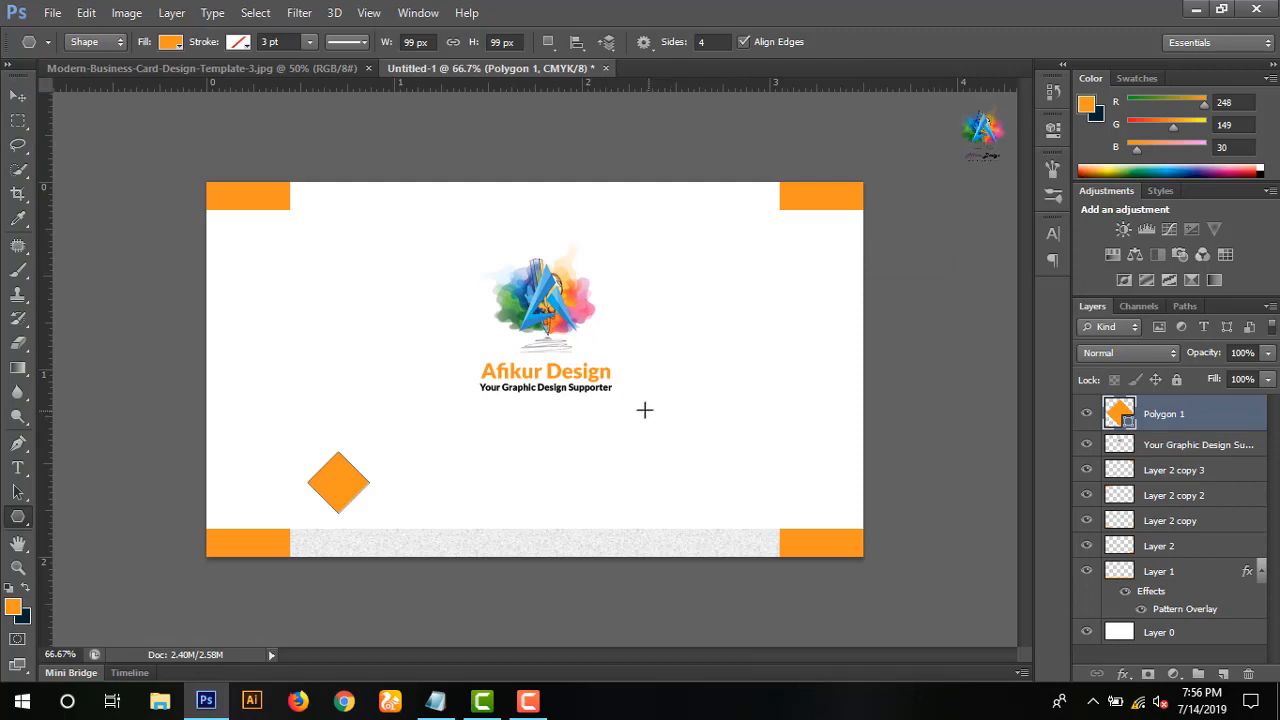
- Replace the sharp-cornered orange diamond with a 100 px by 100 px four-sided polygon with smooth corners at the card's lower left
{"action": "key", "text": "ctrl+z"}
{"action": "left_click", "coordinate": [394, 486]}
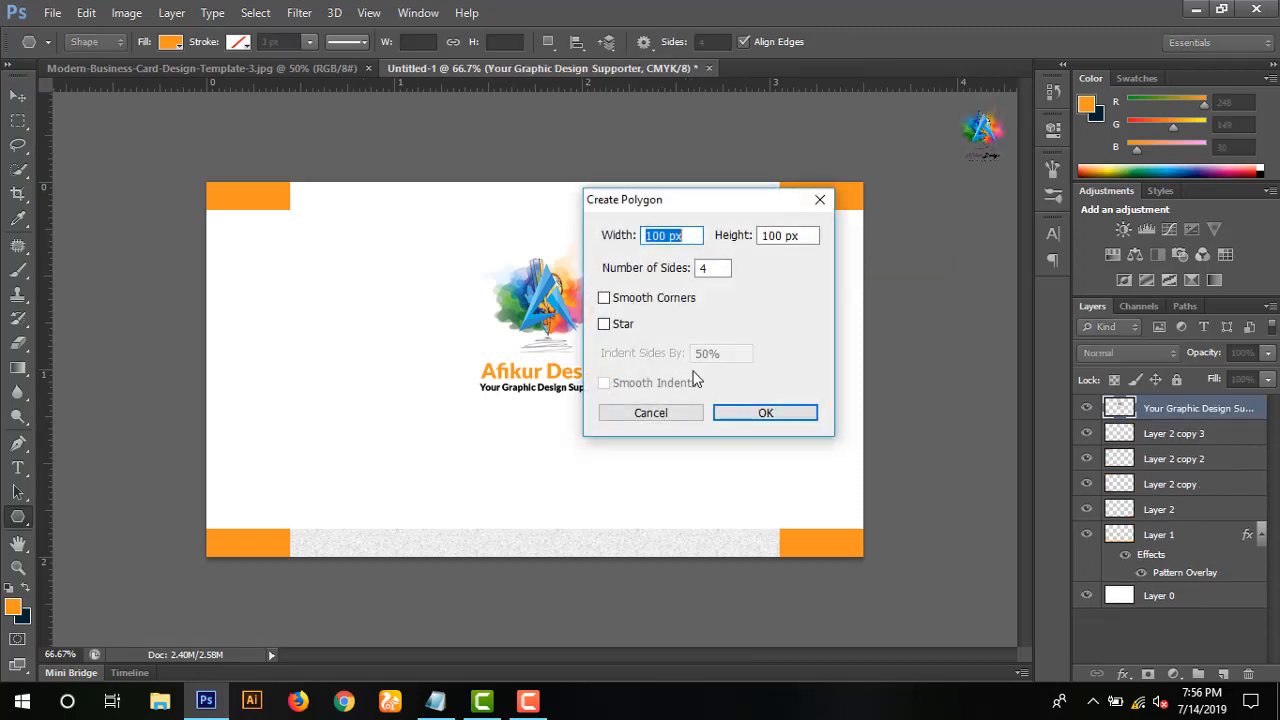
{"action": "left_click", "coordinate": [604, 298]}
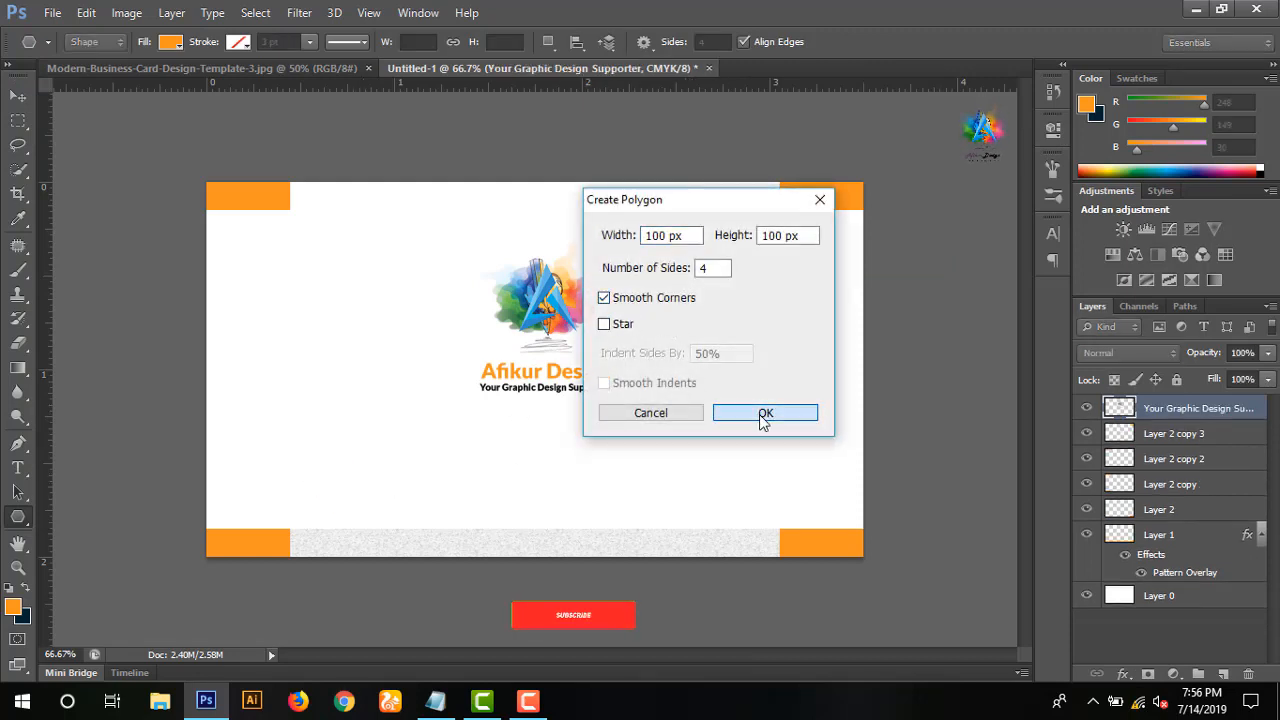
{"action": "left_click", "coordinate": [752, 412]}
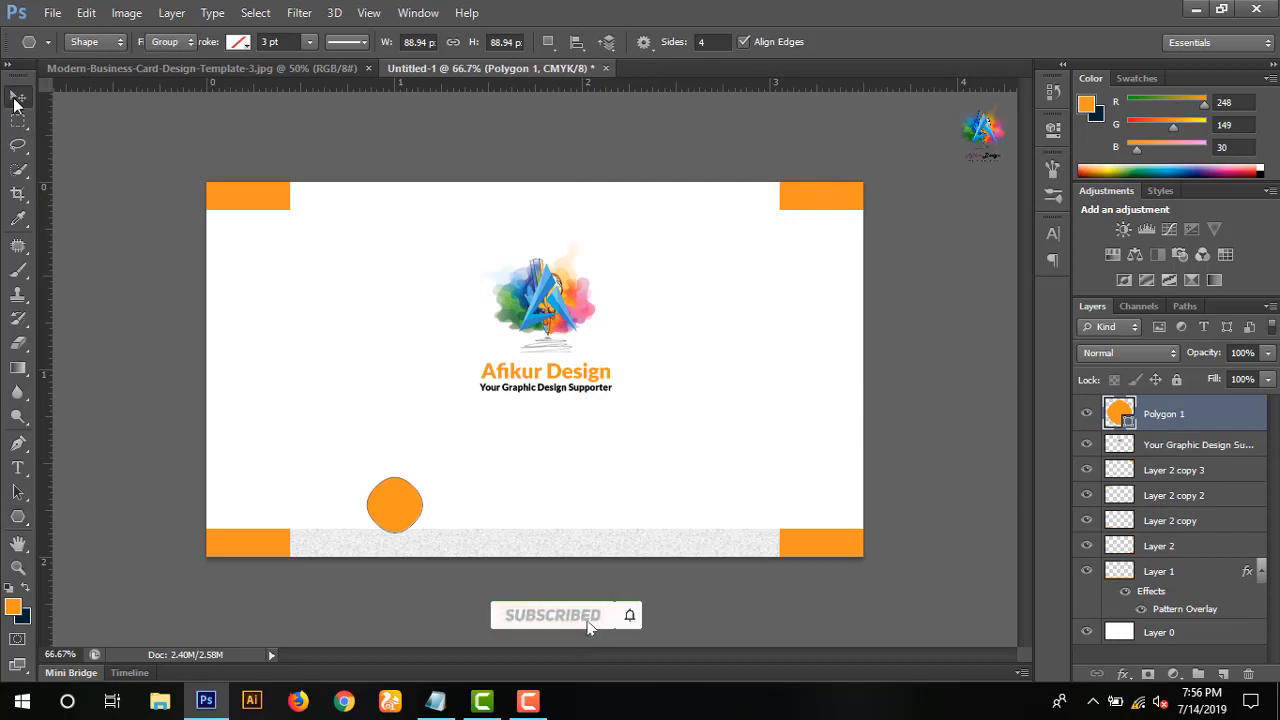
- Scale the rounded orange polygon to about 43% and move it slightly up, below and left of the logo text
{"action": "left_click", "coordinate": [18, 95]}
{"action": "key", "text": "ctrl+t"}
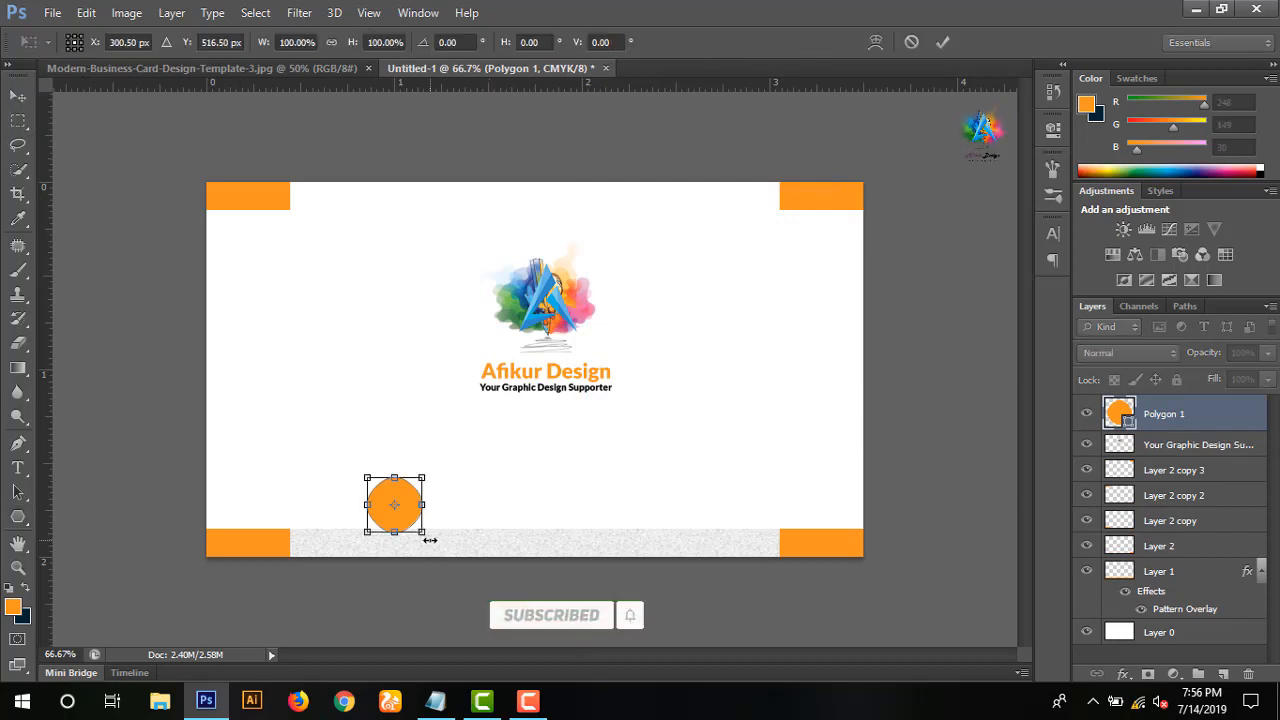
{"action": "left_click_drag", "start_coordinate": [424, 535], "coordinate": [407, 513]}
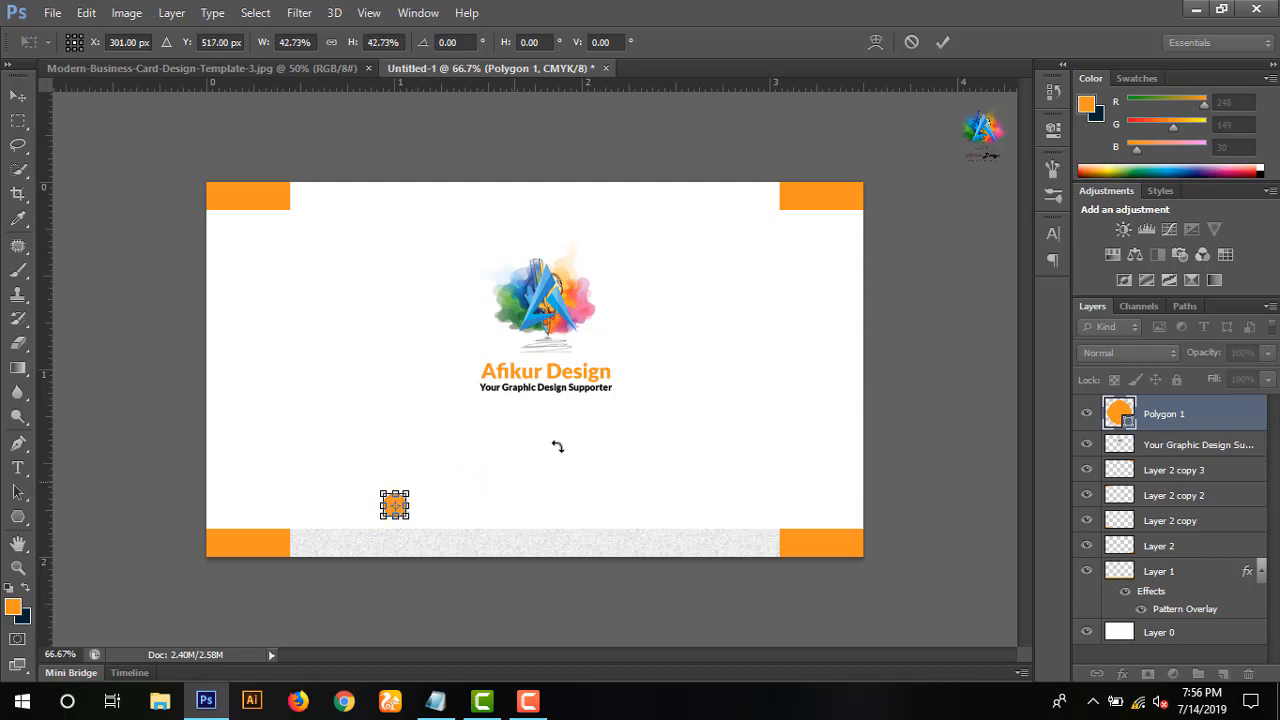
{"action": "left_click", "coordinate": [944, 43]}
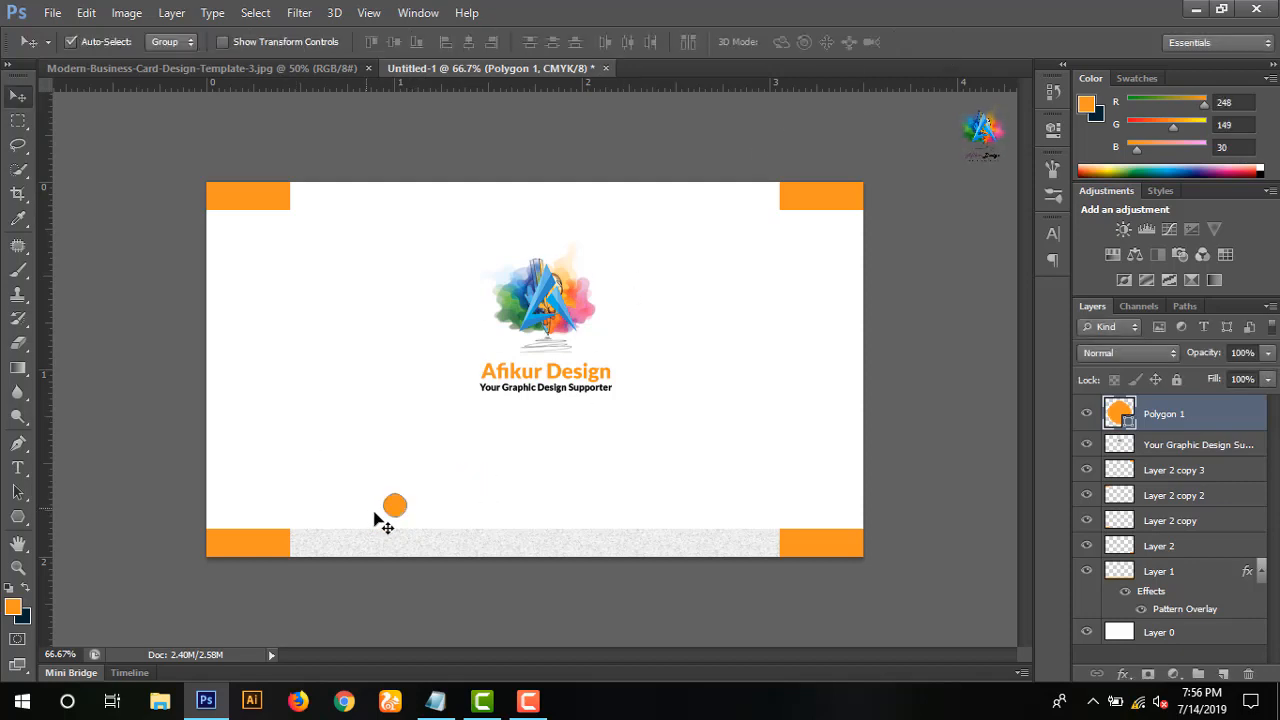
{"action": "left_click_drag", "start_coordinate": [397, 511], "coordinate": [405, 469]}
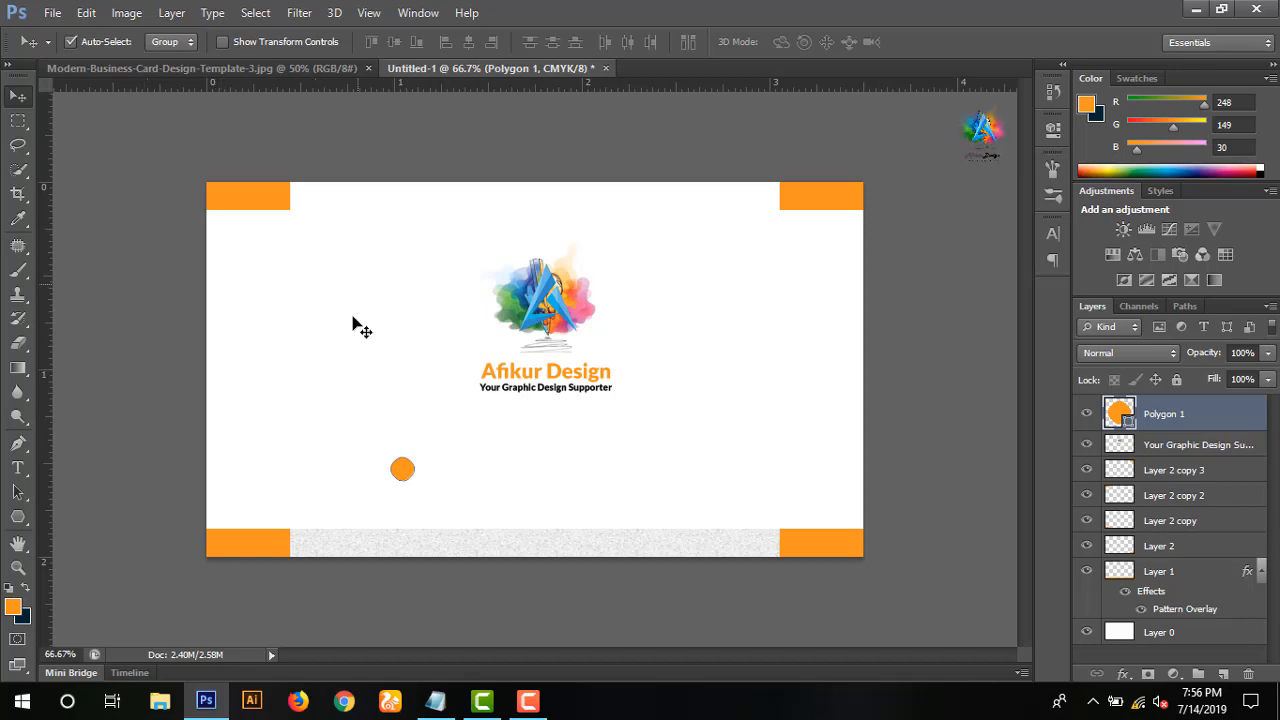
- Place the web globe icon from the Desktop's Icon folder into the card
{"action": "left_click", "coordinate": [52, 12]}
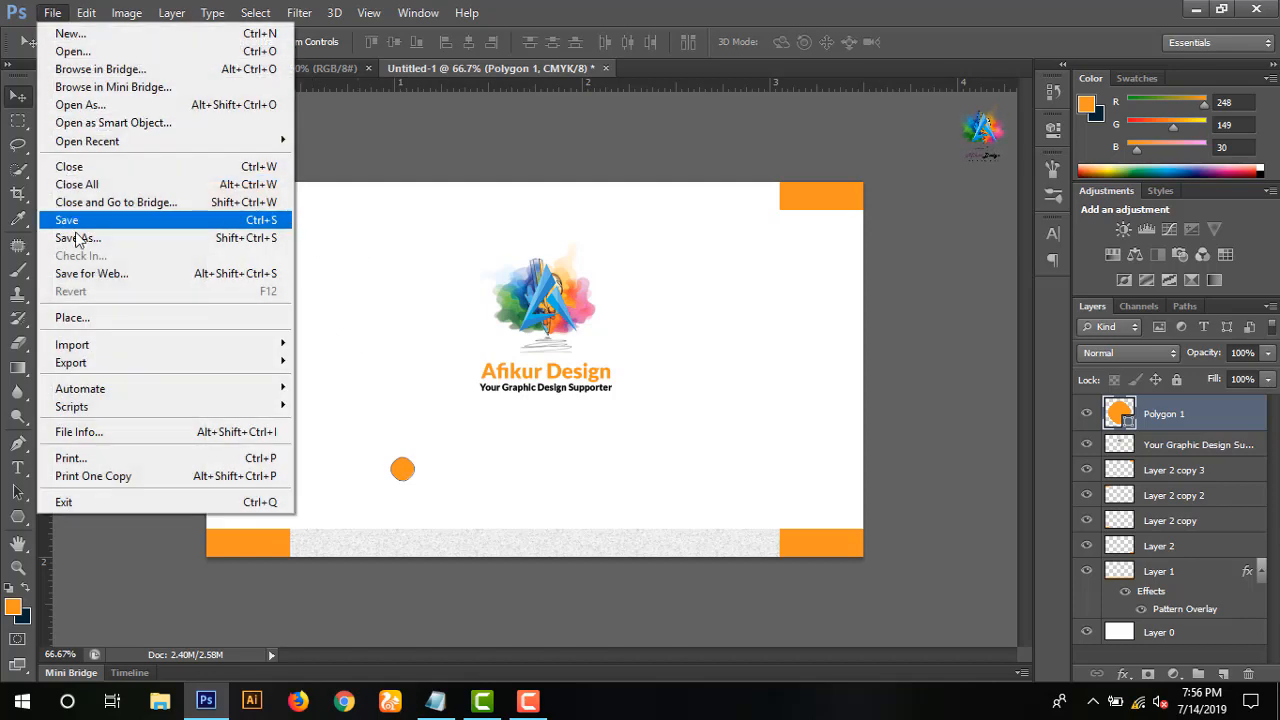
{"action": "left_click", "coordinate": [97, 317]}
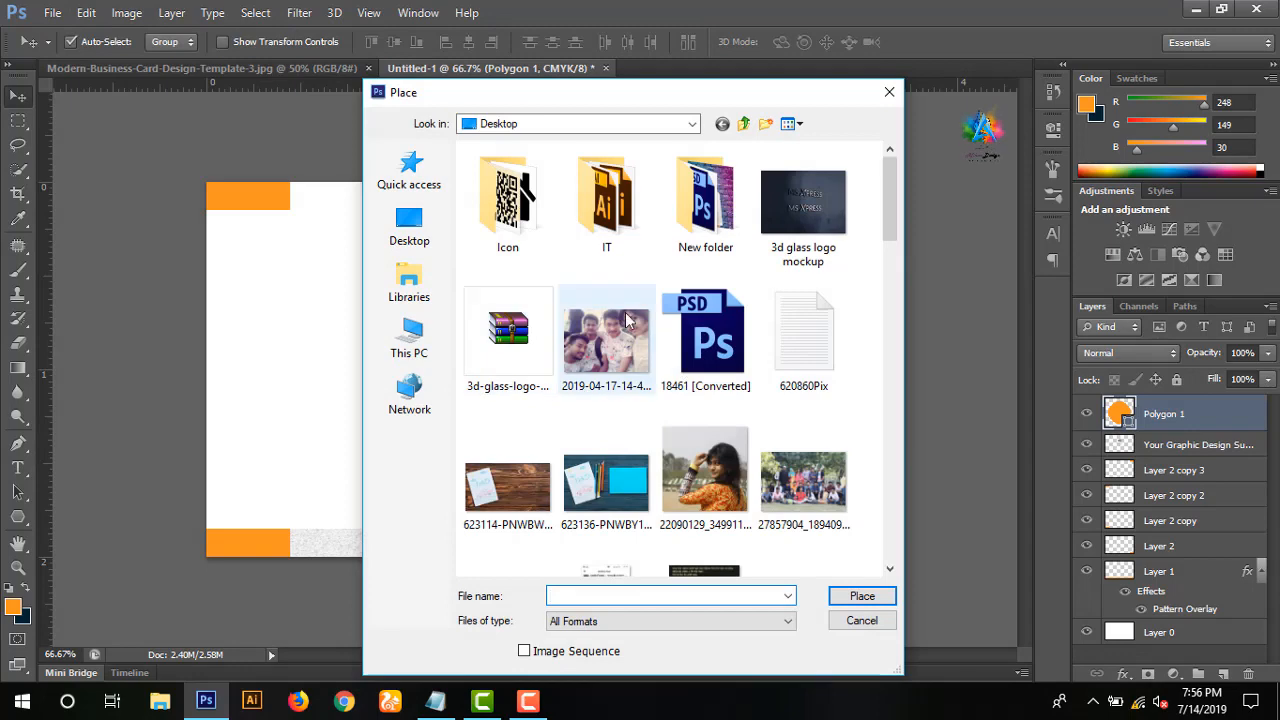
{"action": "double_click", "coordinate": [509, 198]}
{"action": "double_click", "coordinate": [590, 330]}
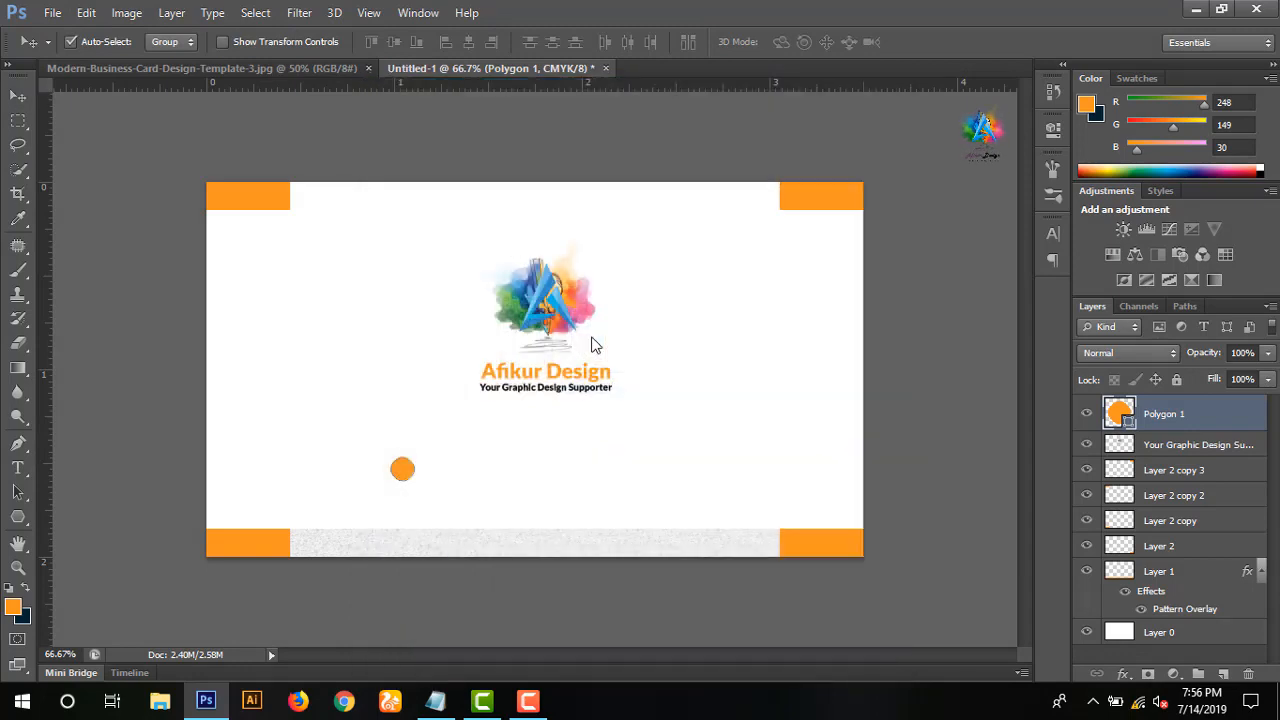
{"action": "left_click", "coordinate": [942, 42]}
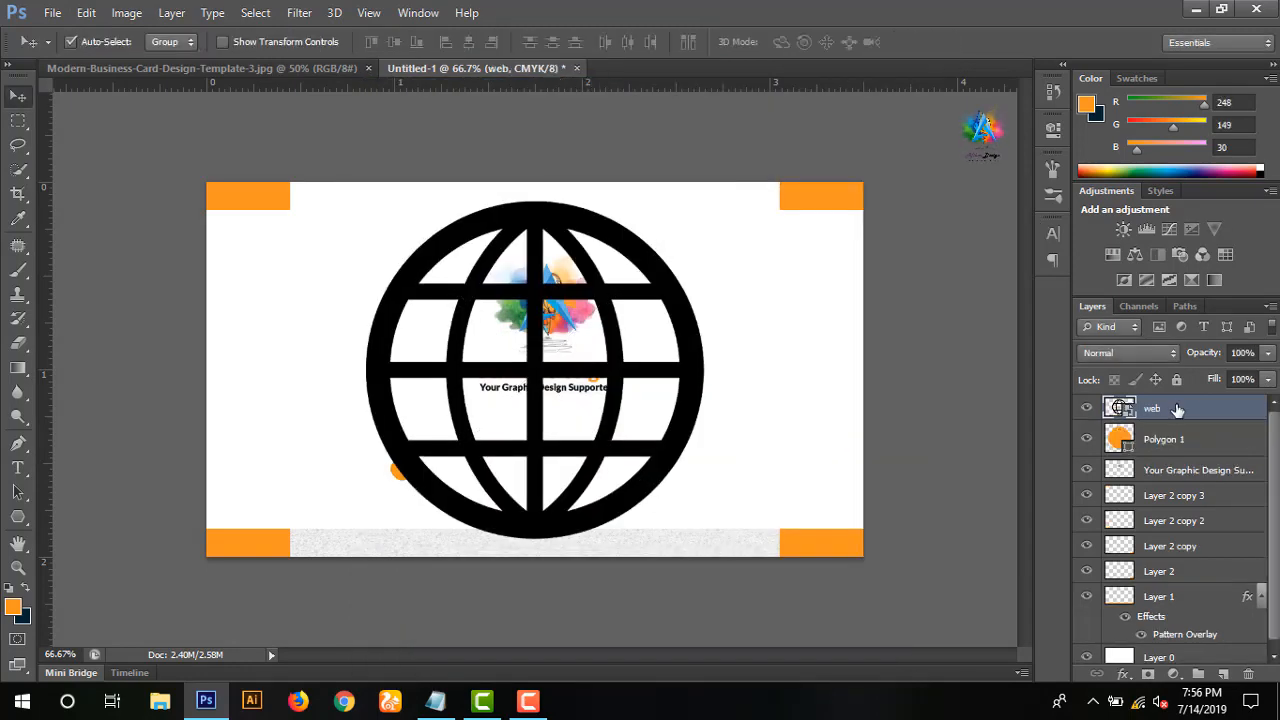
- Rasterize the web icon layer and recolour the globe with the dark navy background colour
{"action": "right_click", "coordinate": [1175, 408]}
{"action": "left_click", "coordinate": [860, 265]}
{"action": "left_click", "coordinate": [1120, 410], "text": "ctrl"}
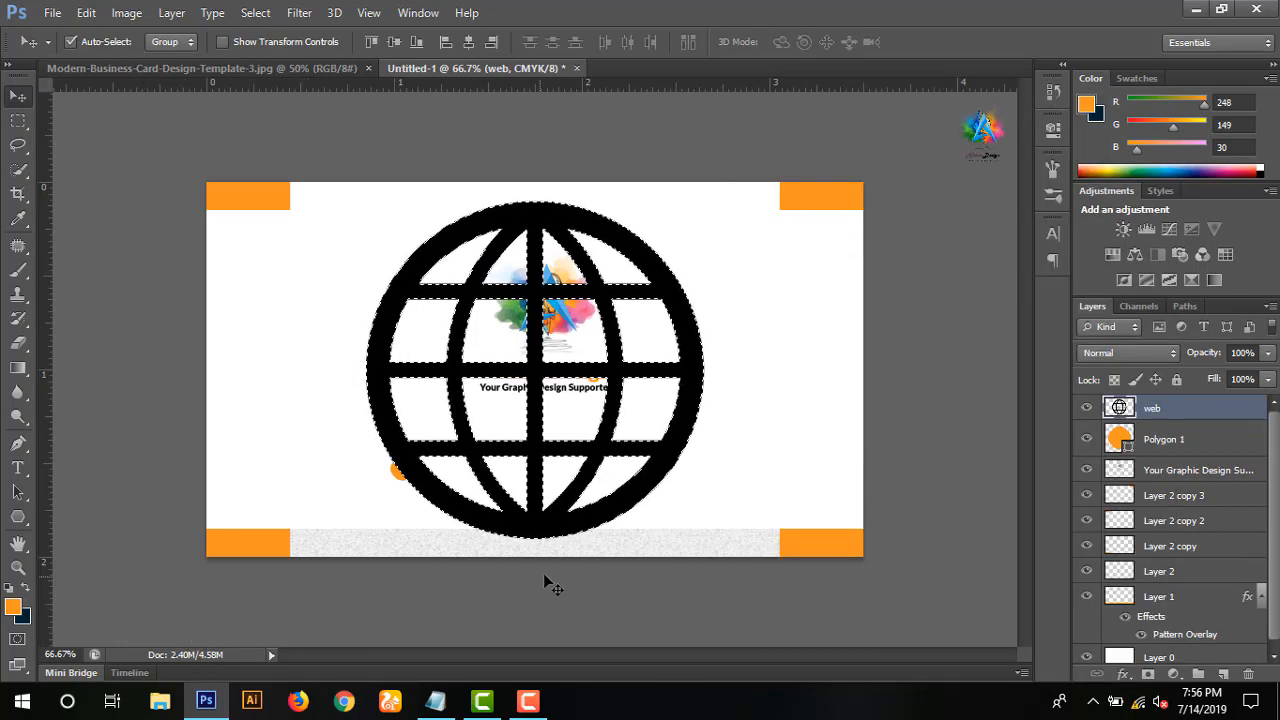
{"action": "key", "text": "ctrl+BackSpace"}
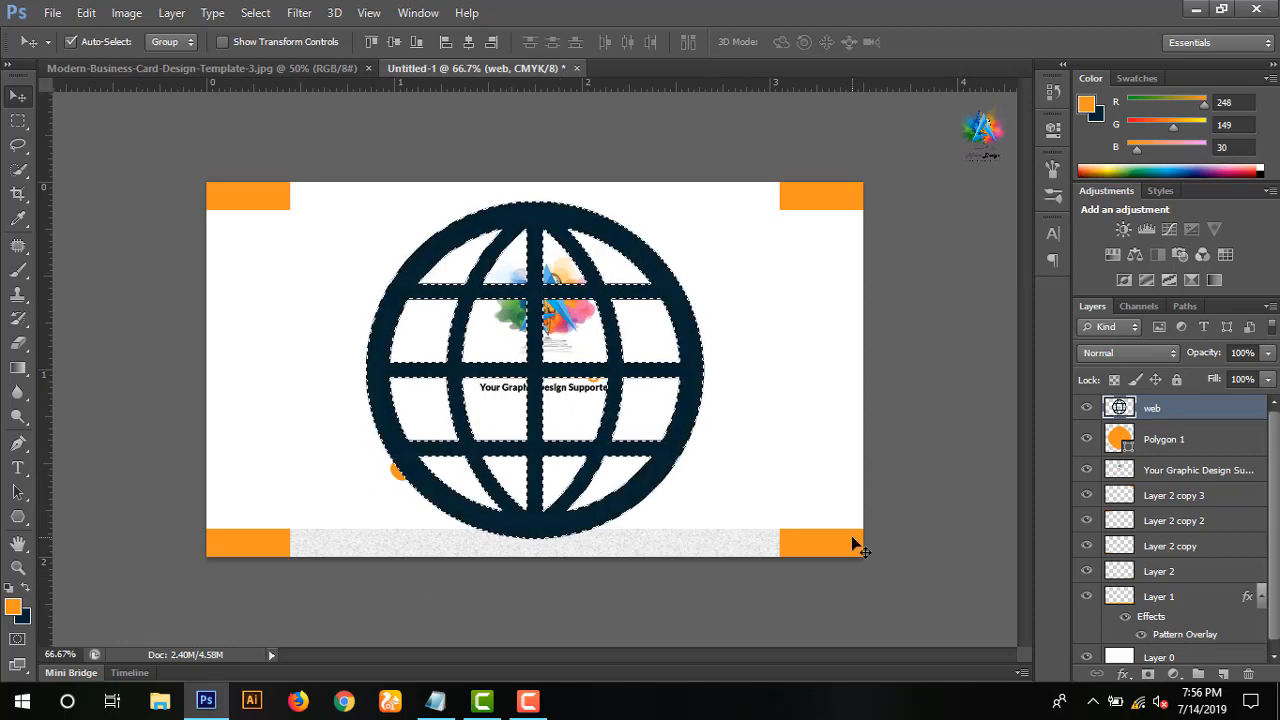
{"action": "key", "text": "ctrl+d"}
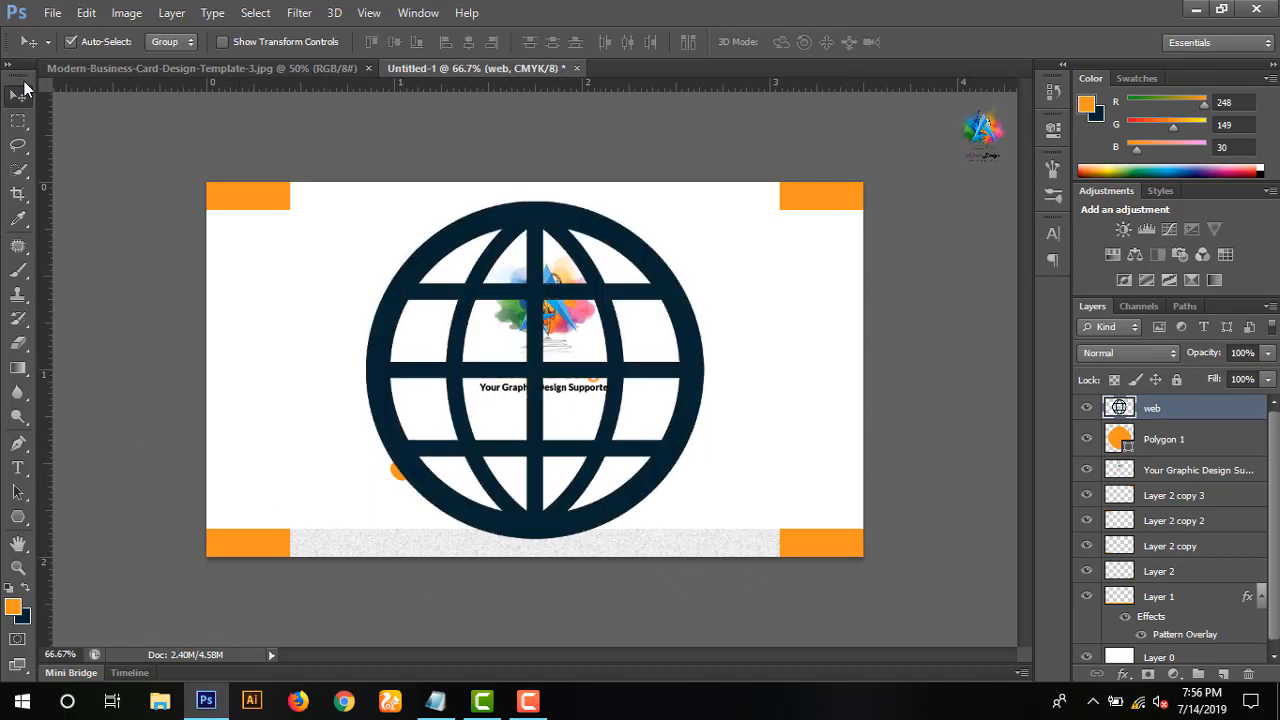
- Shrink the globe onto the orange rounded shape, then scale it a further 70% to leave an orange margin
{"action": "key", "text": "ctrl+t"}
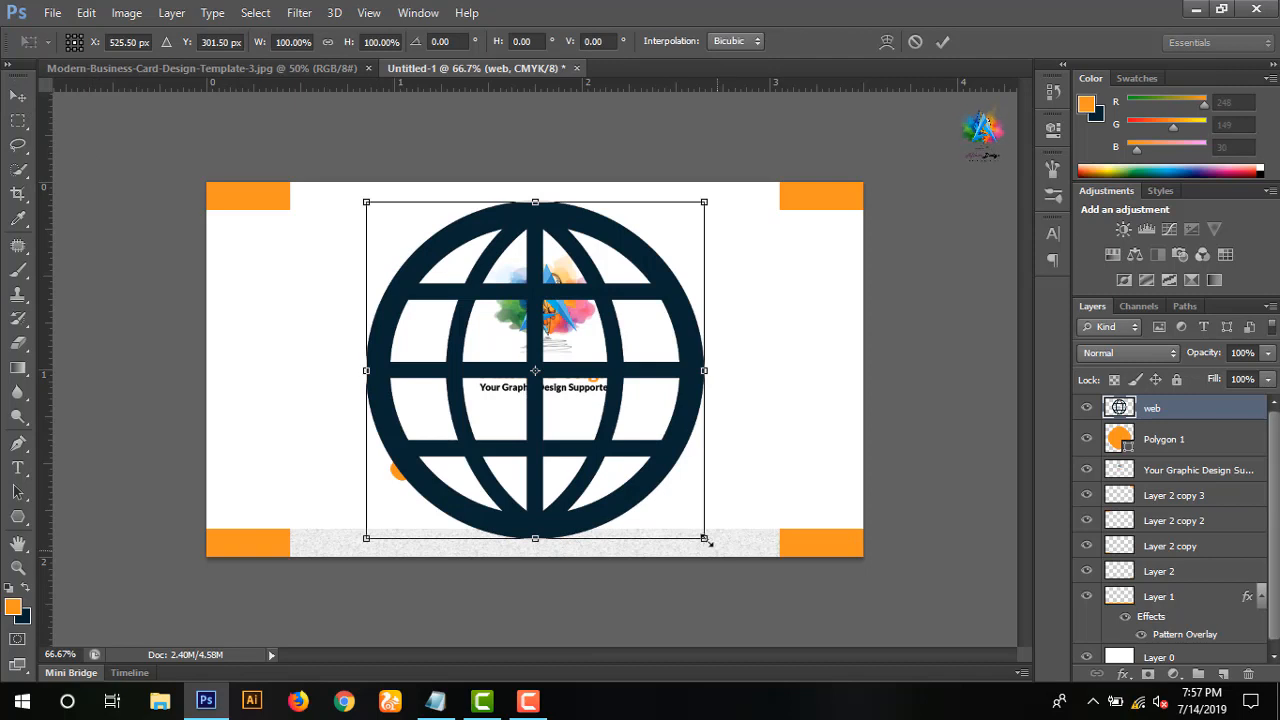
{"action": "left_click_drag", "start_coordinate": [702, 538], "coordinate": [416, 483]}
{"action": "left_click", "coordinate": [945, 42]}
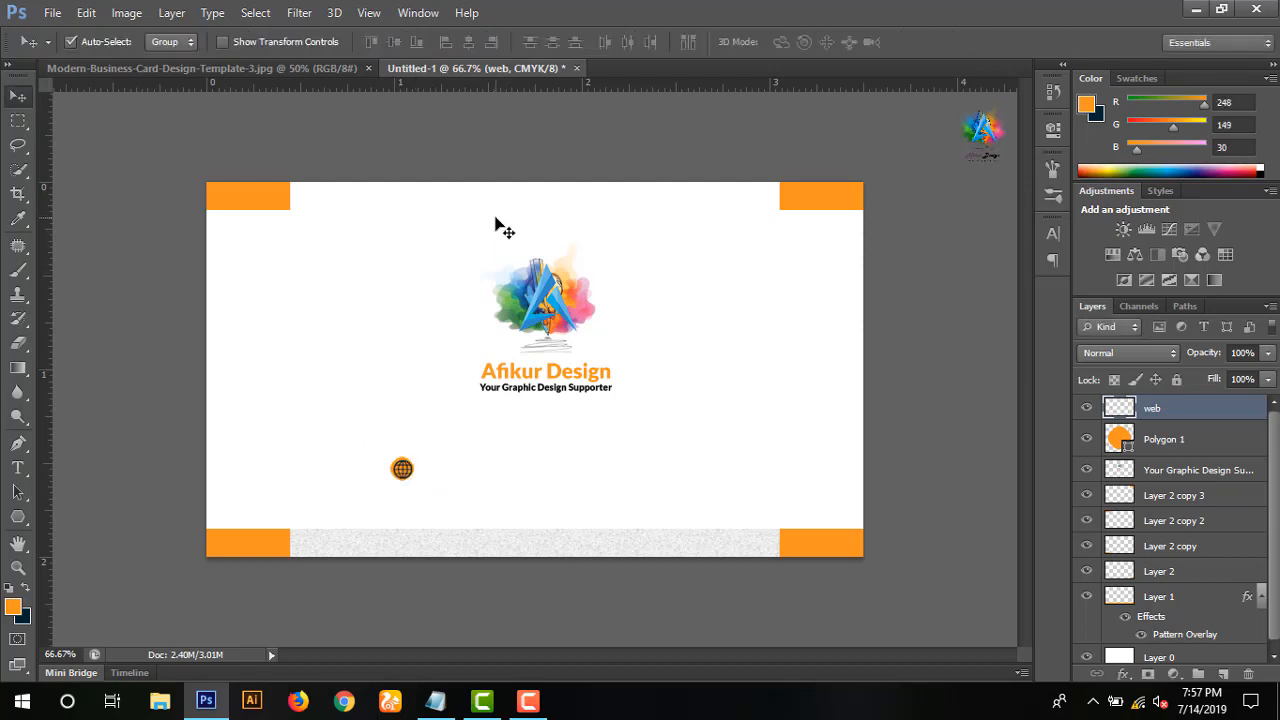
{"action": "key", "text": "ctrl+t"}
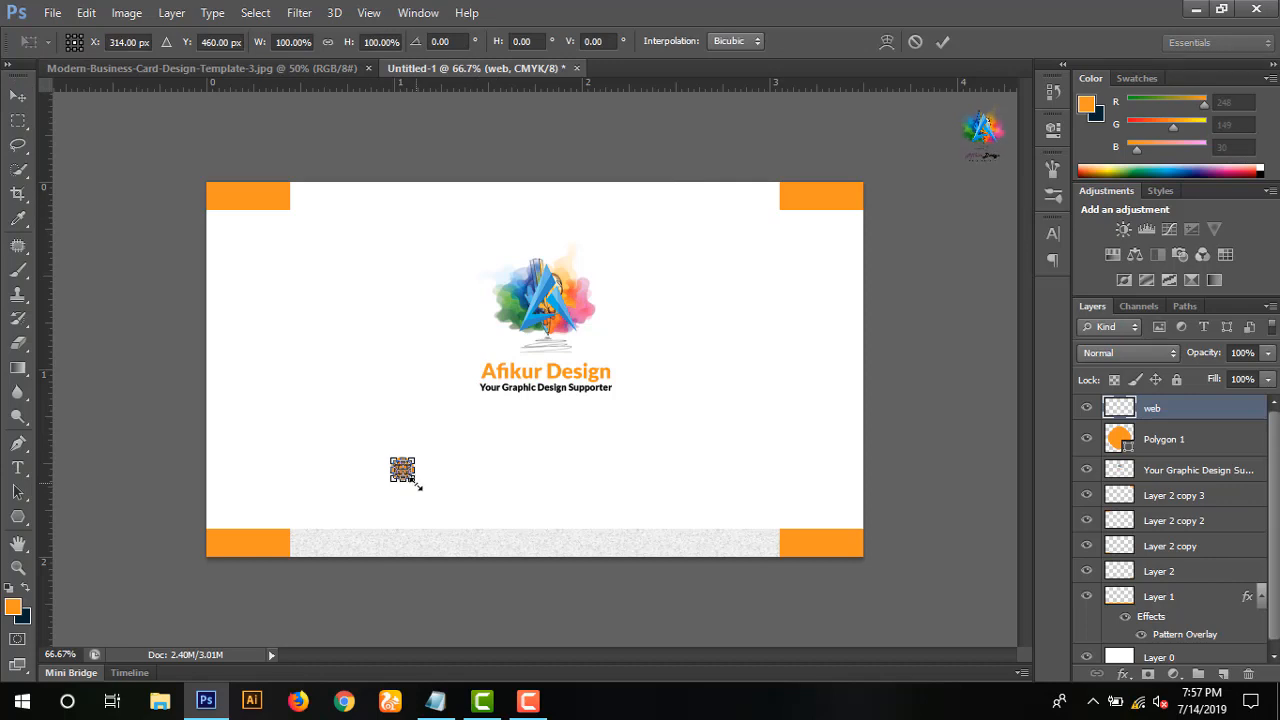
{"action": "left_click_drag", "start_coordinate": [418, 486], "coordinate": [413, 480]}
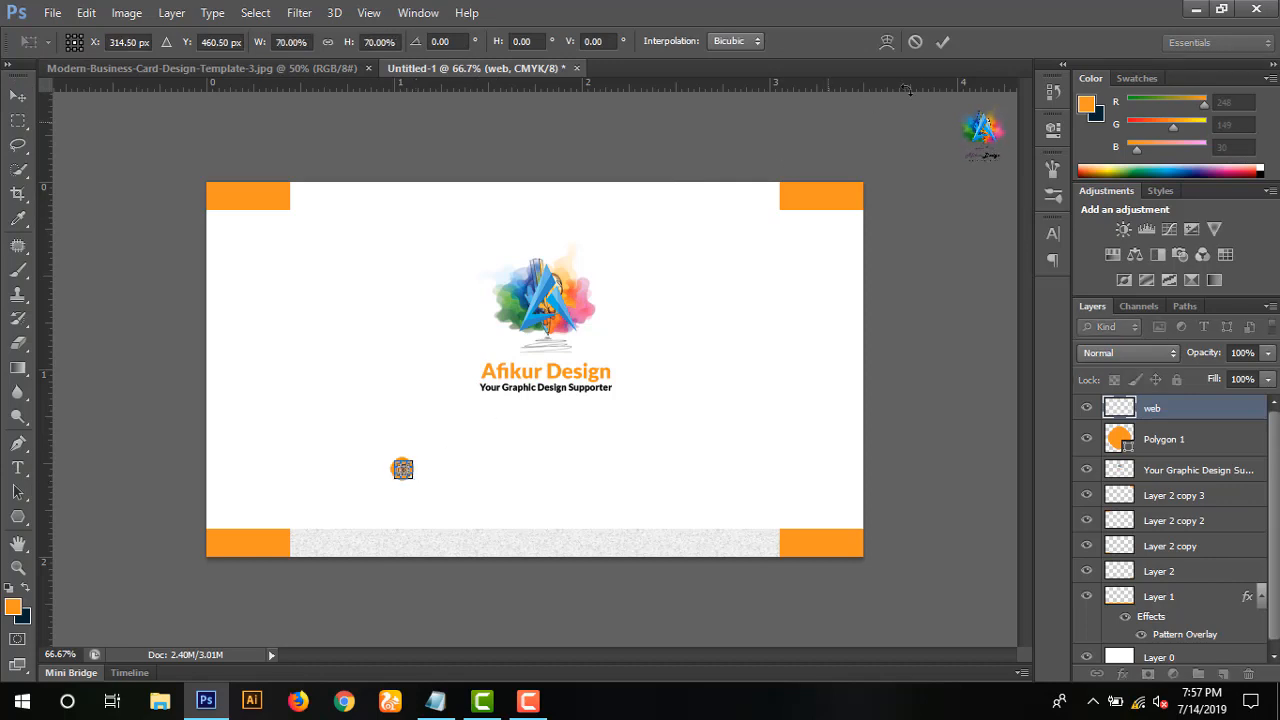
{"action": "left_click", "coordinate": [945, 42]}
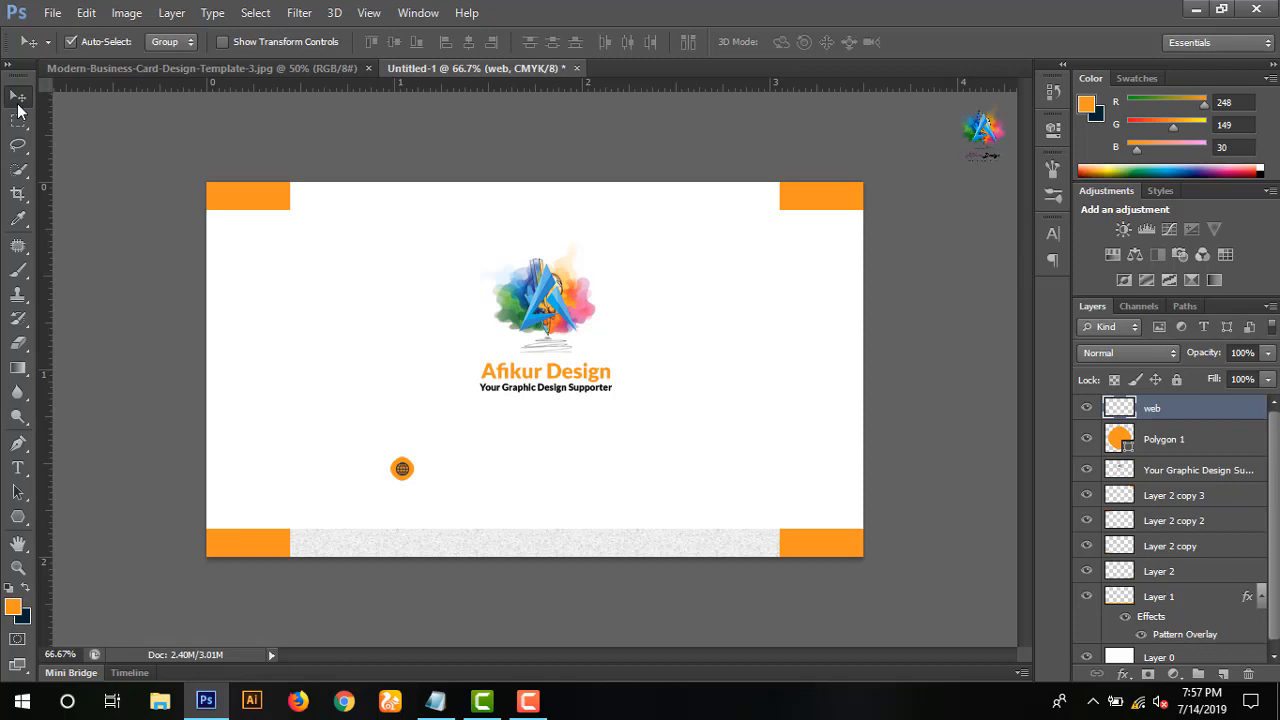
{"action": "left_click", "coordinate": [17, 467]}
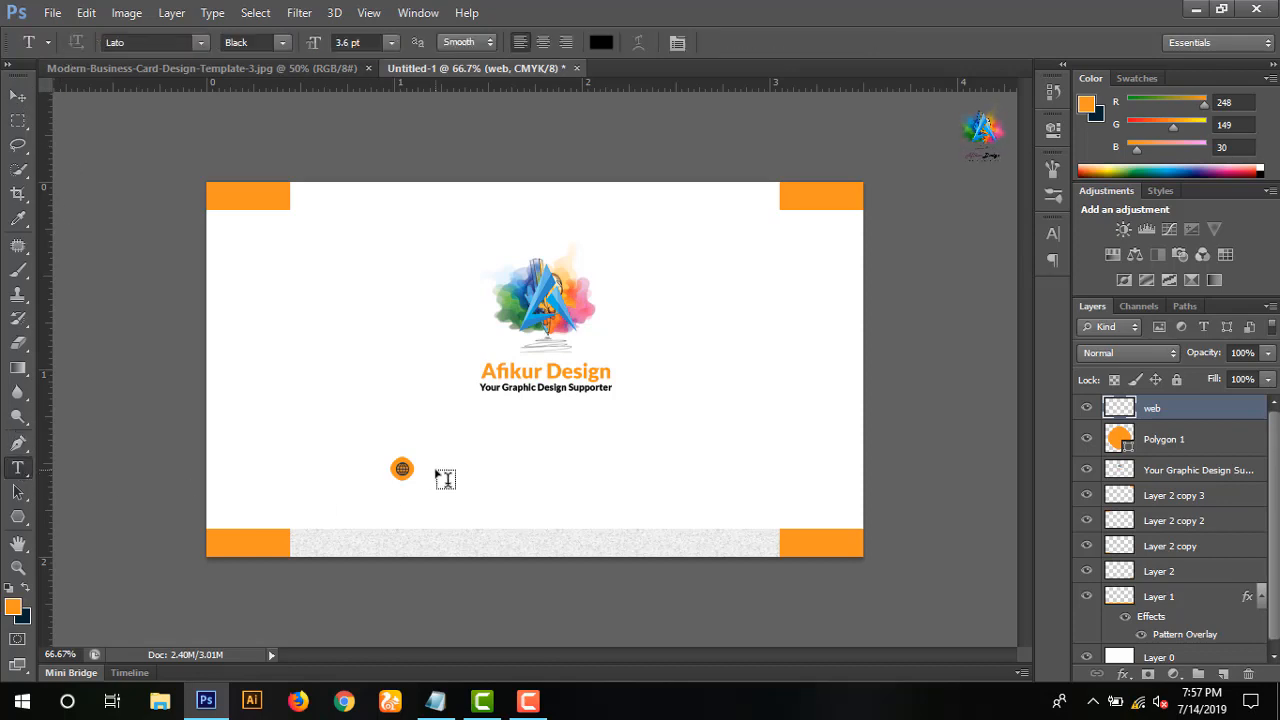
{"action": "left_click", "coordinate": [437, 470]}
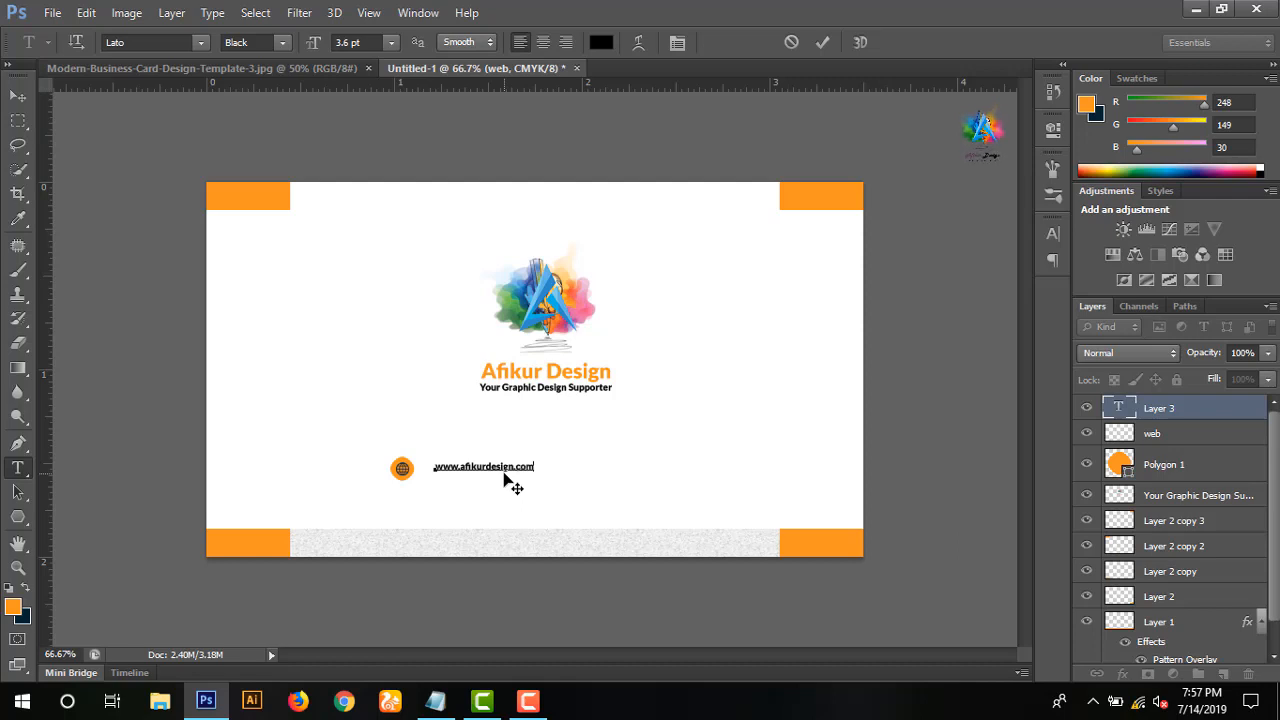
{"action": "key", "text": "ctrl"}
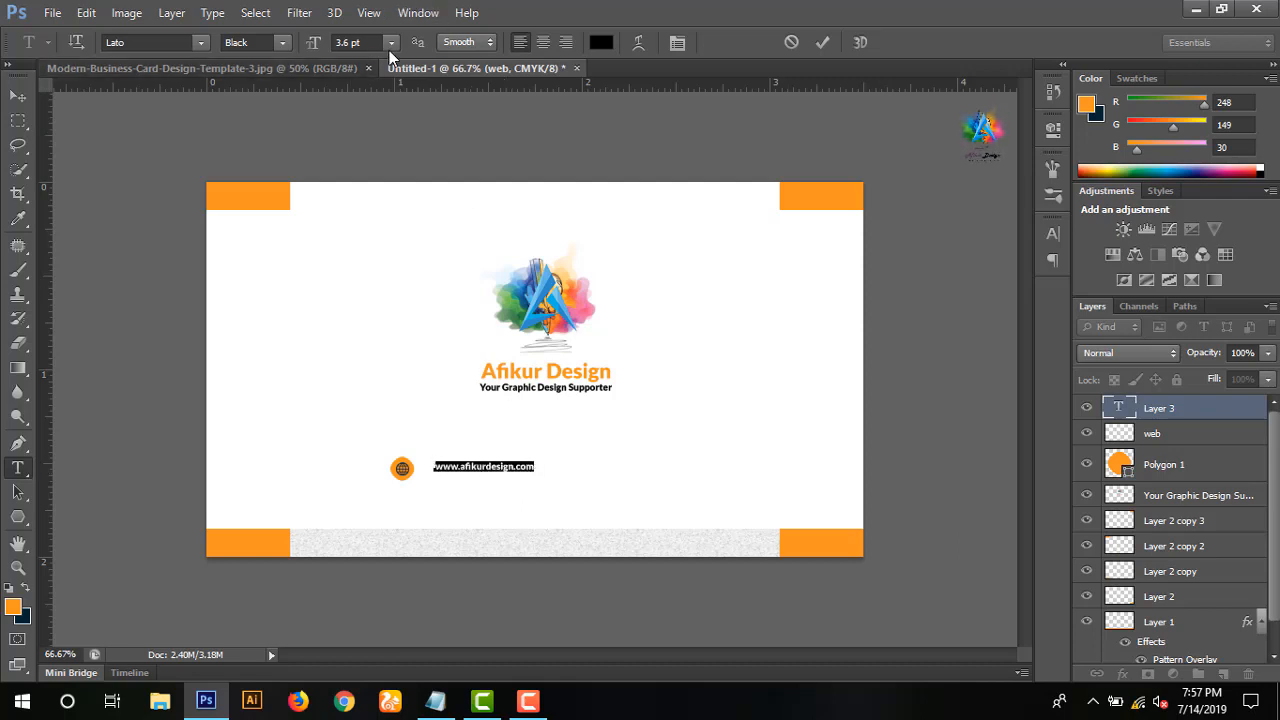
{"action": "left_click", "coordinate": [390, 47]}
{"action": "left_click", "coordinate": [382, 93]}
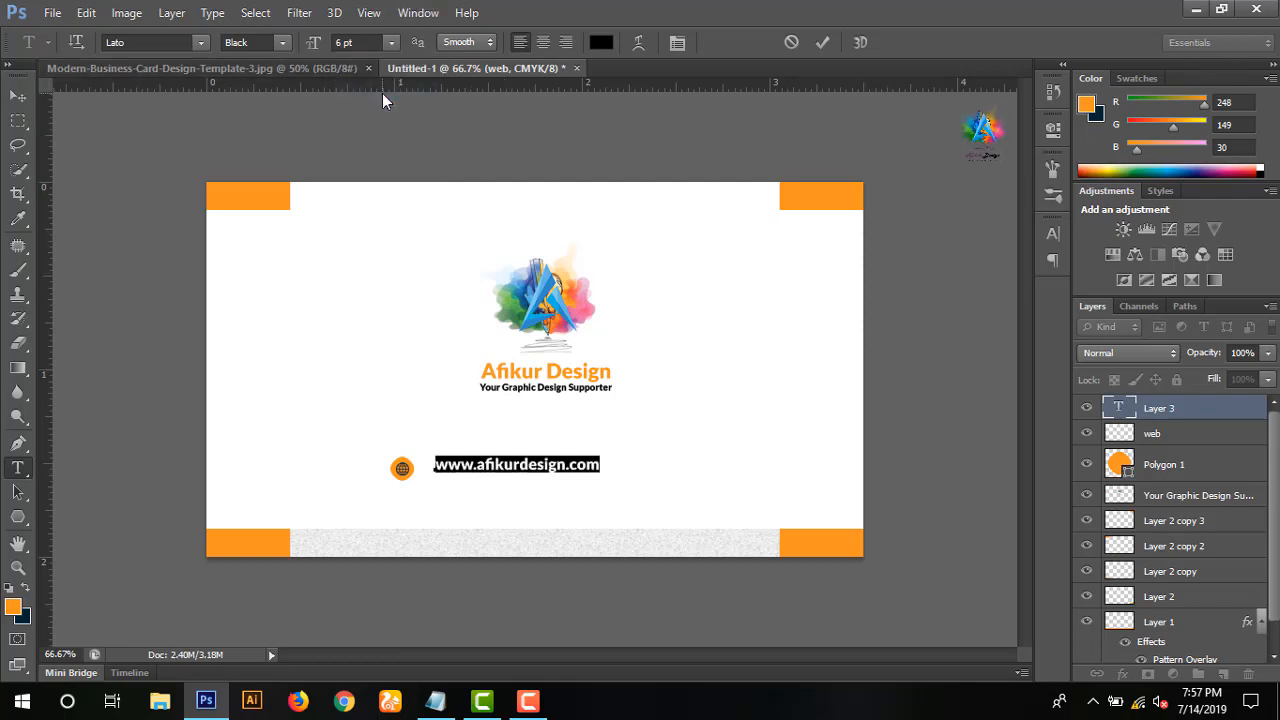
{"action": "left_click", "coordinate": [364, 42]}
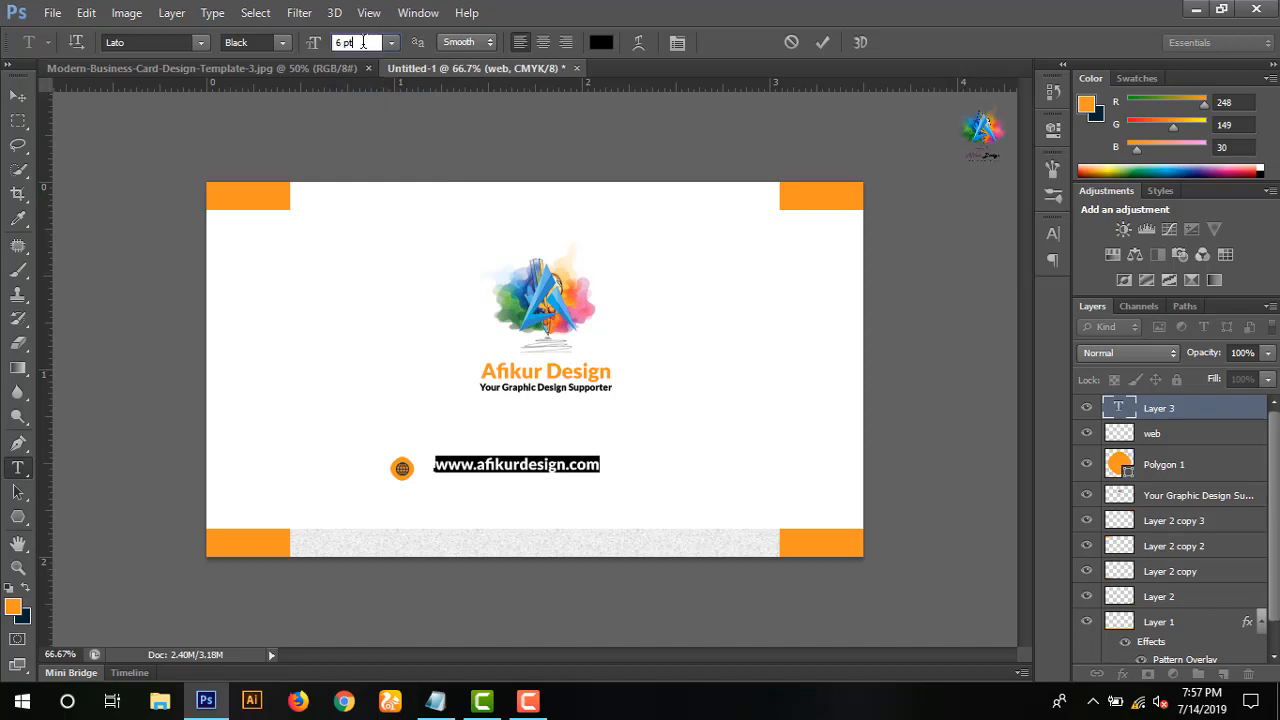
{"action": "key", "text": "Down"}
{"action": "left_click", "coordinate": [823, 42]}
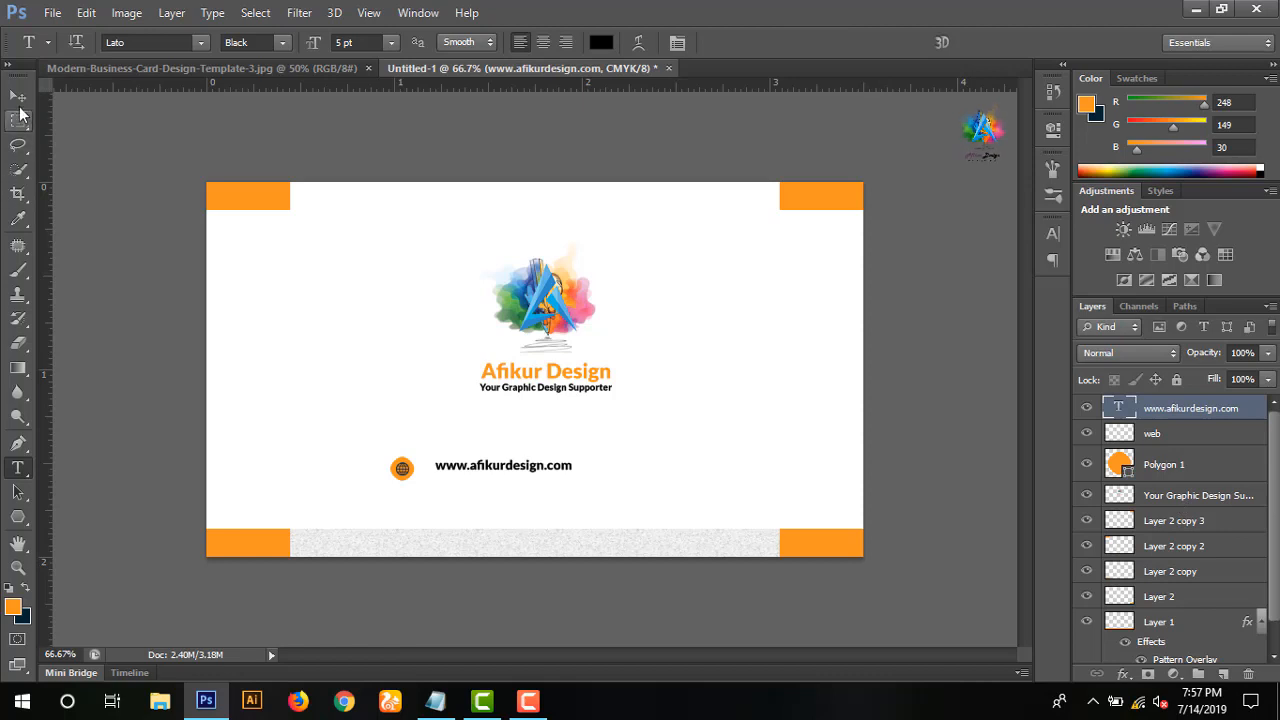
- Nudge the web address slightly down and left to line it up closer to the globe icon
{"action": "left_click", "coordinate": [18, 97]}
{"action": "key", "text": "Down"}
{"action": "key", "text": "Down"}
{"action": "key", "text": "Down"}
{"action": "key", "text": "Down"}
{"action": "key", "text": "Left"}
{"action": "key", "text": "Left"}
{"action": "key", "text": "Left"}
{"action": "key", "text": "Left"}
{"action": "key", "text": "Left"}
{"action": "key", "text": "Left"}
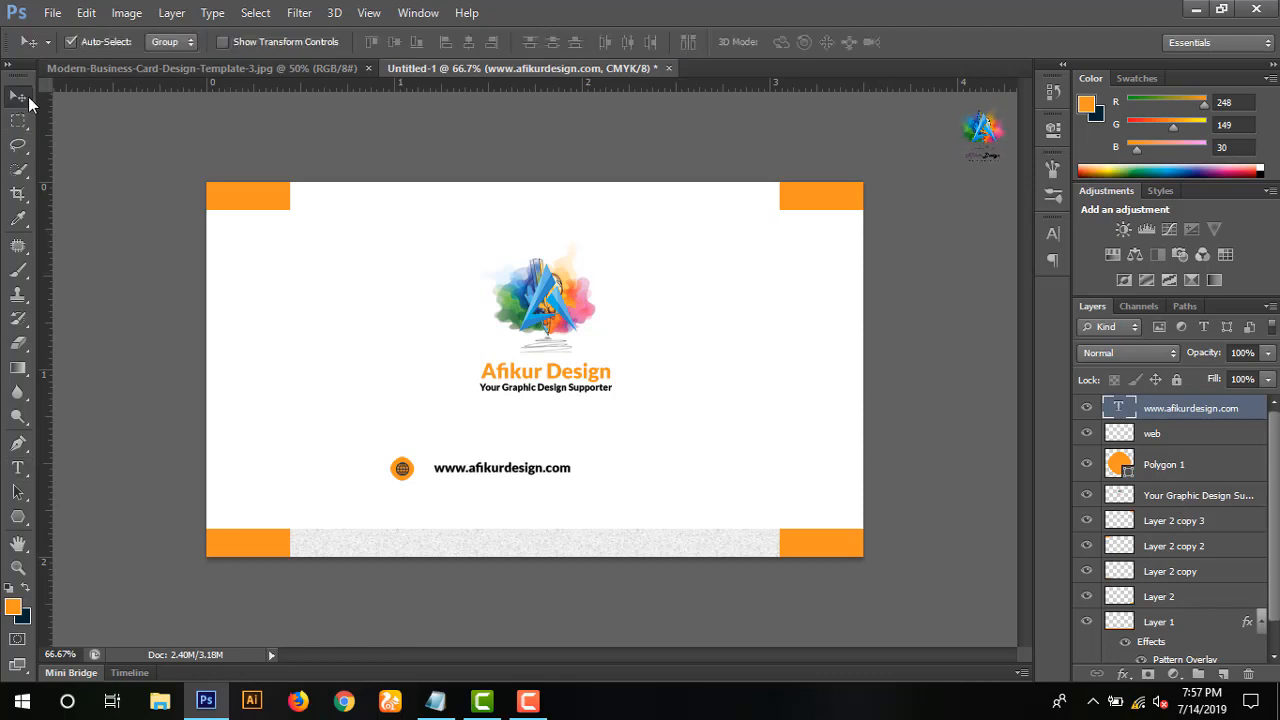
{"action": "key", "text": "Left"}
{"action": "key", "text": "Left"}
{"action": "key", "text": "Left"}
{"action": "key", "text": "Left"}
{"action": "key", "text": "Left"}
{"action": "key", "text": "Left"}
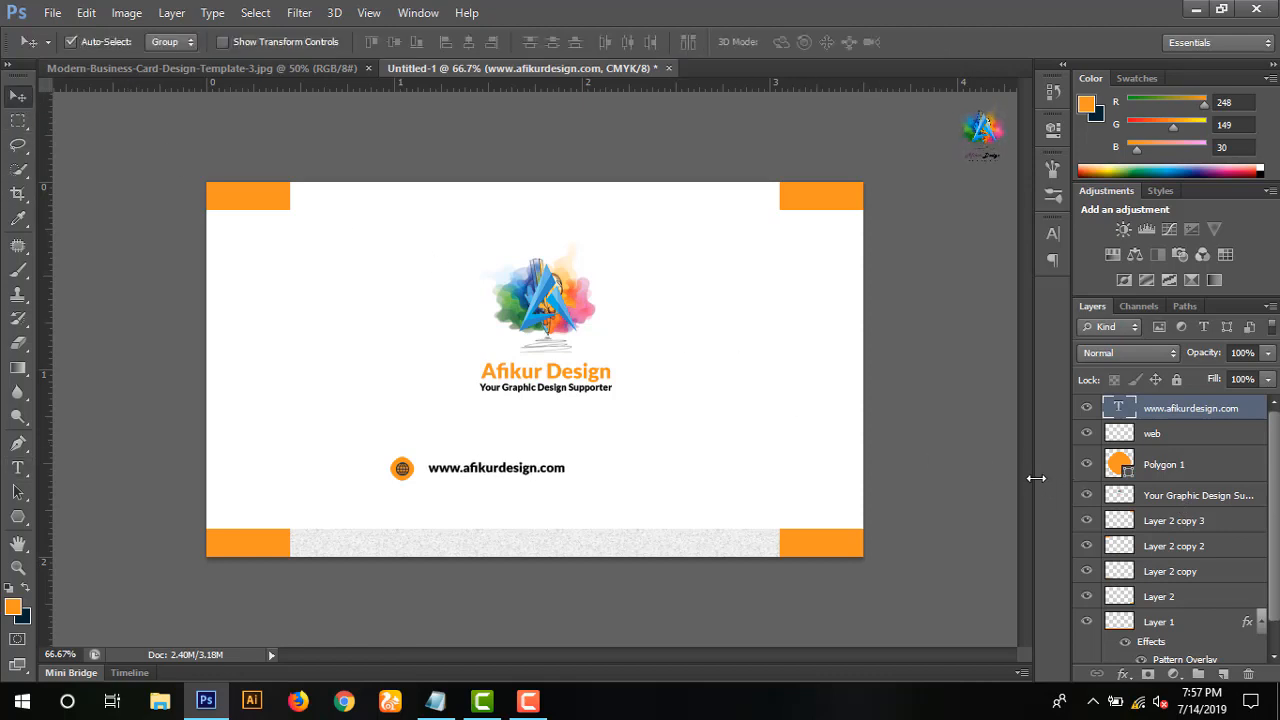
- Move the web address, globe and orange shape together to the right so they sit beneath the logo text
{"action": "left_click", "coordinate": [1204, 469], "text": "shift"}
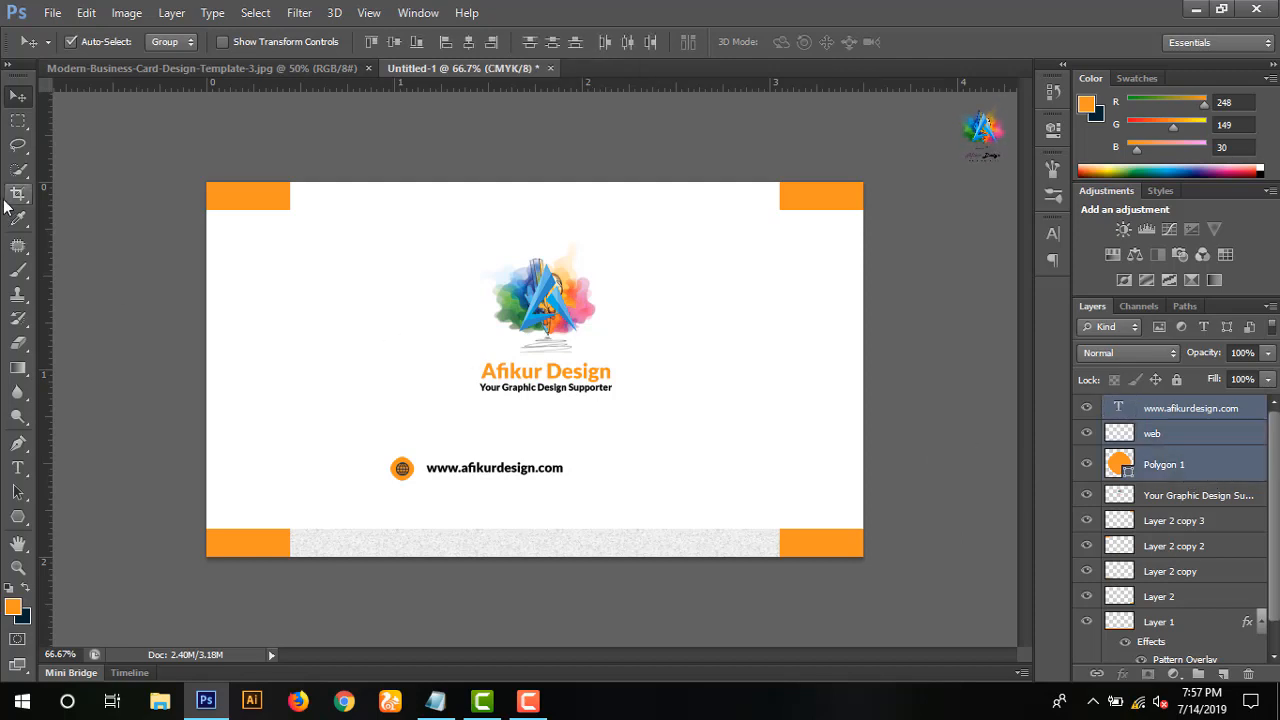
{"action": "key", "text": "Right"}
{"action": "key", "text": "Right"}
{"action": "key", "text": "Right"}
{"action": "key", "text": "Right"}
{"action": "key", "text": "Right"}
{"action": "key", "text": "Right"}
{"action": "key", "text": "Right"}
{"action": "key", "text": "Right"}
{"action": "key", "text": "Right"}
{"action": "key", "text": "Right"}
{"action": "key", "text": "Right"}
{"action": "key", "text": "Right"}
{"action": "key", "text": "Right"}
{"action": "key", "text": "Right"}
{"action": "key", "text": "Right"}
{"action": "key", "text": "Right"}
{"action": "key", "text": "Right"}
{"action": "key", "text": "Right"}
{"action": "key", "text": "Right"}
{"action": "key", "text": "Right"}
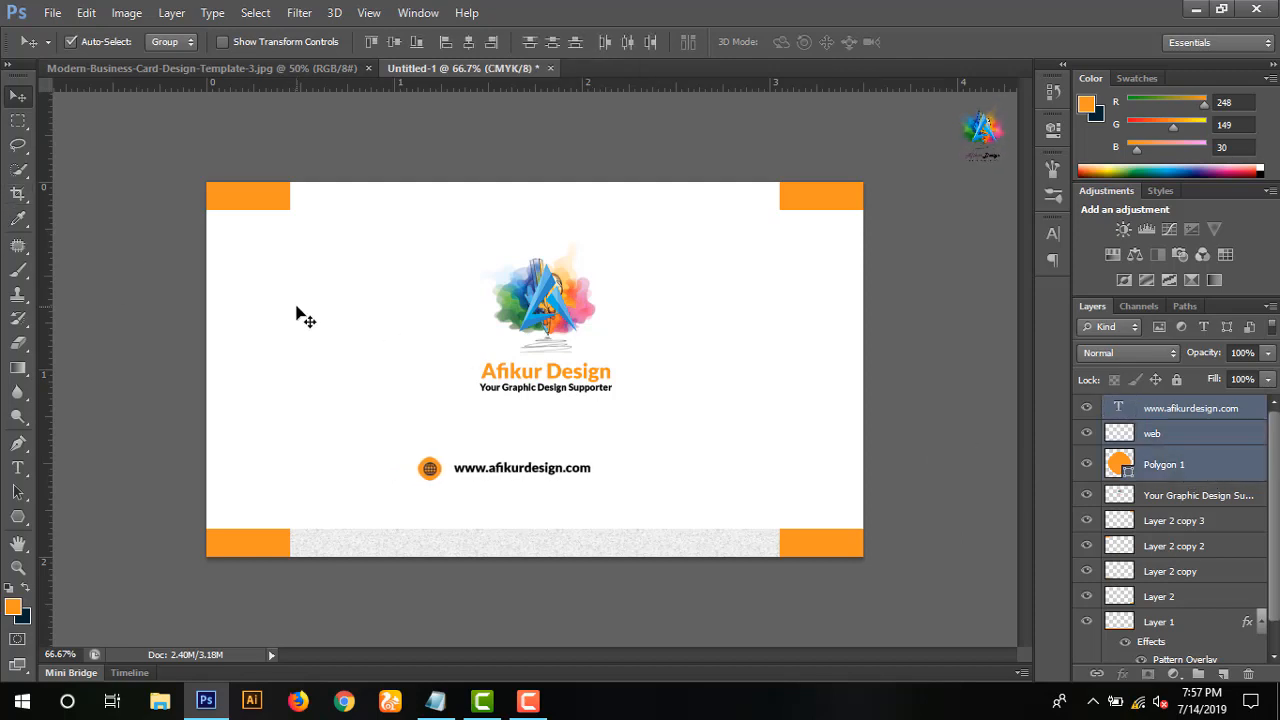
{"action": "key", "text": "Right"}
{"action": "key", "text": "Right"}
{"action": "key", "text": "Right"}
{"action": "key", "text": "Right"}
{"action": "key", "text": "Right"}
{"action": "key", "text": "Right"}
{"action": "key", "text": "Right"}
{"action": "key", "text": "Right"}
{"action": "key", "text": "Right"}
{"action": "key", "text": "Right"}
{"action": "key", "text": "Right"}
{"action": "key", "text": "Right"}
{"action": "key", "text": "Right"}
{"action": "key", "text": "Right"}
{"action": "key", "text": "Right"}
{"action": "key", "text": "Right"}
{"action": "key", "text": "Right"}
{"action": "key", "text": "Right"}
{"action": "key", "text": "Right"}
{"action": "key", "text": "Right"}
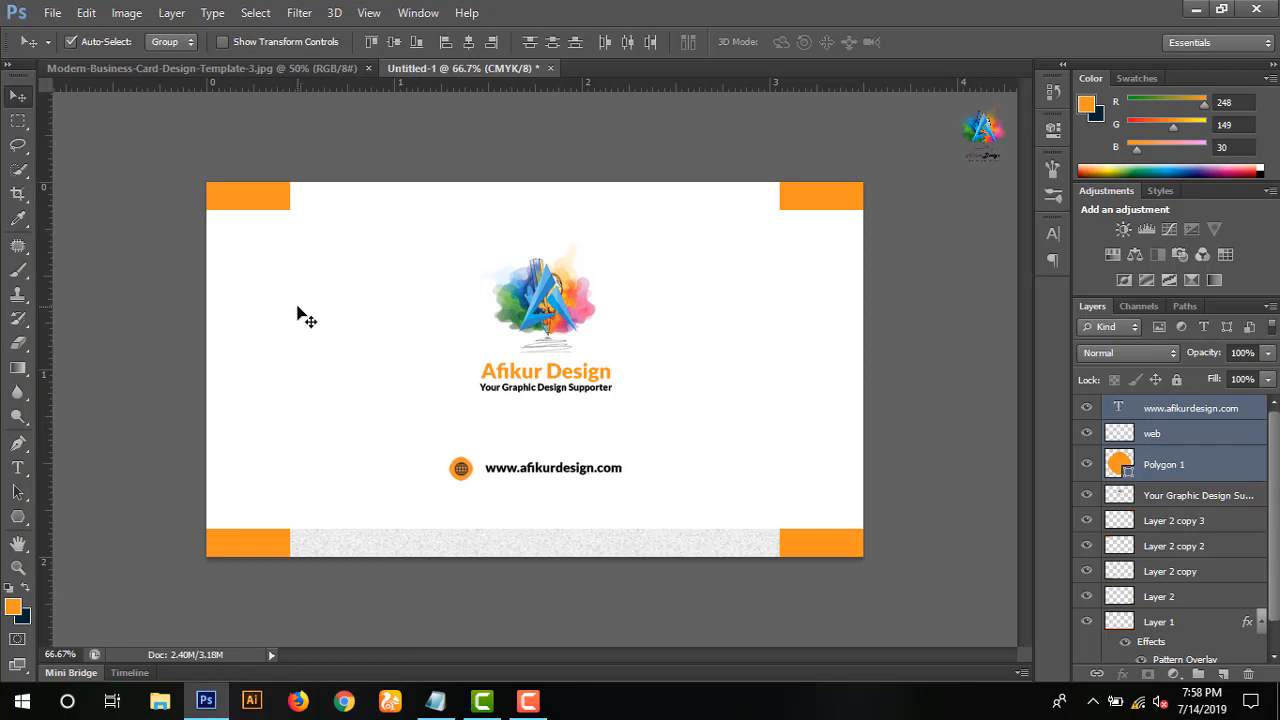
{"action": "key", "text": "Right"}
{"action": "key", "text": "Right"}
{"action": "key", "text": "Right"}
{"action": "key", "text": "Right"}
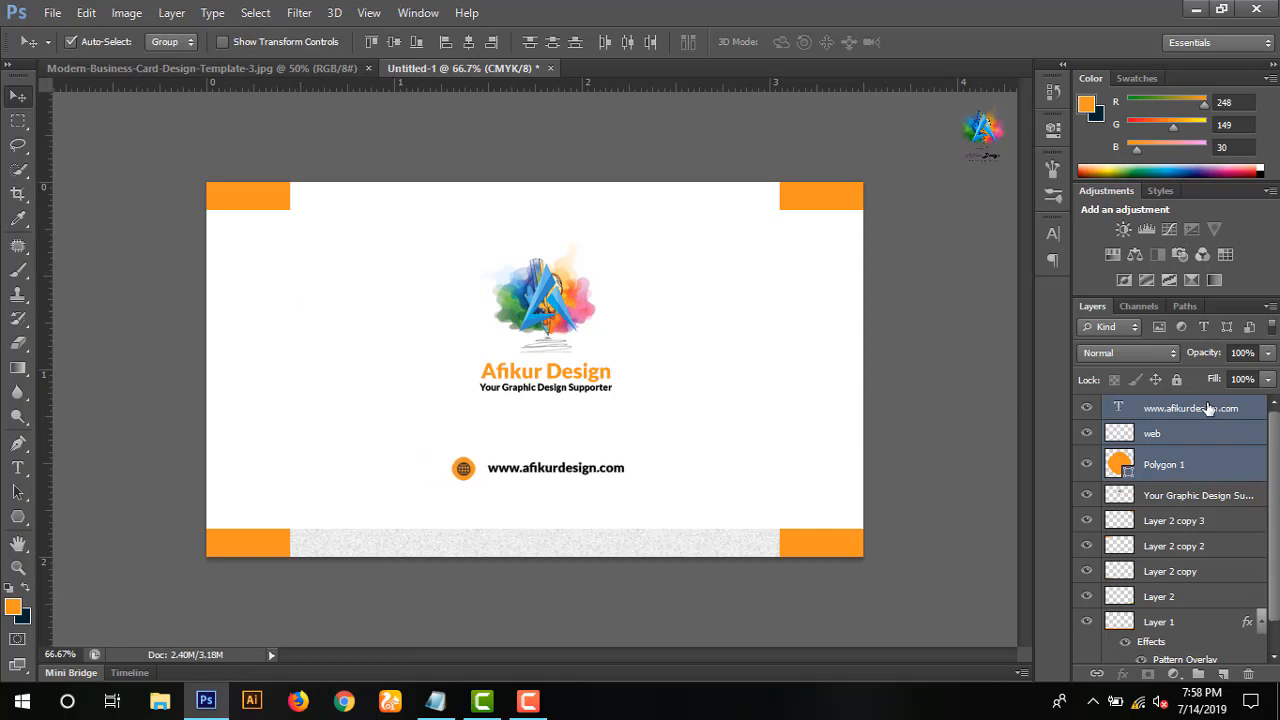
- Start saving the card as a Photoshop file named Font, choosing the Pikbest folder inside folder A on drive E
{"action": "left_click", "coordinate": [1208, 408]}
{"action": "left_click", "coordinate": [52, 12]}
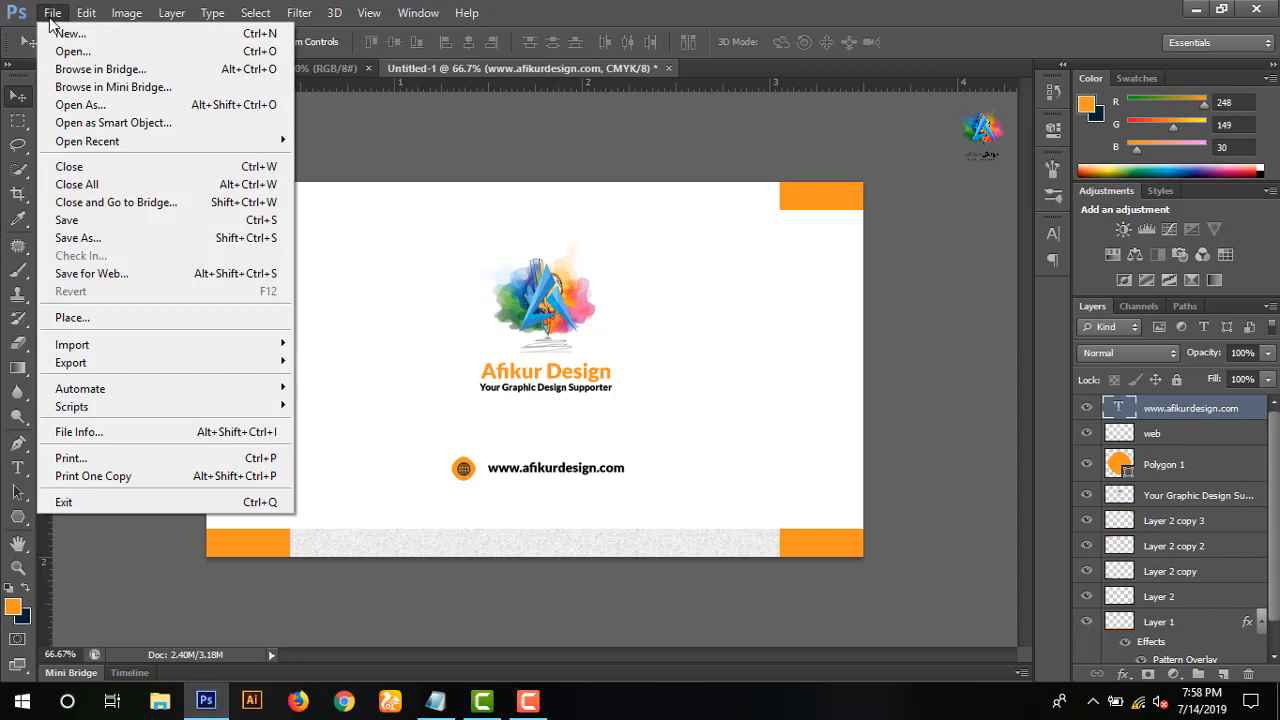
{"action": "left_click", "coordinate": [90, 238]}
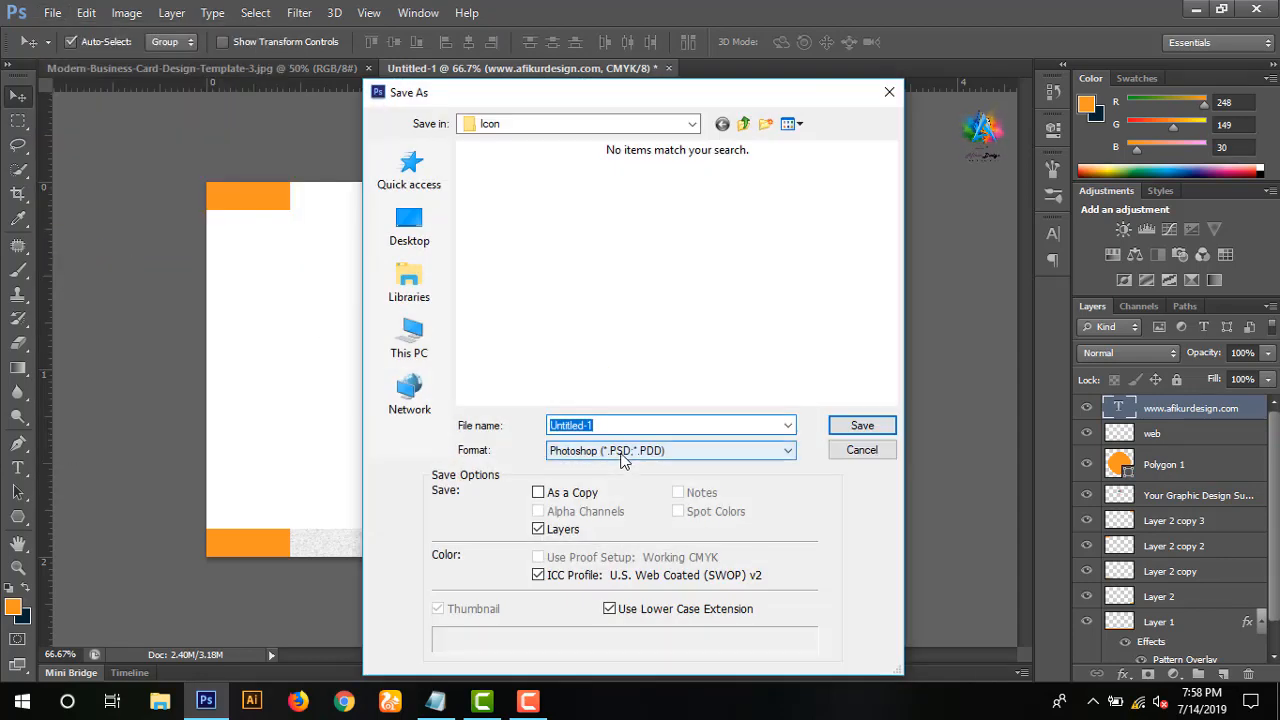
{"action": "left_click", "coordinate": [622, 456]}
{"action": "left_click", "coordinate": [620, 463]}
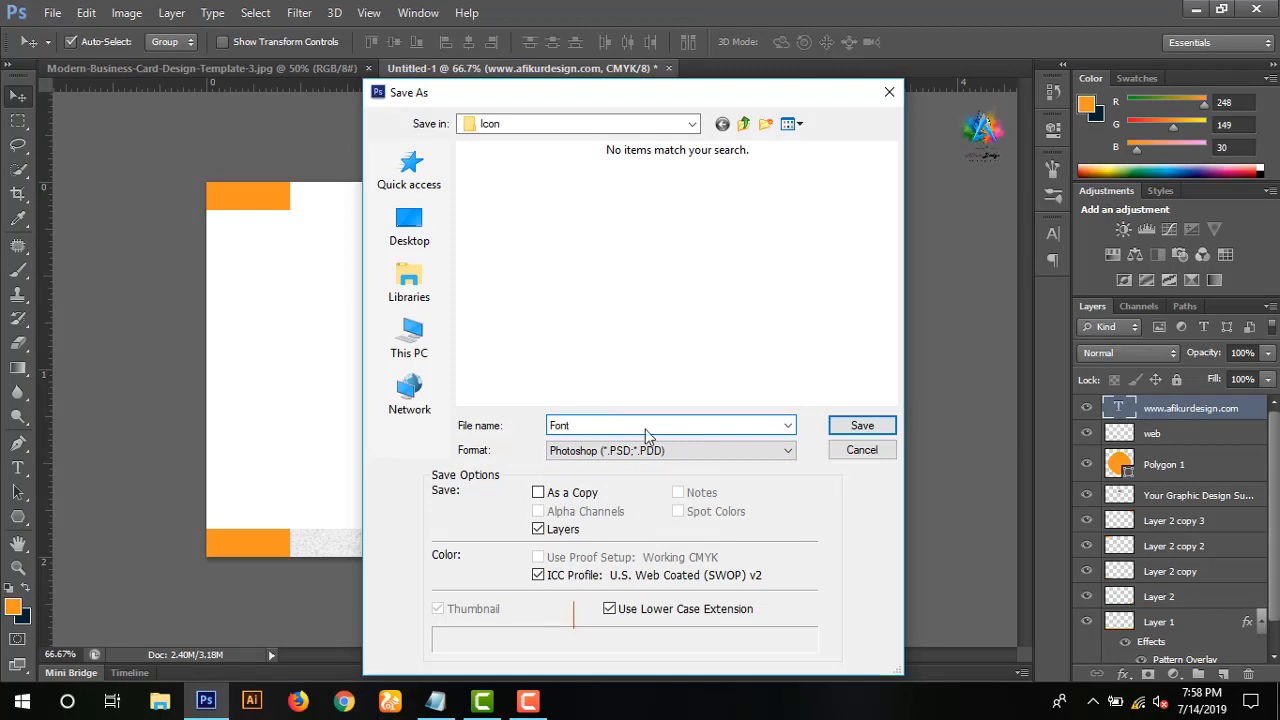
{"action": "left_click", "coordinate": [420, 341]}
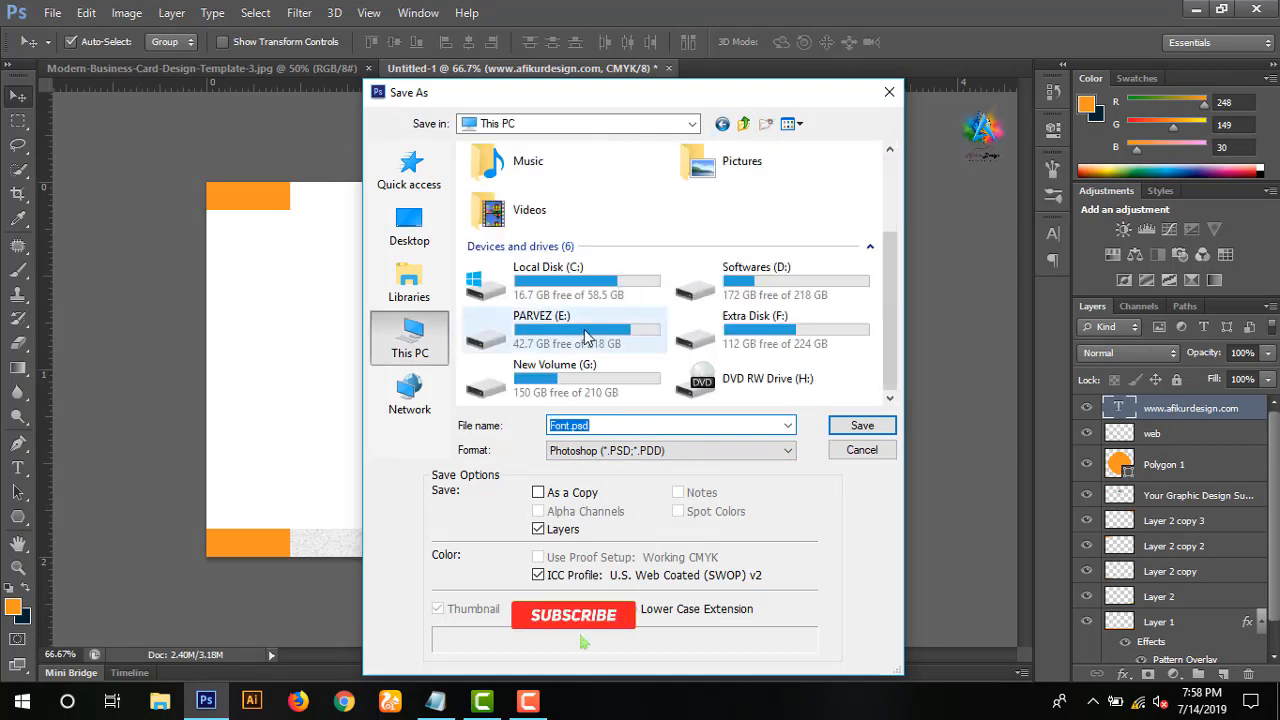
{"action": "double_click", "coordinate": [555, 334]}
{"action": "double_click", "coordinate": [555, 175]}
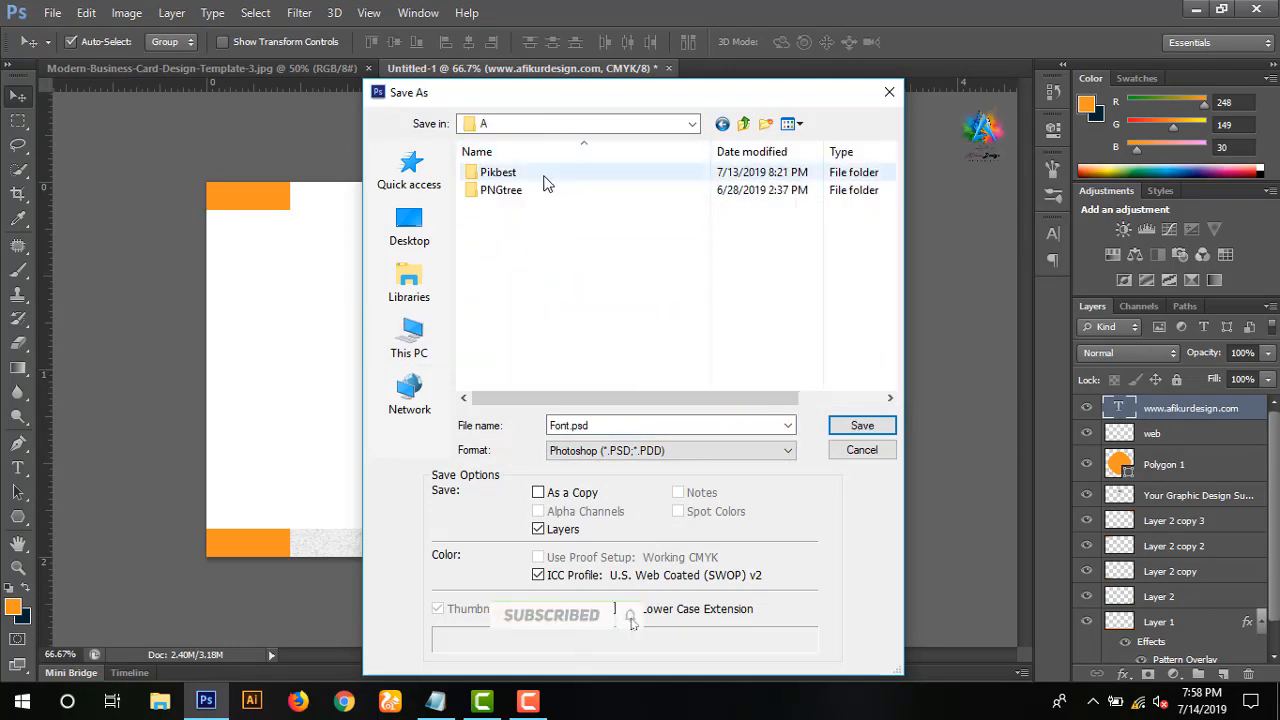
{"action": "double_click", "coordinate": [545, 175]}
{"action": "scroll", "coordinate": [578, 285], "scroll_direction": "down", "scroll_amount": 3}
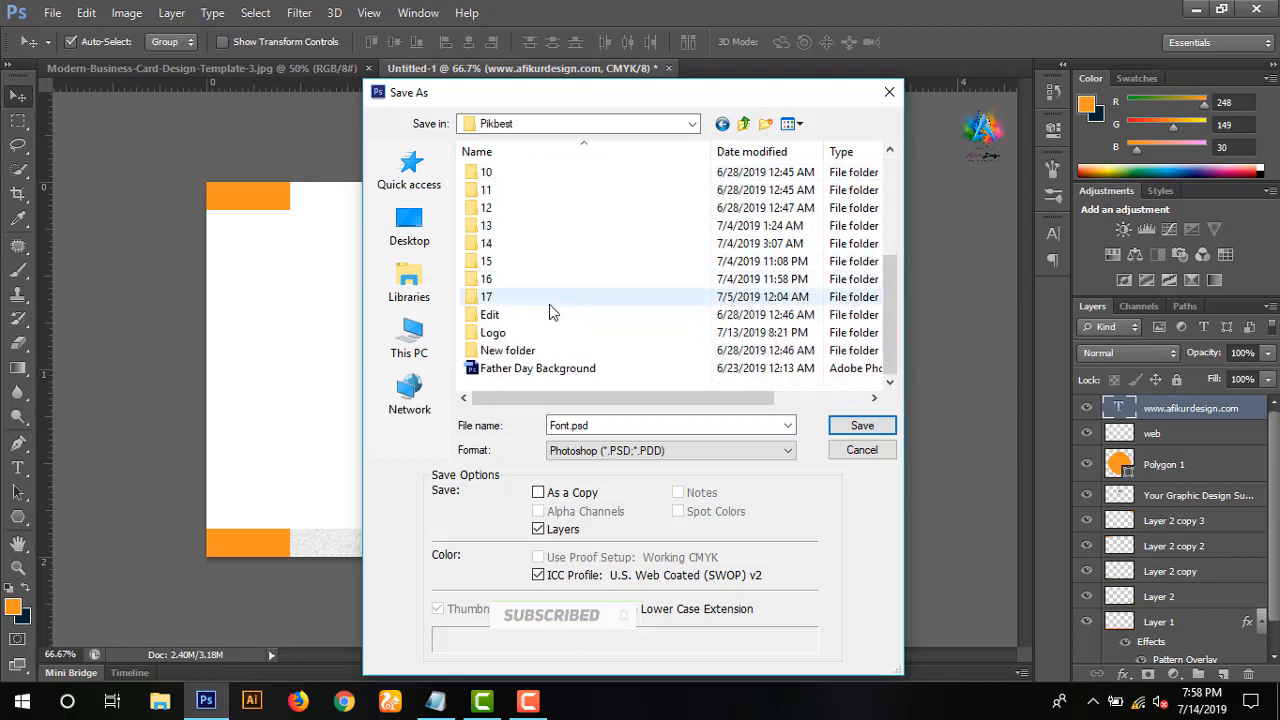
- Create a folder named 18 inside Pikbest and save Font.psd in it
{"action": "left_click", "coordinate": [766, 124]}
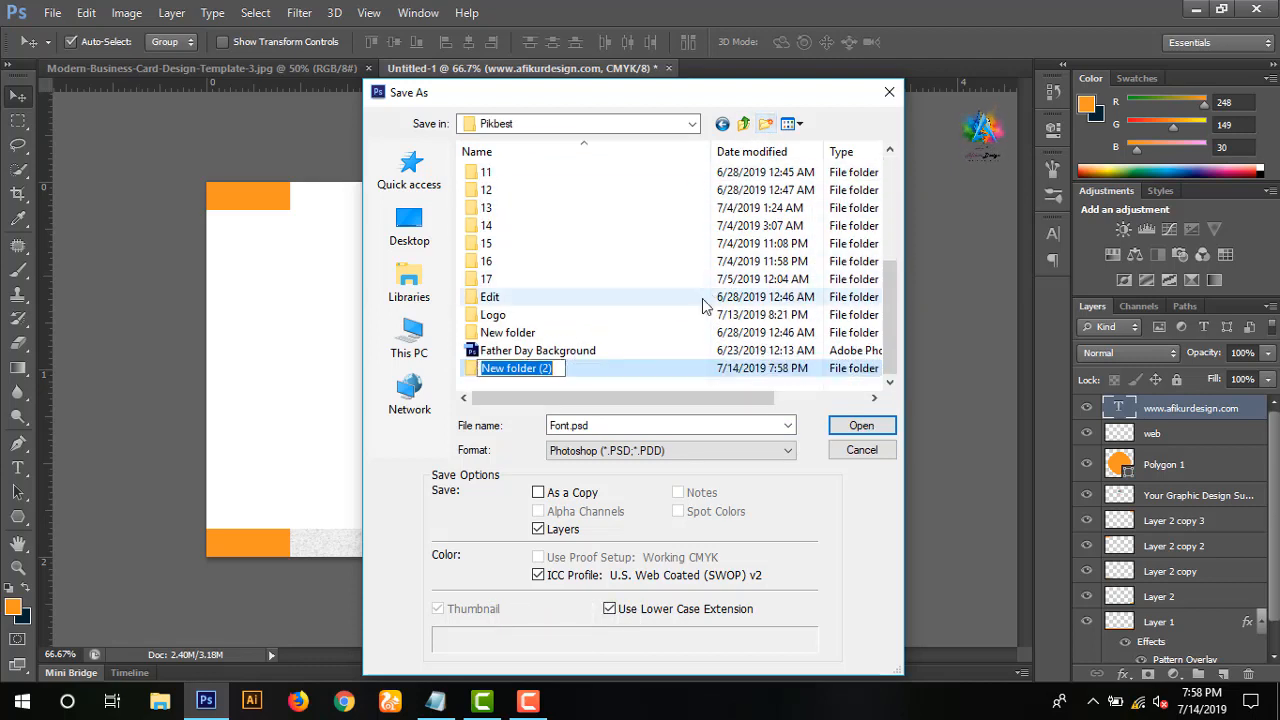
{"action": "type", "text": "18"}
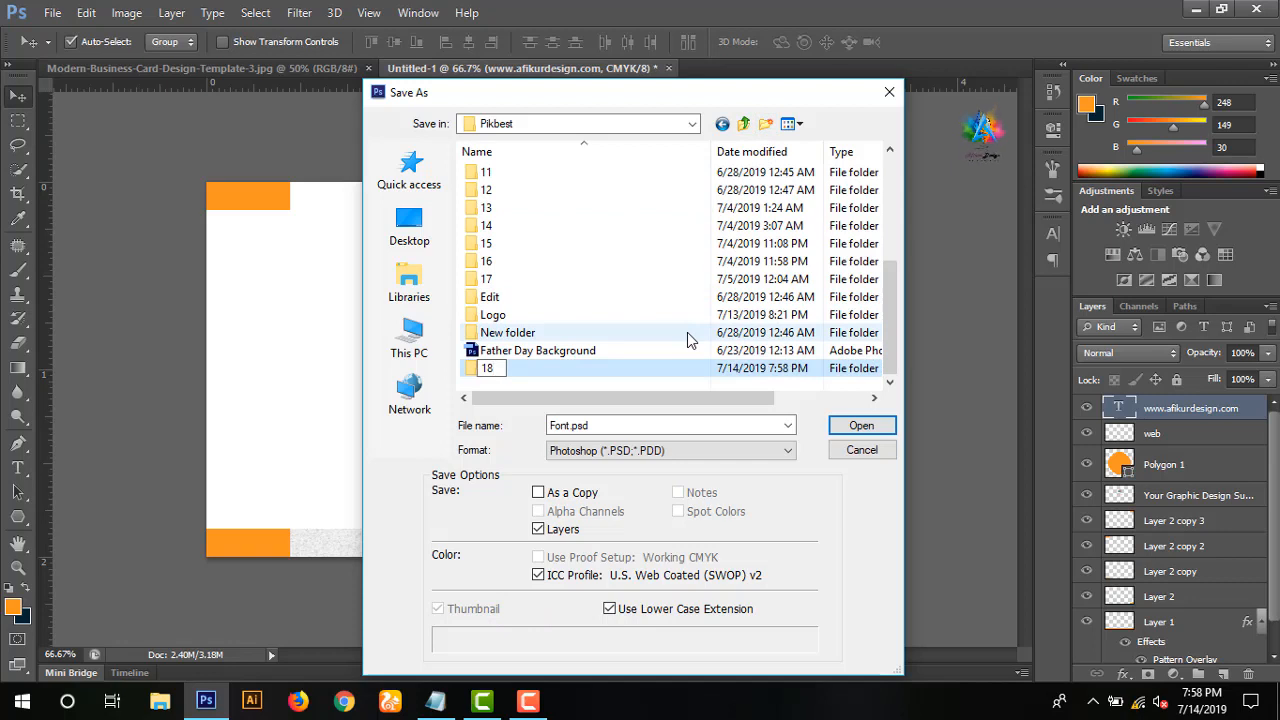
{"action": "left_click", "coordinate": [577, 370]}
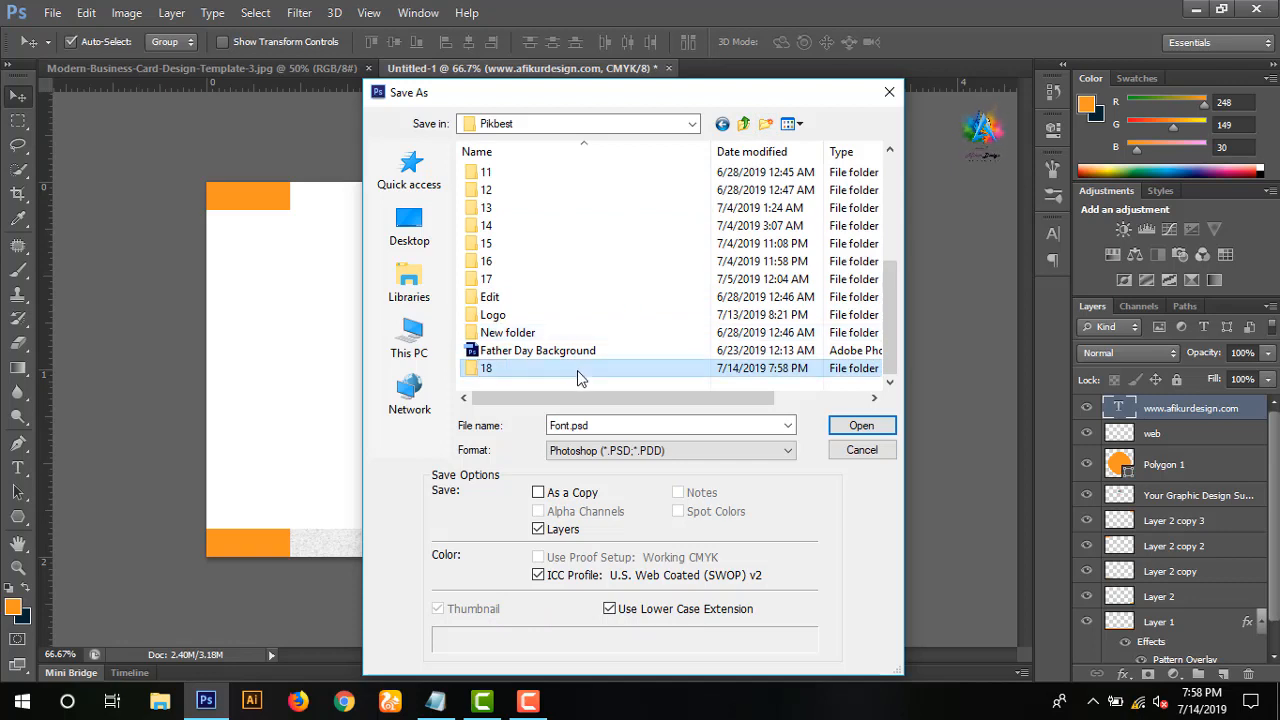
{"action": "double_click", "coordinate": [577, 370]}
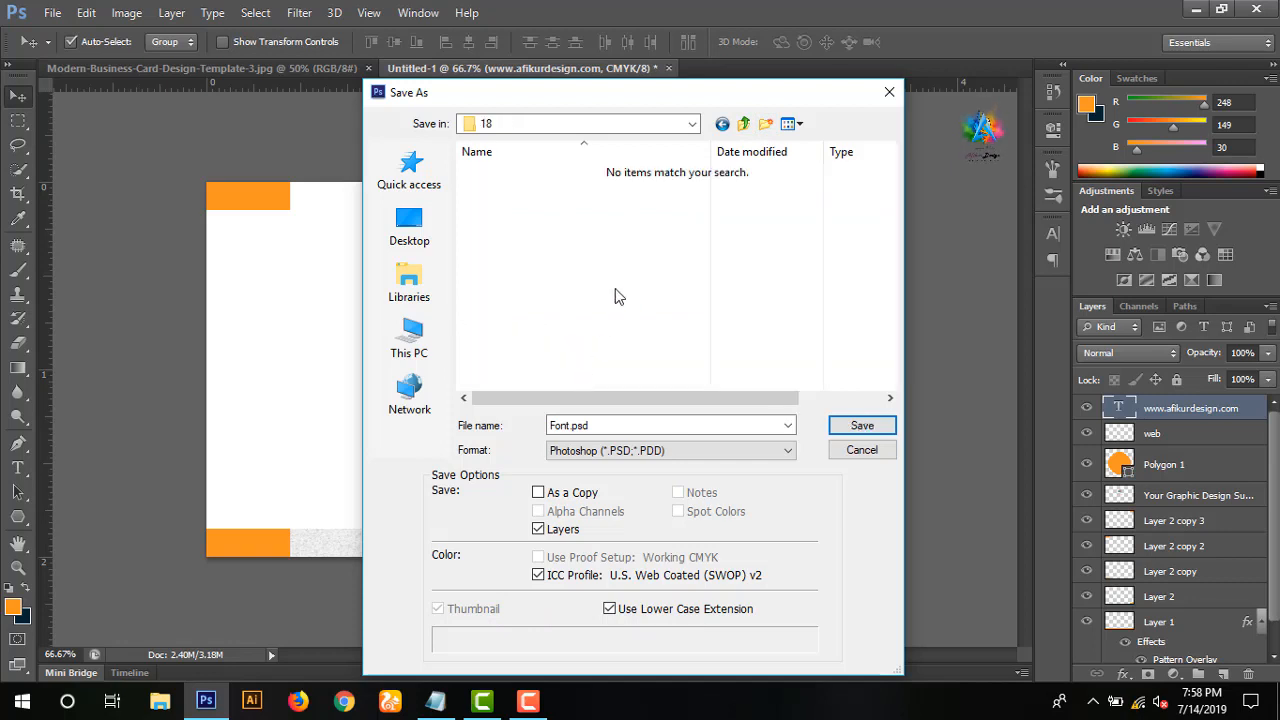
{"action": "left_click", "coordinate": [862, 426]}
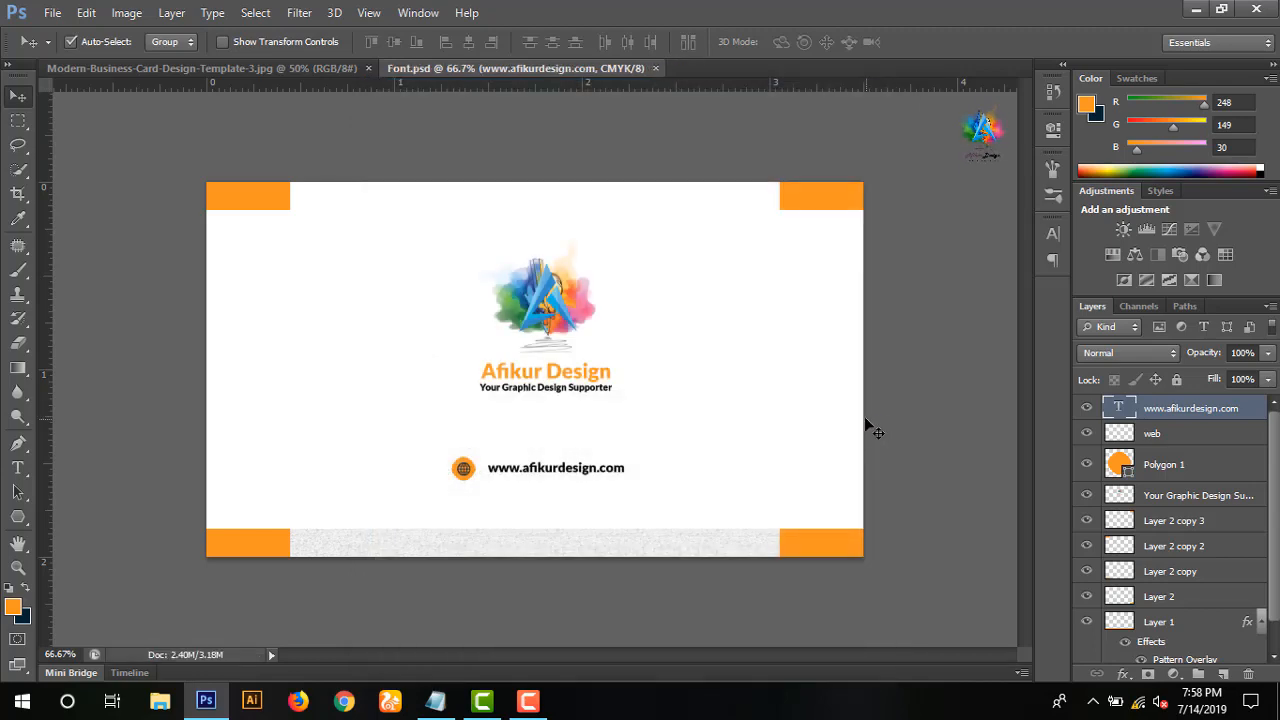
- Save a JPEG version of the card as Font in folder 18, at maximum quality 12 with the progressive format
{"action": "left_click", "coordinate": [52, 12]}
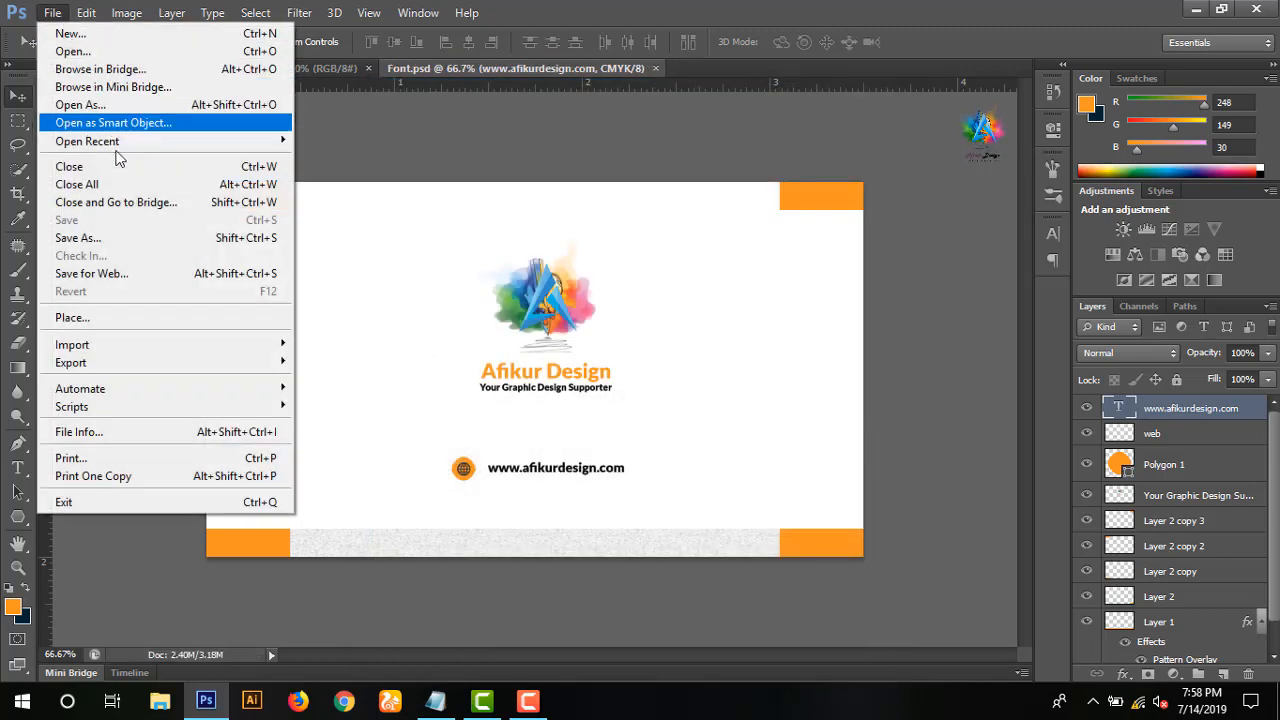
{"action": "left_click", "coordinate": [137, 239]}
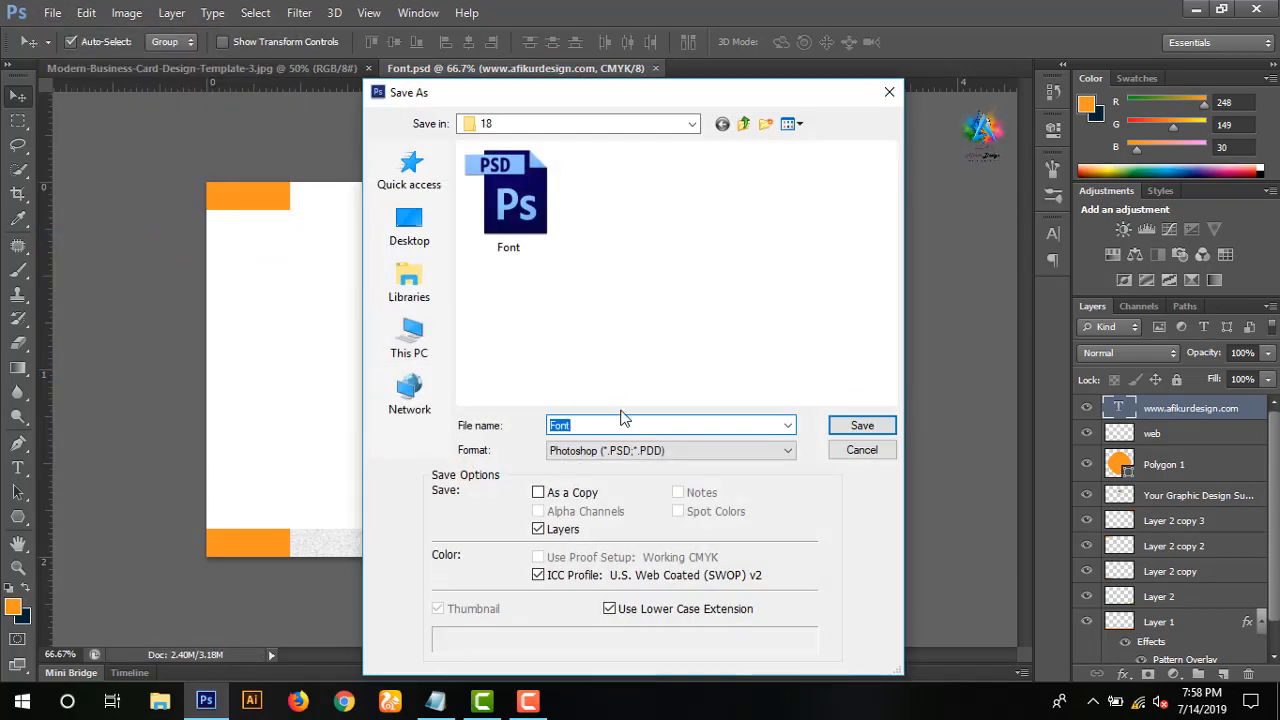
{"action": "left_click", "coordinate": [628, 451]}
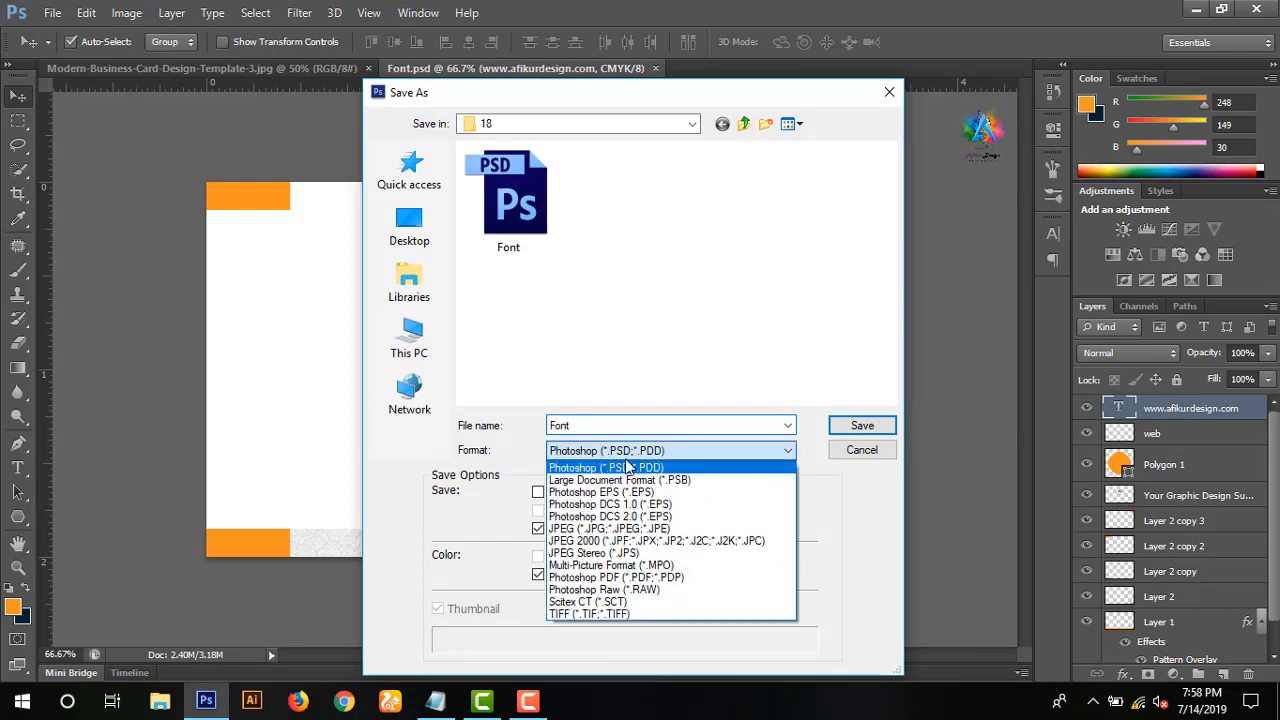
{"action": "left_click", "coordinate": [628, 528]}
{"action": "left_click", "coordinate": [845, 428]}
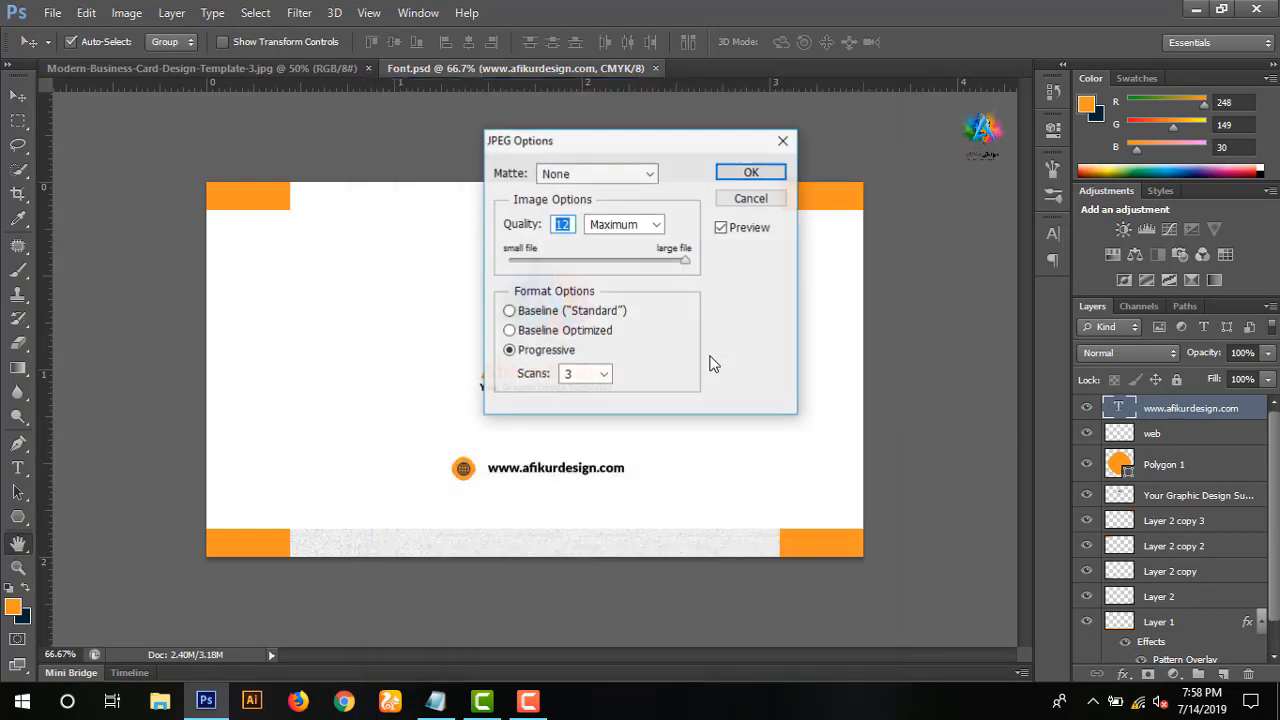
{"action": "left_click", "coordinate": [752, 173]}
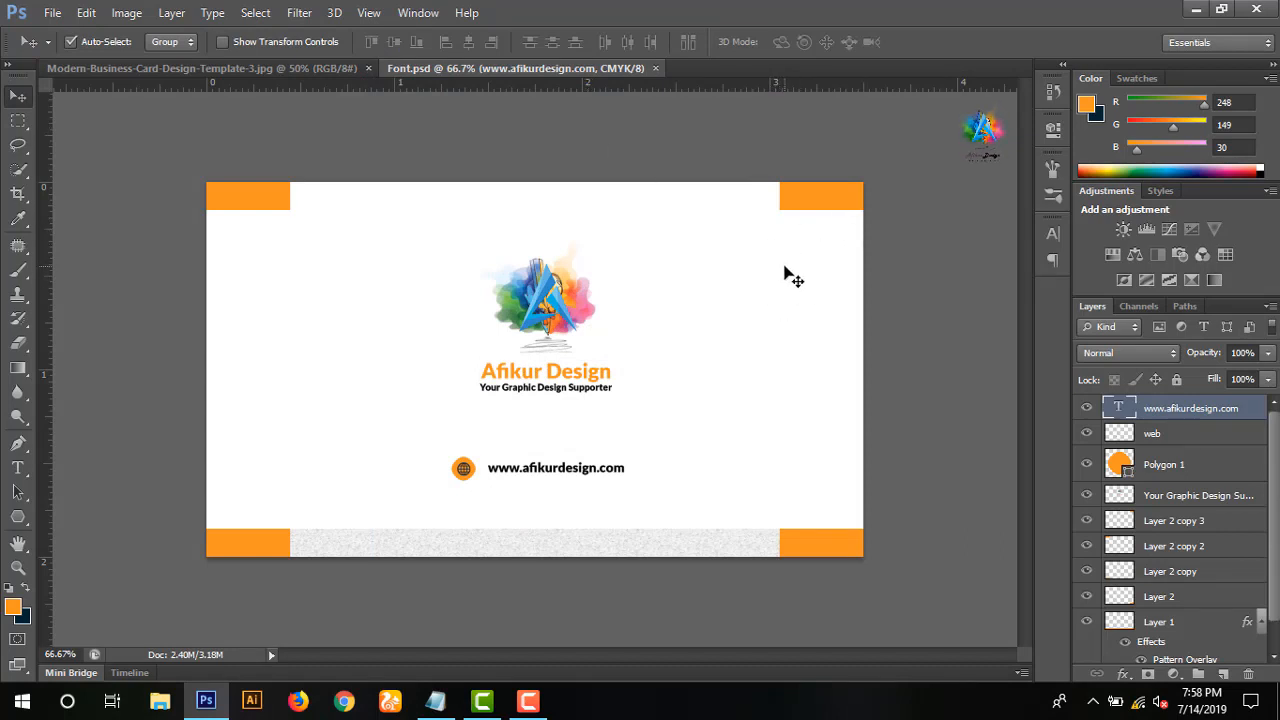
{"action": "left_click", "coordinate": [532, 692]}
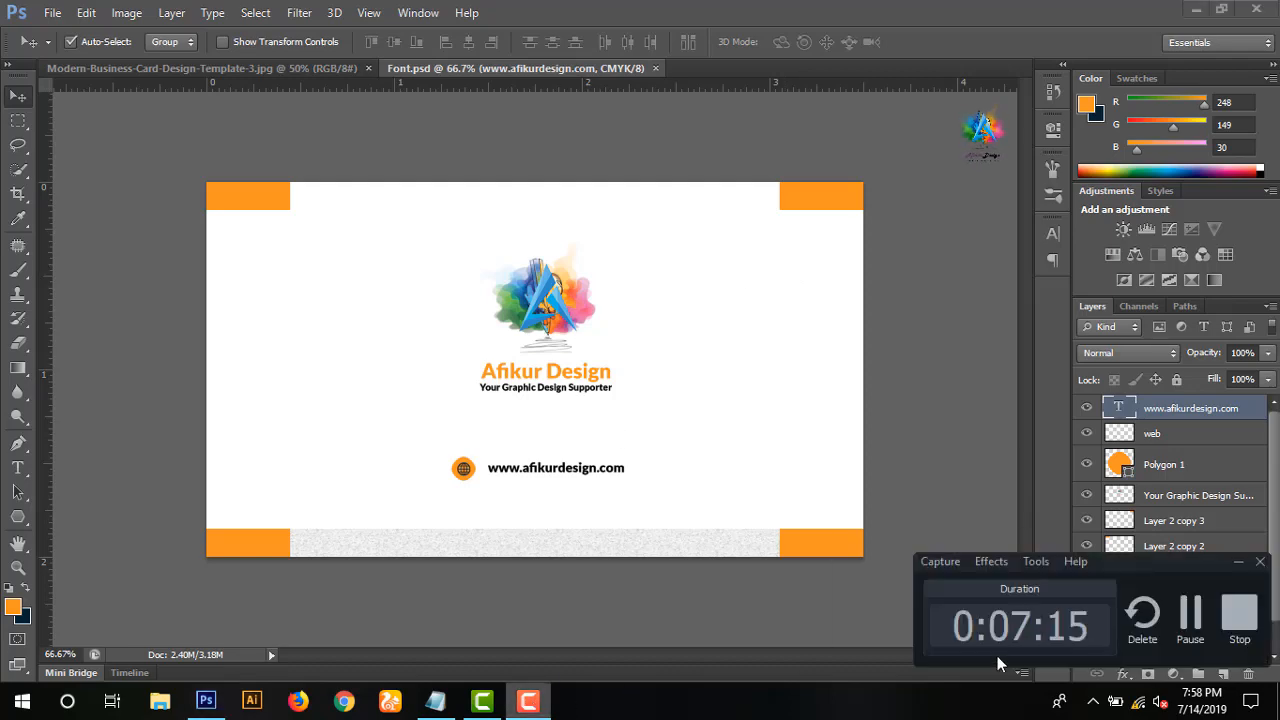
{"action": "left_click", "coordinate": [1190, 614]}
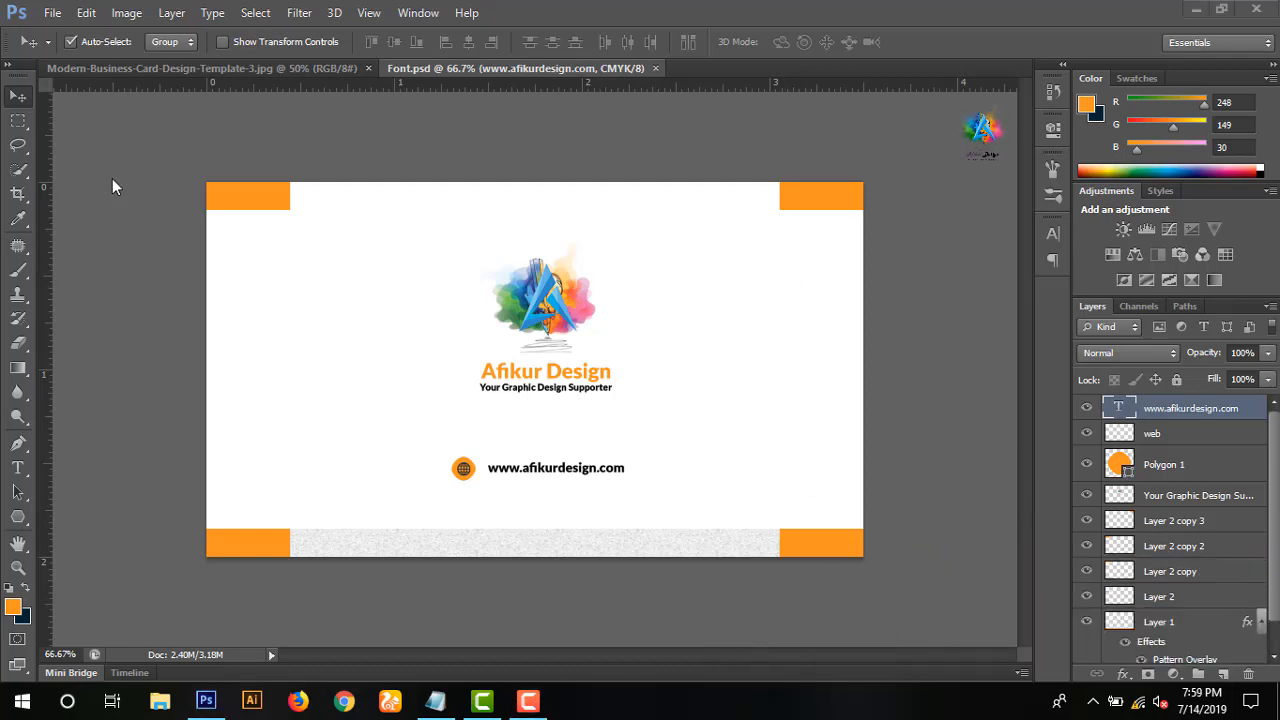
- Create a new 3.5 x 2 inch CMYK document at 300 pixels/inch with white background, and convert its background into an editable layer
{"action": "left_click", "coordinate": [54, 13]}
{"action": "left_click", "coordinate": [54, 13]}
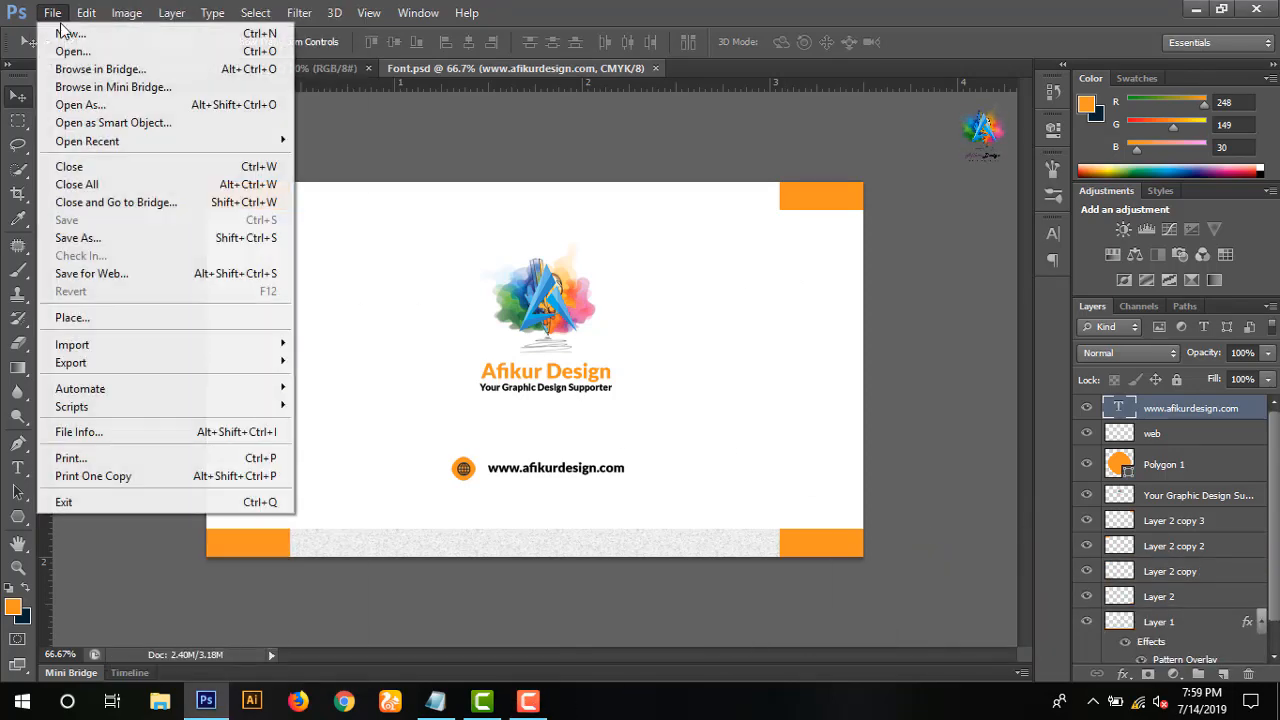
{"action": "left_click", "coordinate": [58, 31]}
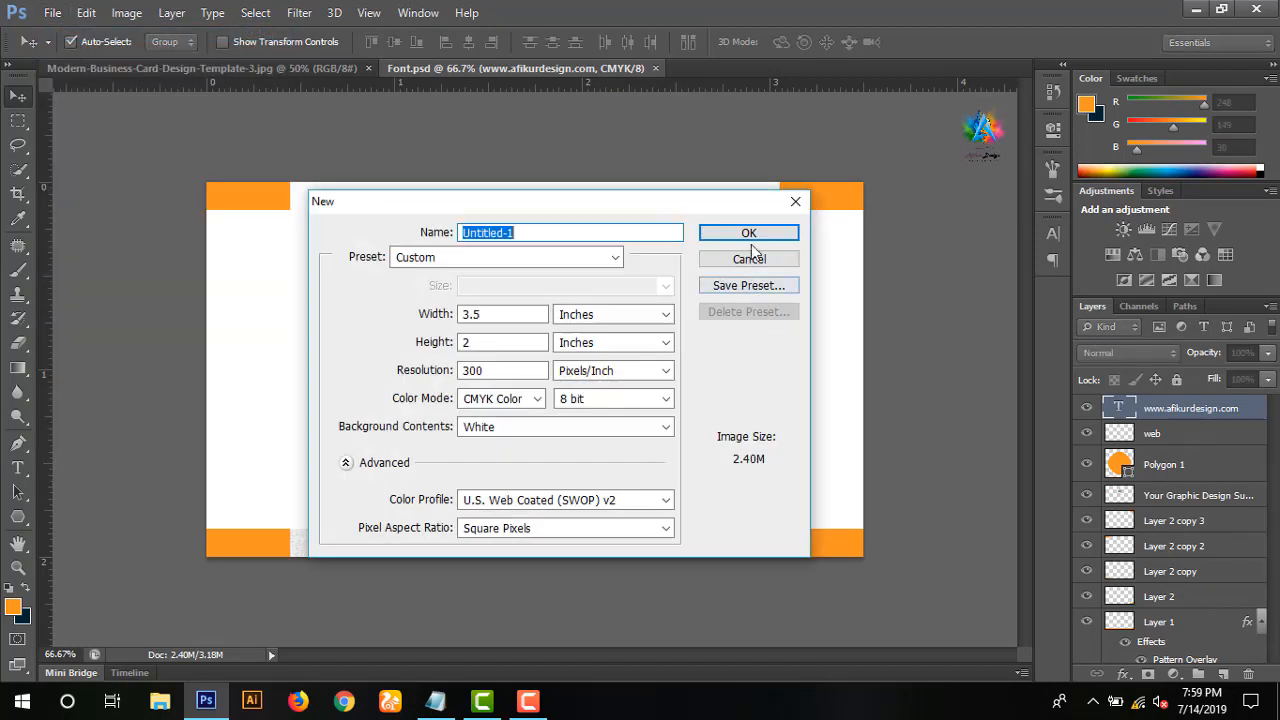
{"action": "left_click", "coordinate": [747, 235]}
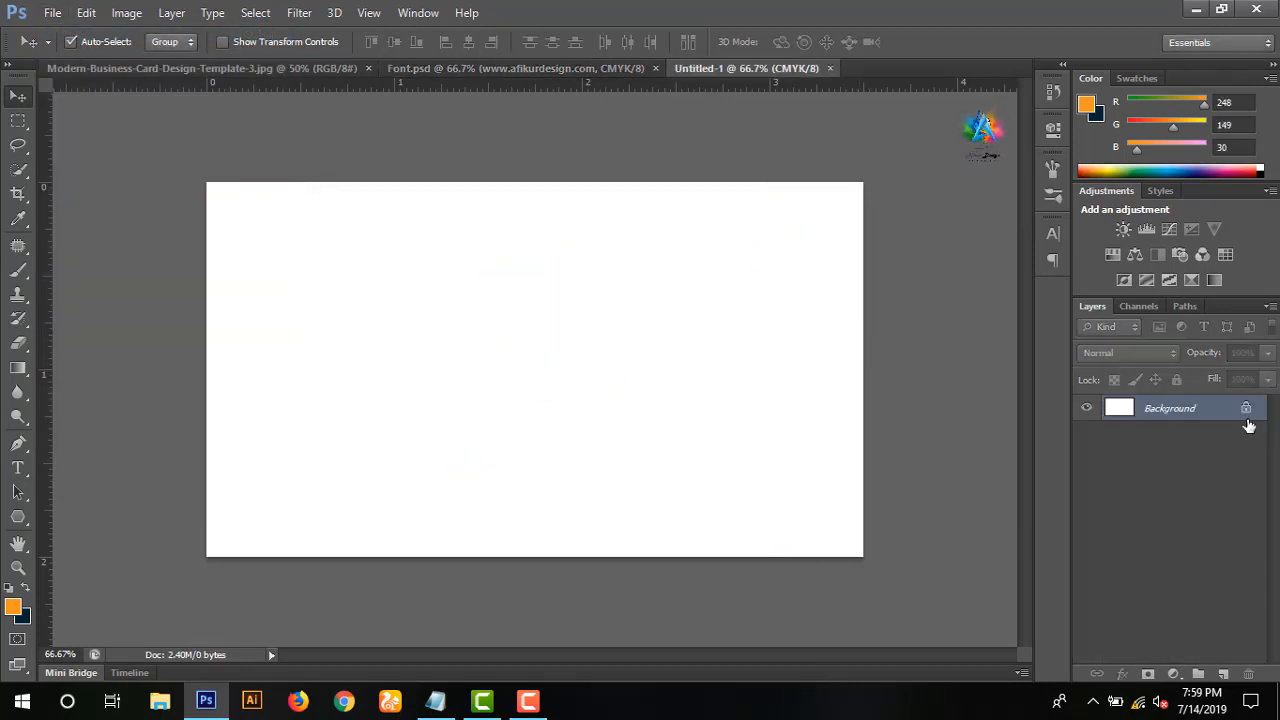
{"action": "double_click", "coordinate": [1248, 410]}
{"action": "left_click", "coordinate": [800, 220]}
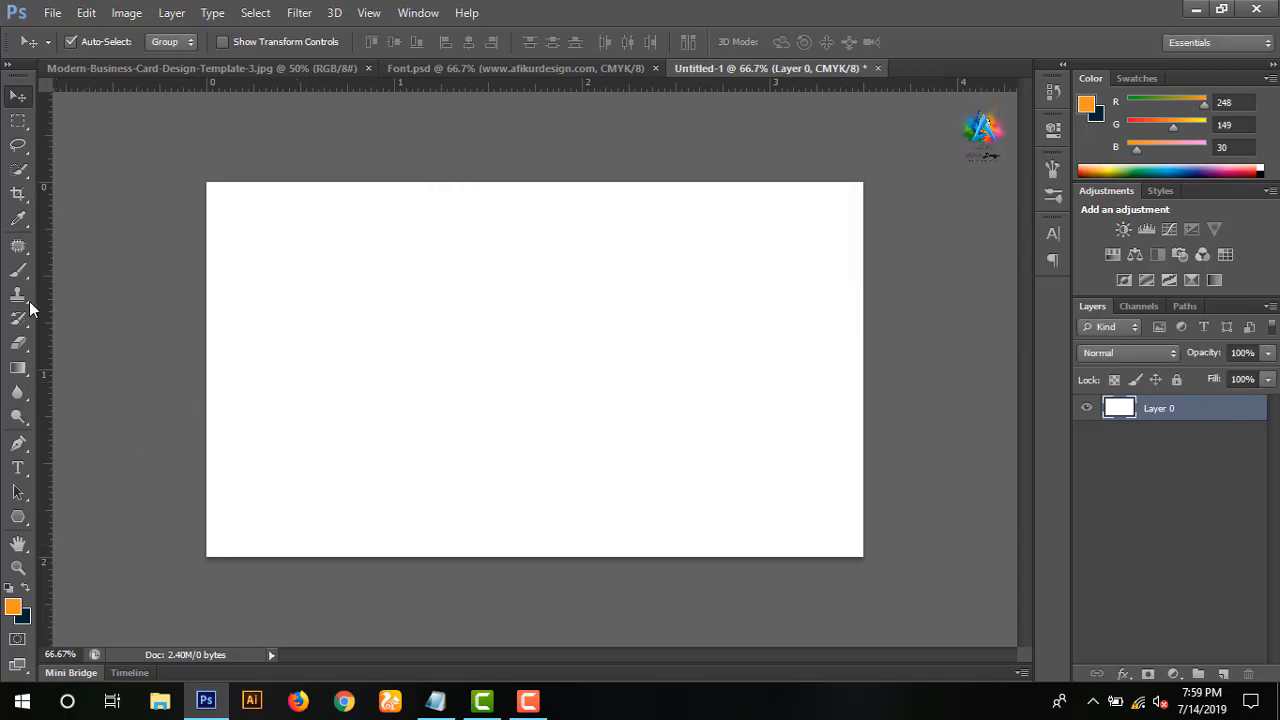
- Fill a full-height selection over the right half of the card with the dark navy background color on a new layer, and deselect
{"action": "left_click", "coordinate": [18, 120]}
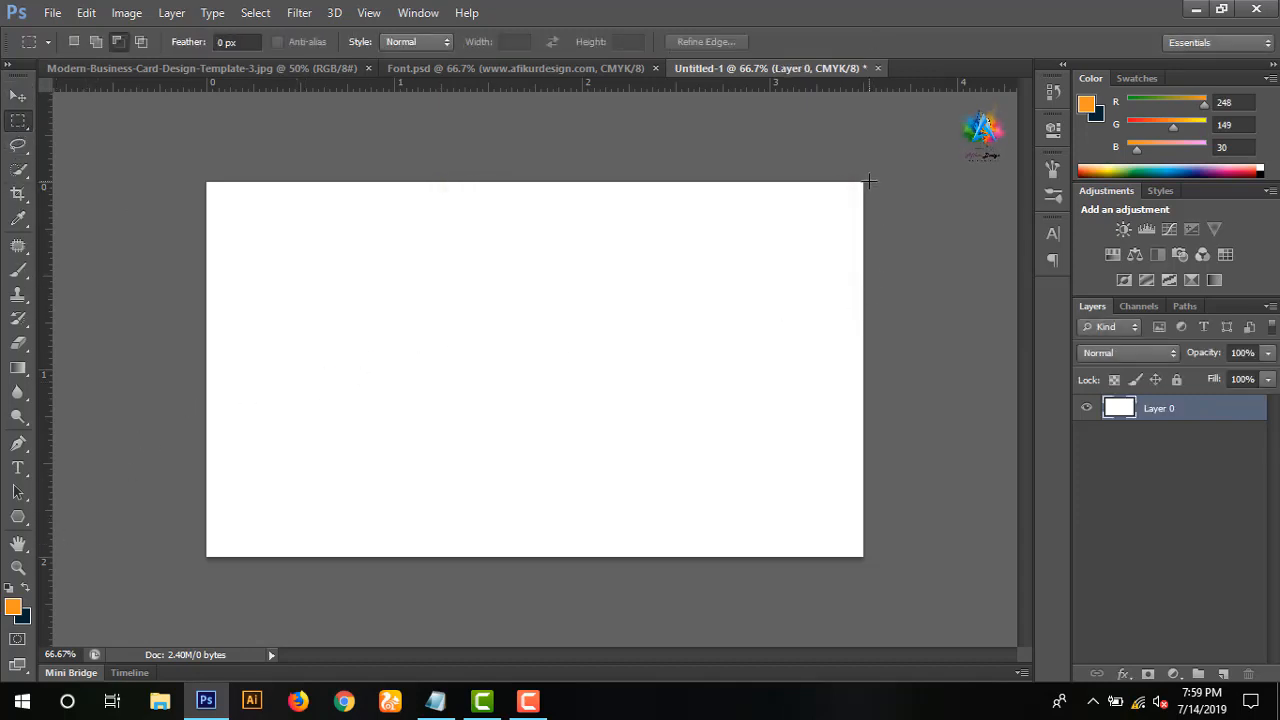
{"action": "left_click_drag", "start_coordinate": [867, 176], "coordinate": [546, 570]}
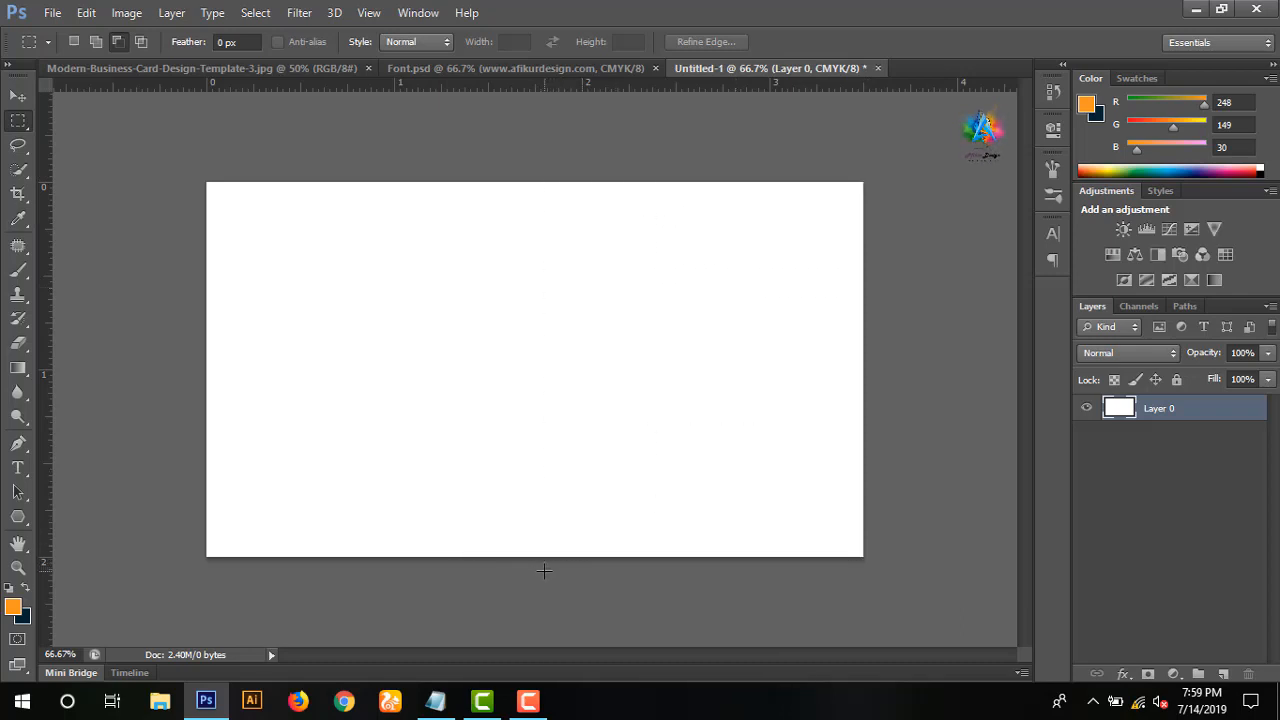
{"action": "left_click", "coordinate": [1224, 675]}
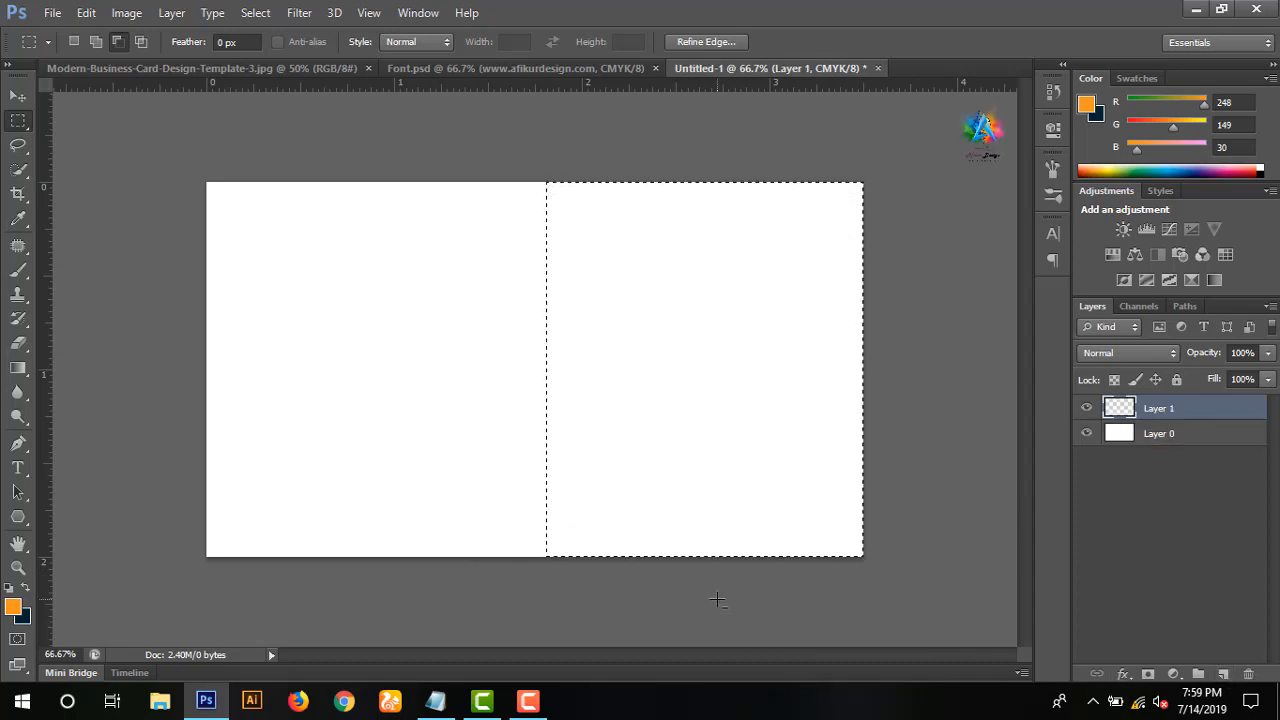
{"action": "key", "text": "ctrl+BackSpace"}
{"action": "key", "text": "ctrl+d"}
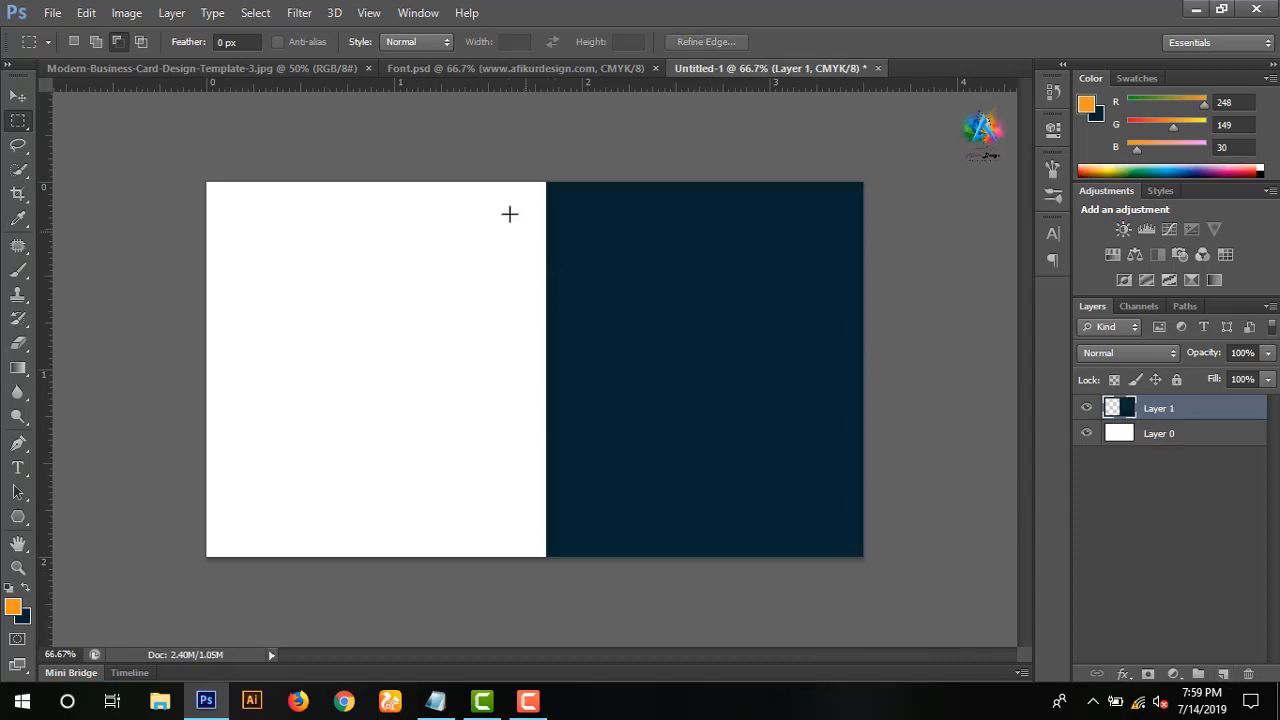
- Add a narrow full-height orange strip along the left edge of the navy block on a new layer, and deselect
{"action": "left_click_drag", "start_coordinate": [533, 232], "coordinate": [541, 557]}
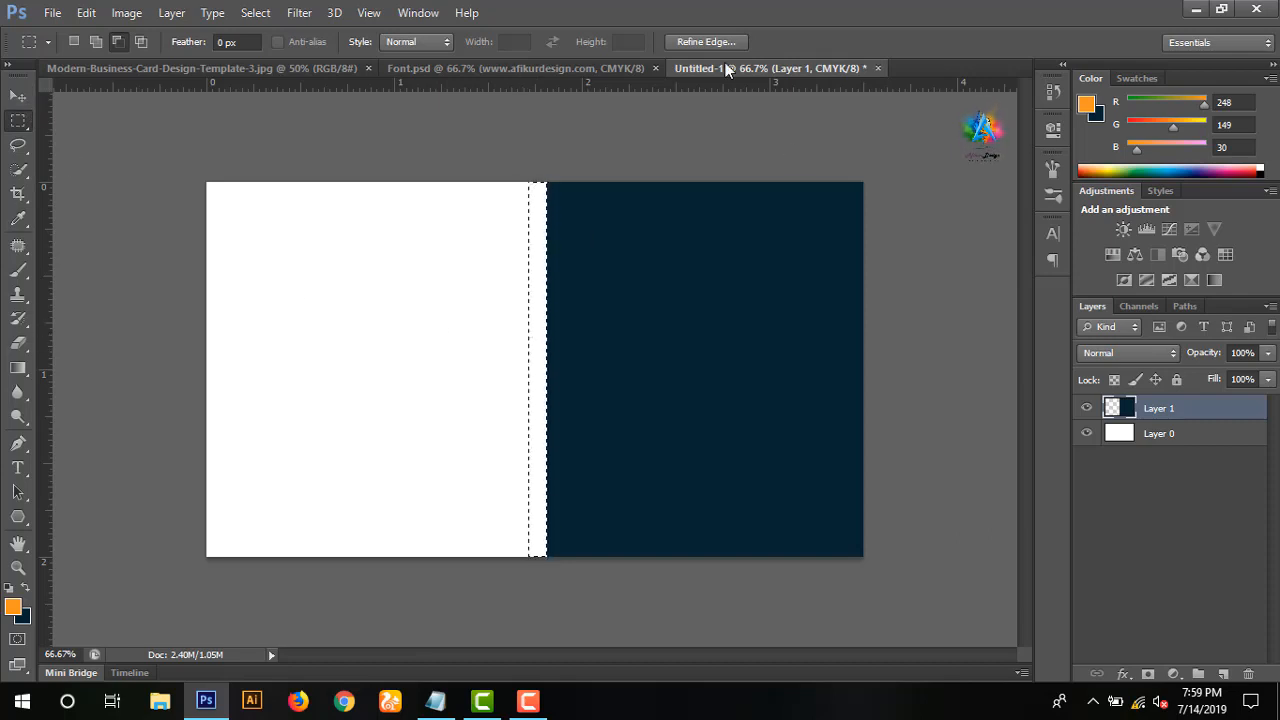
{"action": "left_click", "coordinate": [1222, 673]}
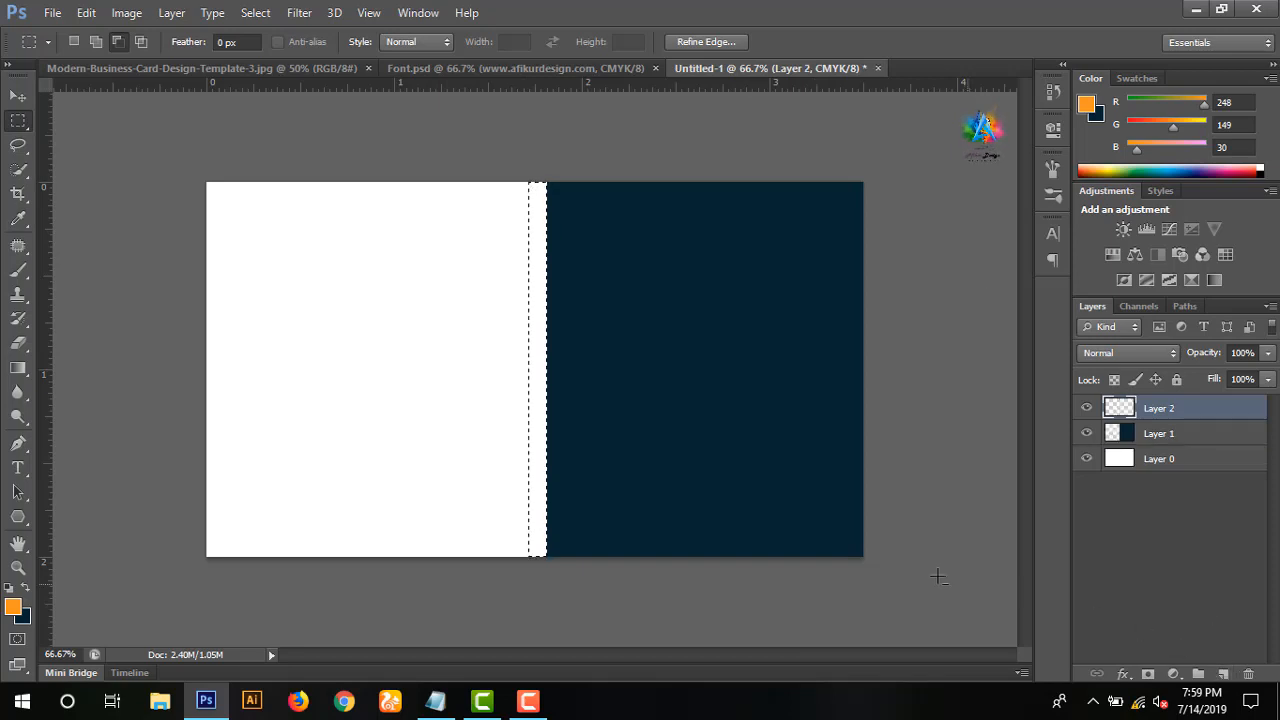
{"action": "key", "text": "alt+BackSpace"}
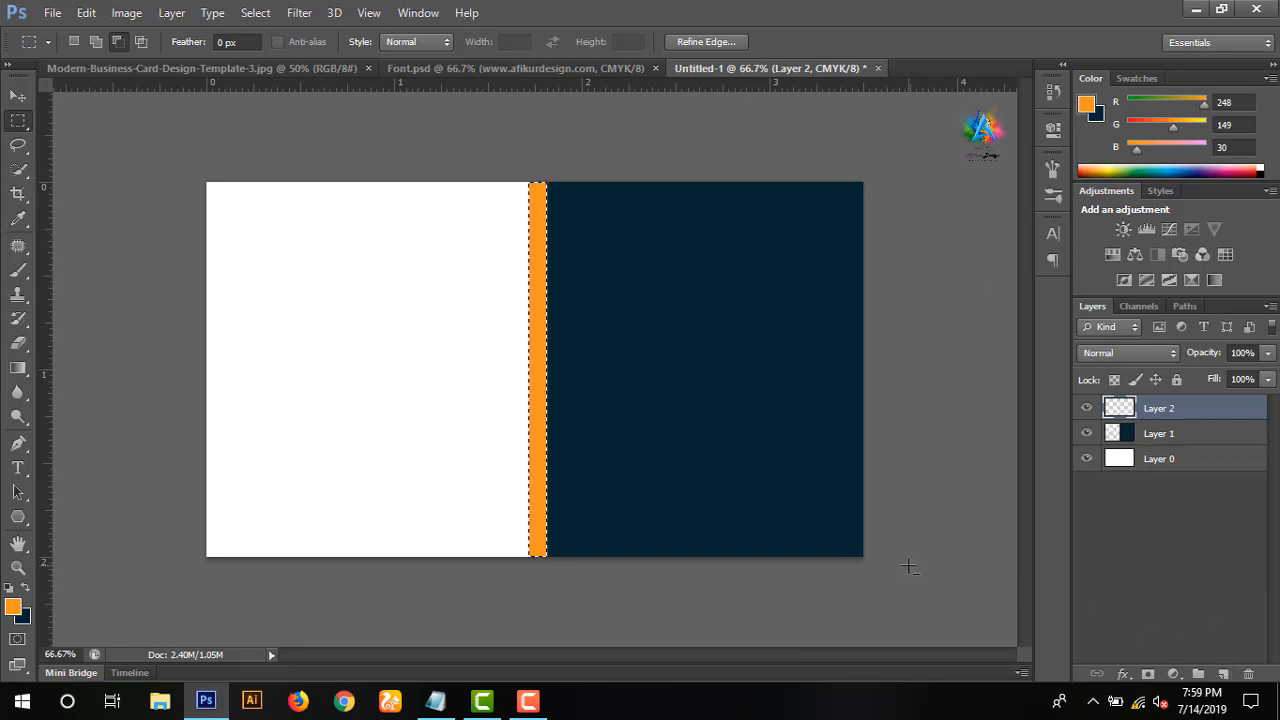
{"action": "key", "text": "ctrl+d"}
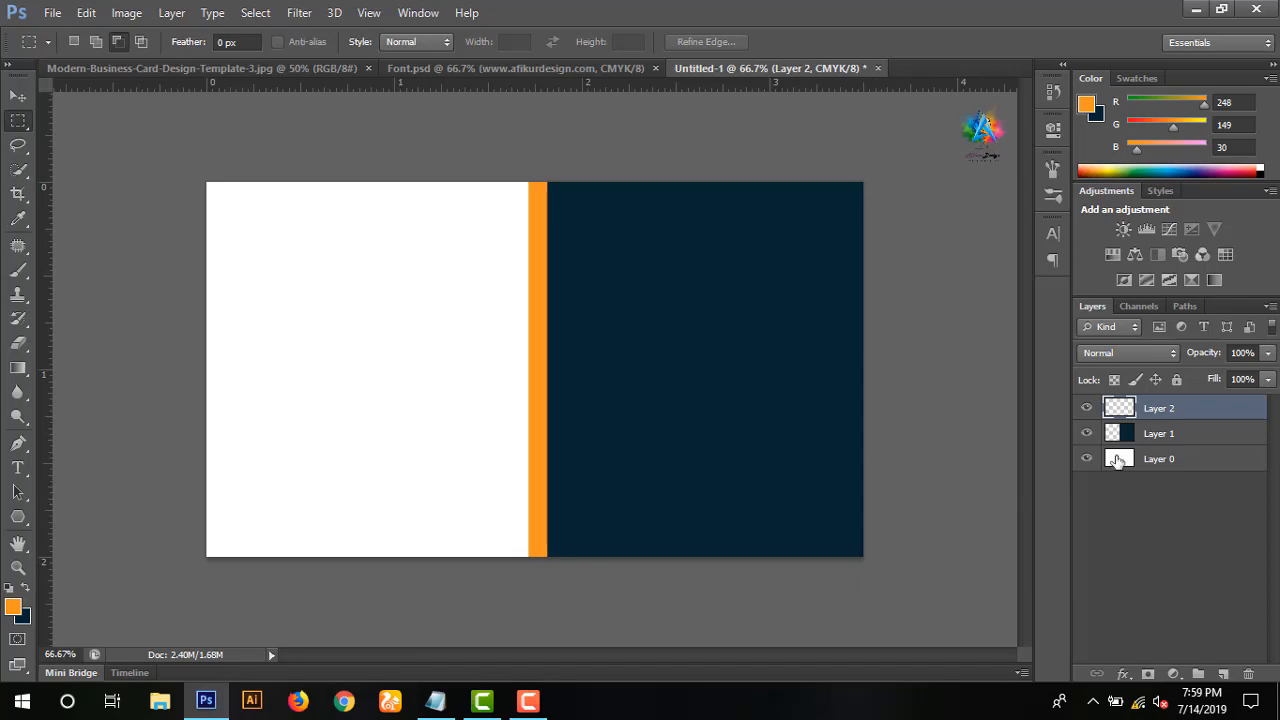
- Apply a Pattern Overlay with the light gray speckled texture to the narrow orange strip's layer
{"action": "right_click", "coordinate": [1175, 414]}
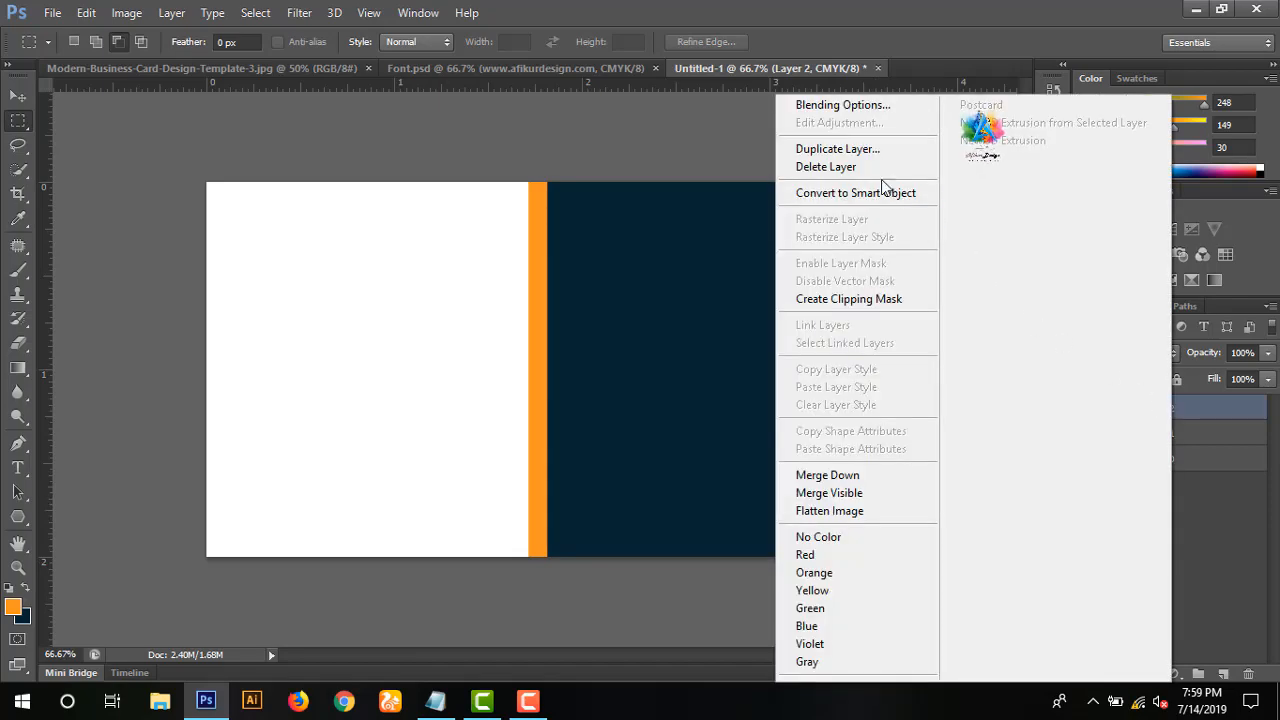
{"action": "left_click", "coordinate": [862, 106]}
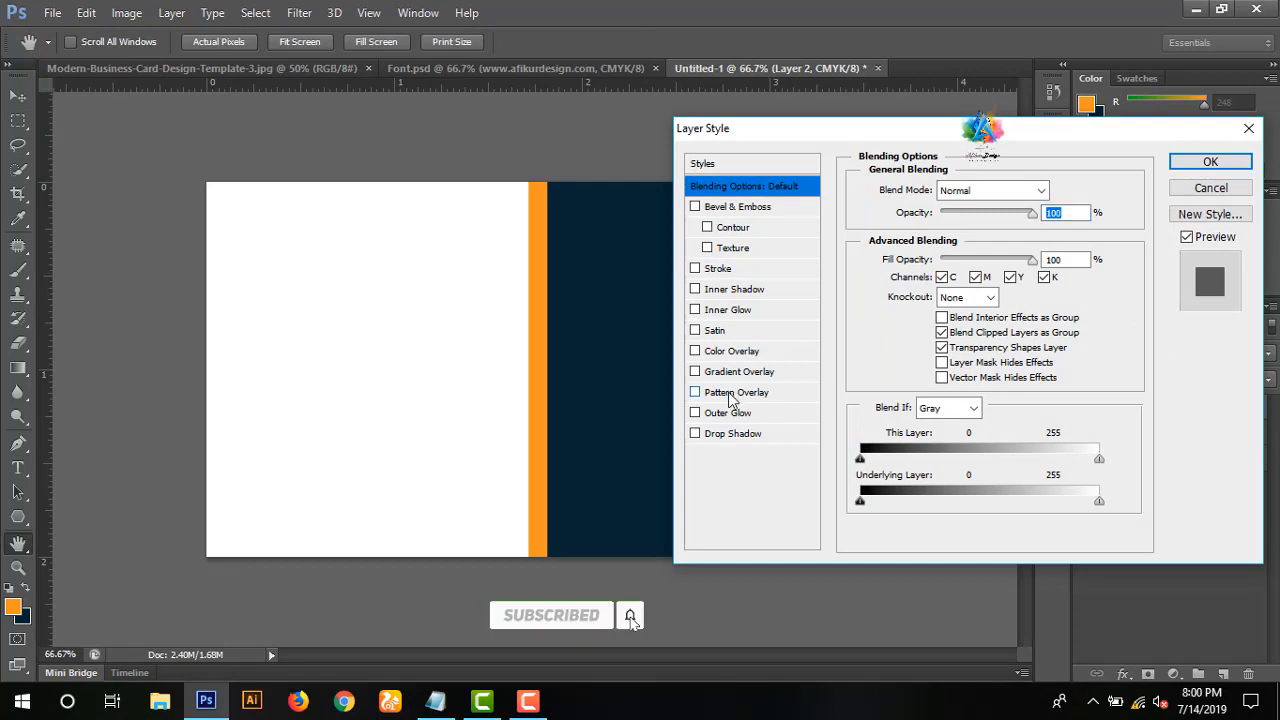
{"action": "left_click", "coordinate": [729, 393]}
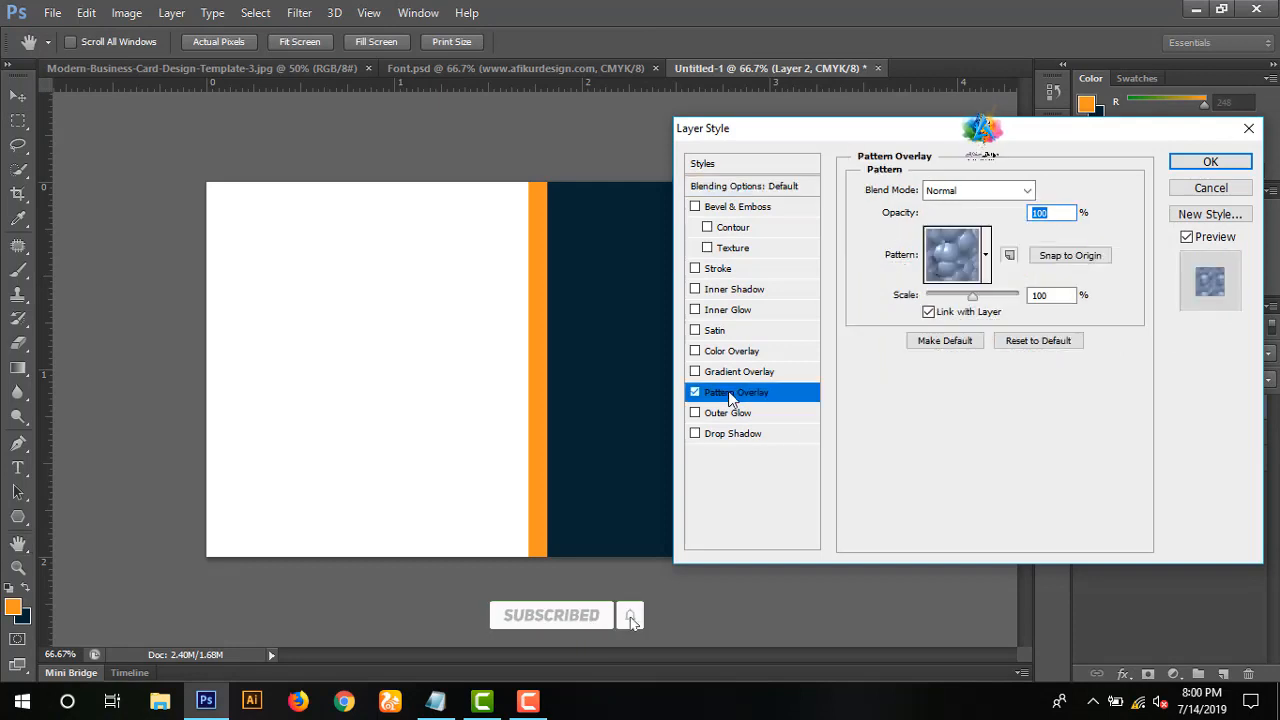
{"action": "left_click", "coordinate": [986, 268]}
{"action": "left_click", "coordinate": [984, 314]}
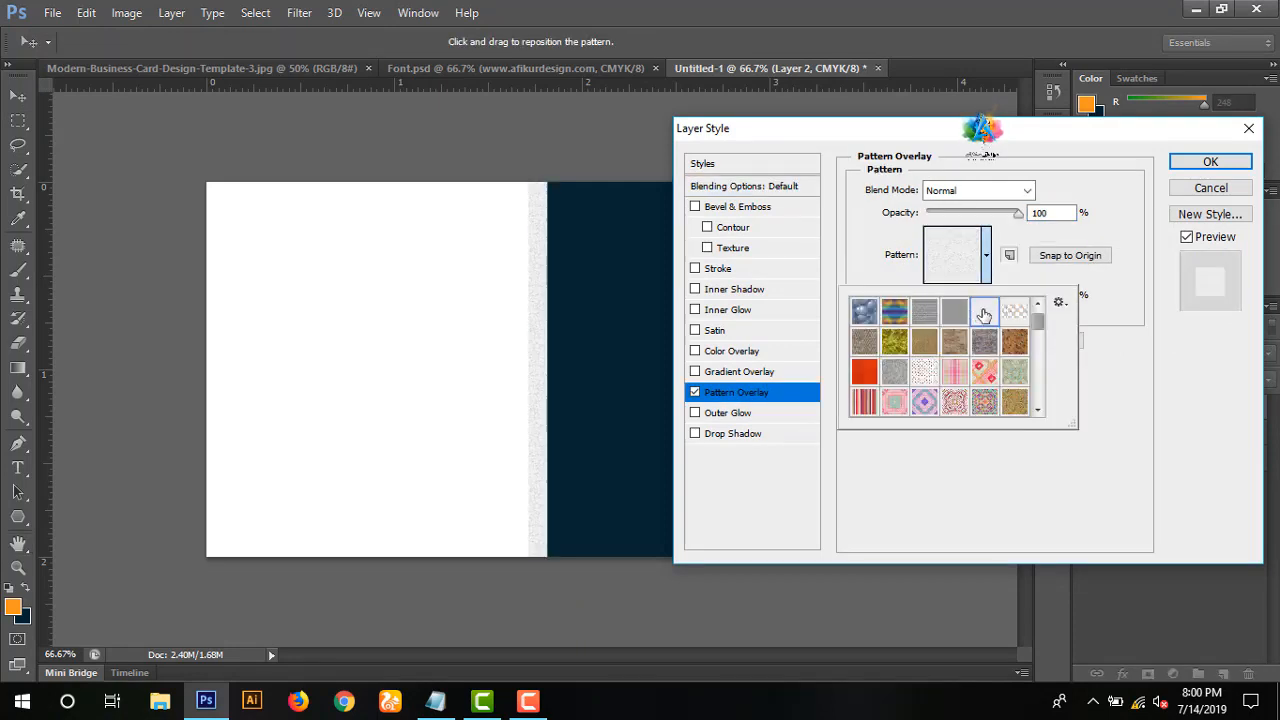
{"action": "left_click", "coordinate": [1160, 400]}
{"action": "left_click", "coordinate": [1220, 160]}
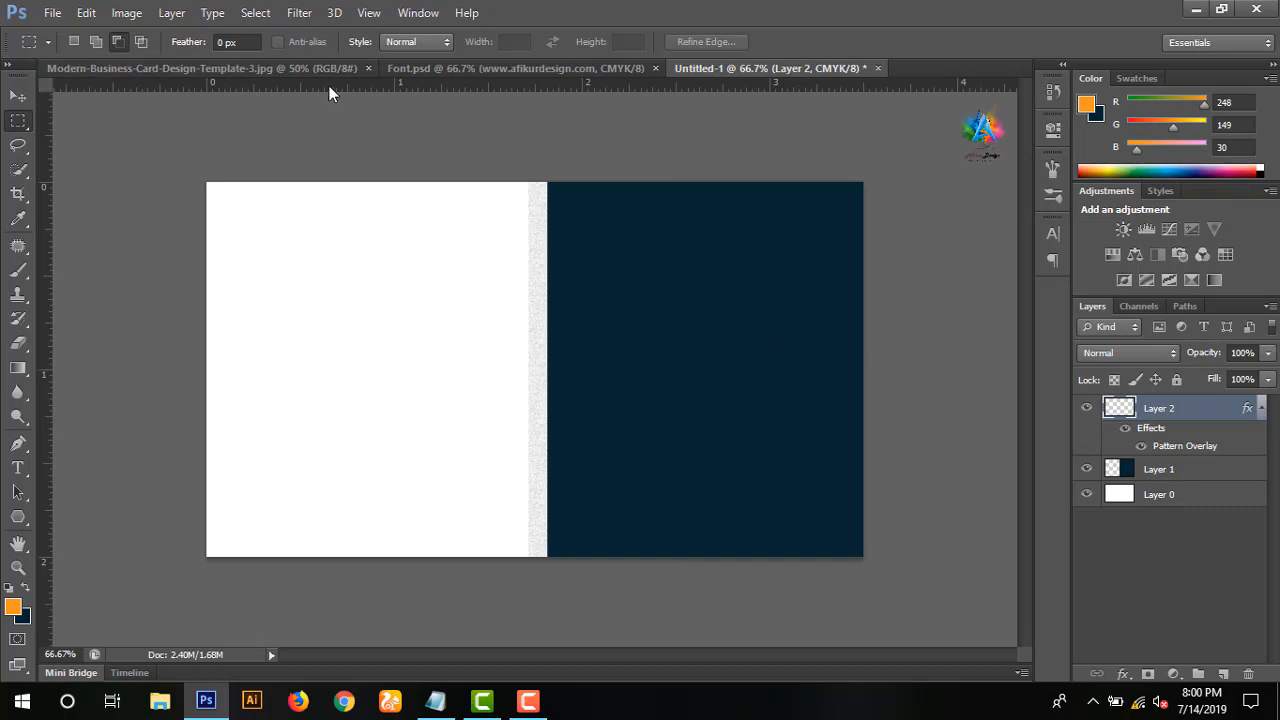
- Copy the Afikur Design logo from Font.psd into the new document, in the lower part of the white half
{"action": "left_click", "coordinate": [449, 68]}
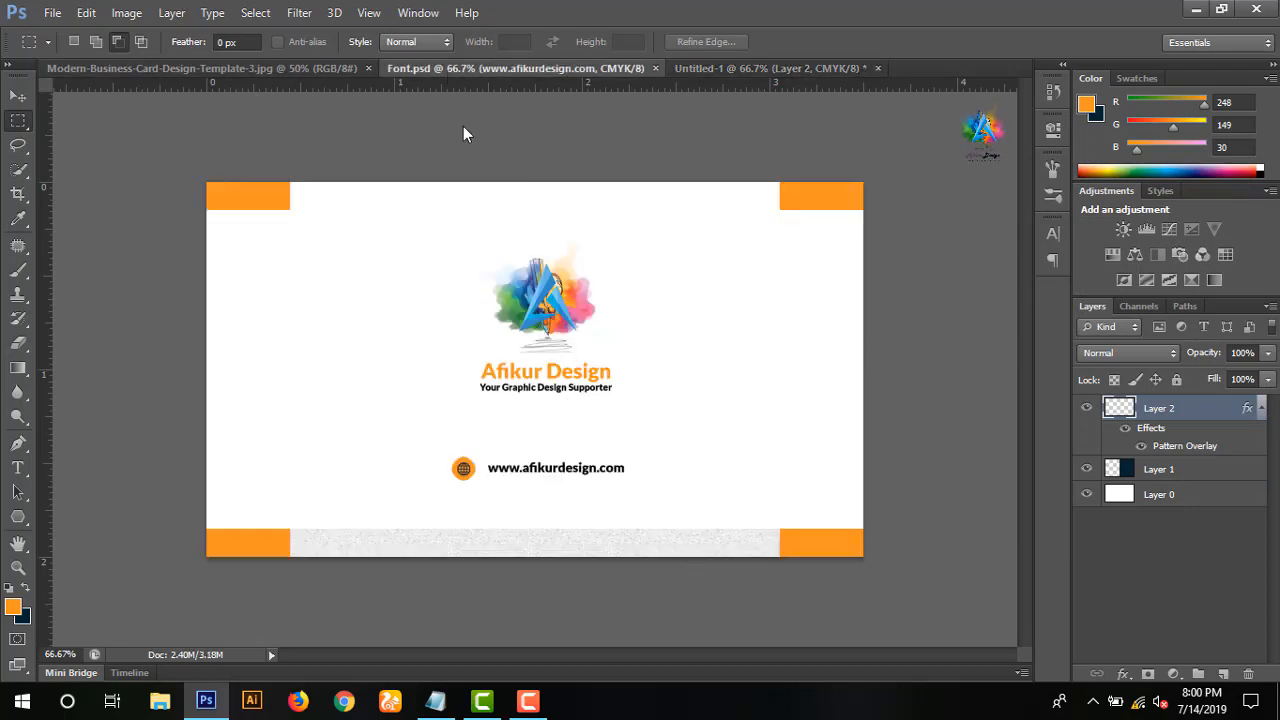
{"action": "left_click", "coordinate": [20, 97]}
{"action": "left_click_drag", "start_coordinate": [548, 278], "coordinate": [358, 407]}
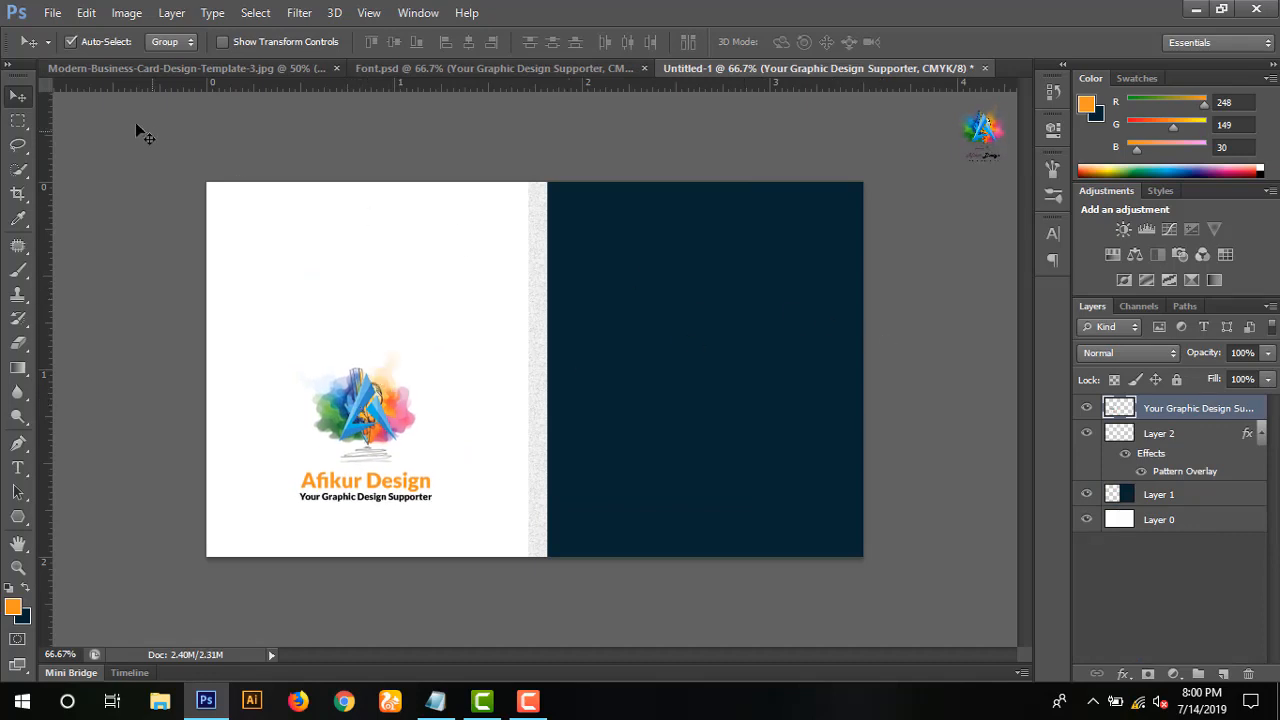
- Place the qr code image from the Icon folder on the Desktop into the new card
{"action": "left_click", "coordinate": [53, 14]}
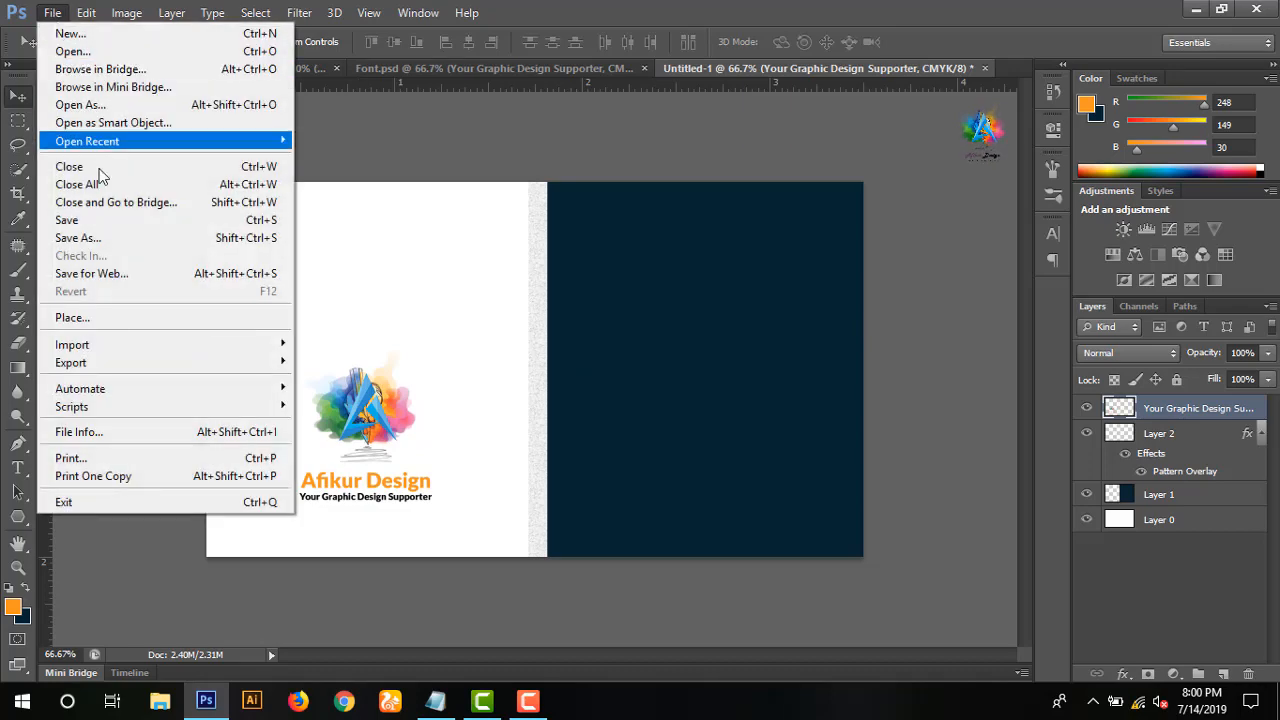
{"action": "left_click", "coordinate": [101, 318]}
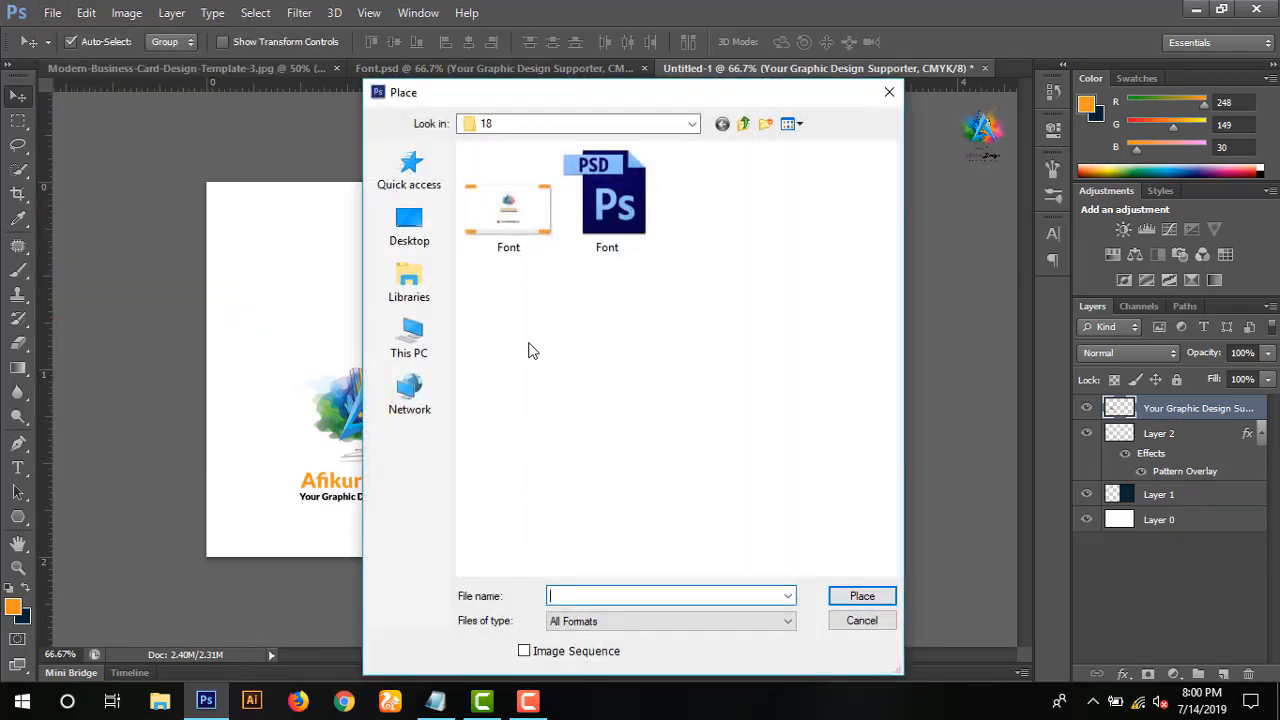
{"action": "left_click", "coordinate": [410, 225]}
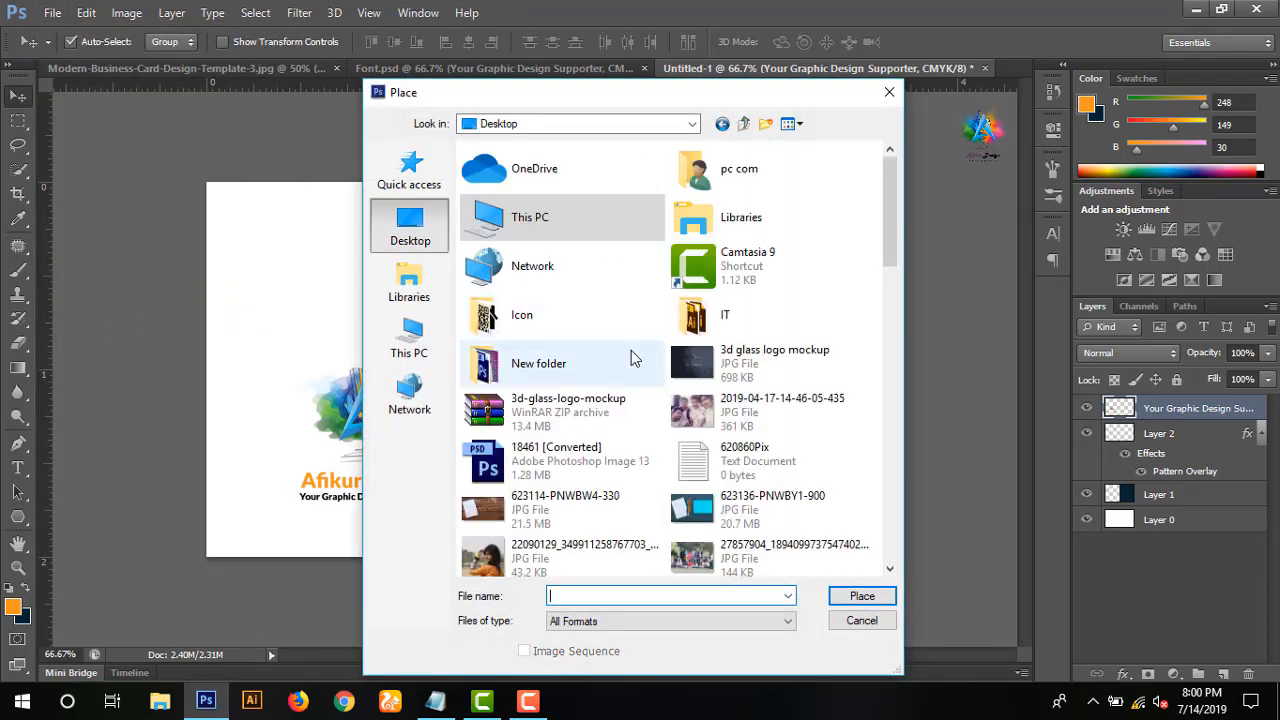
{"action": "double_click", "coordinate": [620, 311]}
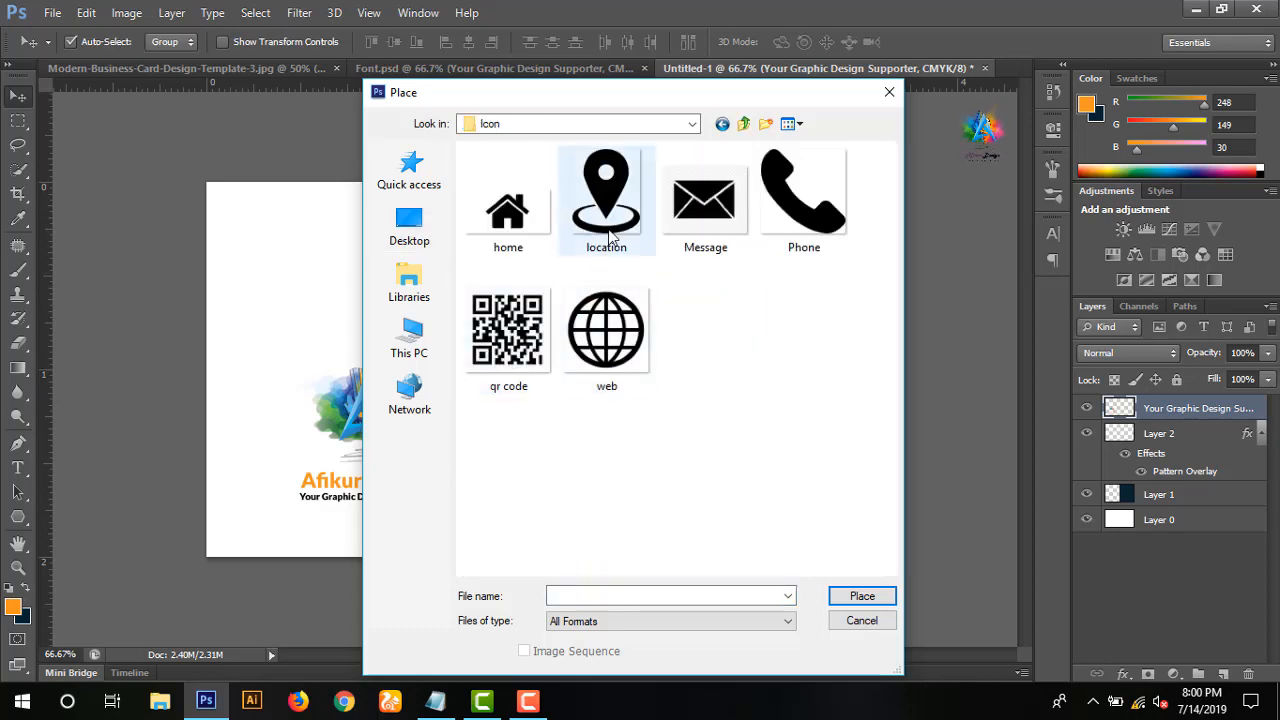
{"action": "double_click", "coordinate": [508, 330]}
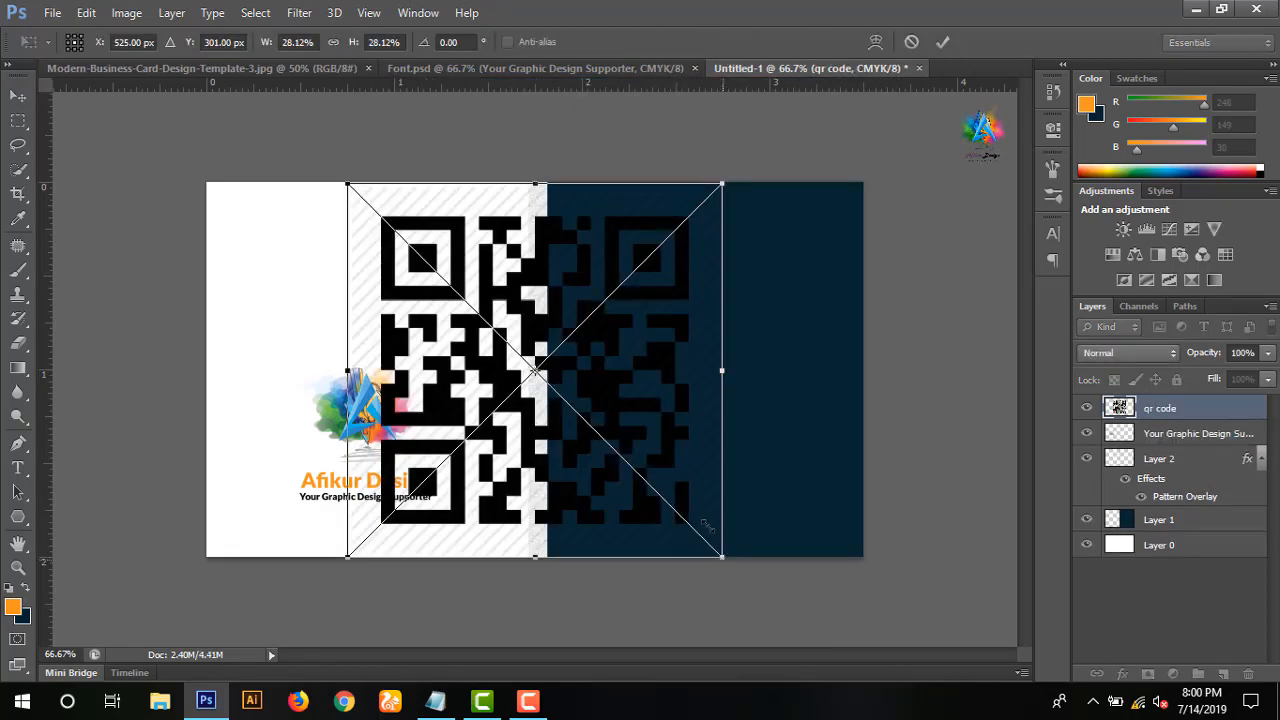
- Scale the QR code down to about 0.49 in square and position it above the logo on the white half
{"action": "left_click_drag", "start_coordinate": [716, 548], "coordinate": [586, 420]}
{"action": "left_click_drag", "start_coordinate": [580, 336], "coordinate": [421, 228]}
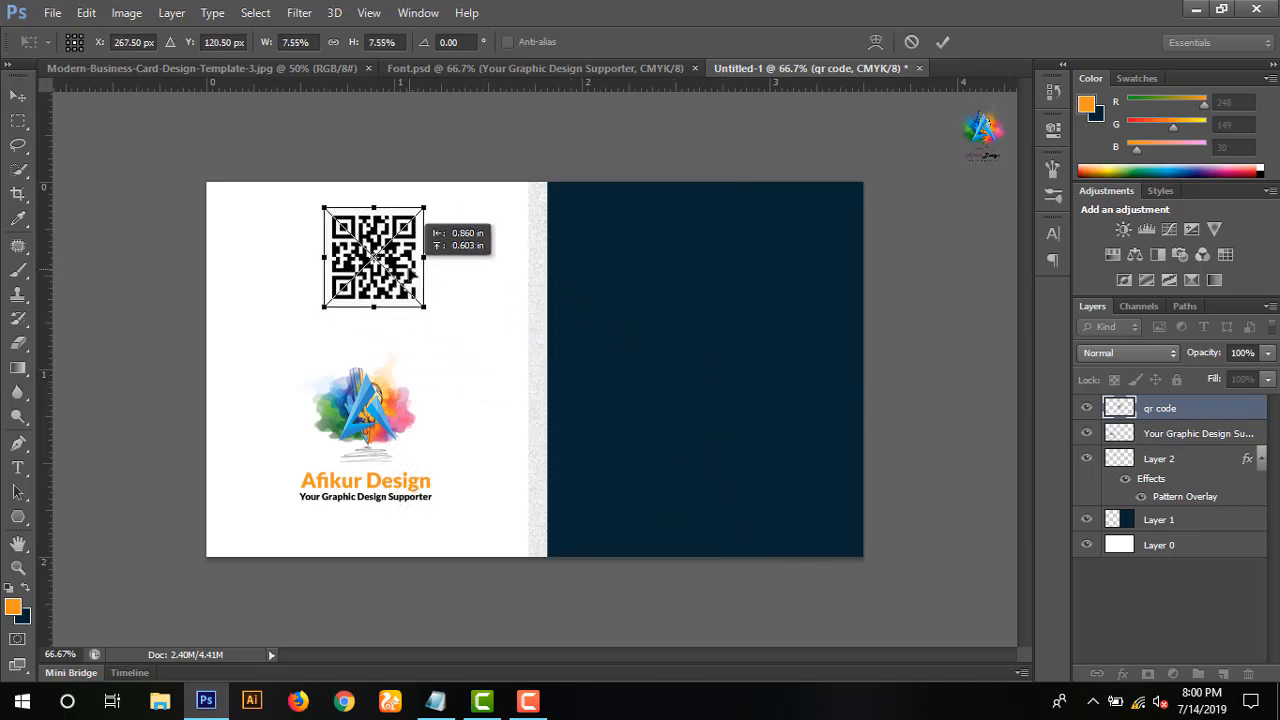
{"action": "left_click_drag", "start_coordinate": [410, 271], "coordinate": [424, 304]}
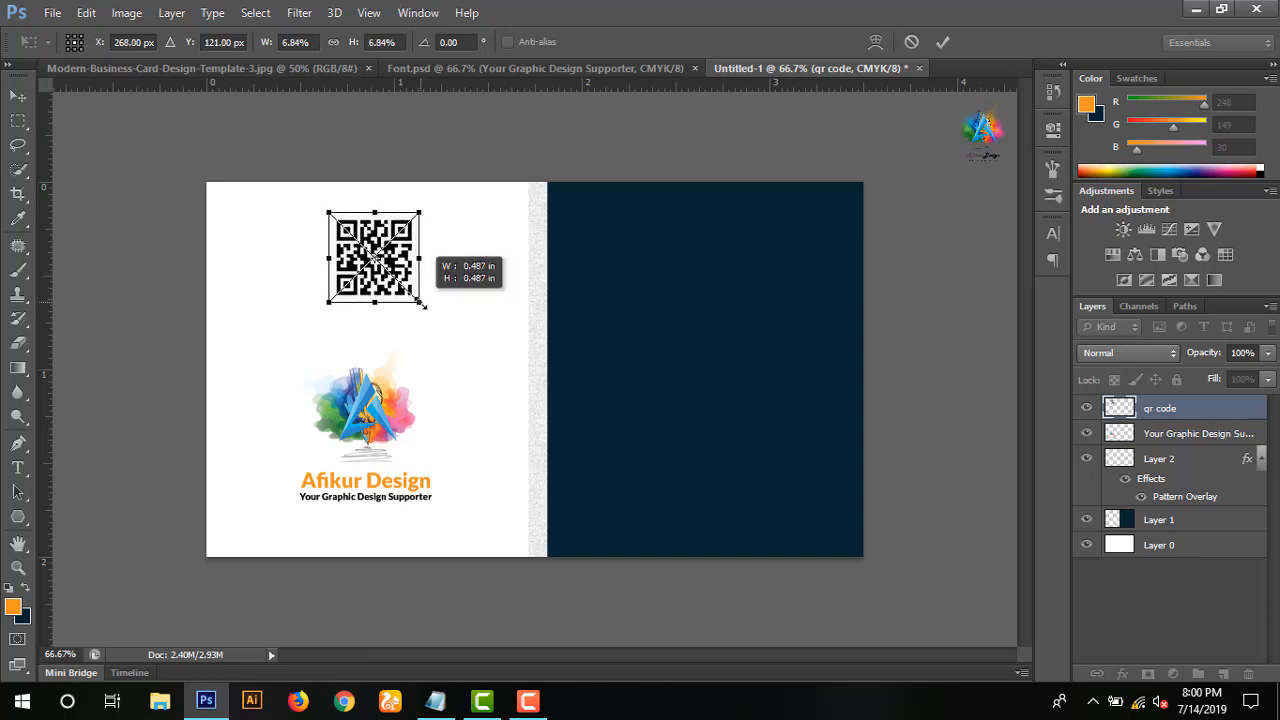
{"action": "left_click", "coordinate": [946, 38]}
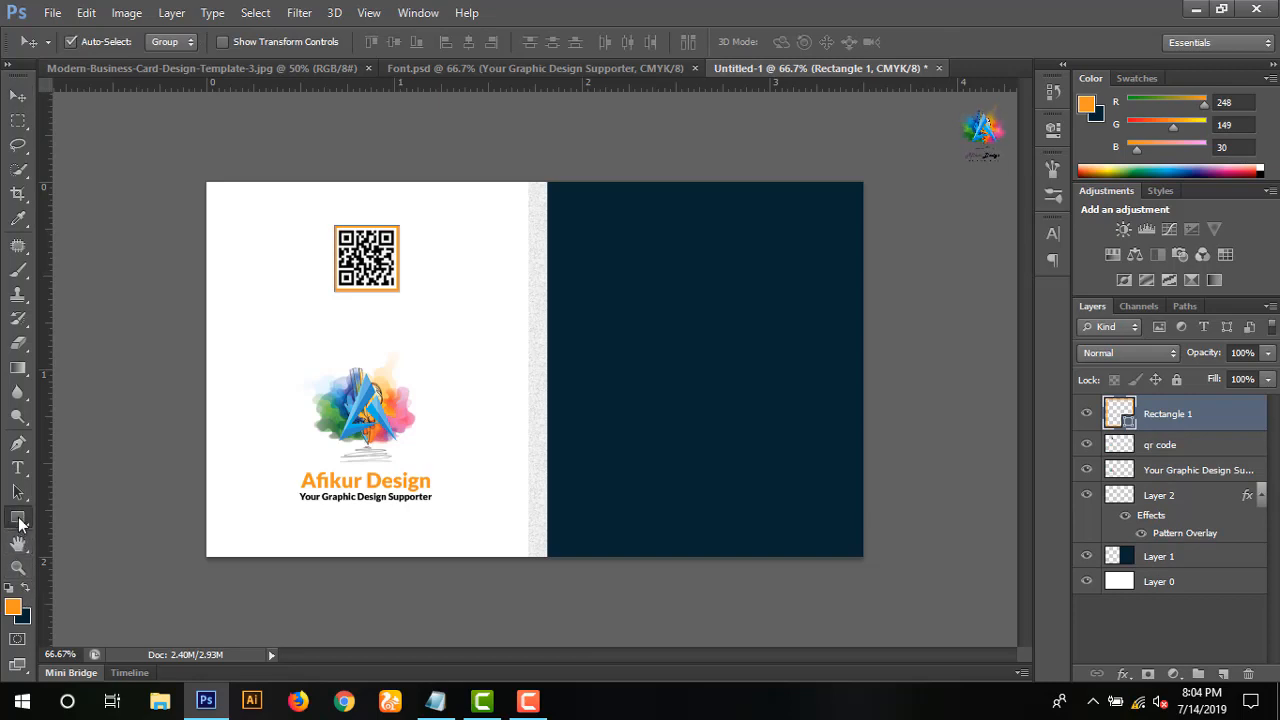
- Draw a rounded rectangle about 461 × 72 px with 10 px radius across the navy panel's upper part, past its outer edge, and fill it orange
{"action": "left_click", "coordinate": [18, 517]}
{"action": "left_click", "coordinate": [88, 530]}
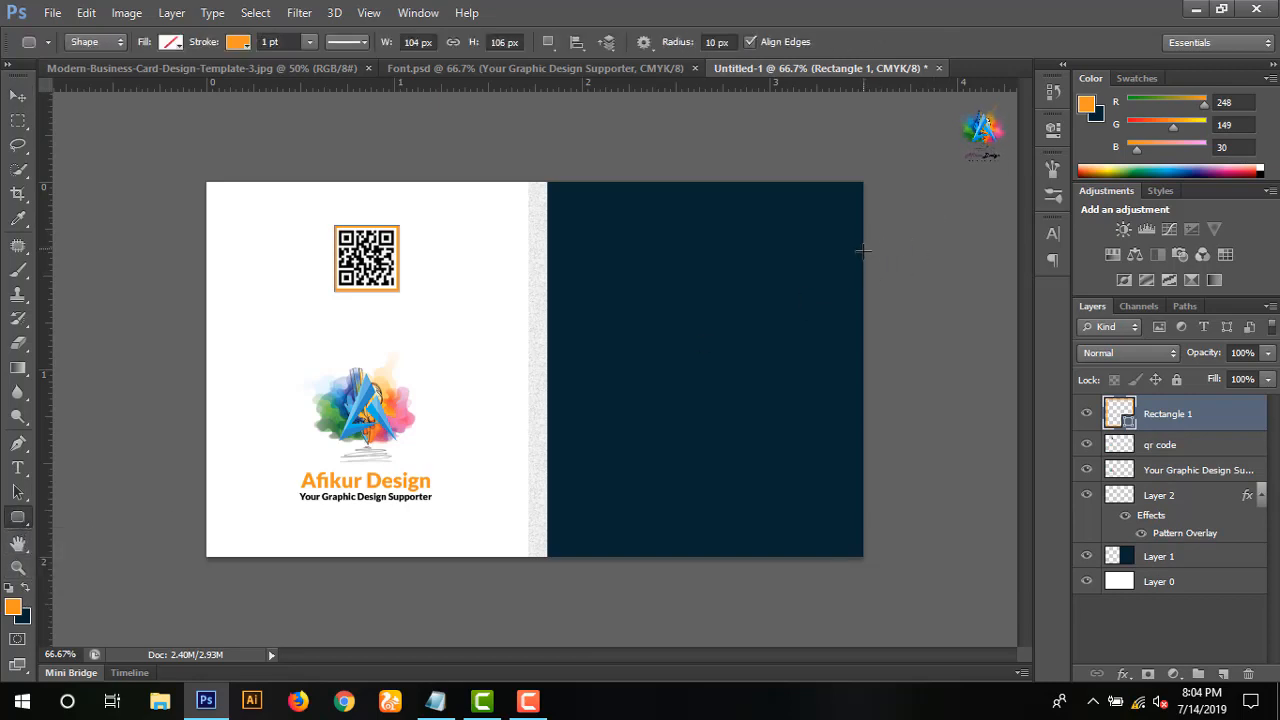
{"action": "mouse_move", "coordinate": [872, 260]}
{"action": "left_mouse_down"}
{"action": "mouse_move", "coordinate": [680, 218]}
{"action": "mouse_move", "coordinate": [587, 215]}
{"action": "left_mouse_up"}
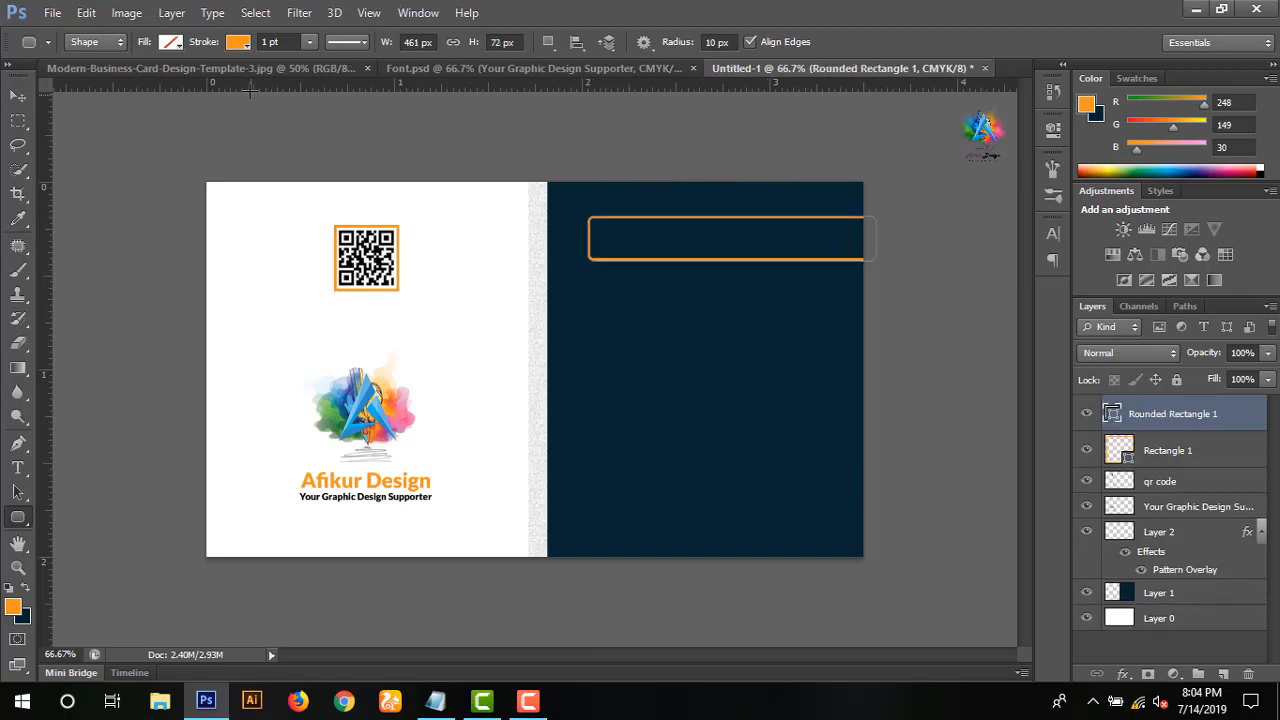
{"action": "left_click", "coordinate": [171, 42]}
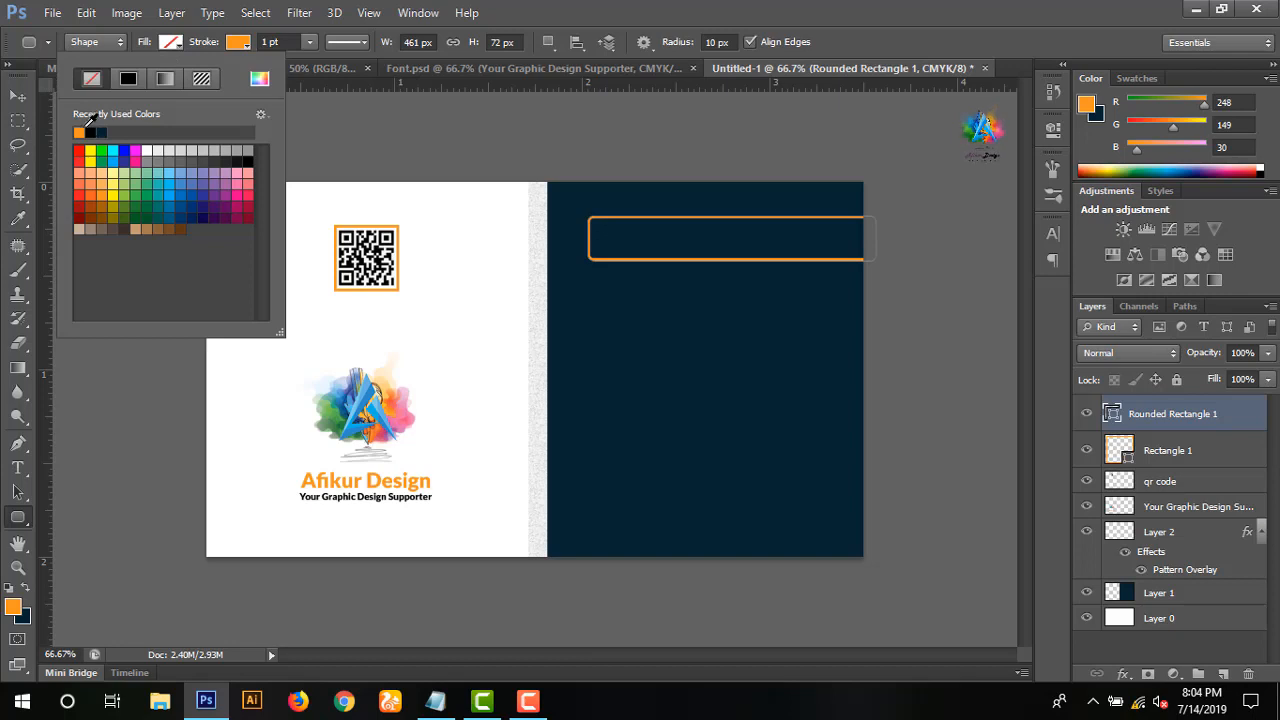
{"action": "left_click", "coordinate": [90, 132]}
{"action": "left_click", "coordinate": [91, 132]}
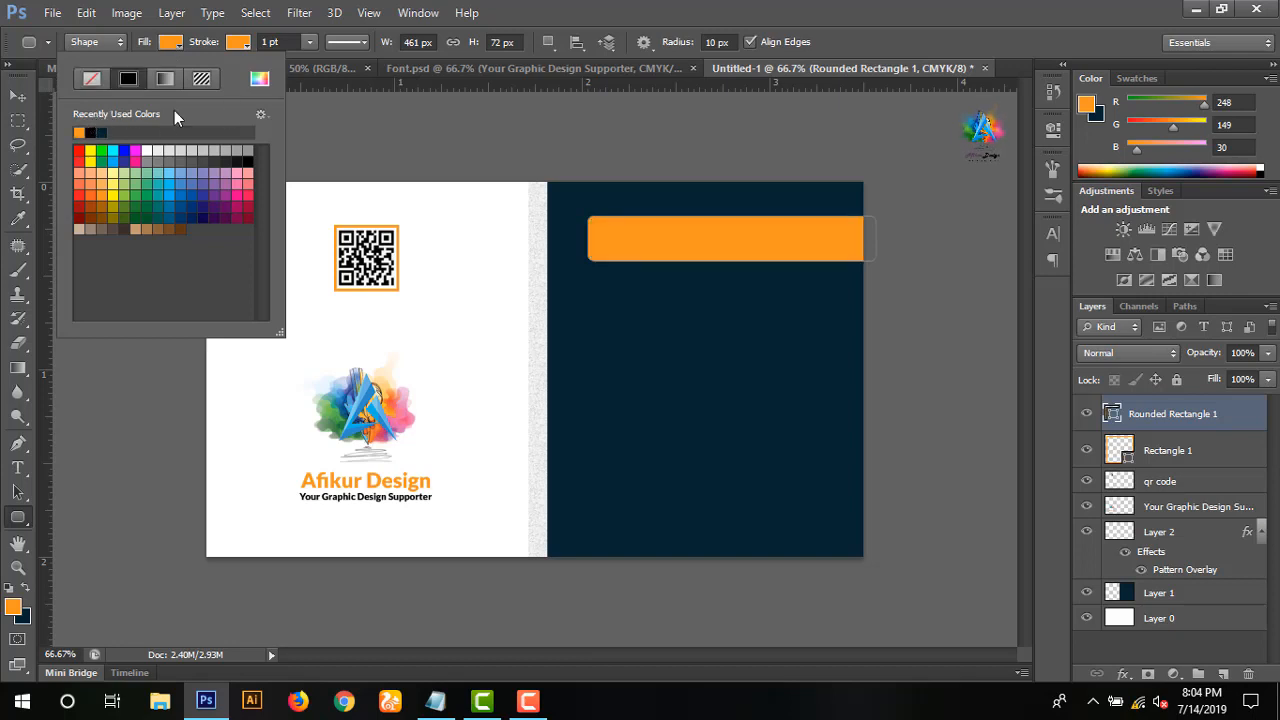
{"action": "key", "text": "Return"}
{"action": "left_click", "coordinate": [18, 96]}
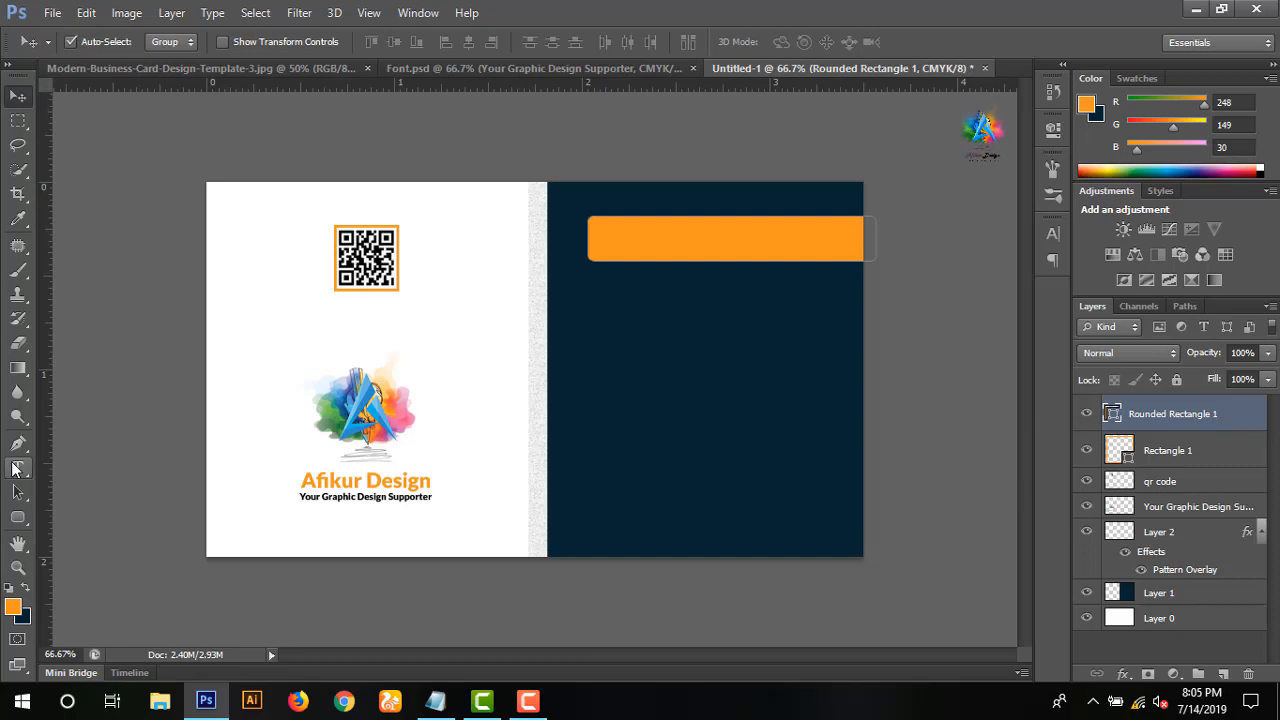
- Add the cardholder's full name as Lato Black text on the navy panel and set its size to 8 pt
{"action": "left_click", "coordinate": [18, 468]}
{"action": "left_click", "coordinate": [630, 327]}
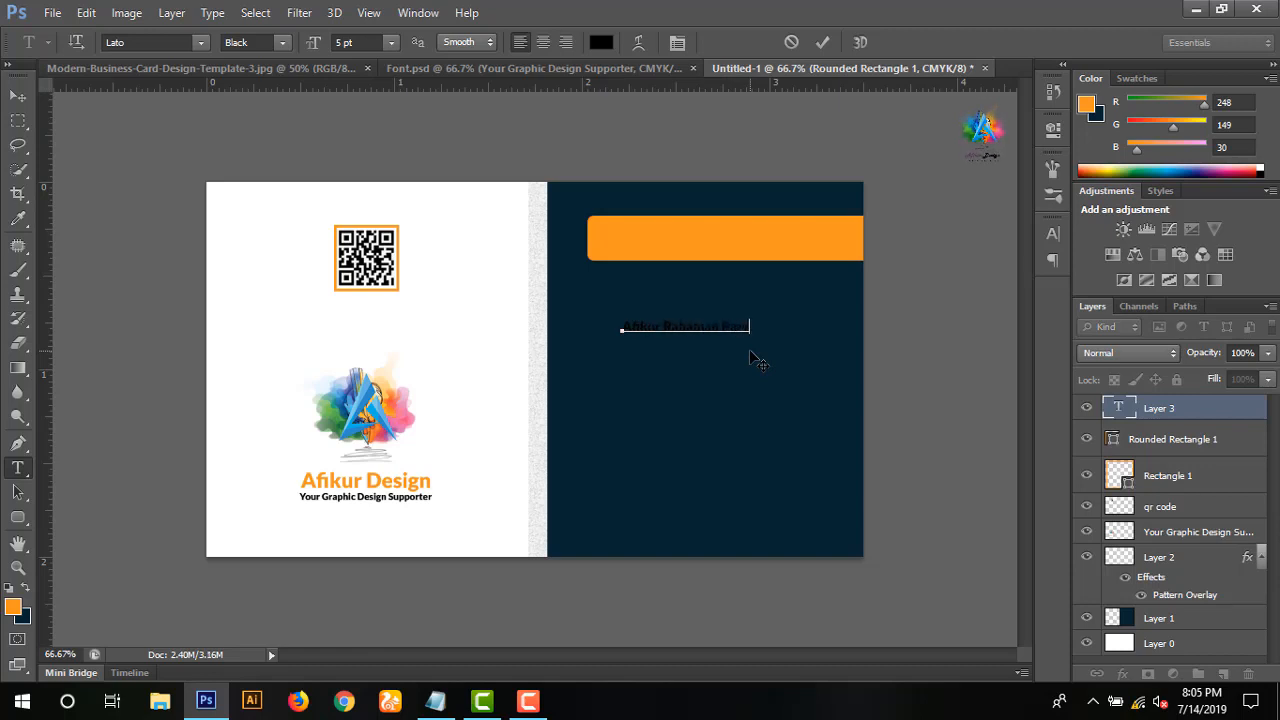
{"action": "key", "text": "ctrl+a"}
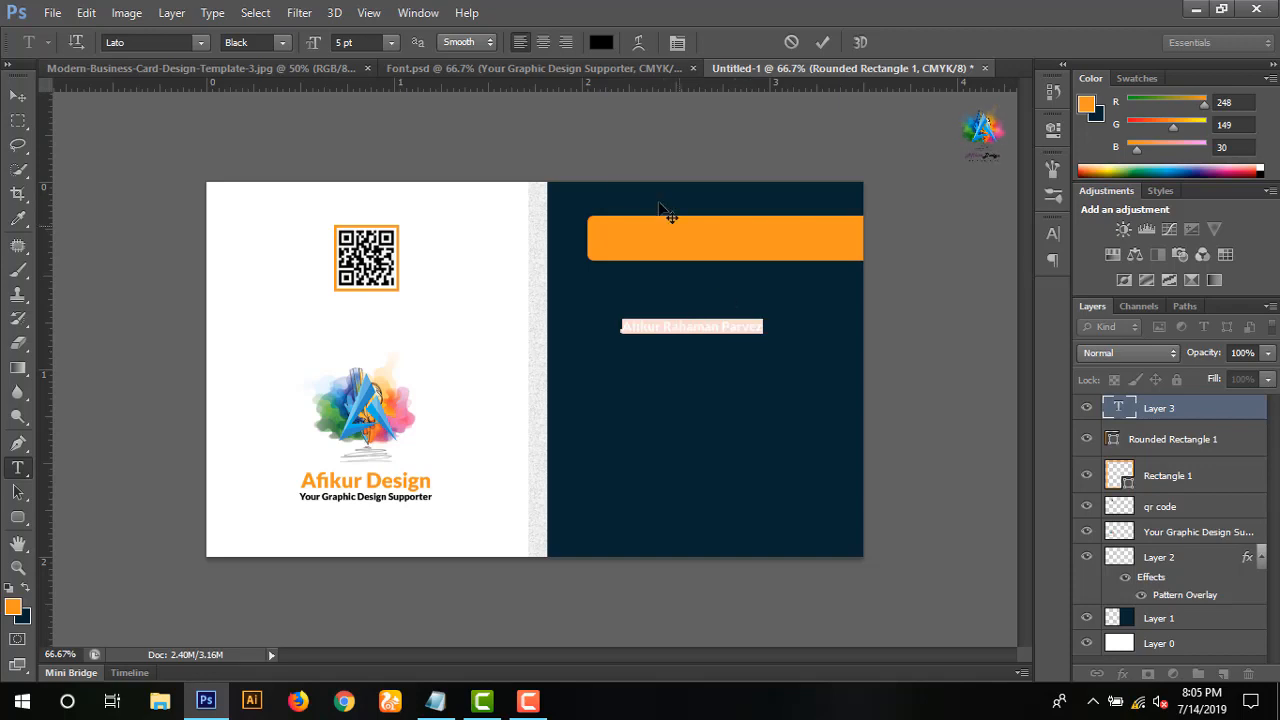
{"action": "left_click", "coordinate": [360, 43]}
{"action": "scroll", "coordinate": [369, 43], "scroll_direction": "up", "scroll_amount": 3}
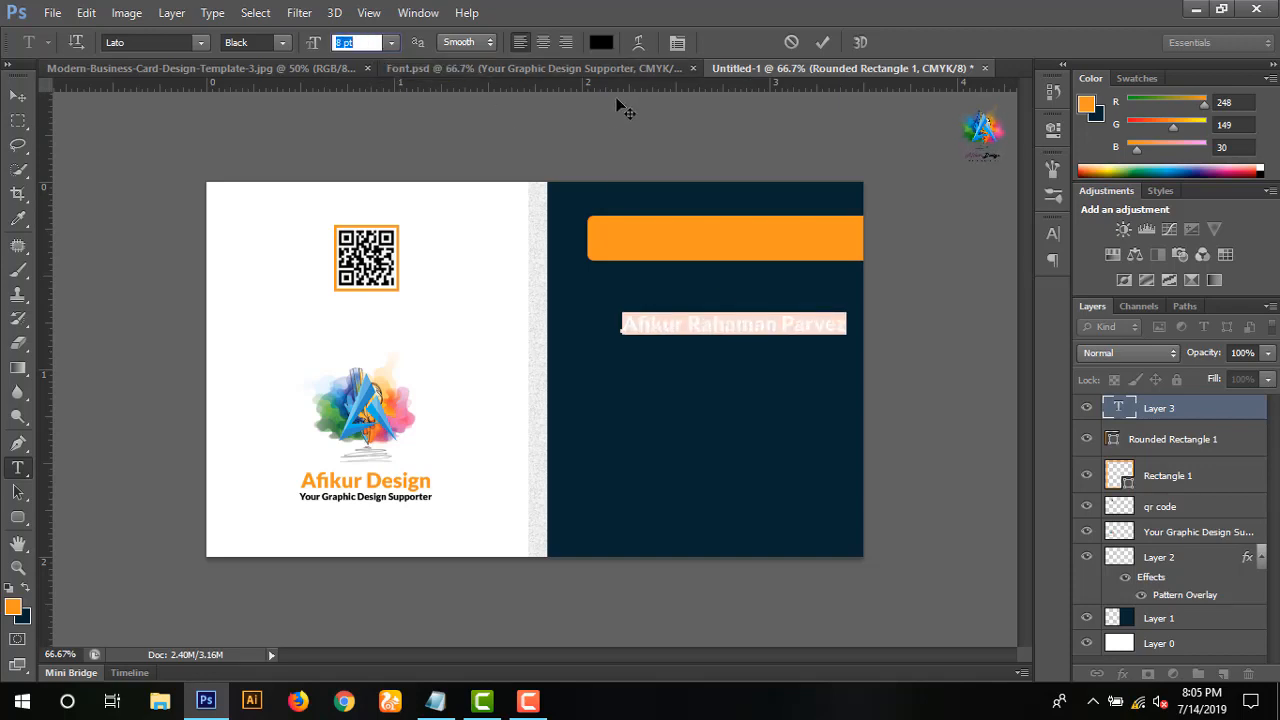
- Nudge the cardholder's name up and slightly left so it sits inside the orange bar
{"action": "left_click", "coordinate": [28, 97]}
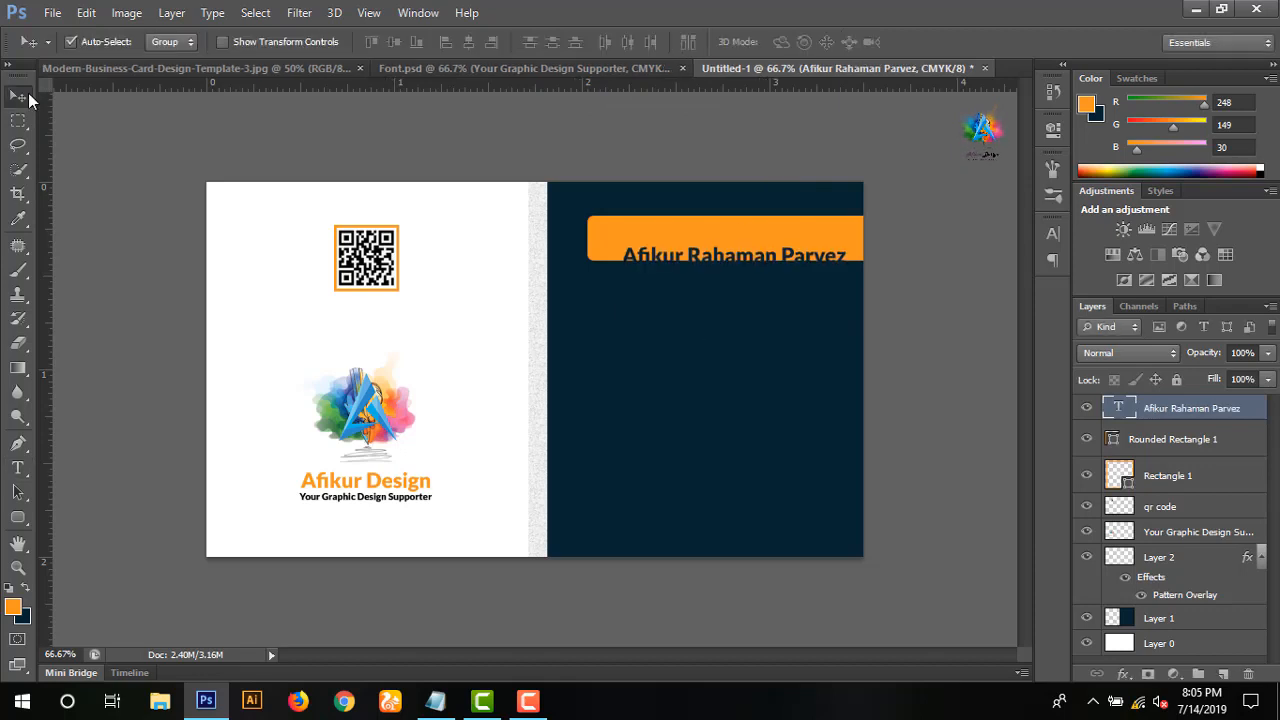
{"action": "key", "text": "Up"}
{"action": "key", "text": "Up"}
{"action": "key", "text": "Up"}
{"action": "key", "text": "Up"}
{"action": "key", "text": "Up"}
{"action": "key", "text": "Up"}
{"action": "key", "text": "Up"}
{"action": "key", "text": "Up"}
{"action": "key", "text": "Up"}
{"action": "key", "text": "Up"}
{"action": "key", "text": "Up"}
{"action": "key", "text": "Up"}
{"action": "key", "text": "Up"}
{"action": "key", "text": "Up"}
{"action": "key", "text": "Up"}
{"action": "key", "text": "Up"}
{"action": "key", "text": "Up"}
{"action": "key", "text": "Up"}
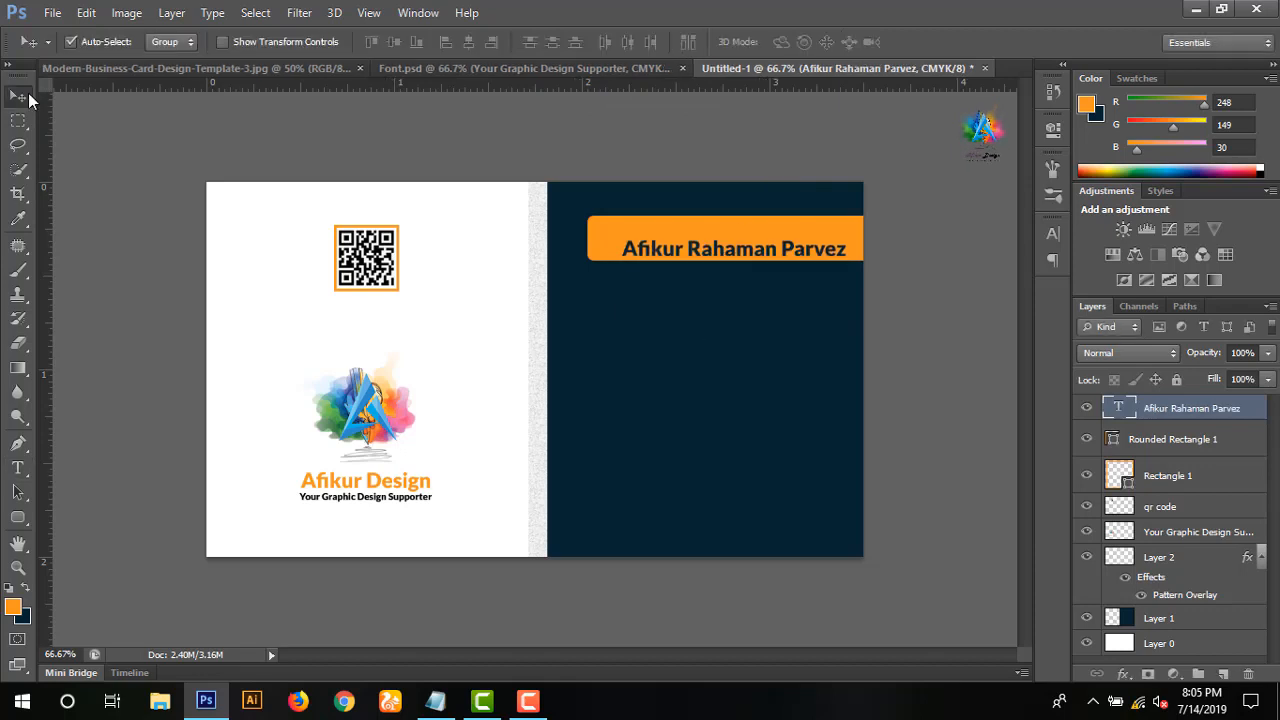
{"action": "key", "text": "Up"}
{"action": "key", "text": "Up"}
{"action": "key", "text": "Up"}
{"action": "key", "text": "Up"}
{"action": "key", "text": "Up"}
{"action": "key", "text": "Up"}
{"action": "key", "text": "Up"}
{"action": "key", "text": "Up"}
{"action": "key", "text": "Up"}
{"action": "key", "text": "Up"}
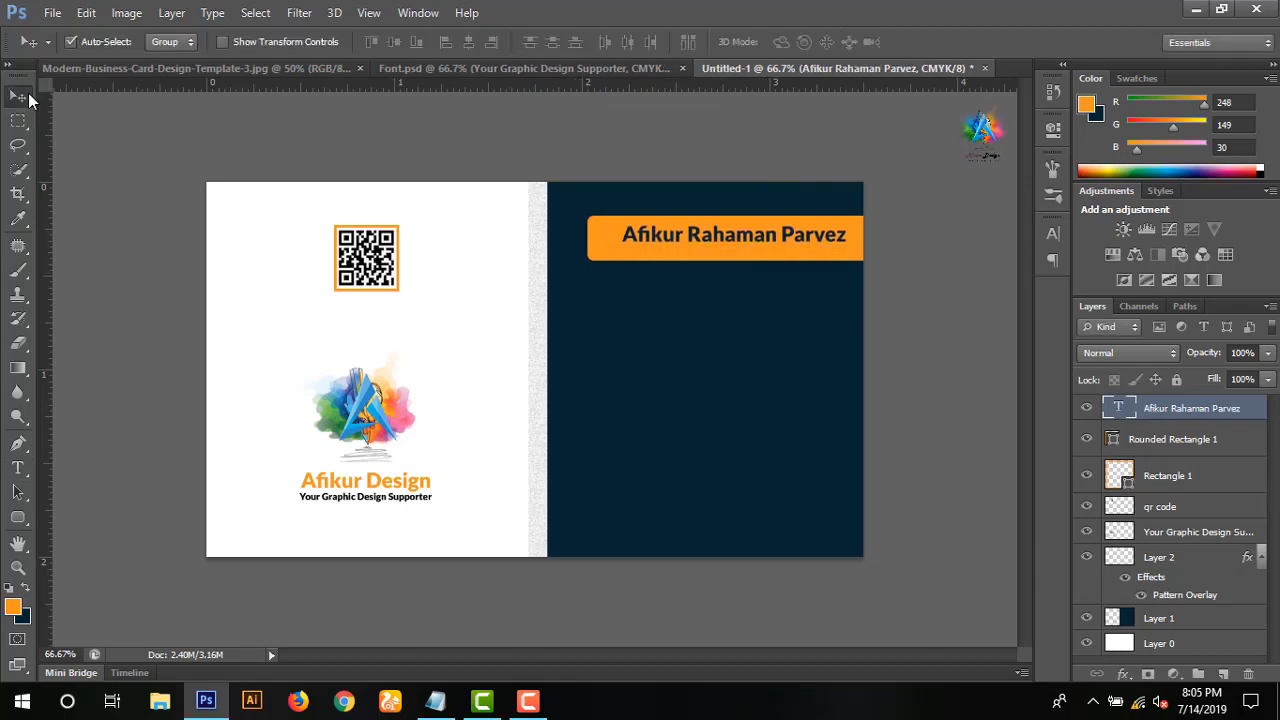
{"action": "key", "text": "Left"}
{"action": "key", "text": "Left"}
{"action": "key", "text": "Left"}
{"action": "key", "text": "Left"}
{"action": "key", "text": "Left"}
{"action": "key", "text": "Left"}
{"action": "key", "text": "Left"}
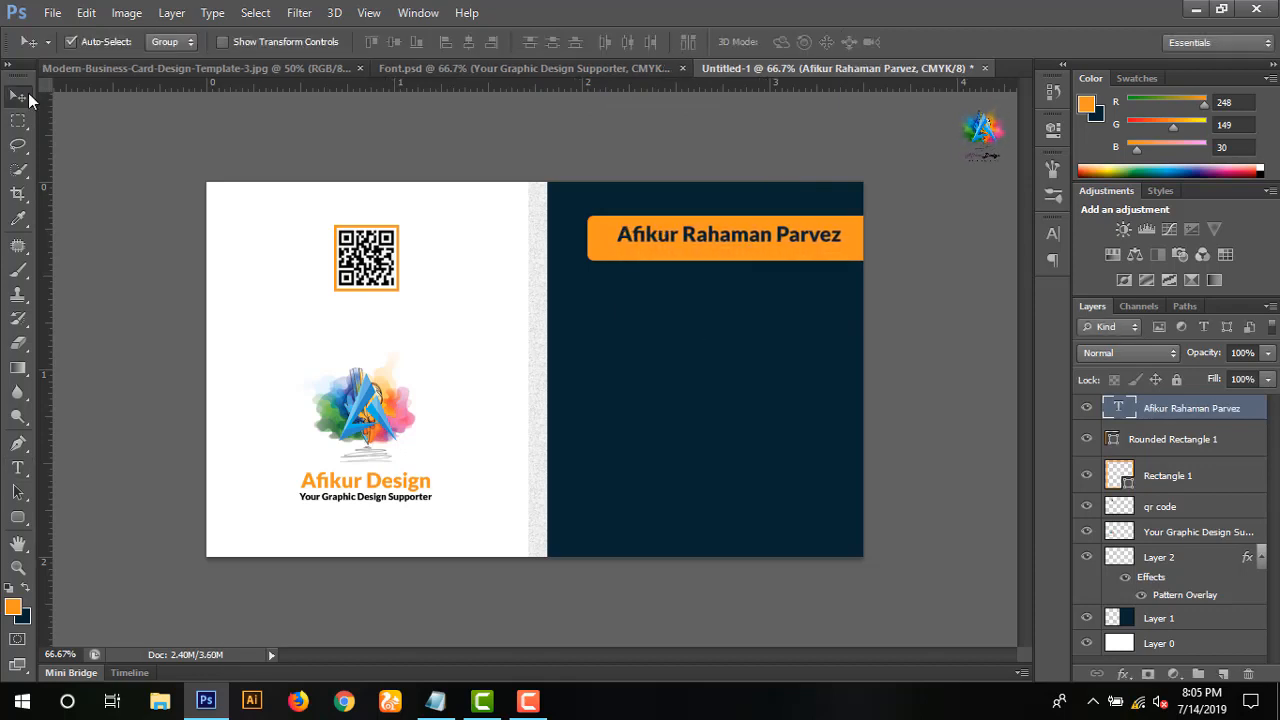
{"action": "key", "text": "Down"}
{"action": "key", "text": "Down"}
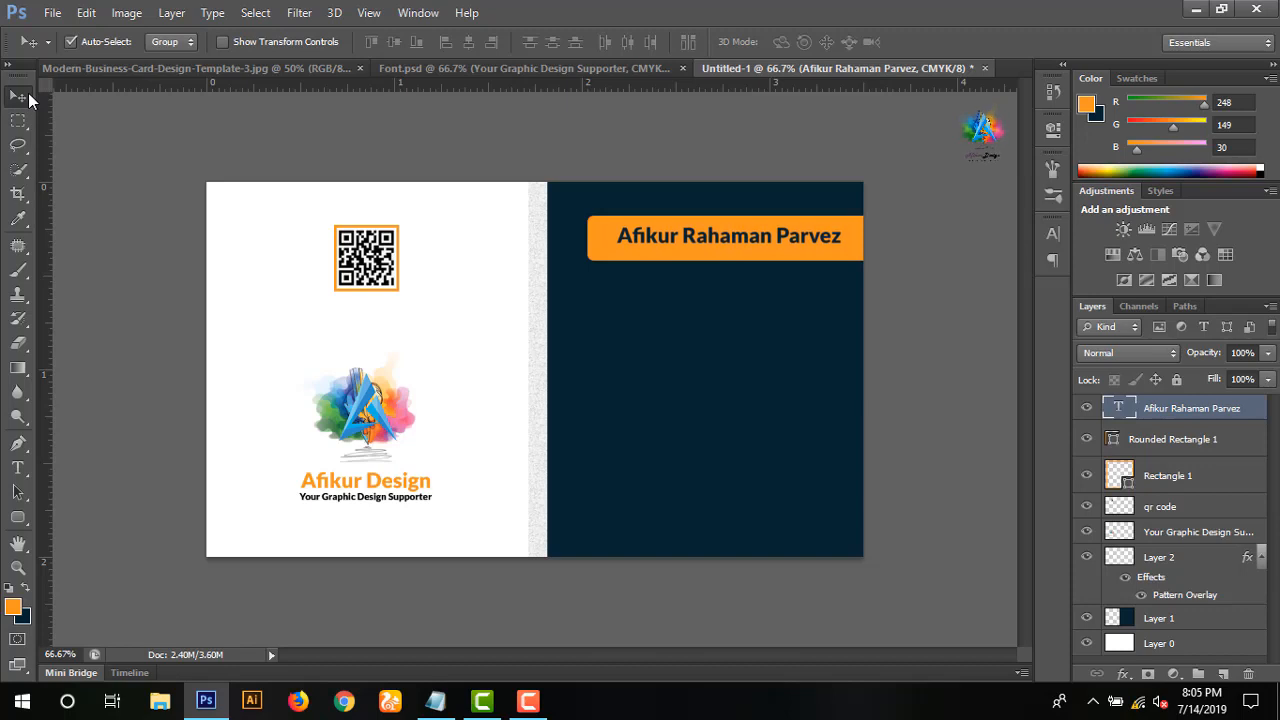
- Change the cardholder name's text colour to white (ffffff)
{"action": "left_click", "coordinate": [17, 467]}
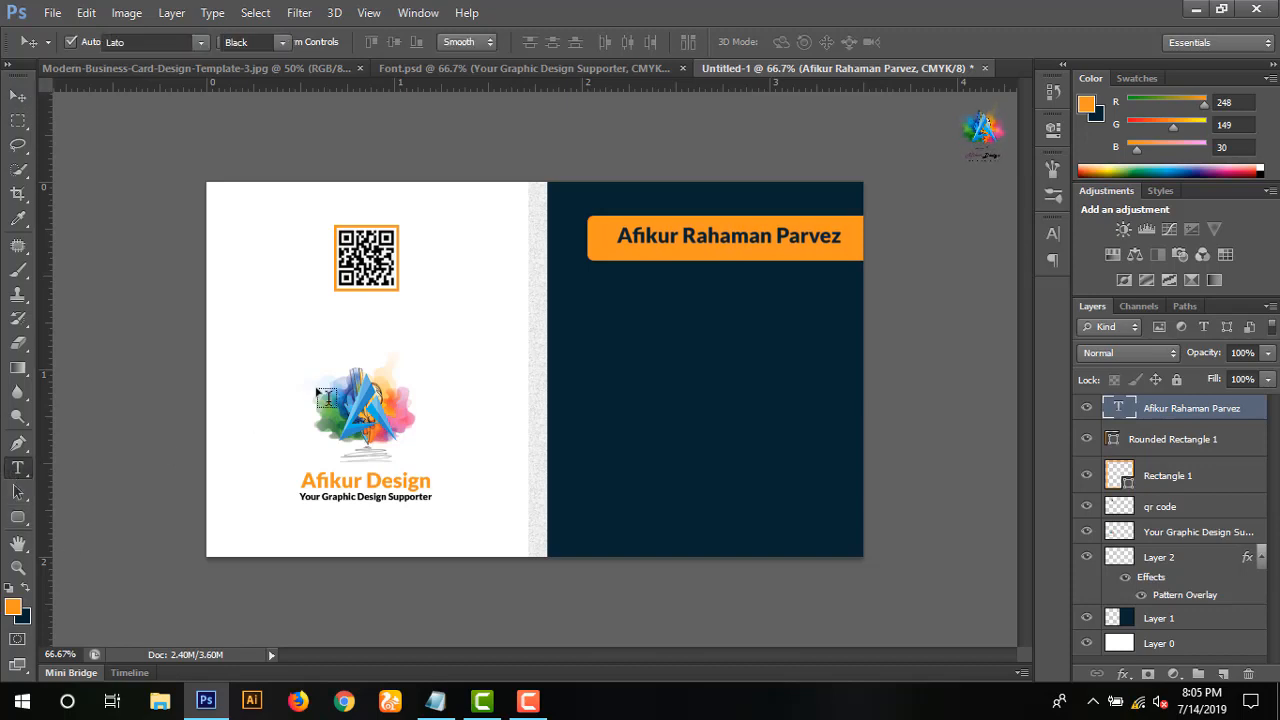
{"action": "left_click", "coordinate": [686, 234]}
{"action": "key", "text": "ctrl+a"}
{"action": "left_click", "coordinate": [601, 42]}
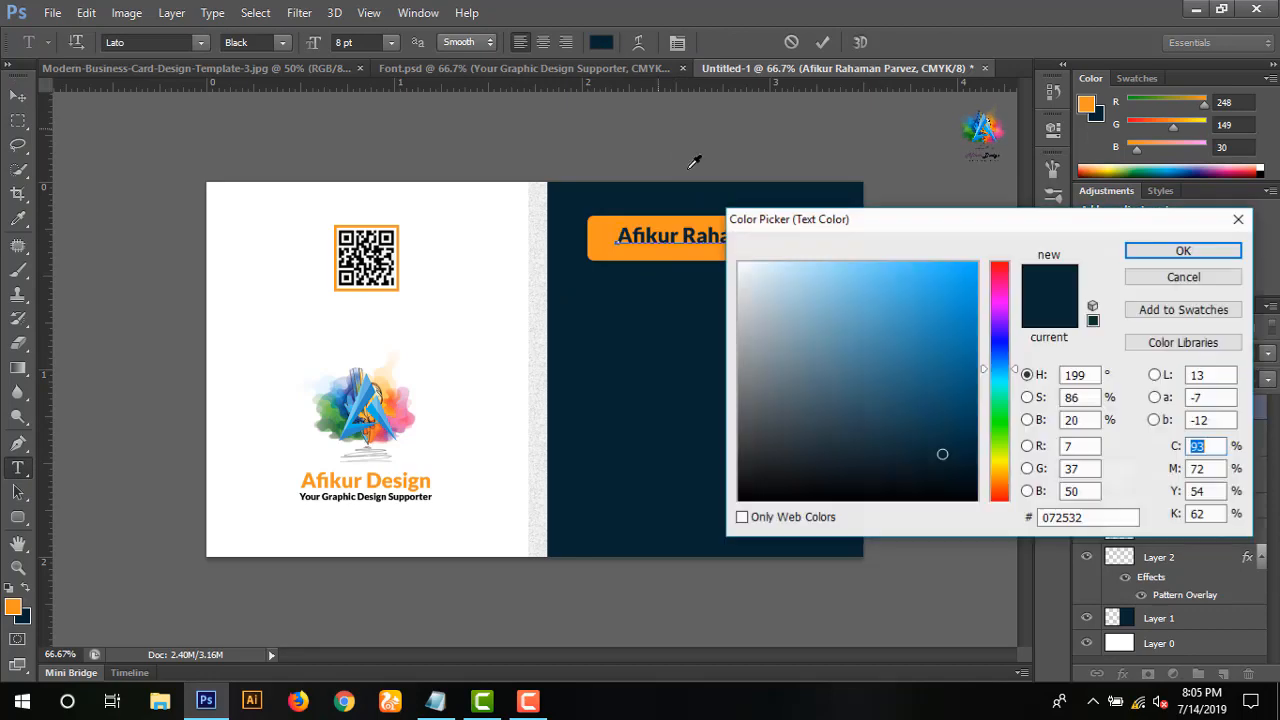
{"action": "left_click", "coordinate": [740, 264]}
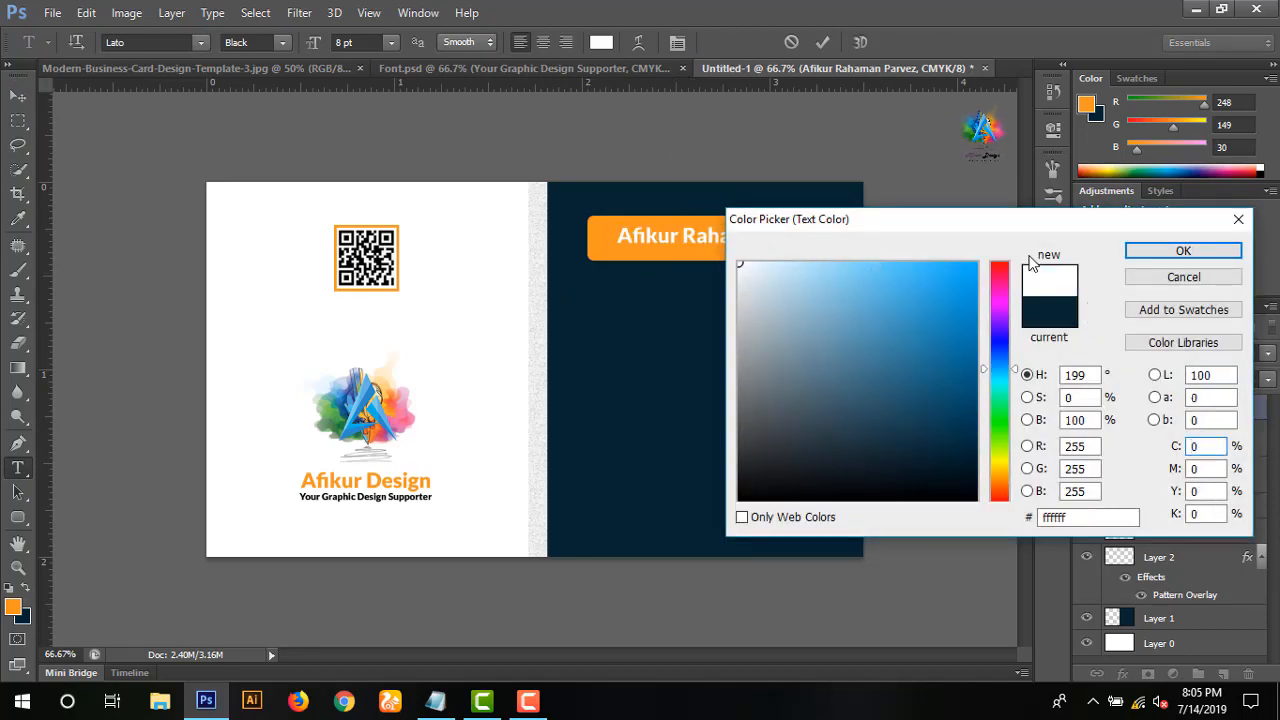
{"action": "left_click", "coordinate": [1183, 251]}
{"action": "left_click", "coordinate": [821, 47]}
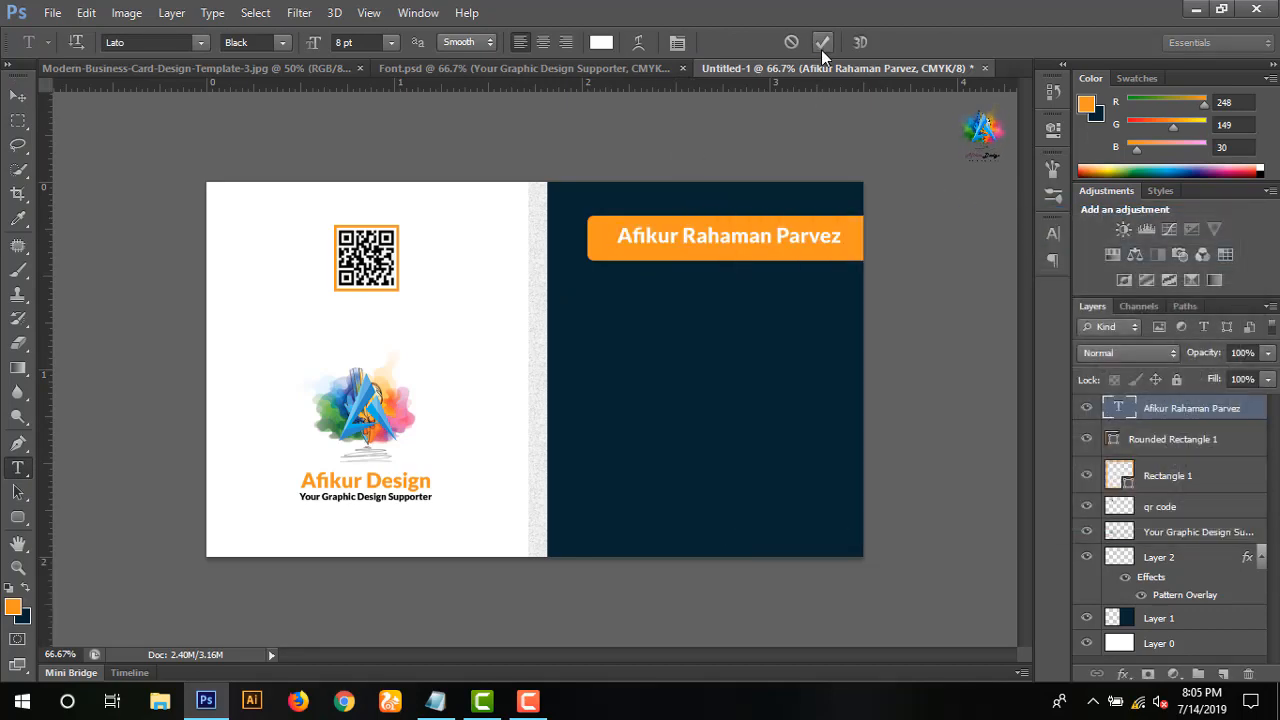
{"action": "left_click", "coordinate": [17, 97]}
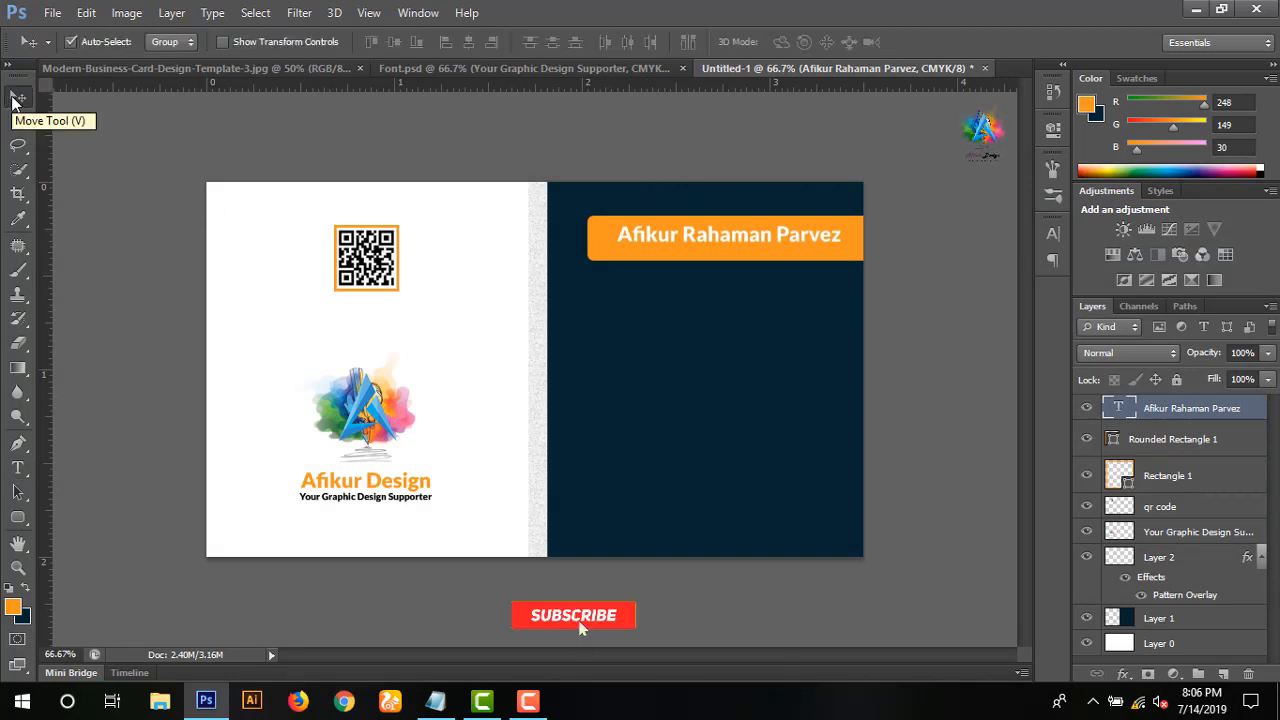
- Add the text "Graphic Designer" over the lower part of the orange bar and set its size to 5 pt
{"action": "left_click", "coordinate": [17, 467]}
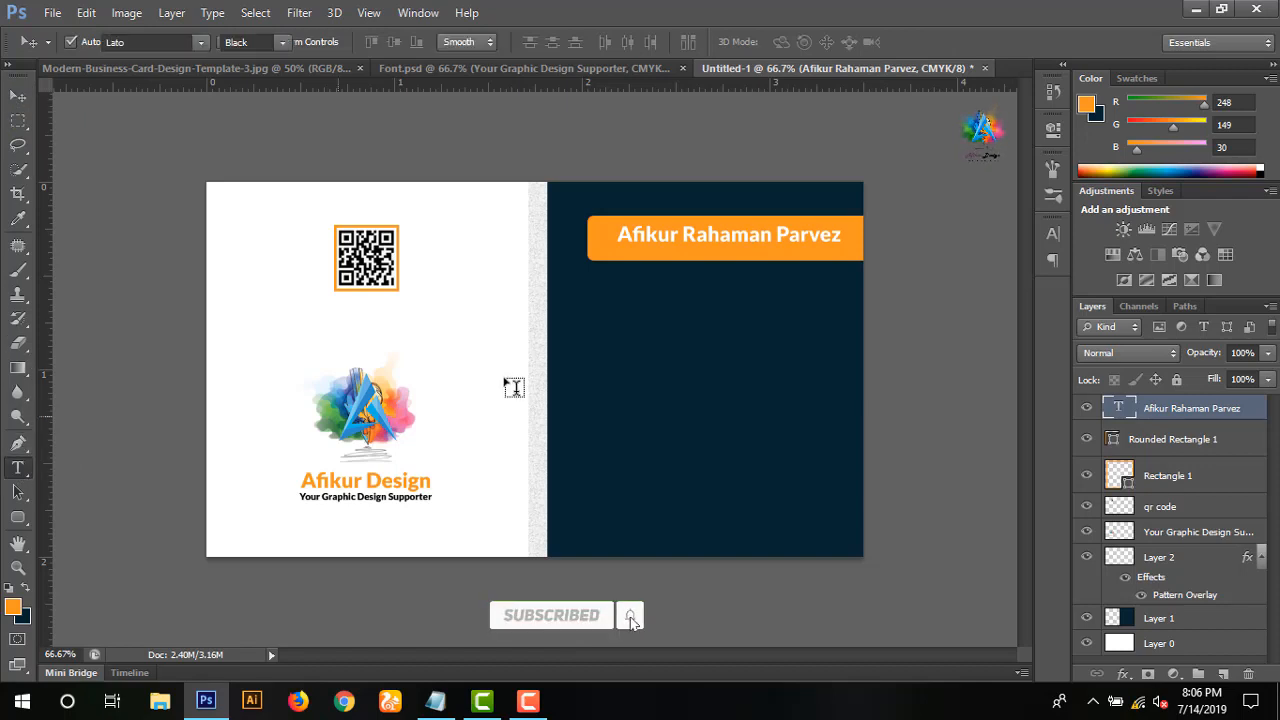
{"action": "left_click", "coordinate": [628, 252]}
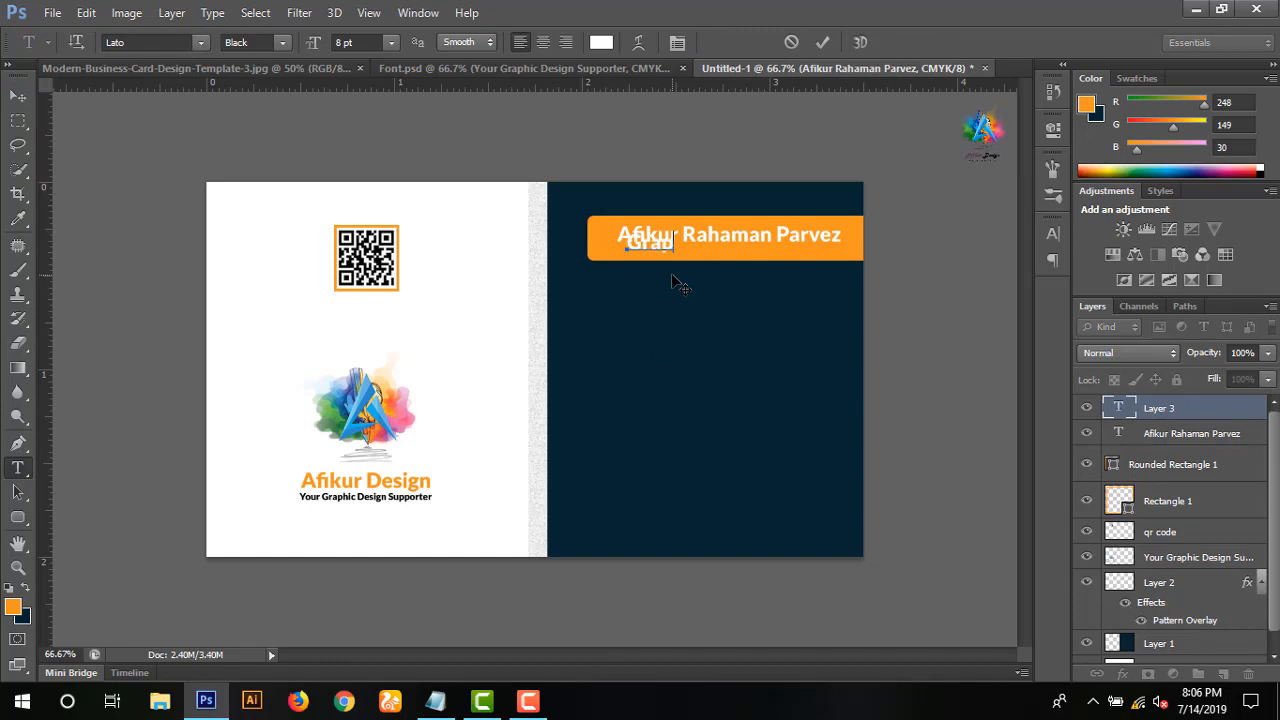
{"action": "type", "text": "Graphic Designer"}
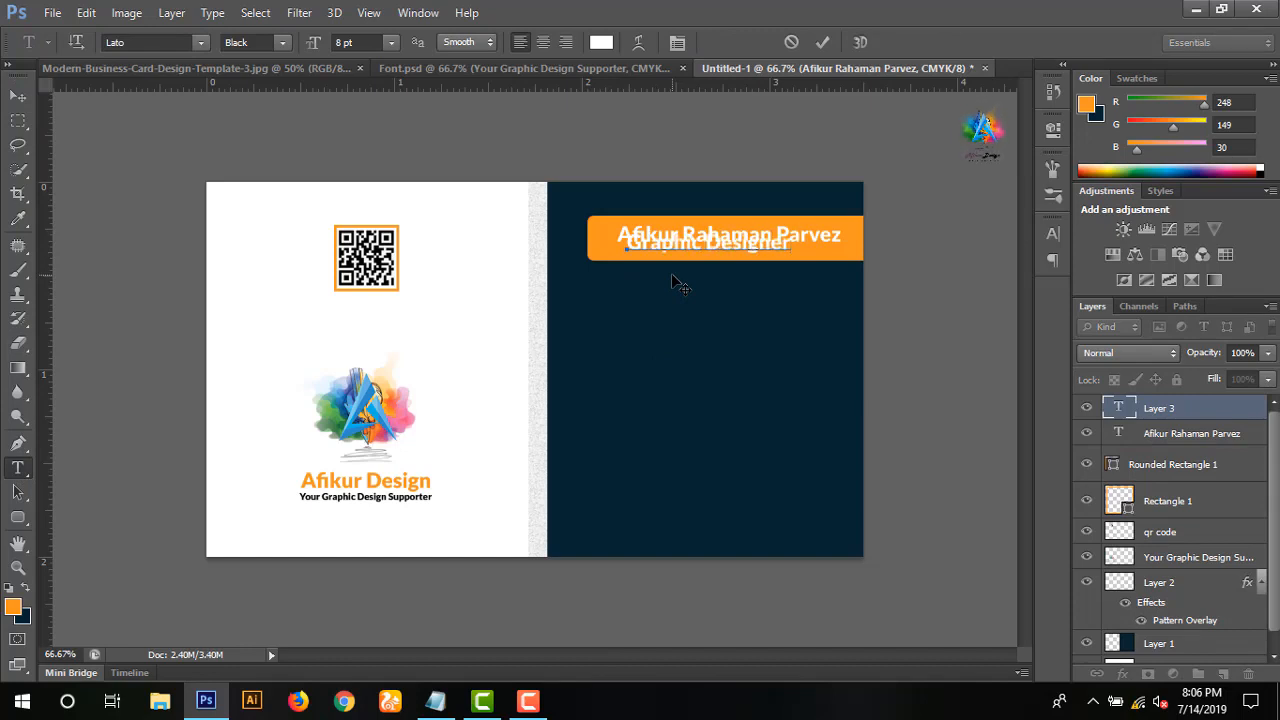
{"action": "key", "text": "ctrl+a"}
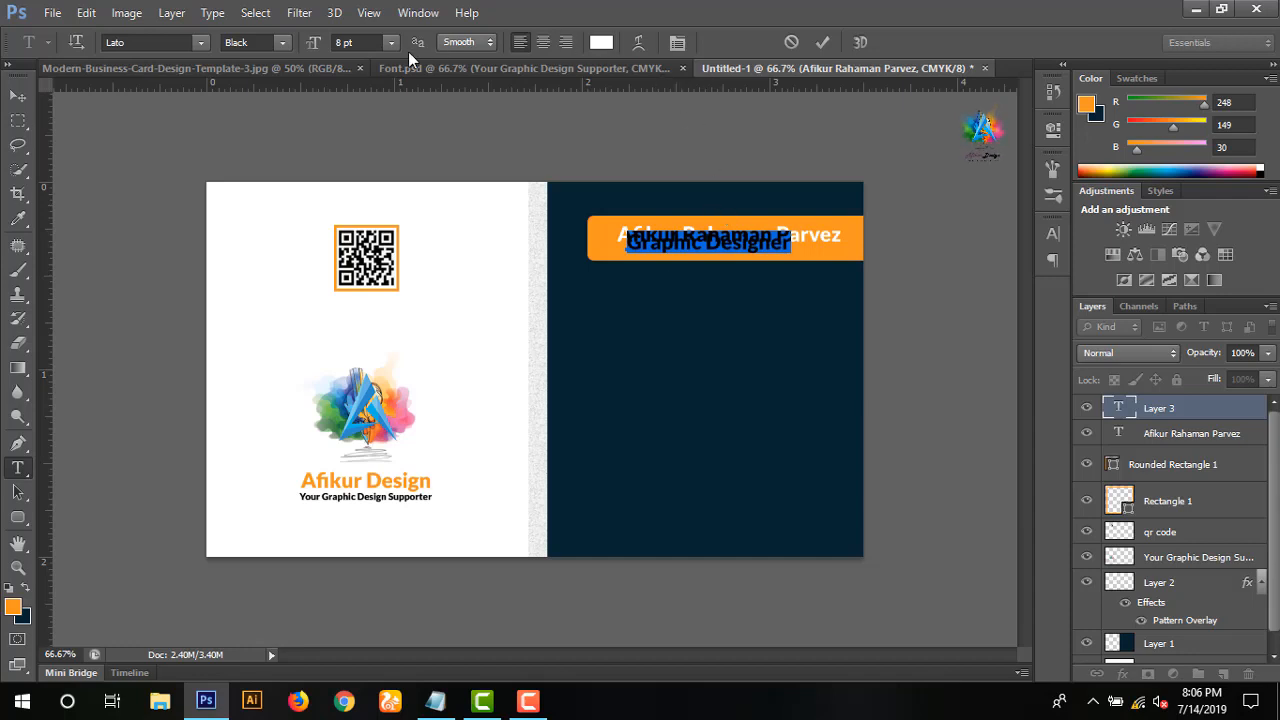
{"action": "left_click", "coordinate": [371, 42]}
{"action": "type", "text": "6"}
{"action": "key", "text": "Return"}
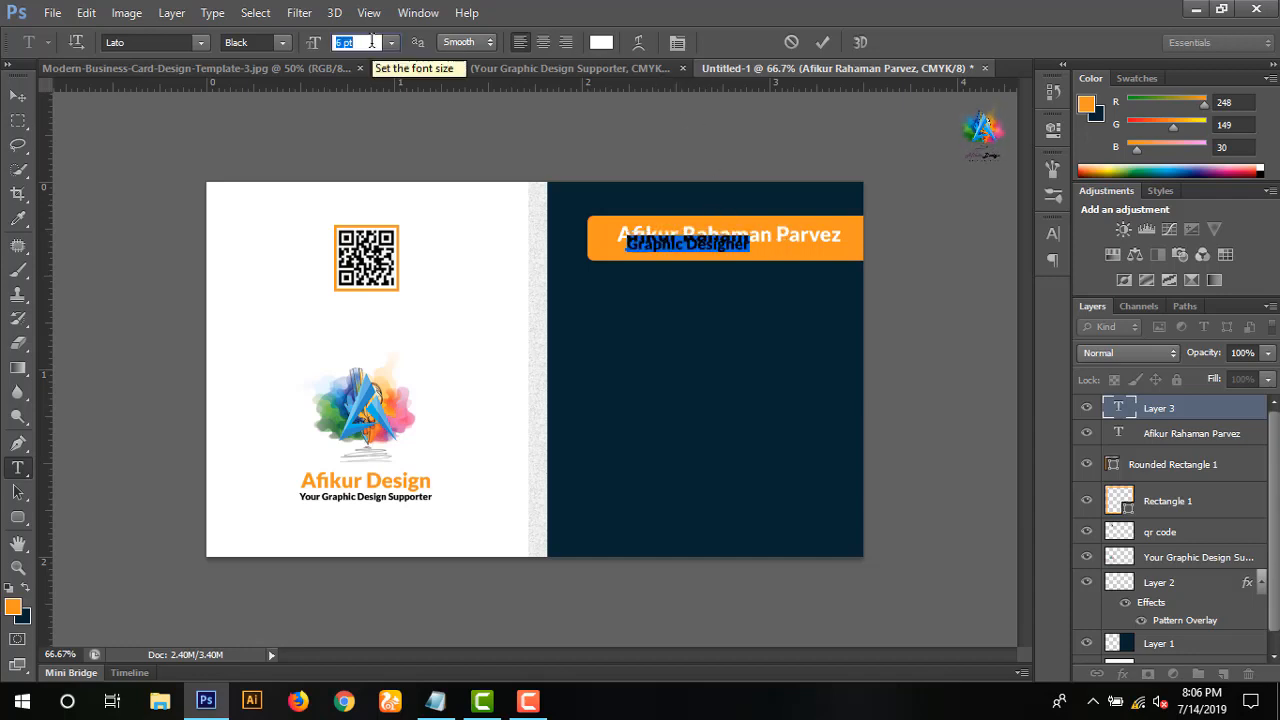
{"action": "type", "text": "5"}
{"action": "key", "text": "Return"}
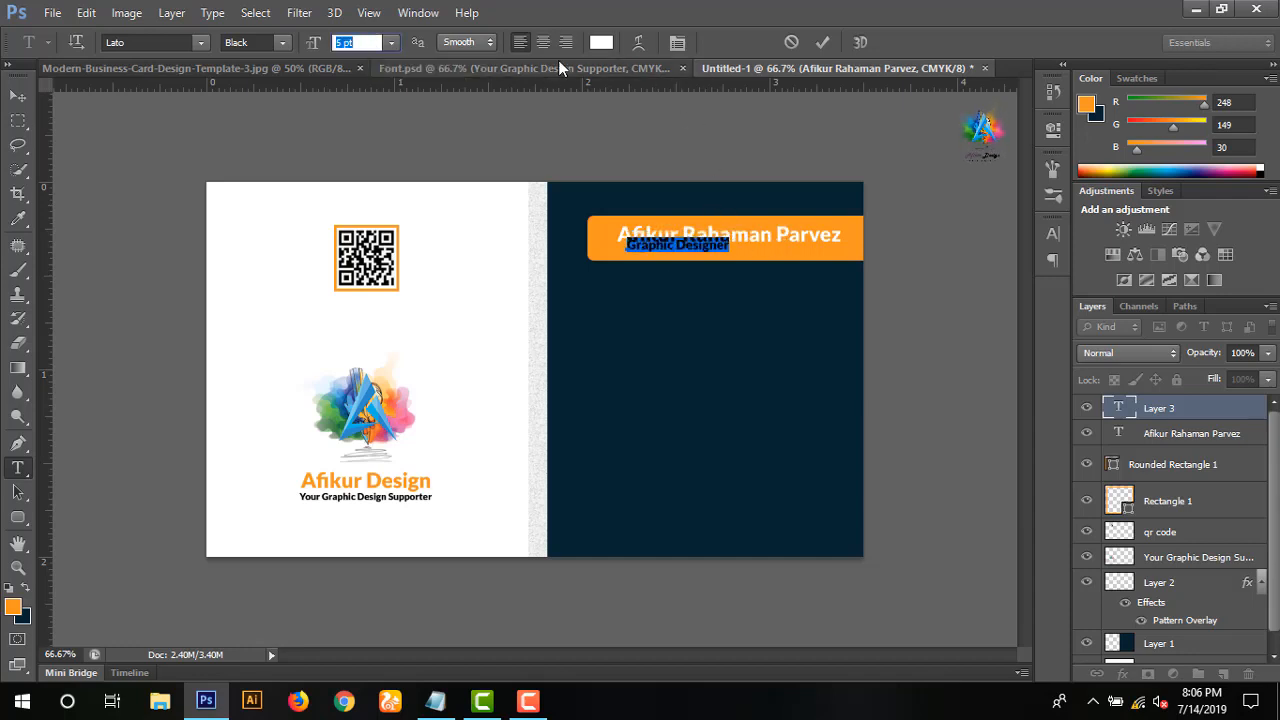
- Set the "Graphic Designer" text to black (000000) and its font style to Lato Regular
{"action": "left_click", "coordinate": [601, 42]}
{"action": "left_click_drag", "start_coordinate": [720, 489], "coordinate": [680, 534]}
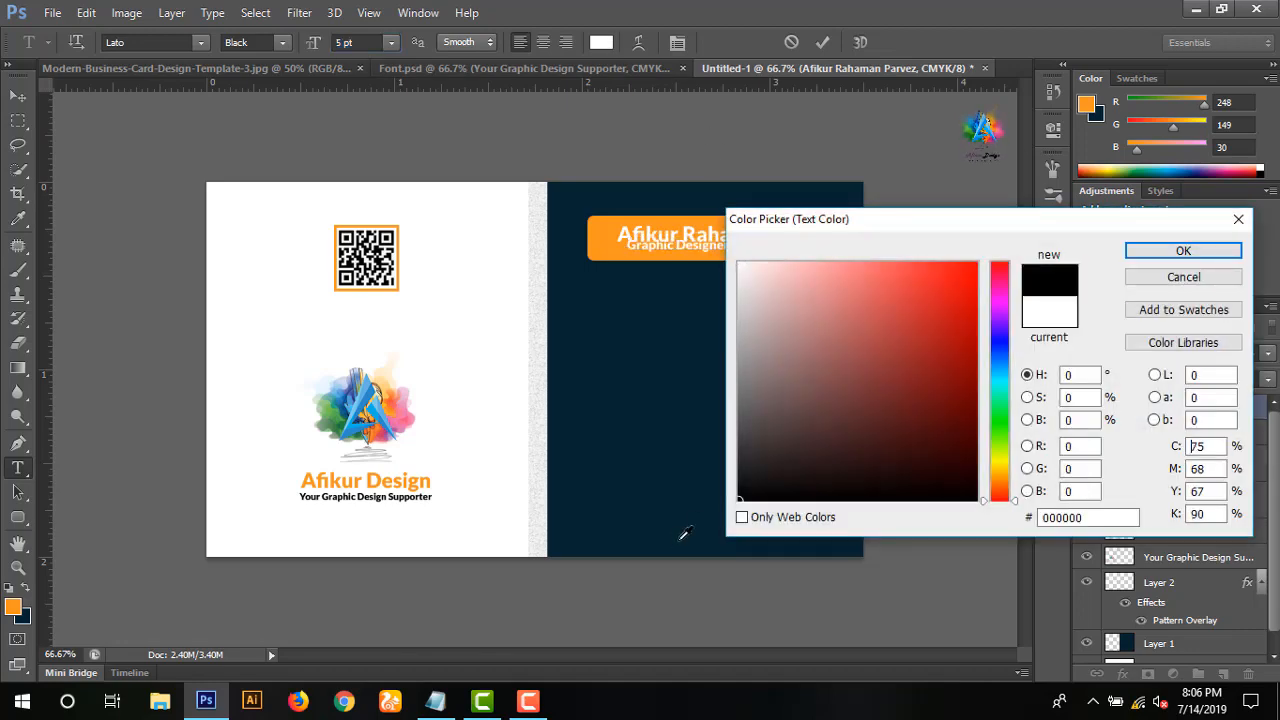
{"action": "left_click", "coordinate": [1183, 251]}
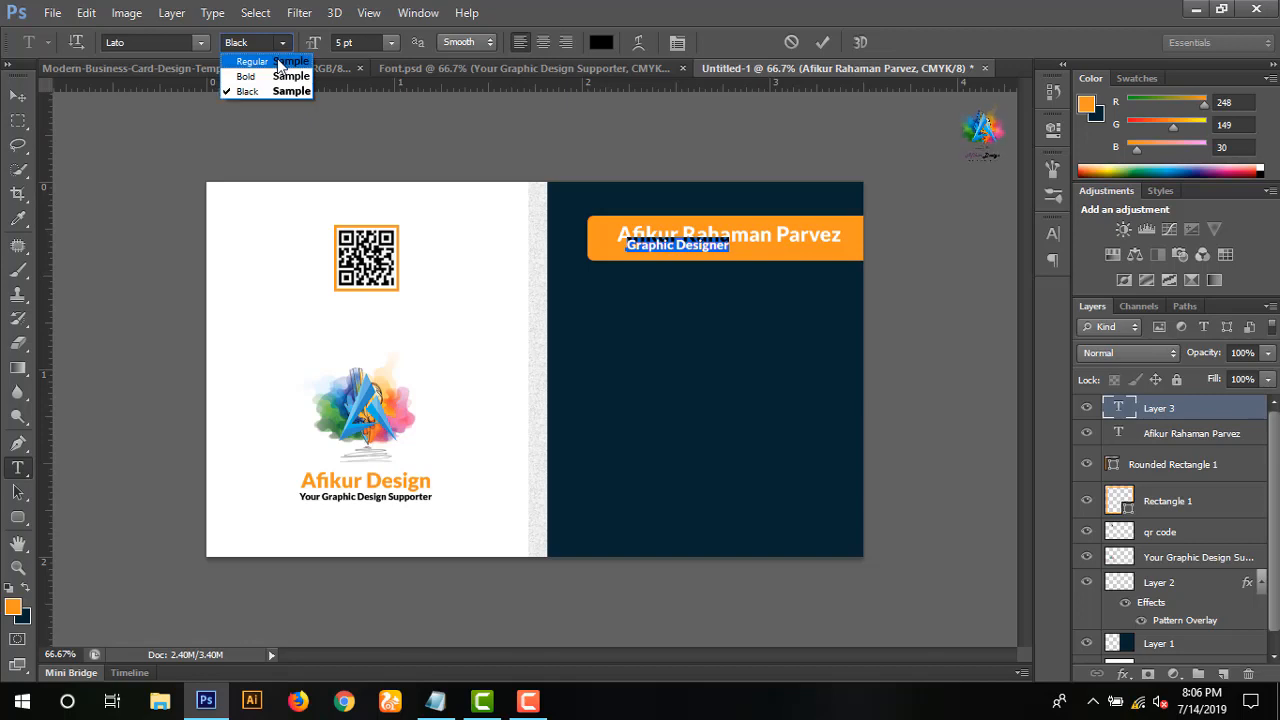
{"action": "left_click", "coordinate": [282, 61]}
{"action": "left_click", "coordinate": [823, 44]}
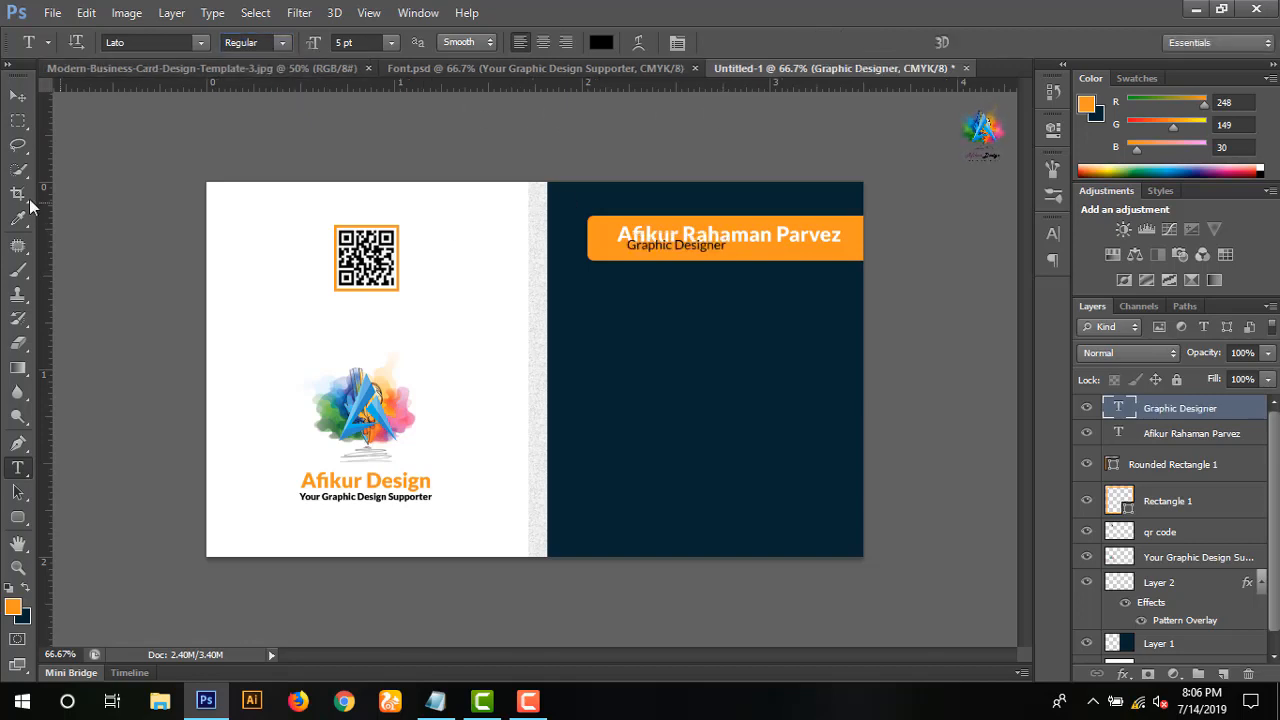
- Nudge the "Graphic Designer" text down and left so it sits under the name, aligned with its left edge
{"action": "left_click", "coordinate": [18, 98]}
{"action": "key", "text": "Down"}
{"action": "key", "text": "Down"}
{"action": "key", "text": "Down"}
{"action": "key", "text": "Down"}
{"action": "key", "text": "Down"}
{"action": "key", "text": "Down"}
{"action": "key", "text": "Down"}
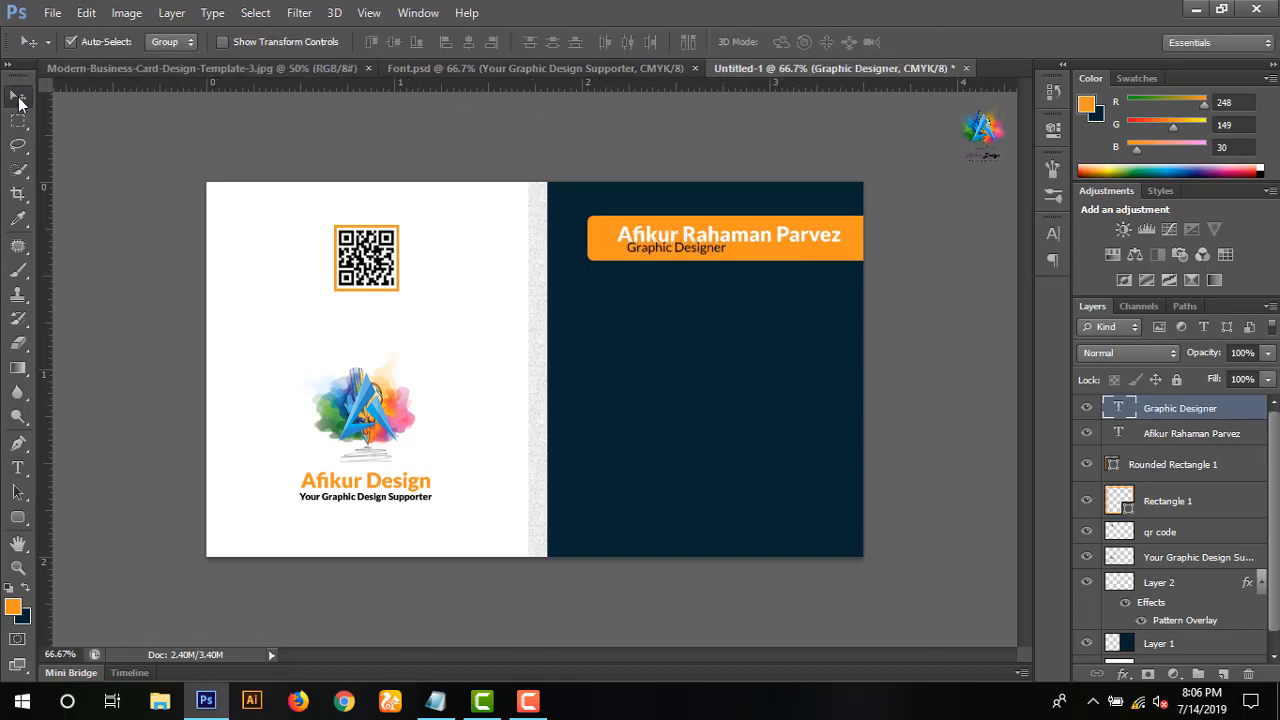
{"action": "key", "text": "Left"}
{"action": "key", "text": "Left"}
{"action": "key", "text": "Left"}
{"action": "key", "text": "Left"}
{"action": "key", "text": "Left"}
{"action": "key", "text": "Left"}
{"action": "key", "text": "Left"}
{"action": "key", "text": "Left"}
{"action": "key", "text": "Left"}
{"action": "key", "text": "Left"}
{"action": "key", "text": "Left"}
{"action": "key", "text": "Left"}
{"action": "key", "text": "Left"}
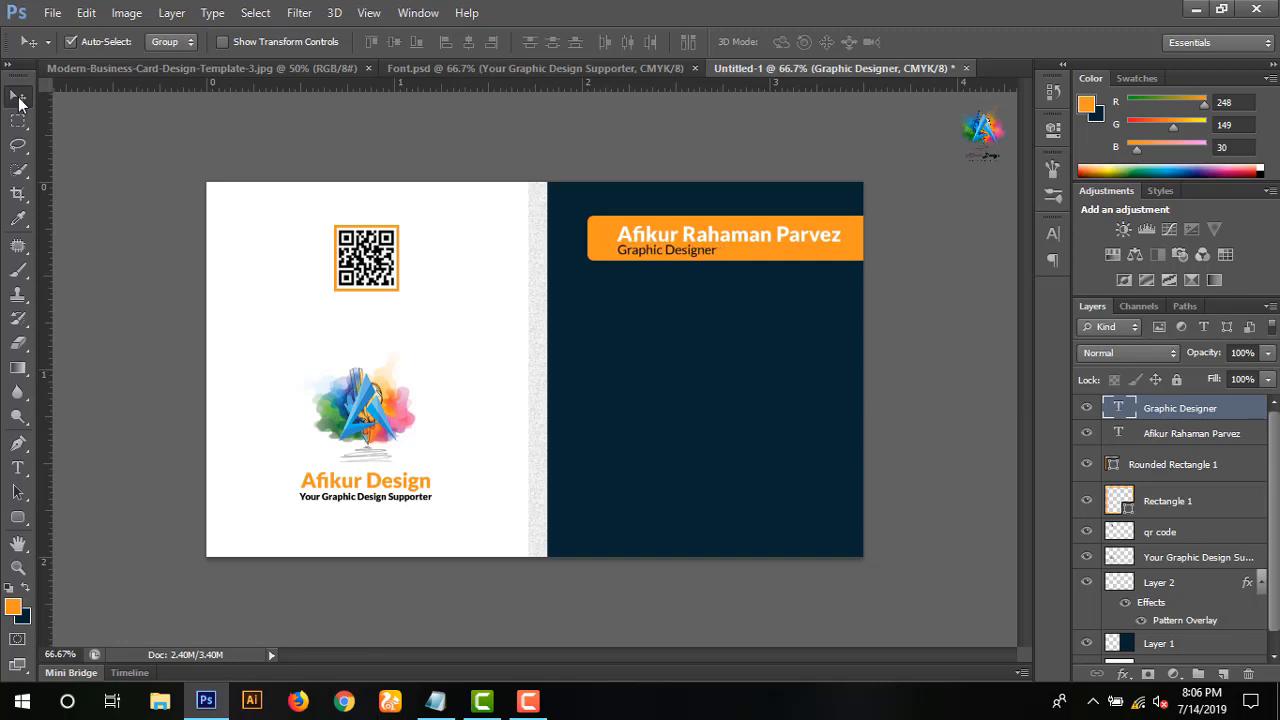
{"action": "key", "text": "Down"}
{"action": "key", "text": "Down"}
- Nudge the cardholder's name and the "Graphic Designer" text slightly upward to balance both lines inside the orange bar
{"action": "left_click", "coordinate": [1182, 435]}
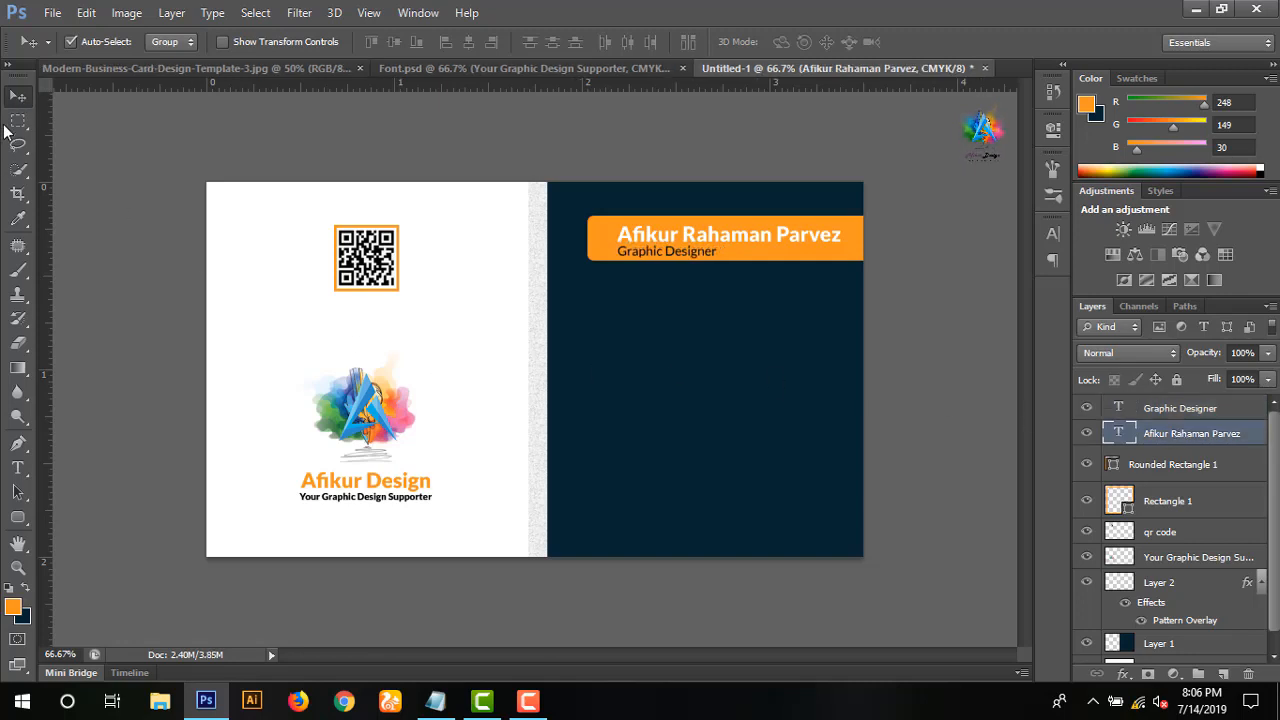
{"action": "key", "text": "Up"}
{"action": "key", "text": "Up"}
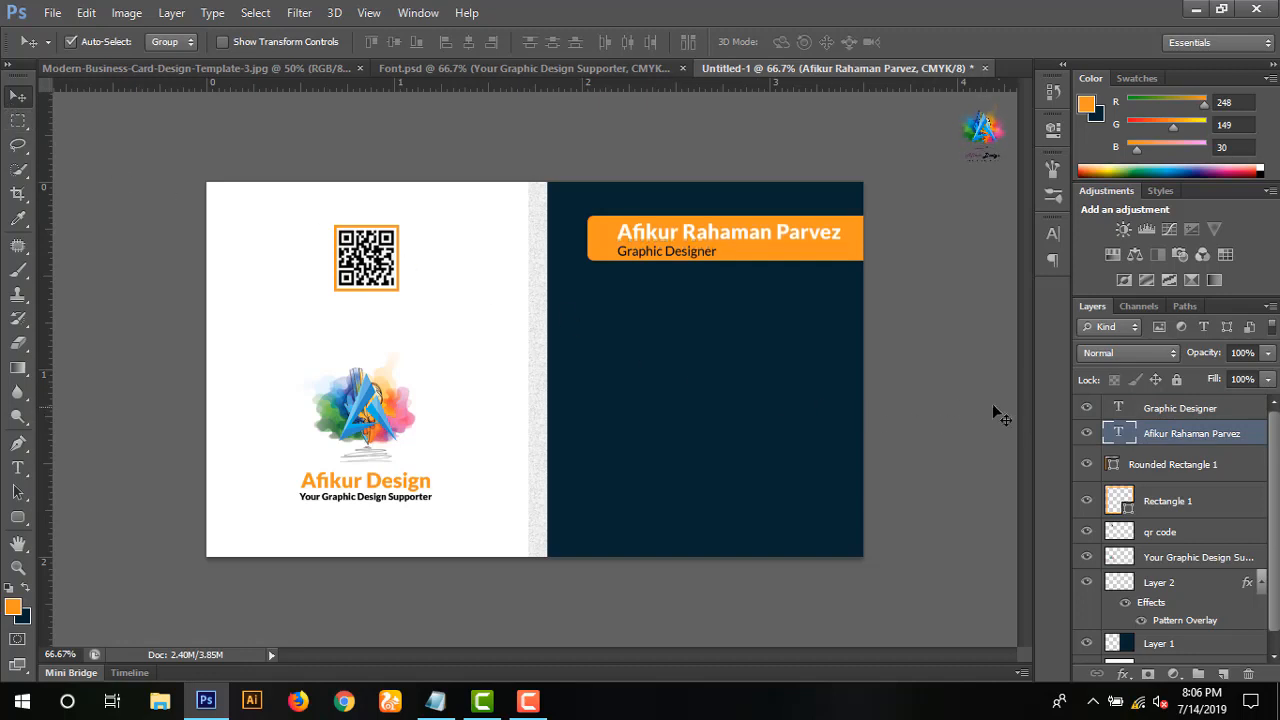
{"action": "left_click", "coordinate": [1188, 410]}
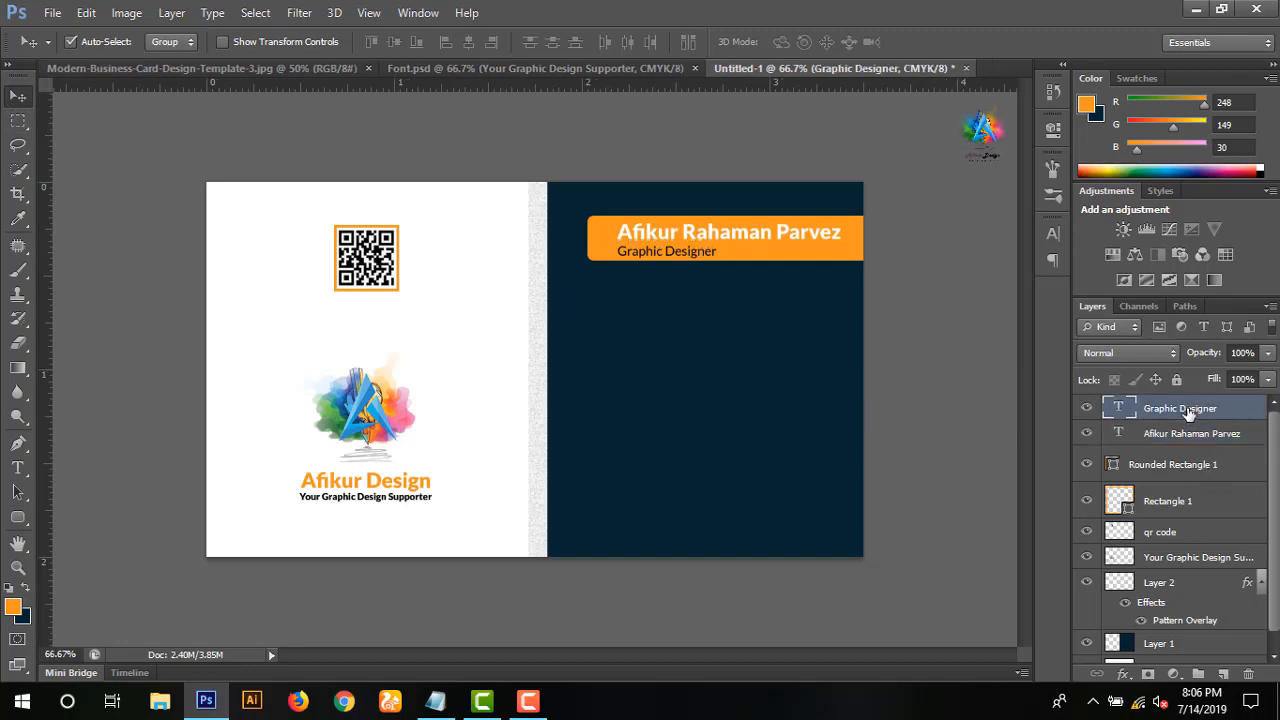
{"action": "key", "text": "Up"}
{"action": "key", "text": "Up"}
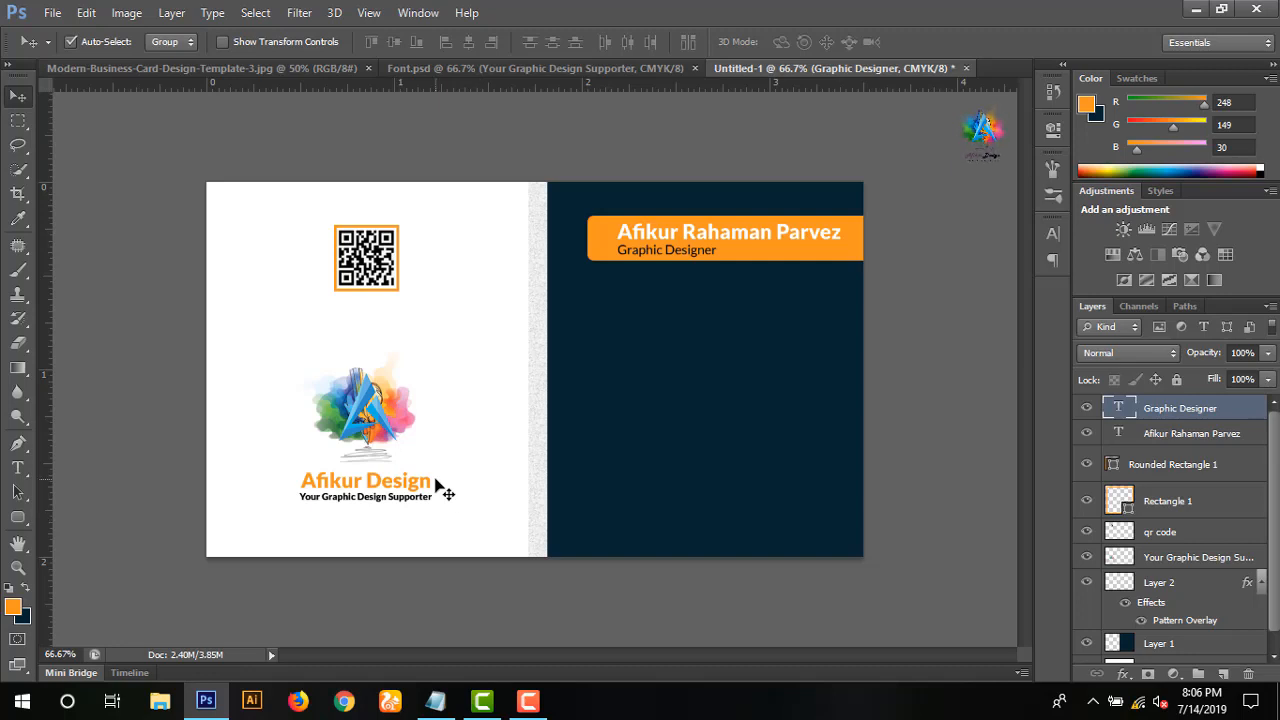
- Create an orange four-sided polygon with smooth corners, 100 × 100 px, on the navy panel below the name bar
{"action": "left_click_drag", "start_coordinate": [18, 518], "coordinate": [88, 572]}
{"action": "left_click", "coordinate": [611, 357]}
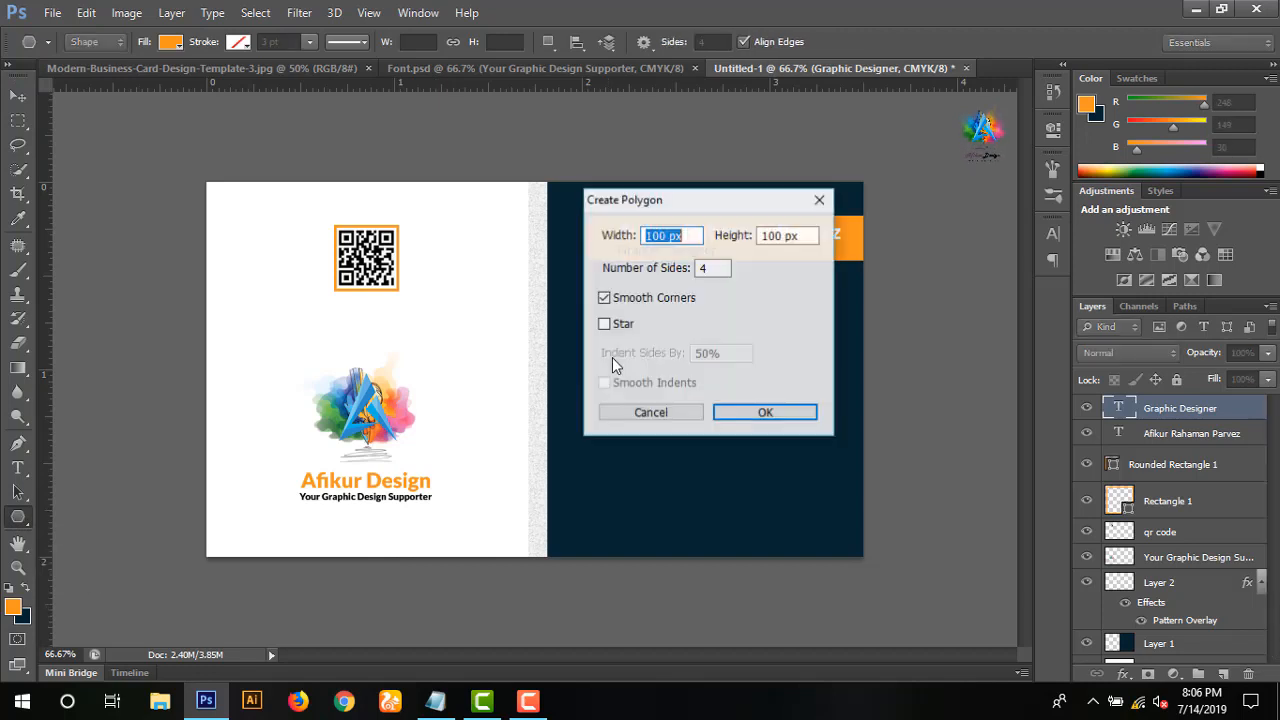
{"action": "left_click", "coordinate": [735, 417]}
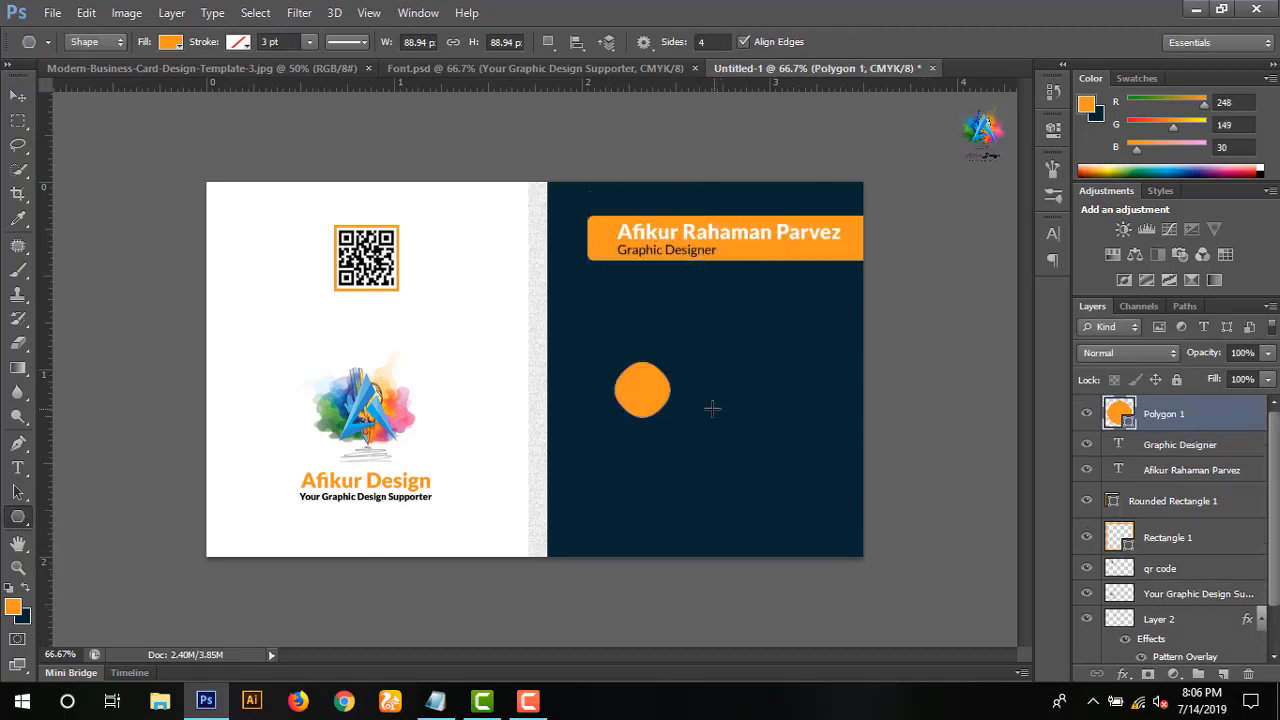
- Scale the orange polygon down to less than half its size and move it below the name bar's left end
{"action": "left_click", "coordinate": [18, 95]}
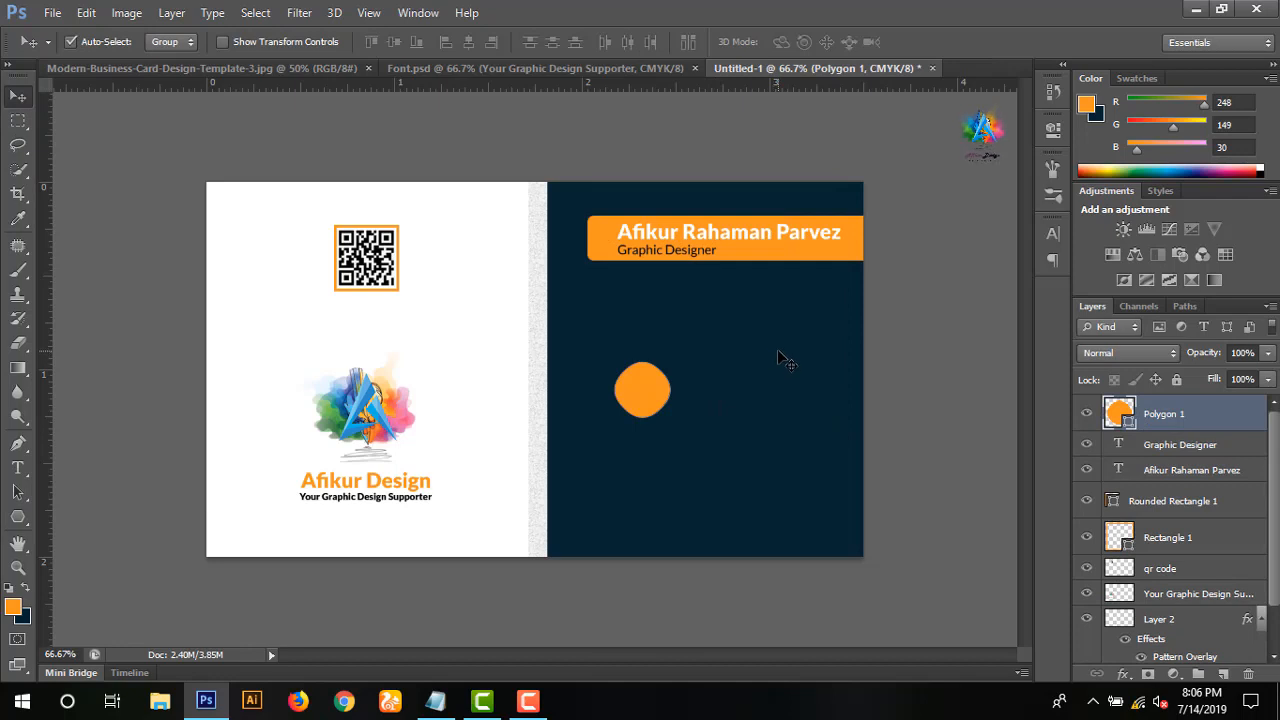
{"action": "key", "text": "ctrl+t"}
{"action": "left_click_drag", "start_coordinate": [672, 419], "coordinate": [655, 401]}
{"action": "left_click", "coordinate": [946, 41]}
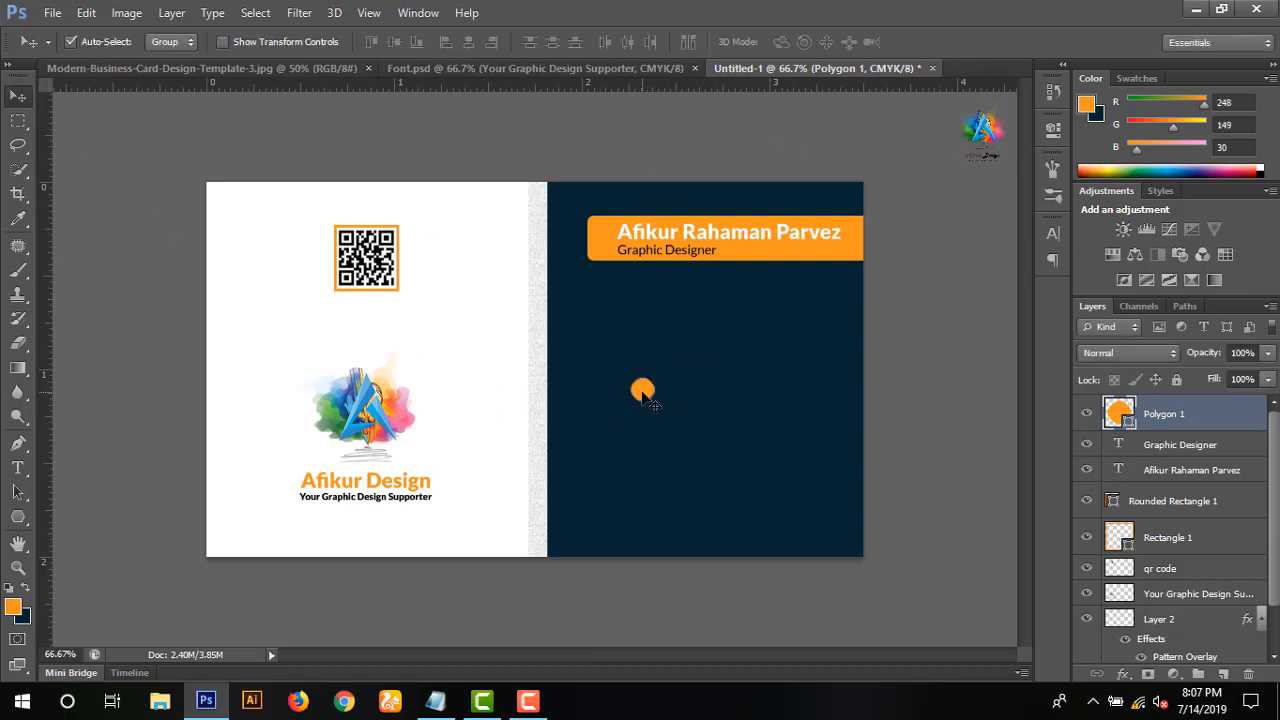
{"action": "left_click_drag", "start_coordinate": [646, 398], "coordinate": [608, 347]}
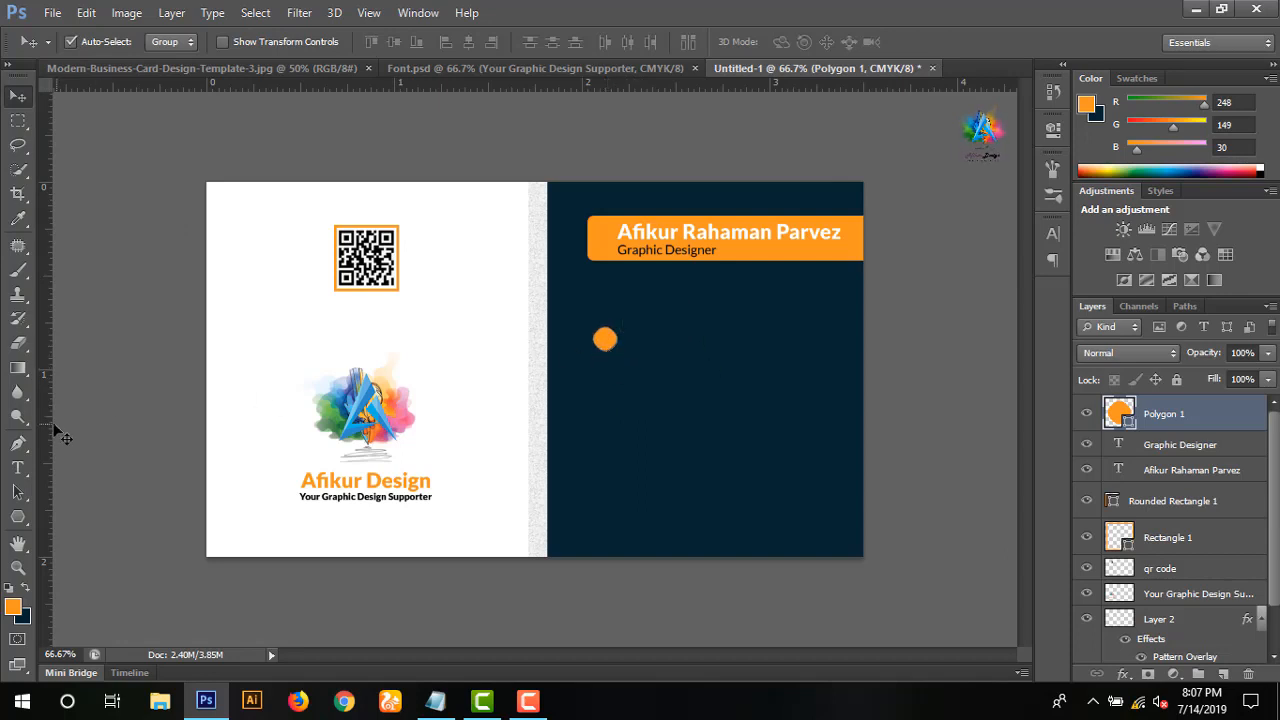
- Add a vertical guide at the name bar's left edge and nudge the orange polygon left to align with it
{"action": "left_click_drag", "start_coordinate": [44, 434], "coordinate": [583, 456]}
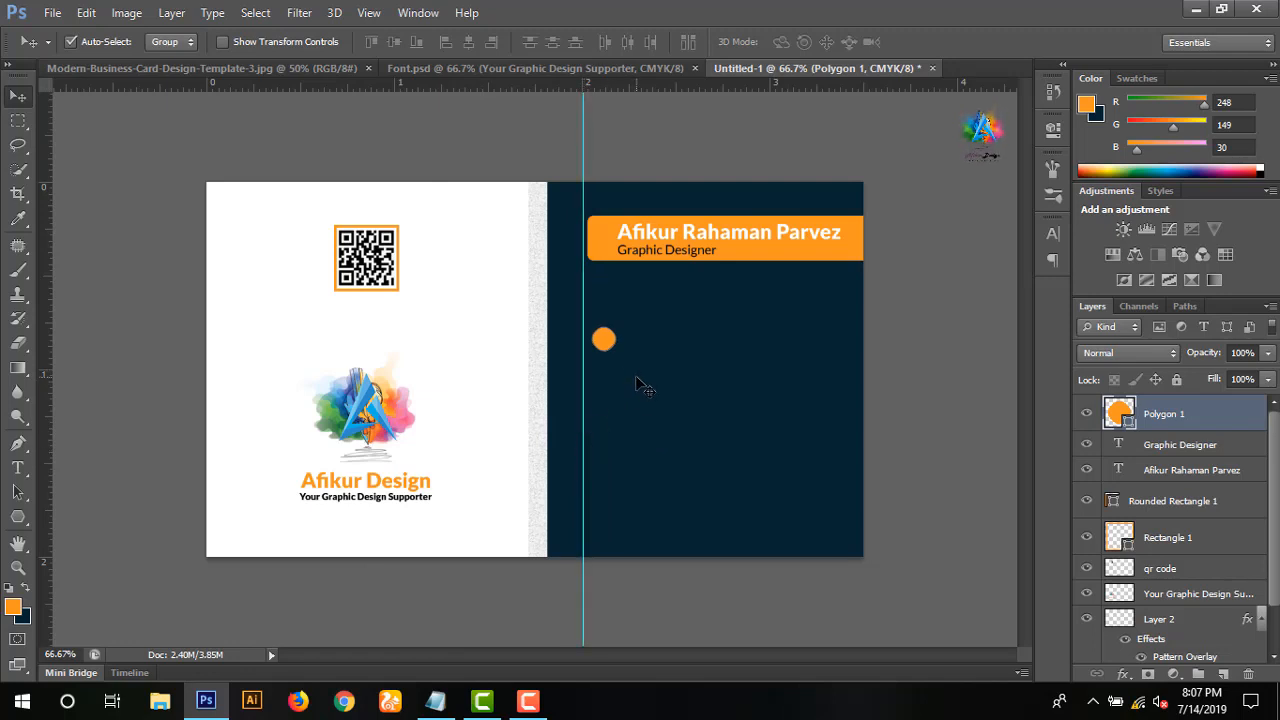
{"action": "key", "text": "Left"}
{"action": "key", "text": "Left"}
{"action": "key", "text": "Left"}
{"action": "key", "text": "Left"}
{"action": "key", "text": "Left"}
{"action": "key", "text": "Left"}
{"action": "left_click_drag", "start_coordinate": [583, 390], "coordinate": [586, 390]}
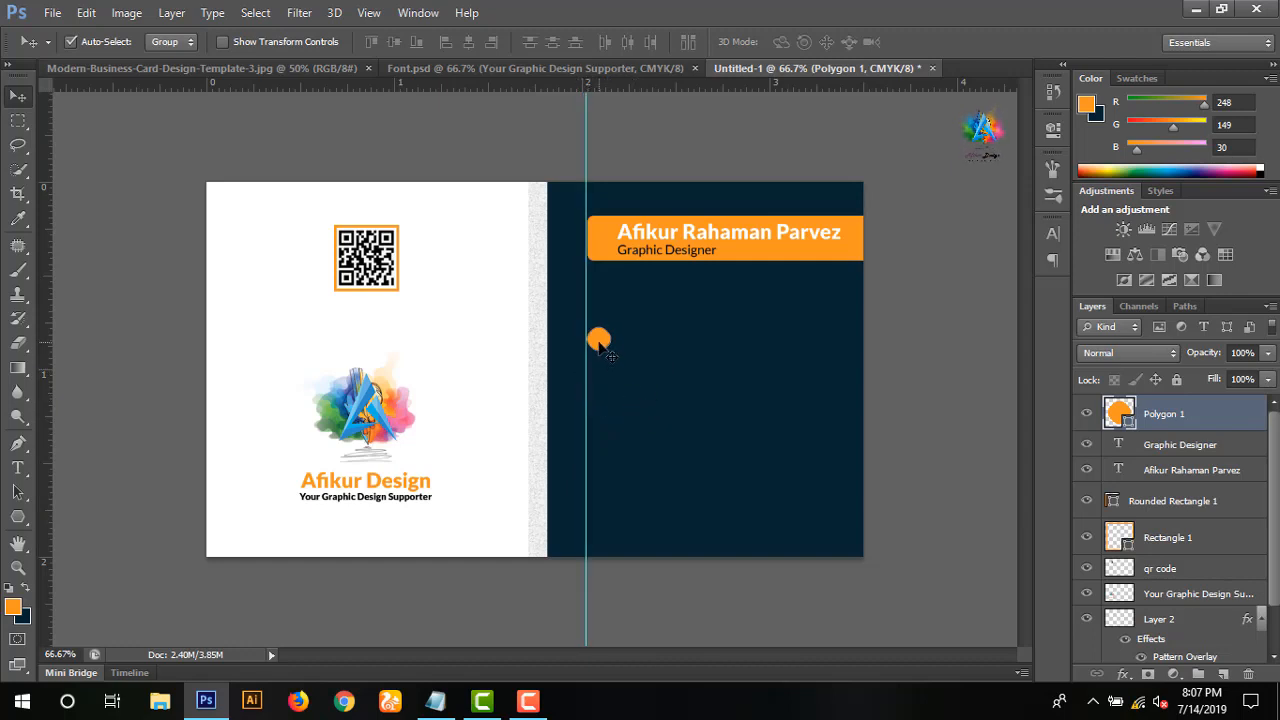
- Duplicate the orange polygon three times down the guide to form a column, and nudge all four shapes upward together
{"action": "left_click_drag", "start_coordinate": [603, 342], "coordinate": [597, 517]}
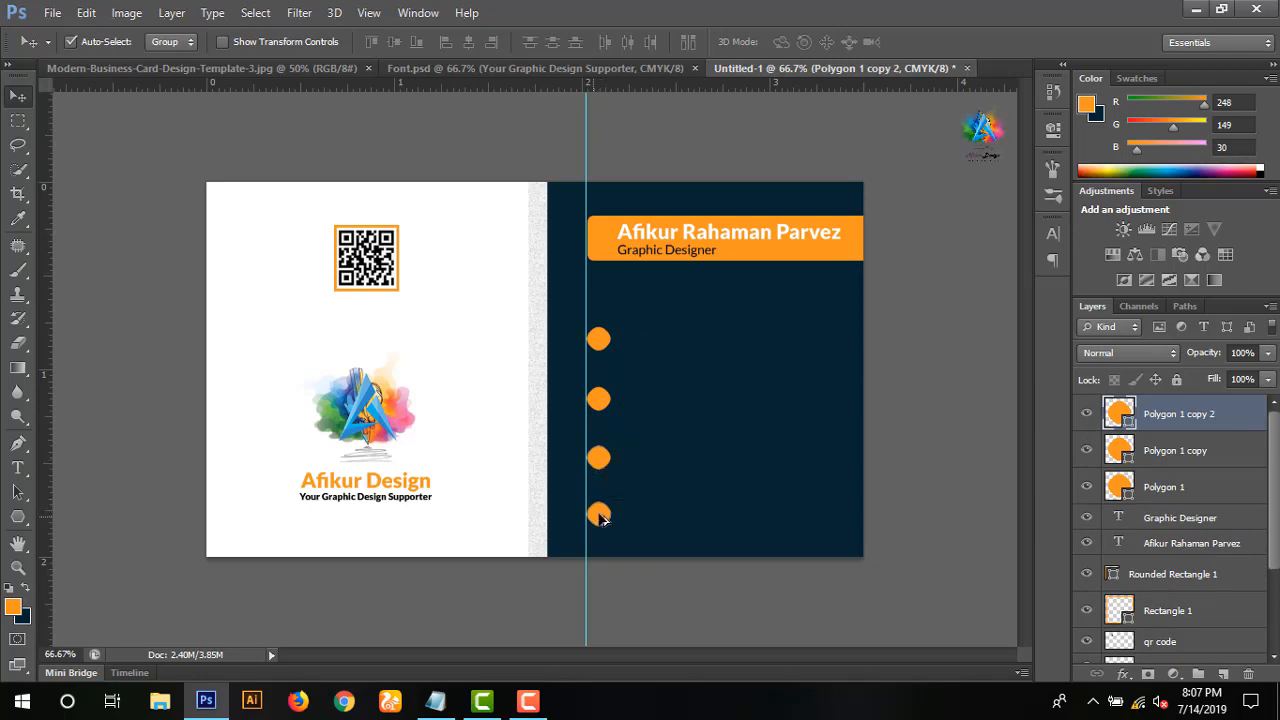
{"action": "left_click", "coordinate": [1176, 525], "text": "shift"}
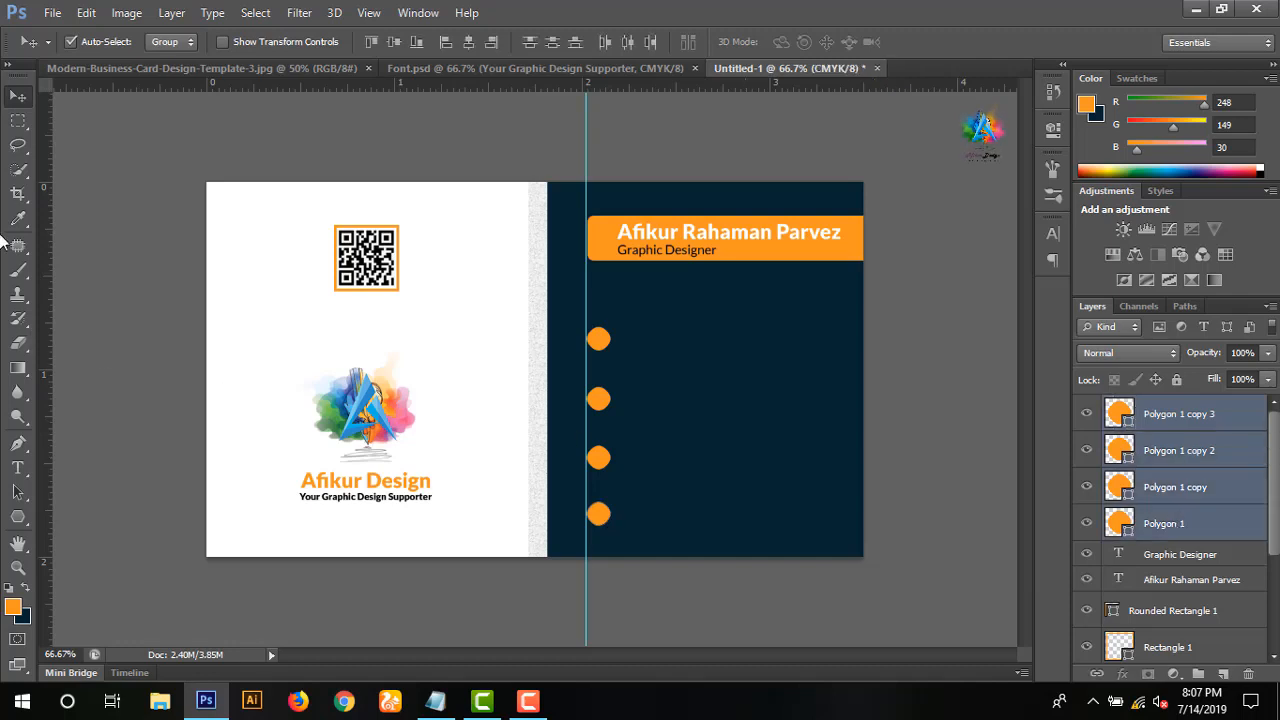
{"action": "key", "text": "Up"}
{"action": "key", "text": "Up"}
{"action": "key", "text": "Up"}
{"action": "key", "text": "Up"}
{"action": "key", "text": "Up"}
{"action": "key", "text": "Up"}
{"action": "key", "text": "Up"}
{"action": "key", "text": "Up"}
{"action": "key", "text": "Up"}
{"action": "key", "text": "Up"}
{"action": "key", "text": "Up"}
{"action": "key", "text": "Up"}
{"action": "key", "text": "Up"}
{"action": "key", "text": "Up"}
{"action": "key", "text": "Up"}
{"action": "key", "text": "Up"}
{"action": "key", "text": "Up"}
{"action": "key", "text": "Up"}
{"action": "key", "text": "Up"}
{"action": "key", "text": "Up"}
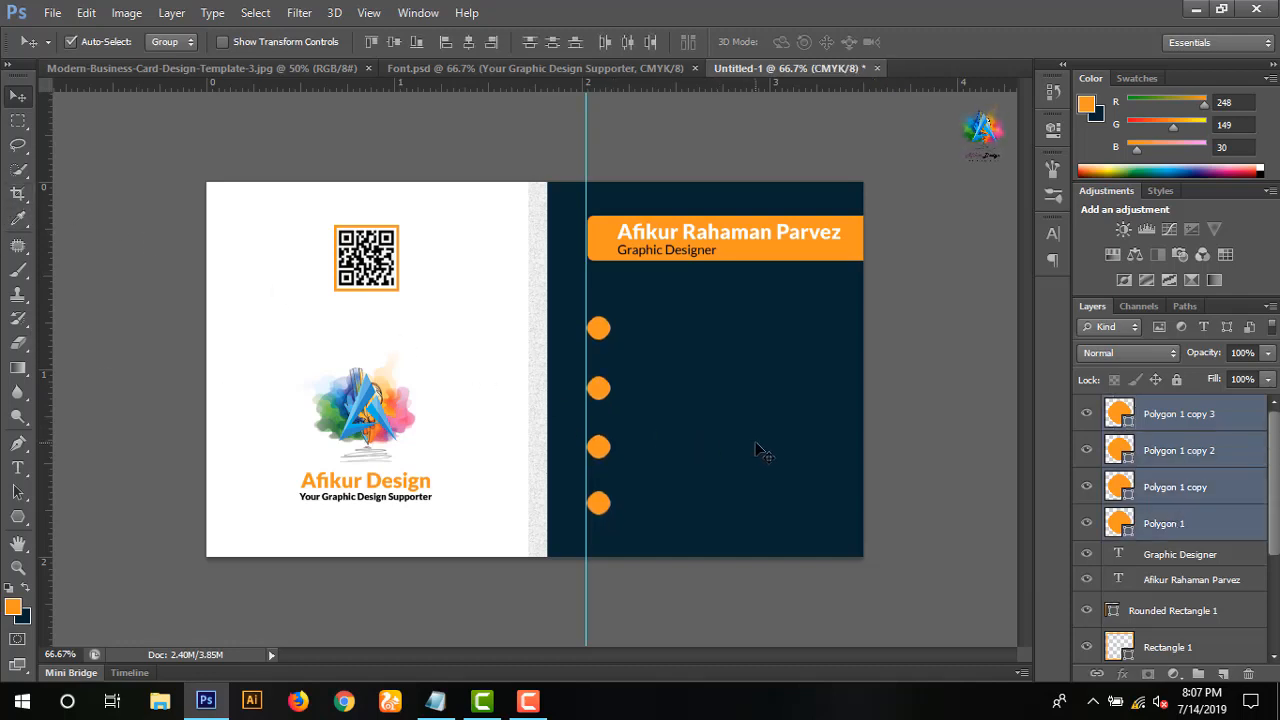
- Place the Phone image from the Icon folder directly above the Polygon 1 layer
{"action": "left_click", "coordinate": [1196, 418]}
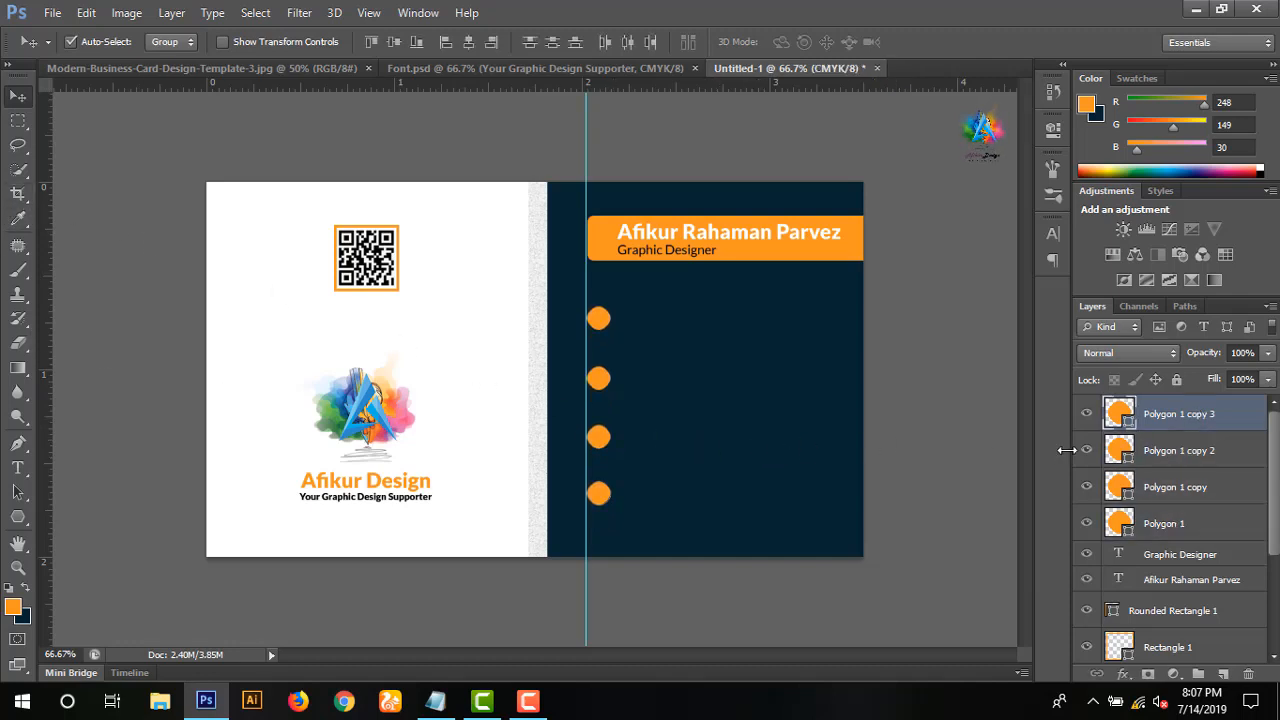
{"action": "left_click", "coordinate": [1201, 527]}
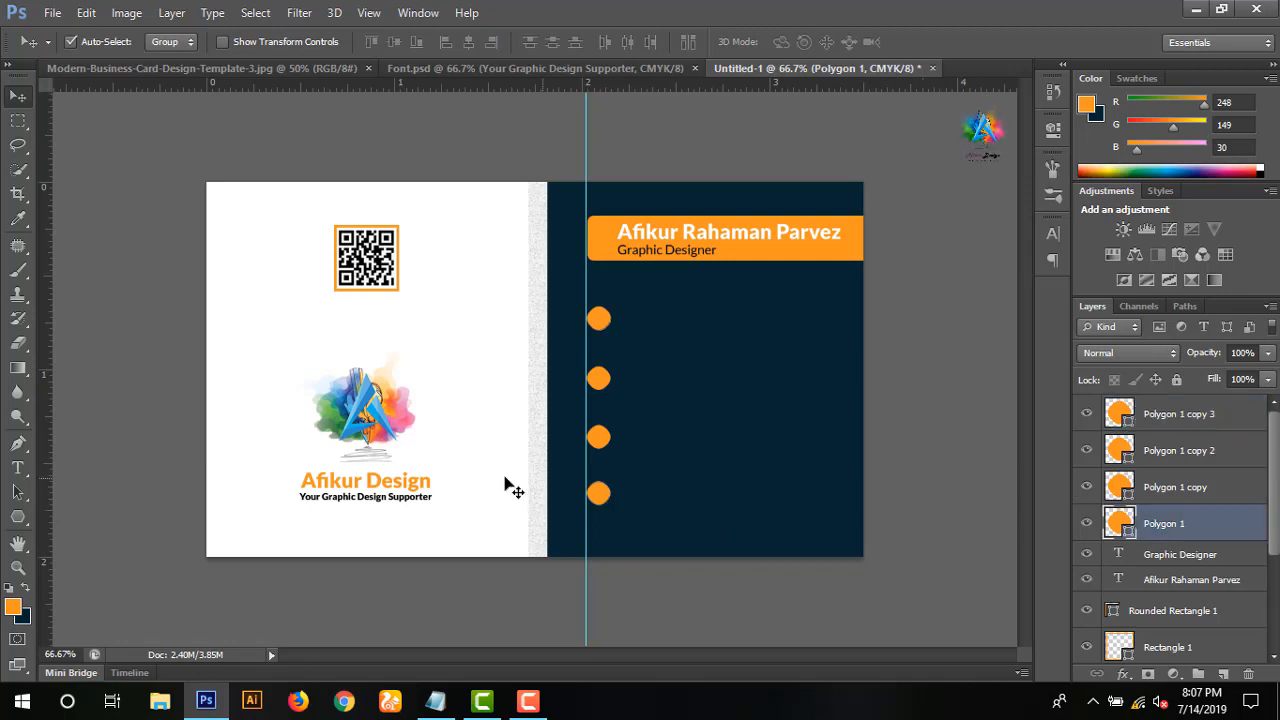
{"action": "left_click", "coordinate": [18, 468]}
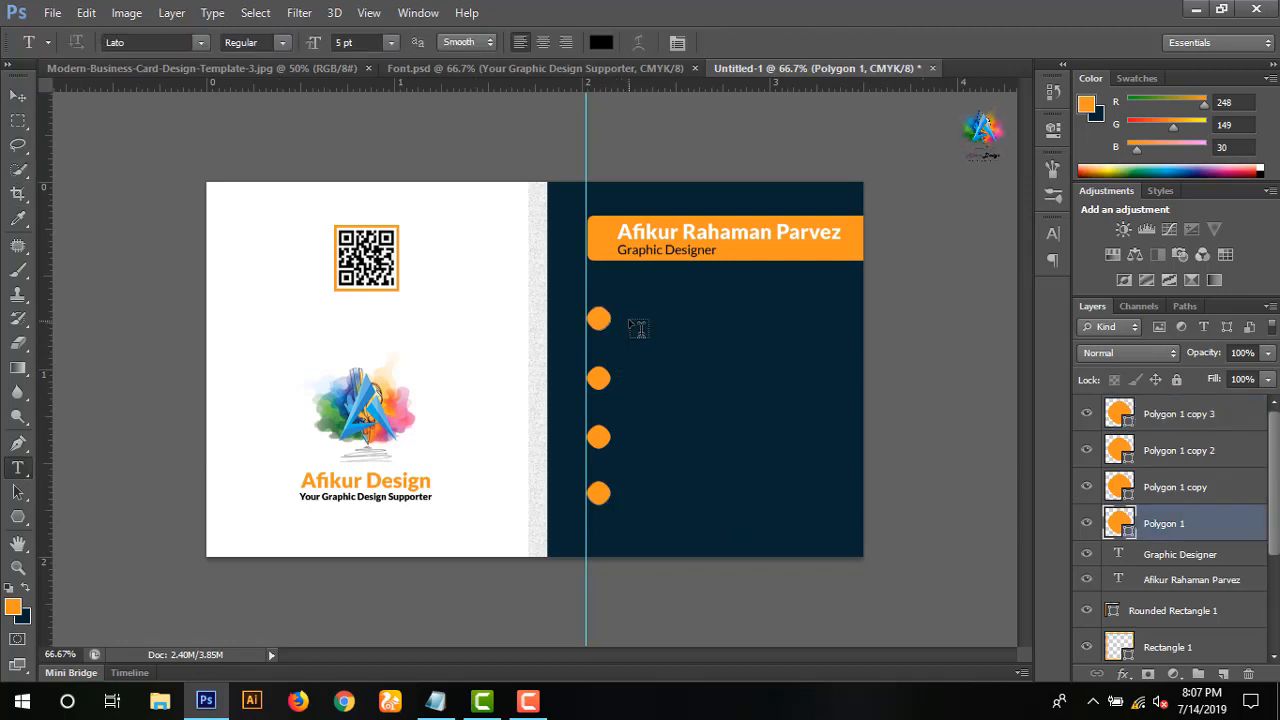
{"action": "left_click", "coordinate": [18, 96]}
{"action": "left_click", "coordinate": [52, 14]}
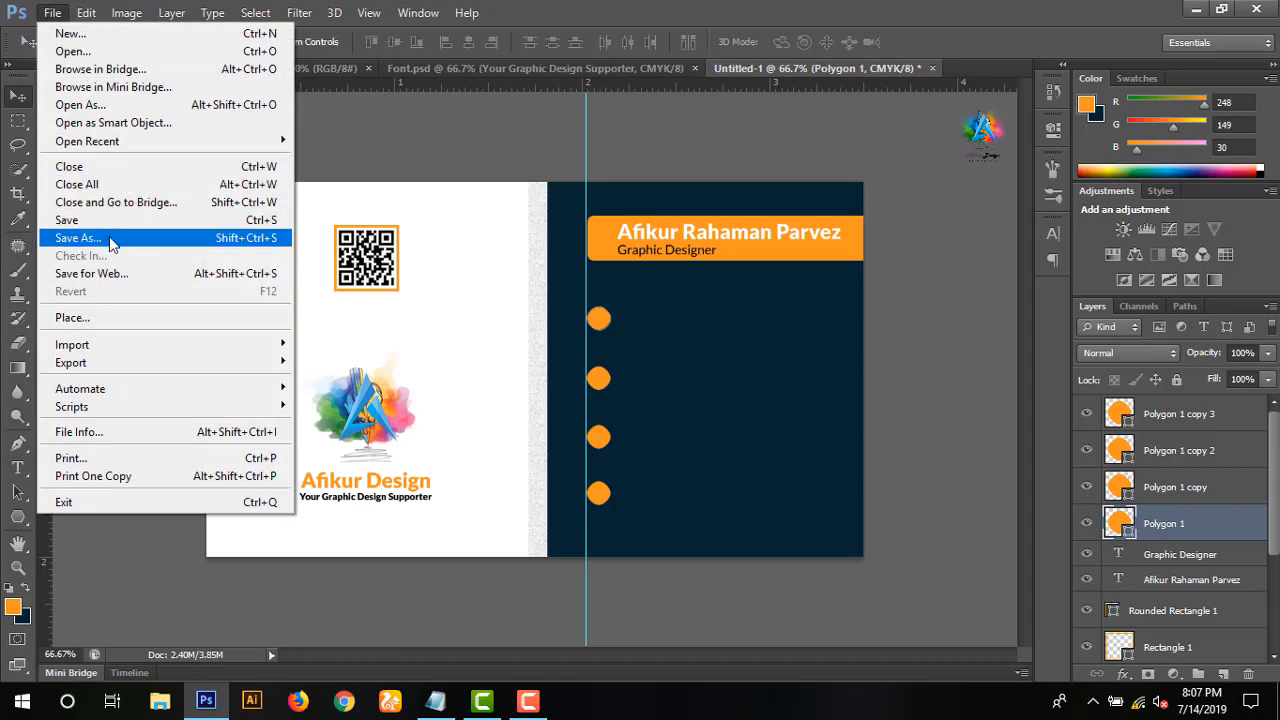
{"action": "left_click", "coordinate": [113, 318]}
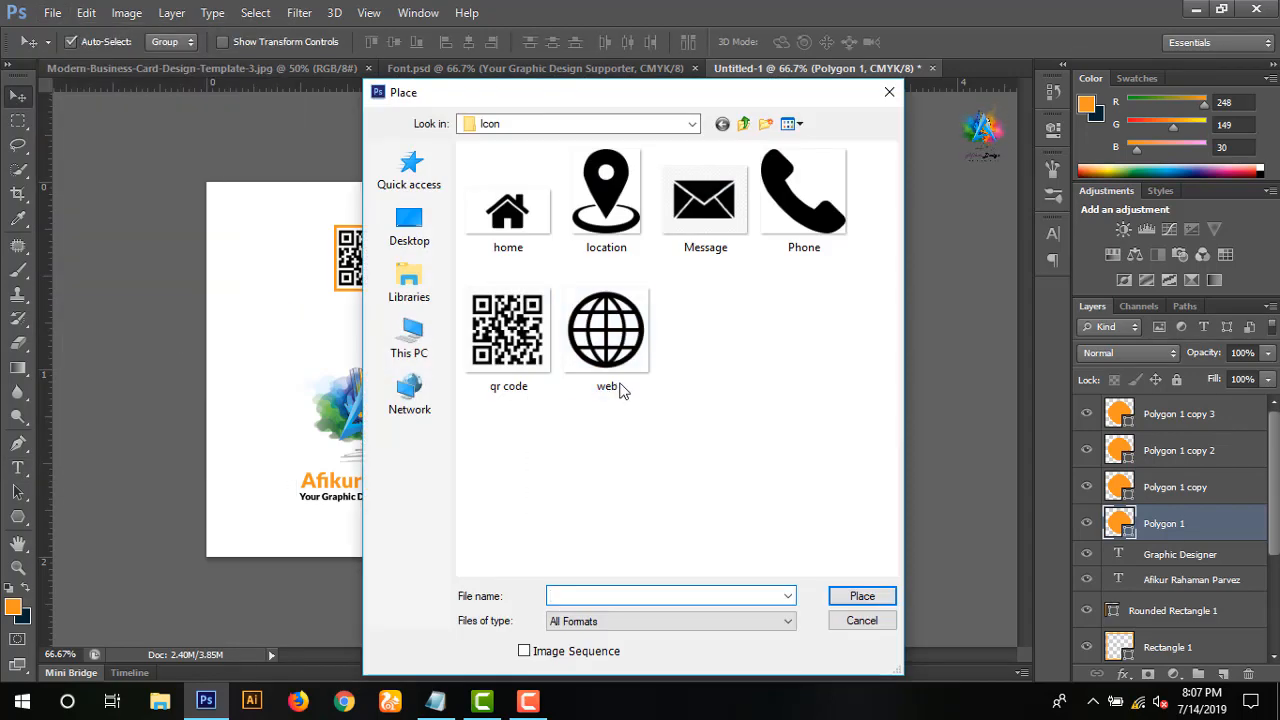
{"action": "left_click", "coordinate": [786, 200]}
{"action": "double_click", "coordinate": [786, 200]}
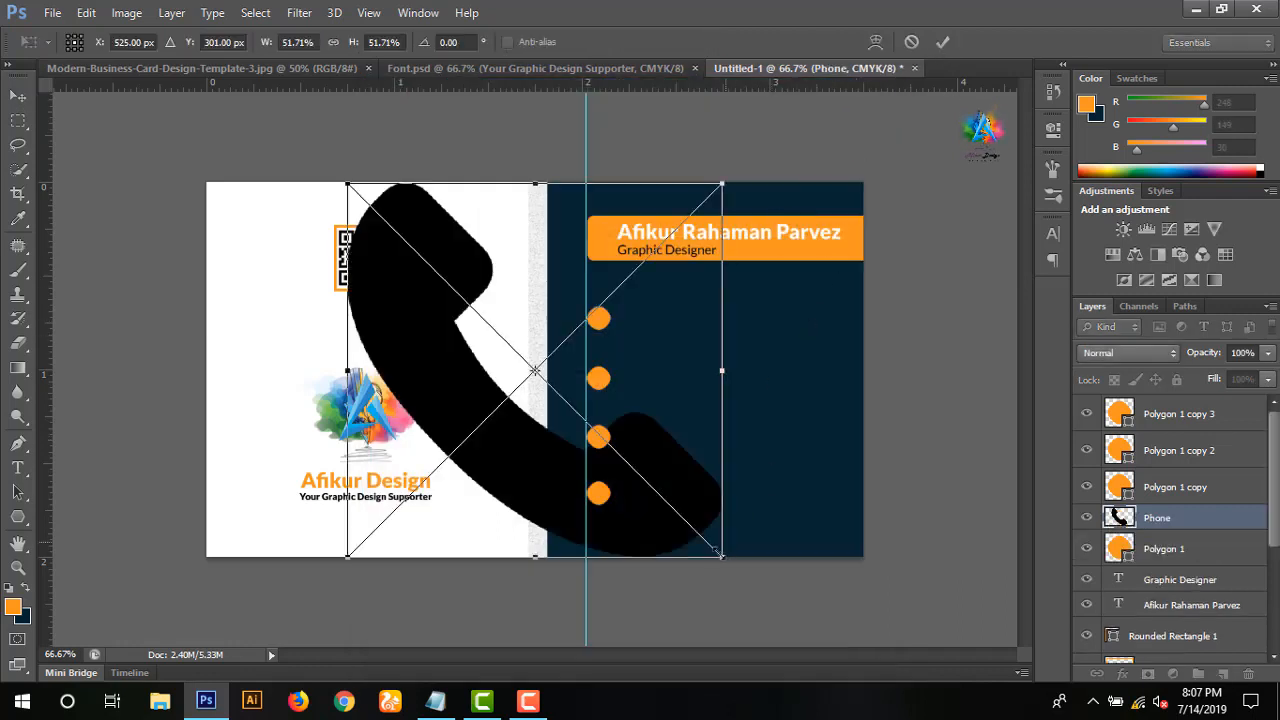
- Scale the phone icon down to about 0.087 in wide and move it onto the topmost orange circle
{"action": "left_click_drag", "start_coordinate": [715, 551], "coordinate": [610, 445]}
{"action": "left_click_drag", "start_coordinate": [545, 411], "coordinate": [621, 344]}
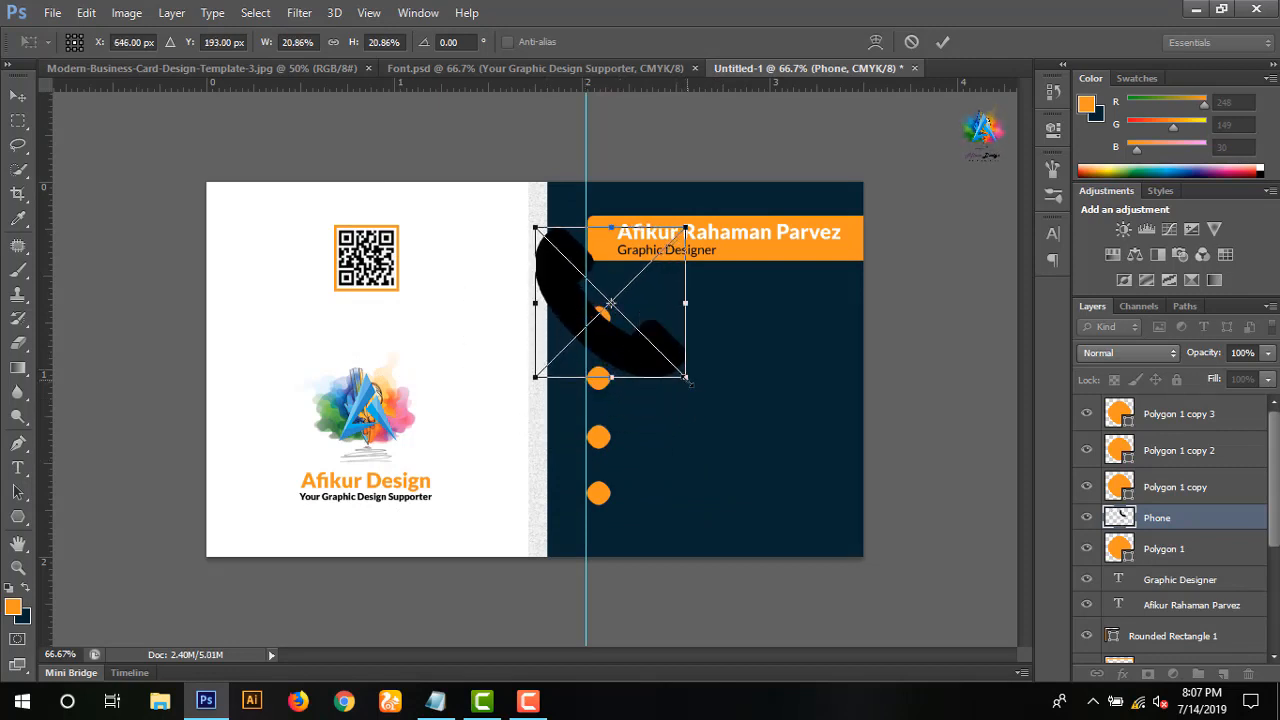
{"action": "left_click_drag", "start_coordinate": [686, 377], "coordinate": [610, 310]}
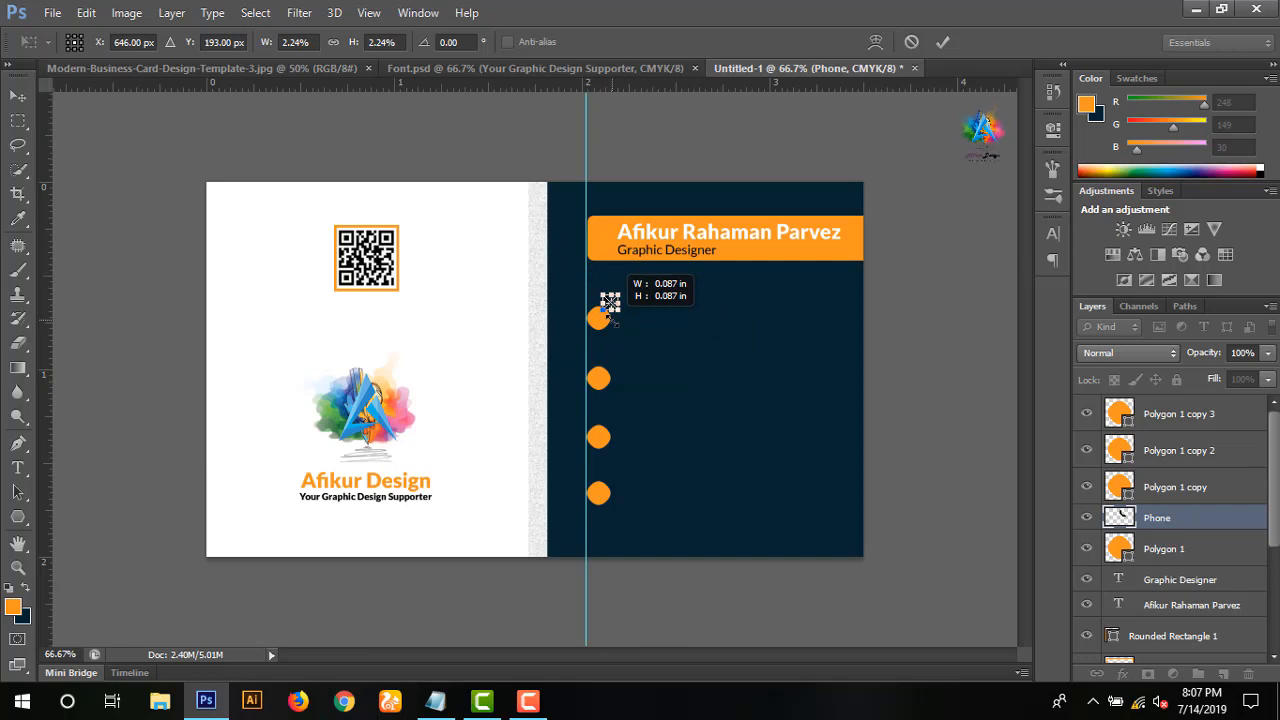
{"action": "key", "text": "Return"}
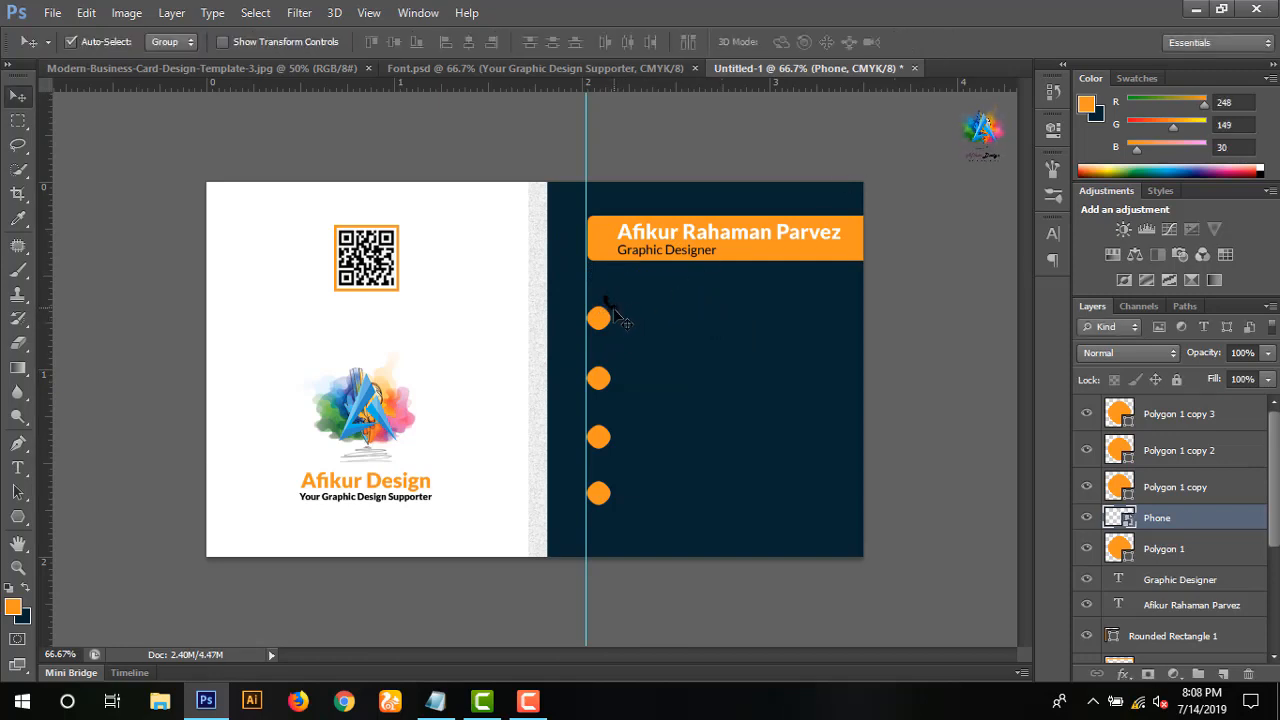
{"action": "left_click_drag", "start_coordinate": [614, 311], "coordinate": [605, 324]}
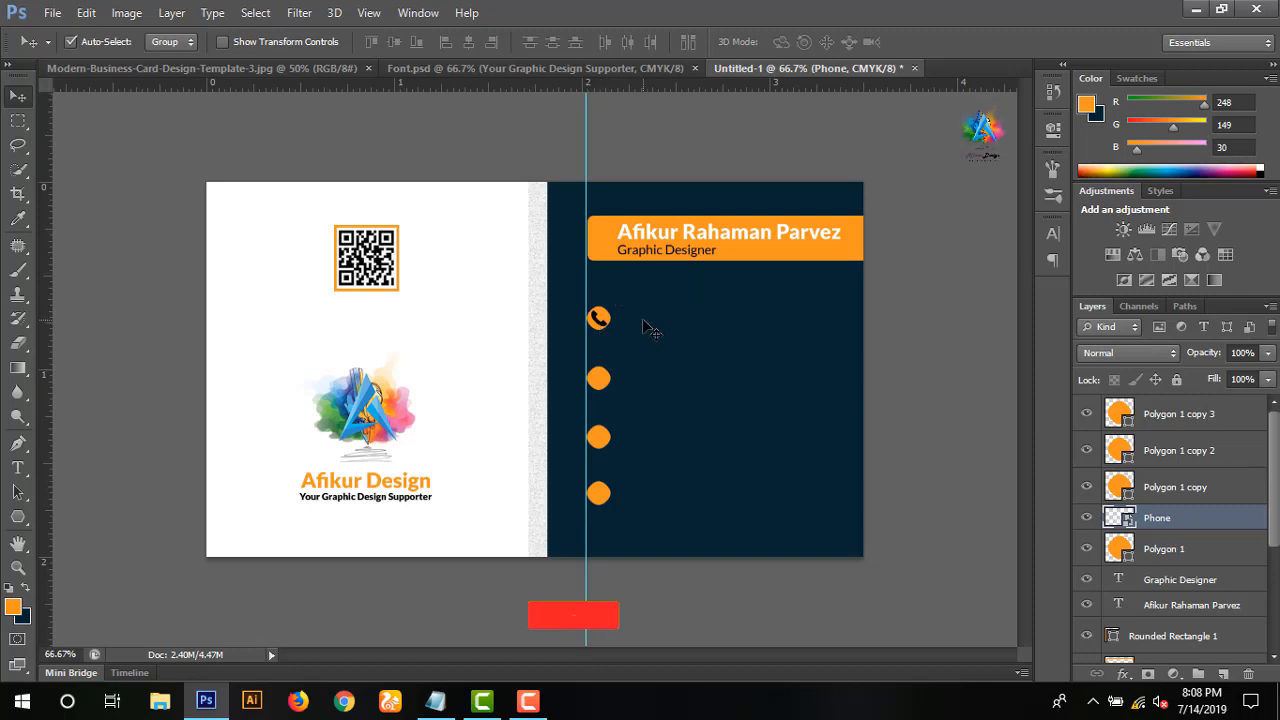
- Shrink the phone icon further to about 1.64% so it fits inside its orange circle
{"action": "key", "text": "ctrl+t"}
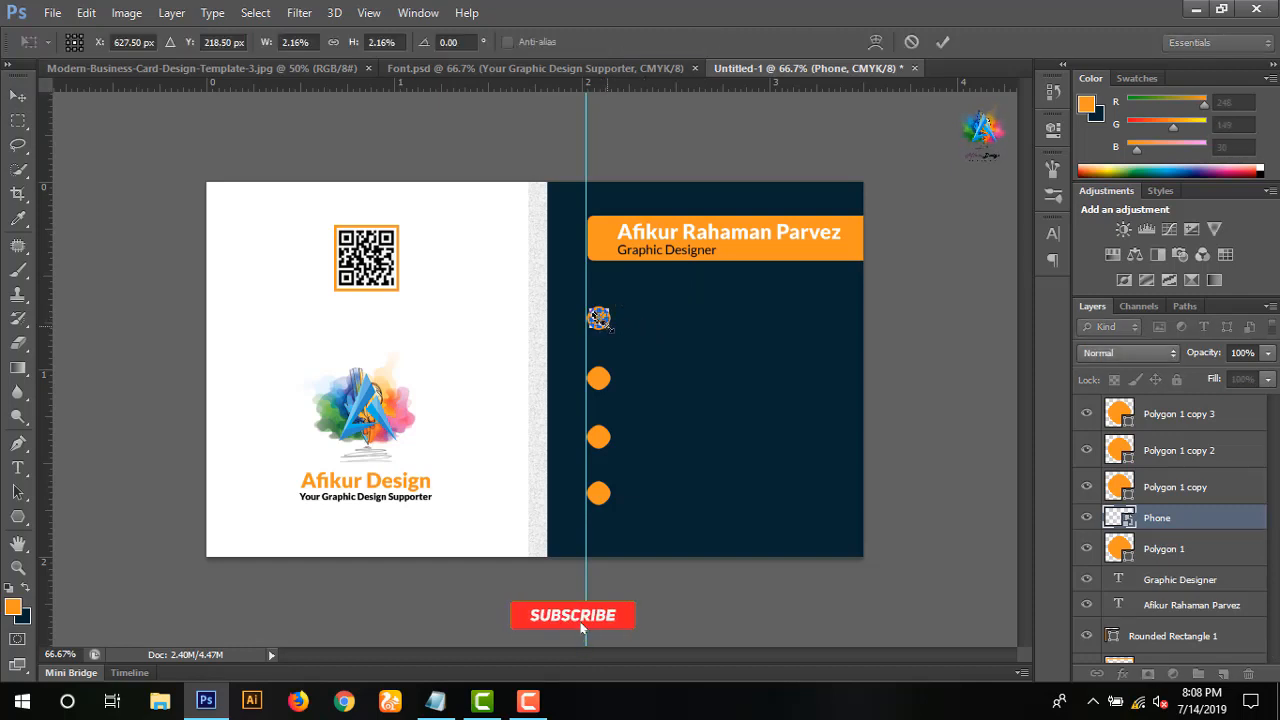
{"action": "left_click_drag", "start_coordinate": [610, 328], "coordinate": [605, 323]}
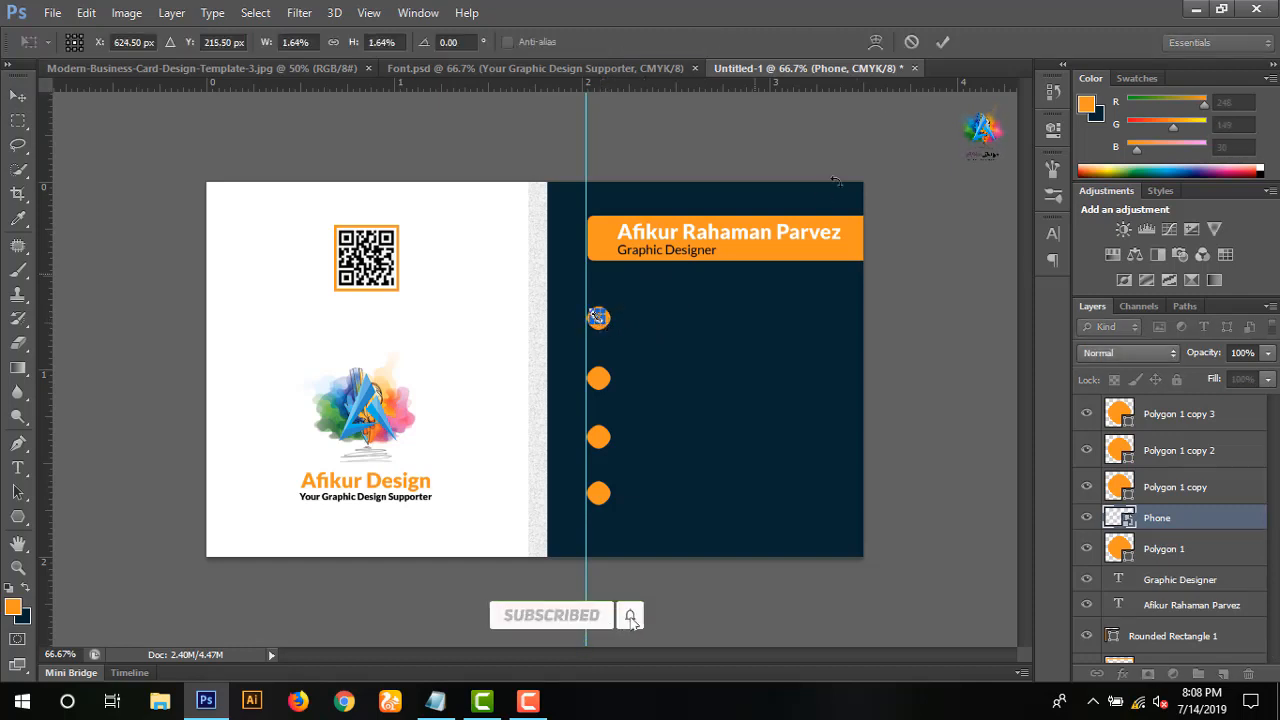
{"action": "left_click", "coordinate": [941, 44]}
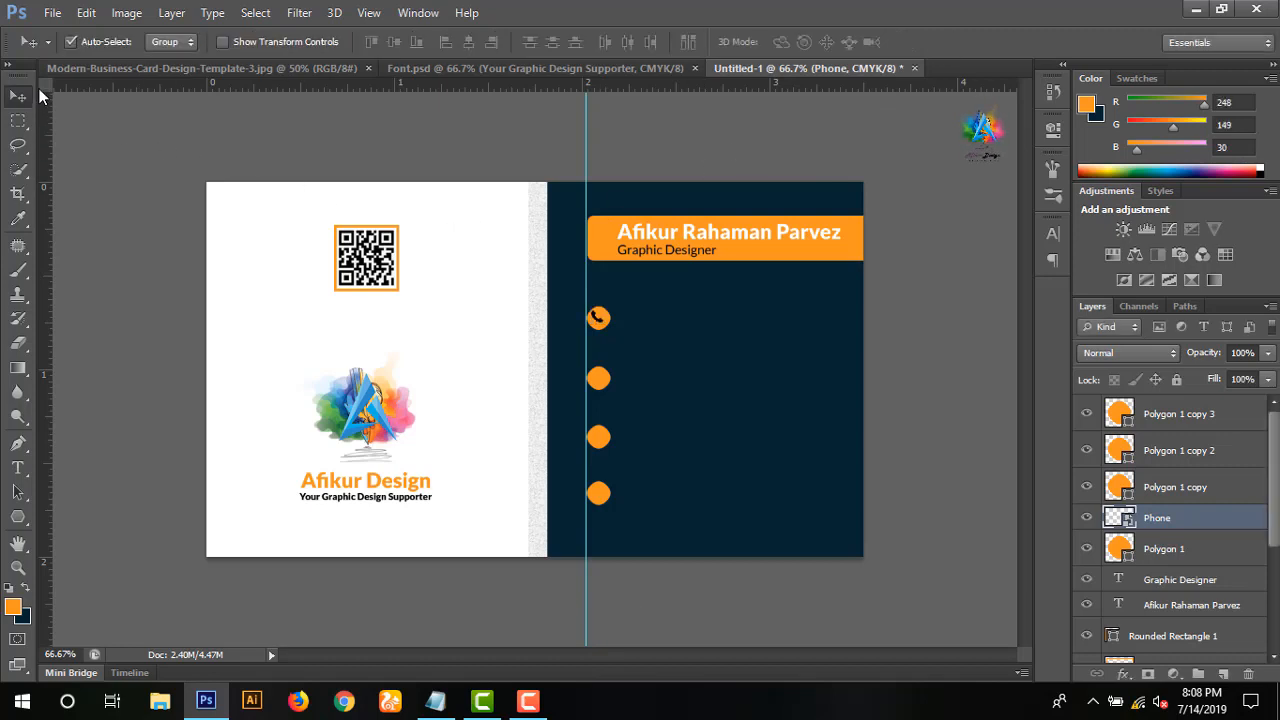
- Rasterize the Phone layer and fill the phone icon with white (ffffff)
{"action": "right_click", "coordinate": [1205, 522]}
{"action": "left_click", "coordinate": [830, 261]}
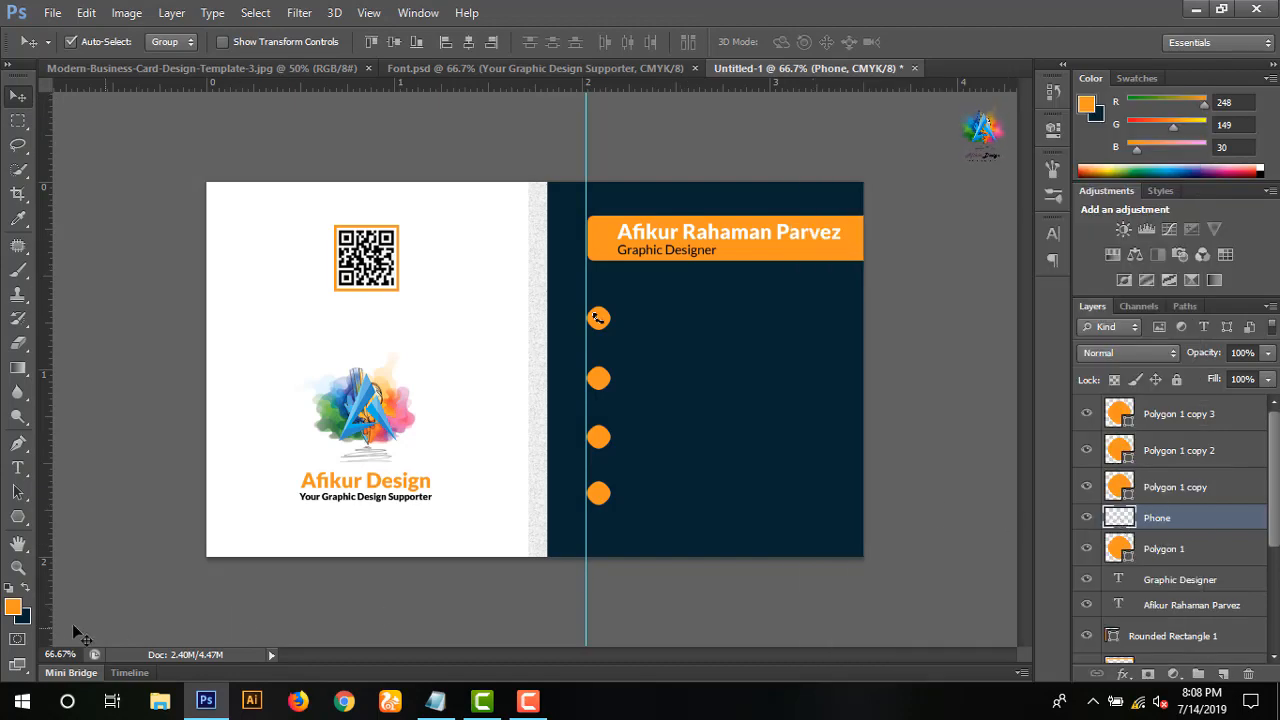
{"action": "left_click", "coordinate": [13, 608]}
{"action": "left_click", "coordinate": [739, 264]}
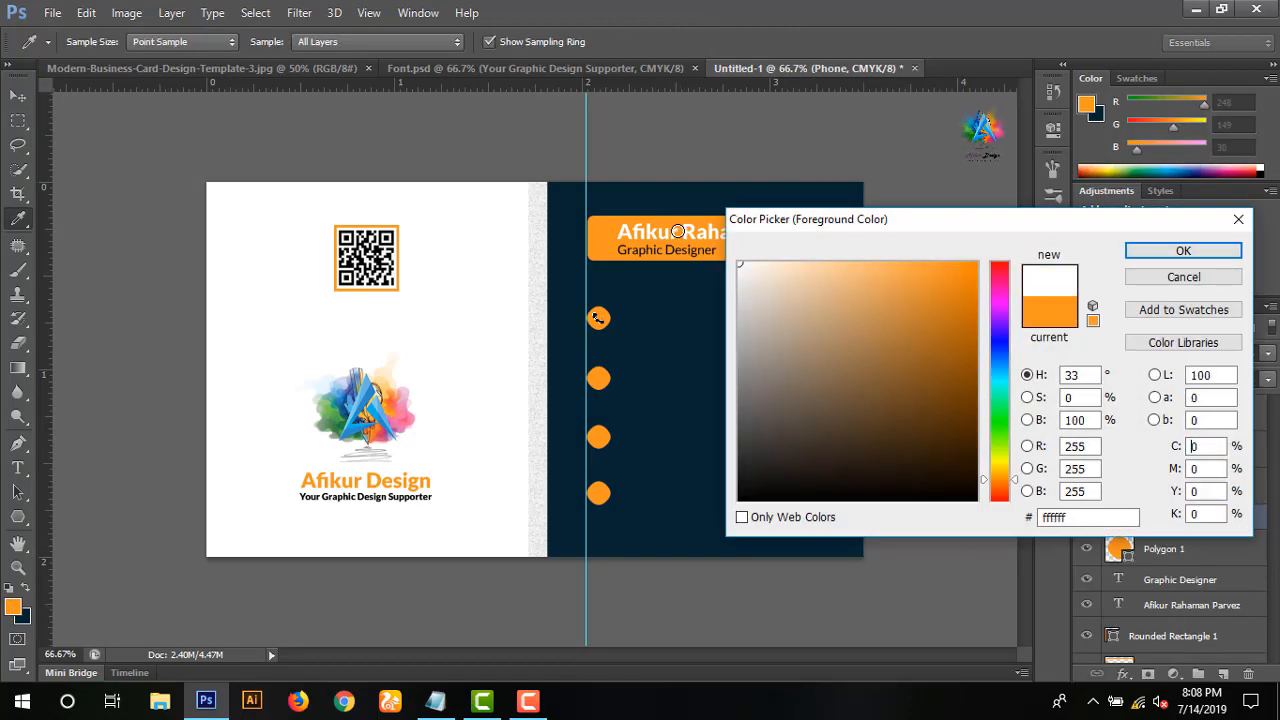
{"action": "left_click", "coordinate": [1183, 251]}
{"action": "key", "text": "v"}
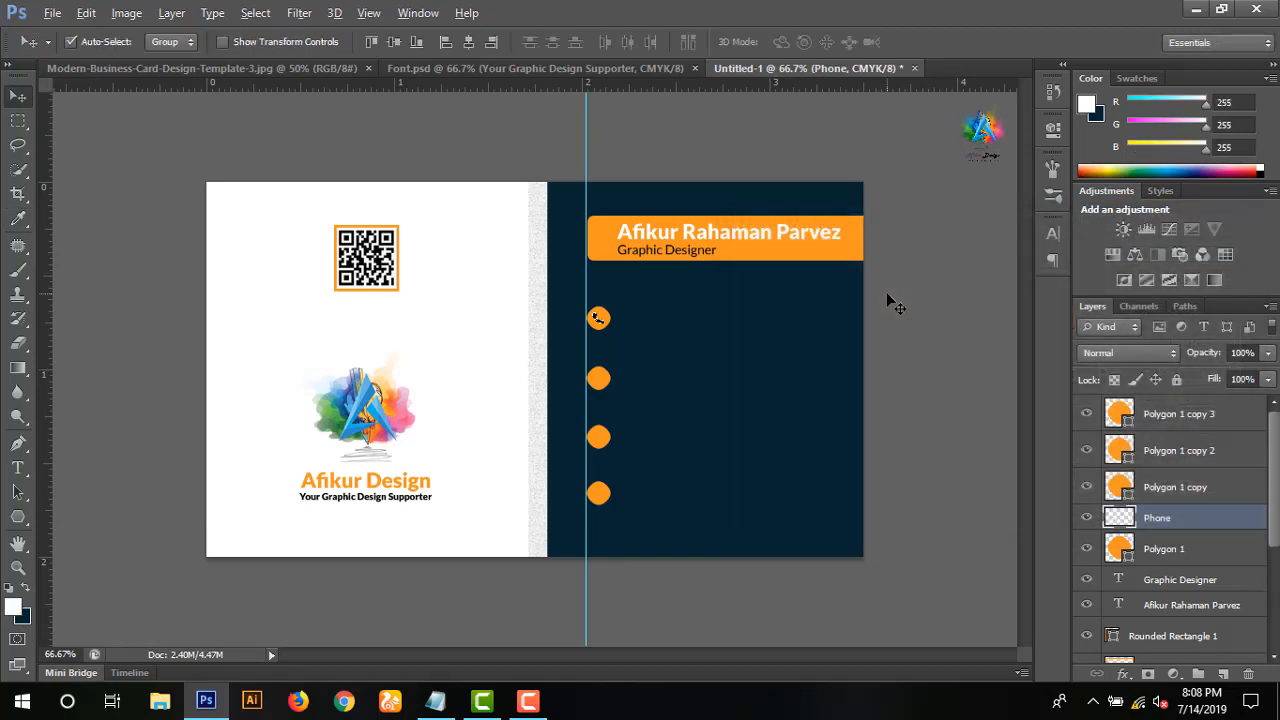
{"action": "key", "text": "alt+BackSpace"}
{"action": "key", "text": "ctrl+d"}
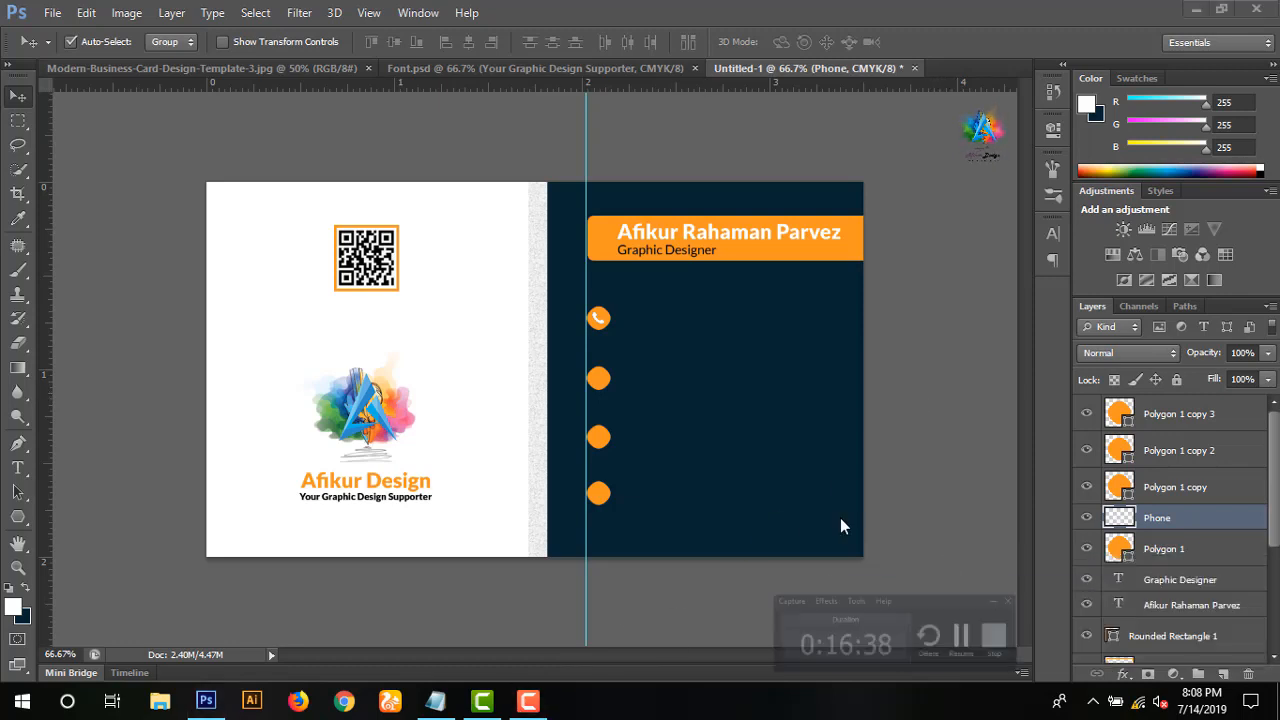
- Place the Message image from the Icon folder, rasterize it, and move its layer directly above Polygon 1 copy
{"action": "left_click", "coordinate": [52, 12]}
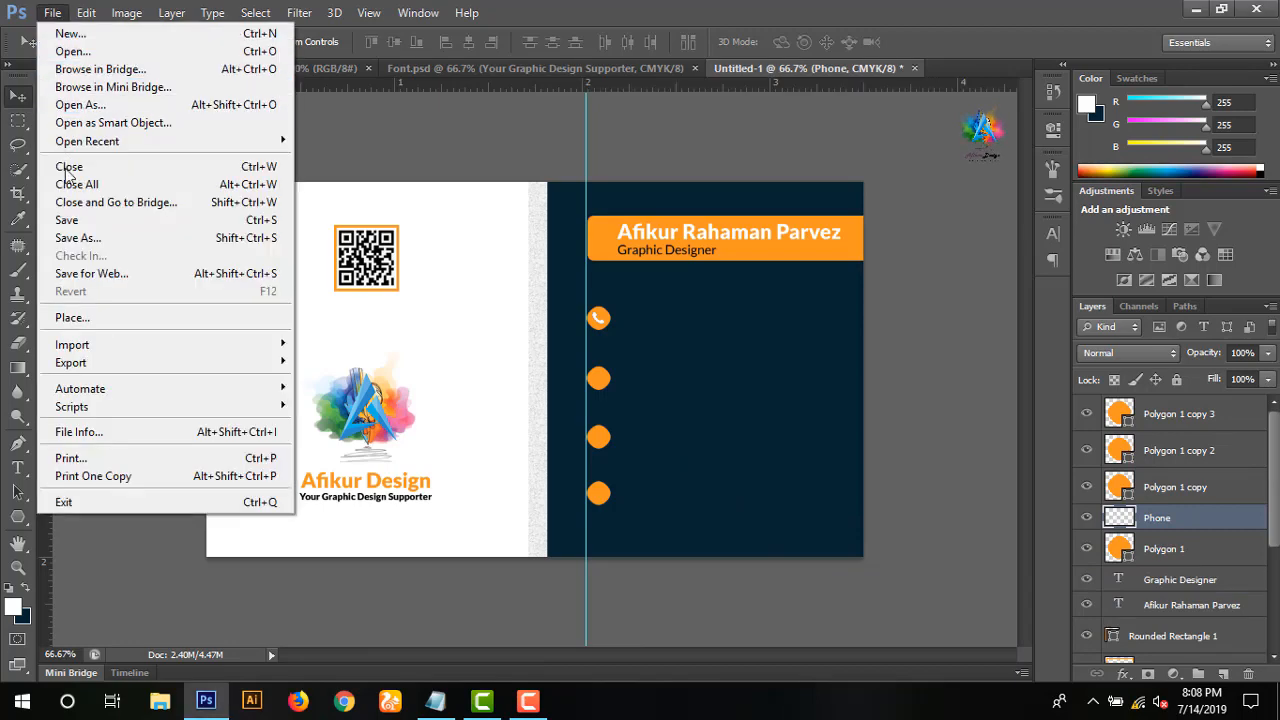
{"action": "left_click", "coordinate": [70, 317]}
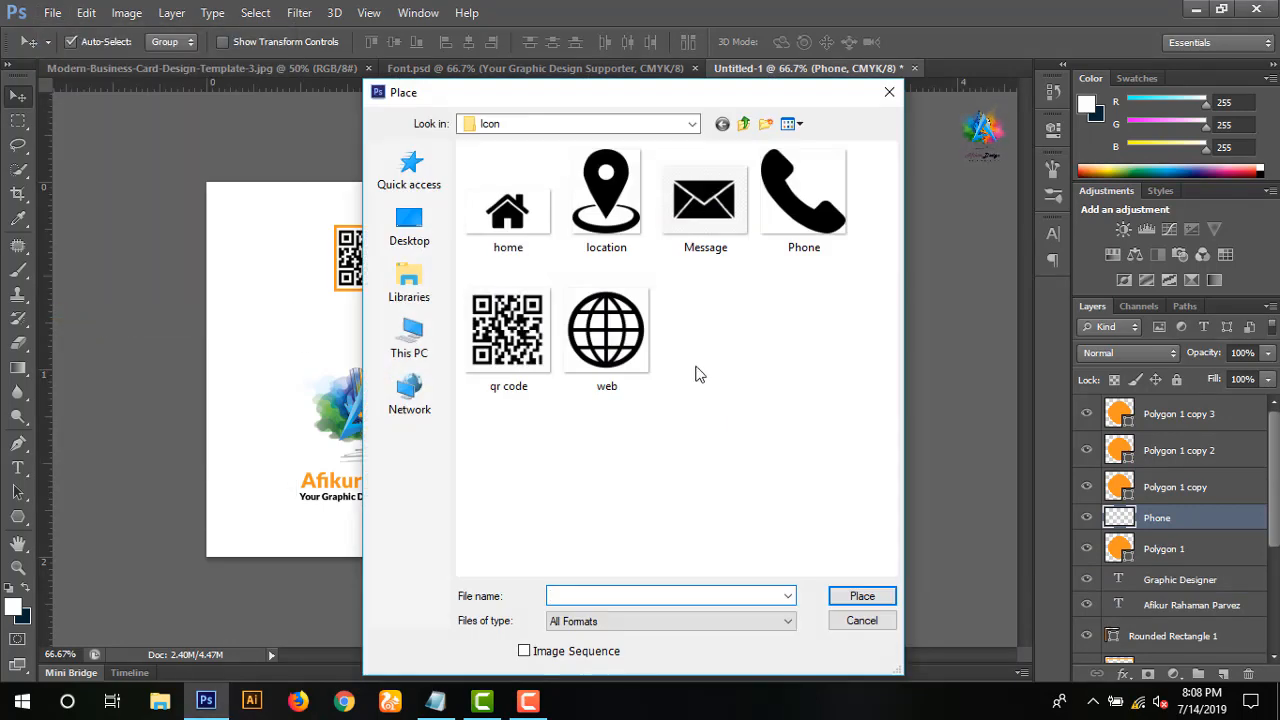
{"action": "double_click", "coordinate": [711, 230]}
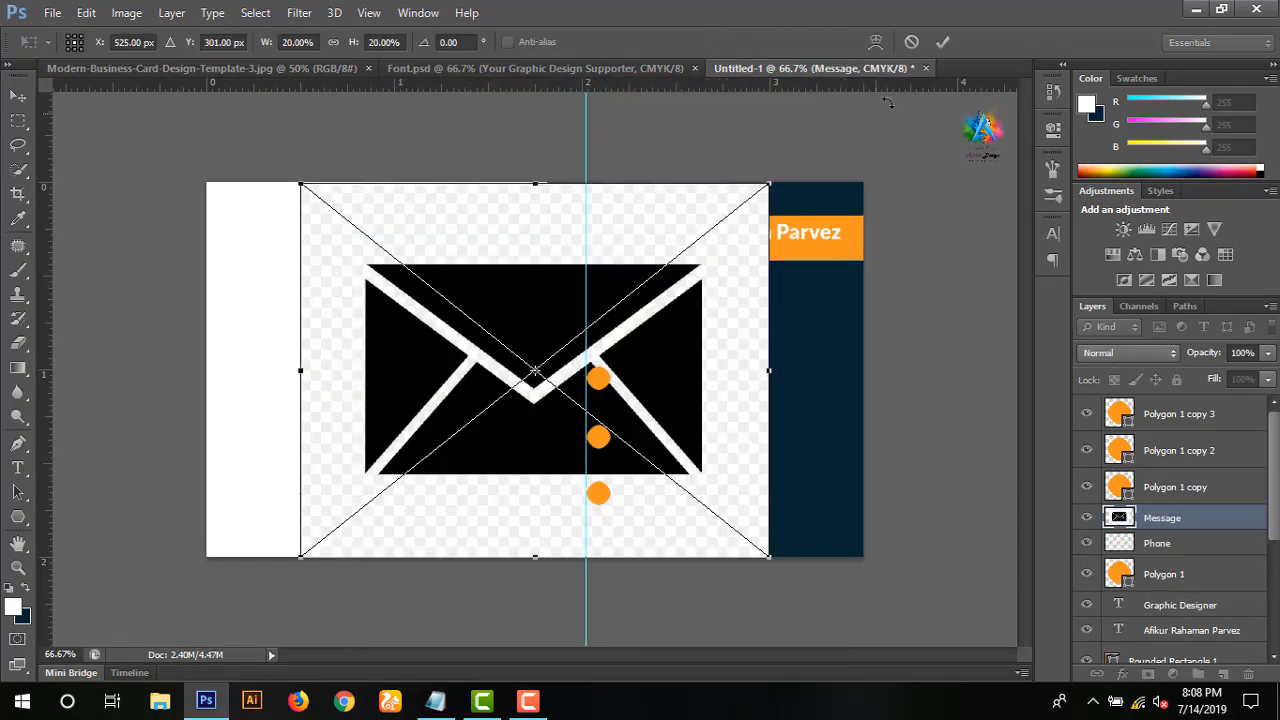
{"action": "left_click", "coordinate": [941, 42]}
{"action": "right_click", "coordinate": [1167, 516]}
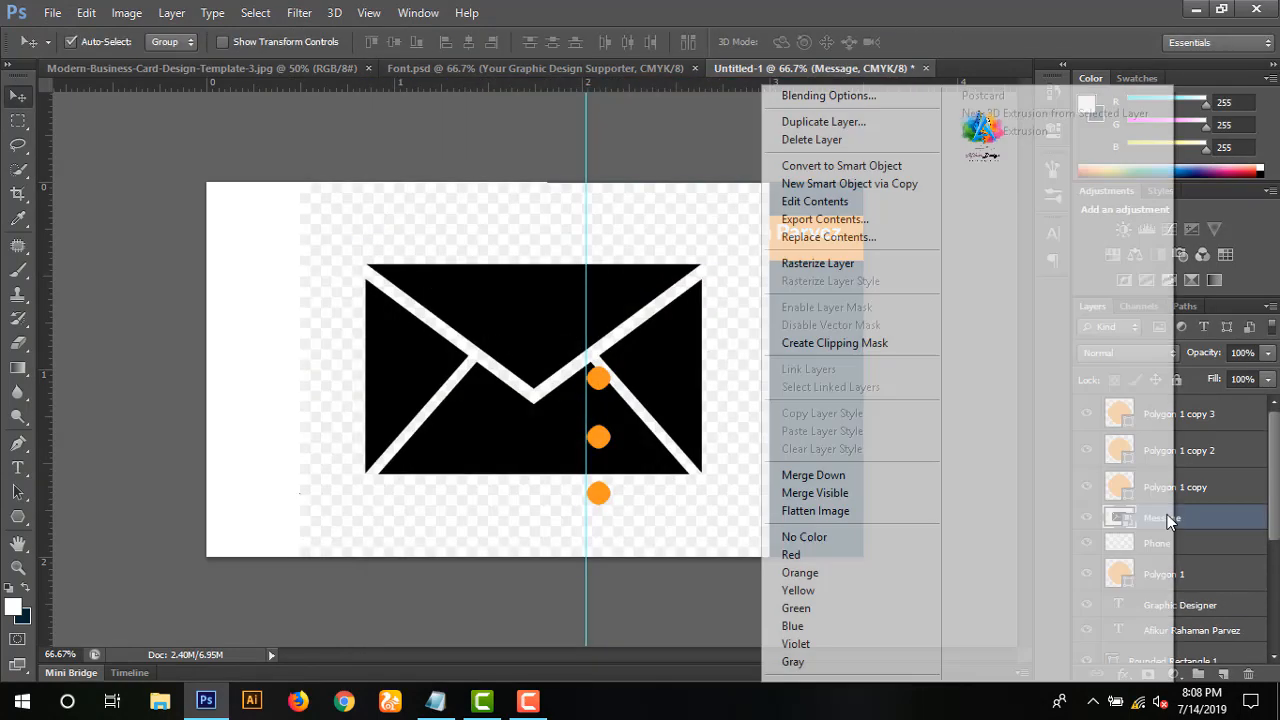
{"action": "left_click", "coordinate": [853, 265]}
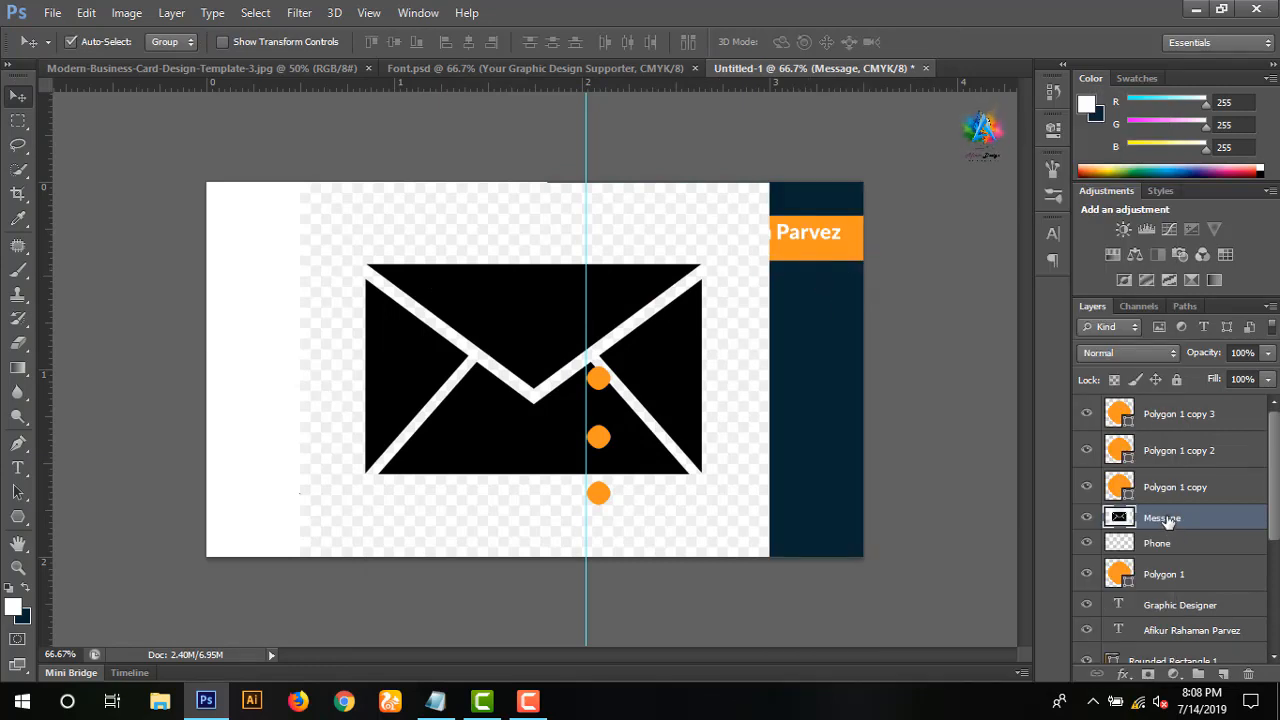
{"action": "left_click_drag", "start_coordinate": [1168, 521], "coordinate": [1166, 489]}
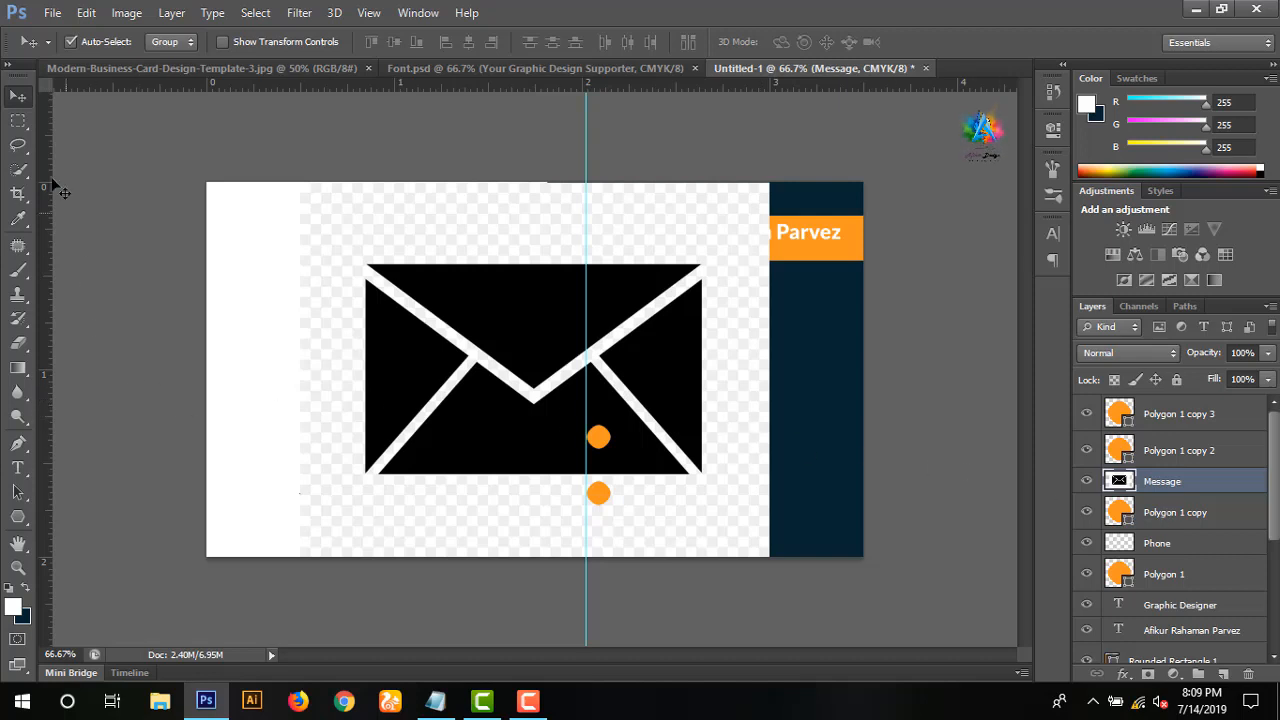
- Select the black envelope shapes with the Magic Wand, invert the selection, delete the surrounding background of the Message layer and deselect
{"action": "right_click", "coordinate": [20, 172]}
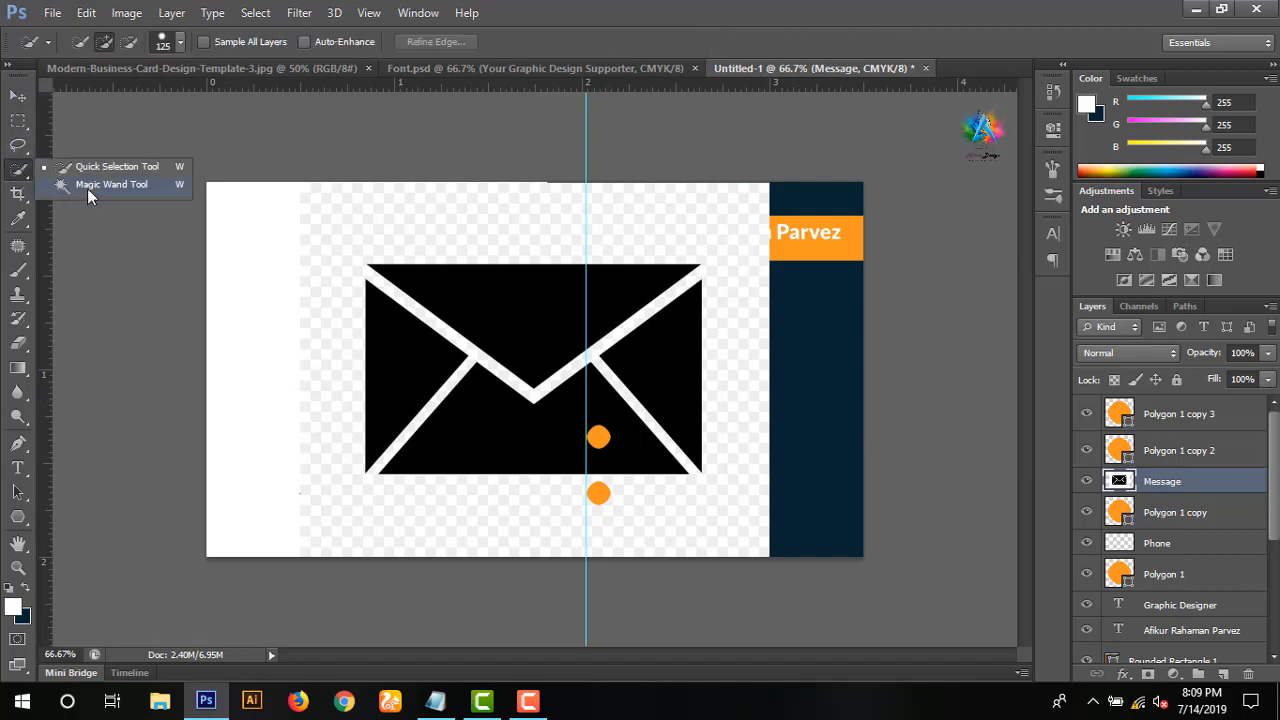
{"action": "left_click", "coordinate": [87, 188]}
{"action": "left_click", "coordinate": [528, 360]}
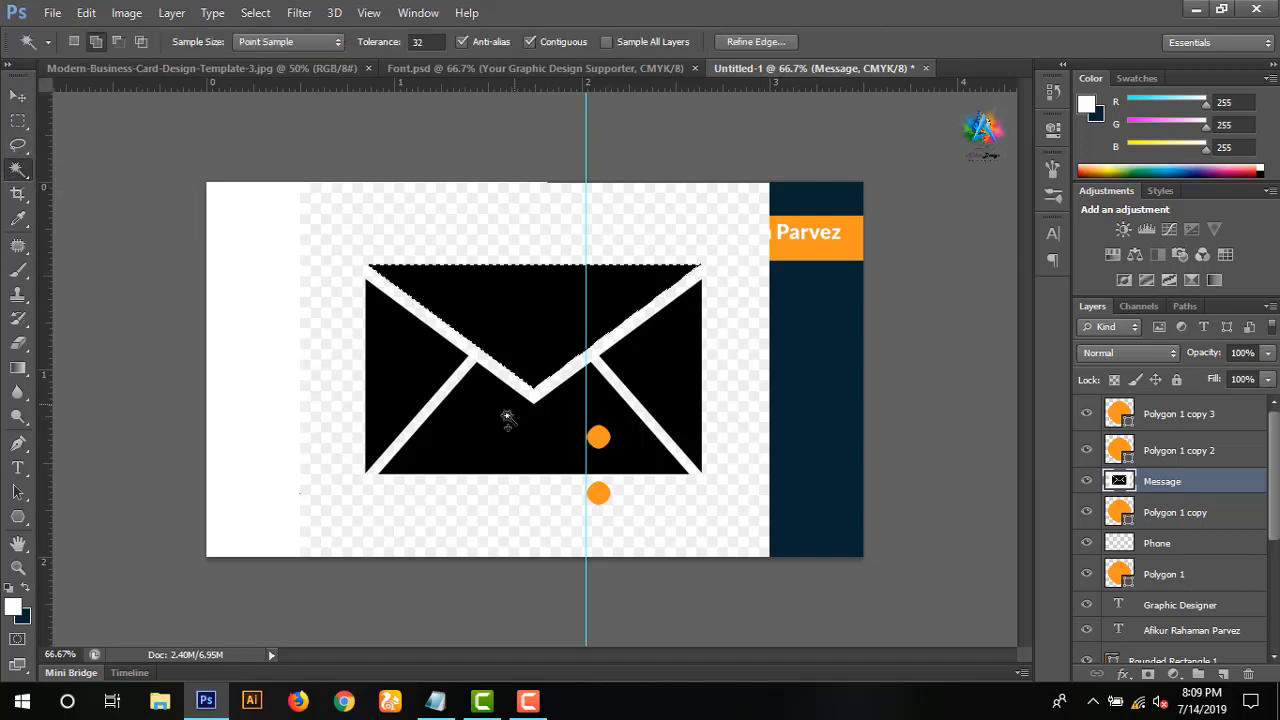
{"action": "left_click", "coordinate": [463, 377]}
{"action": "left_click", "coordinate": [676, 375]}
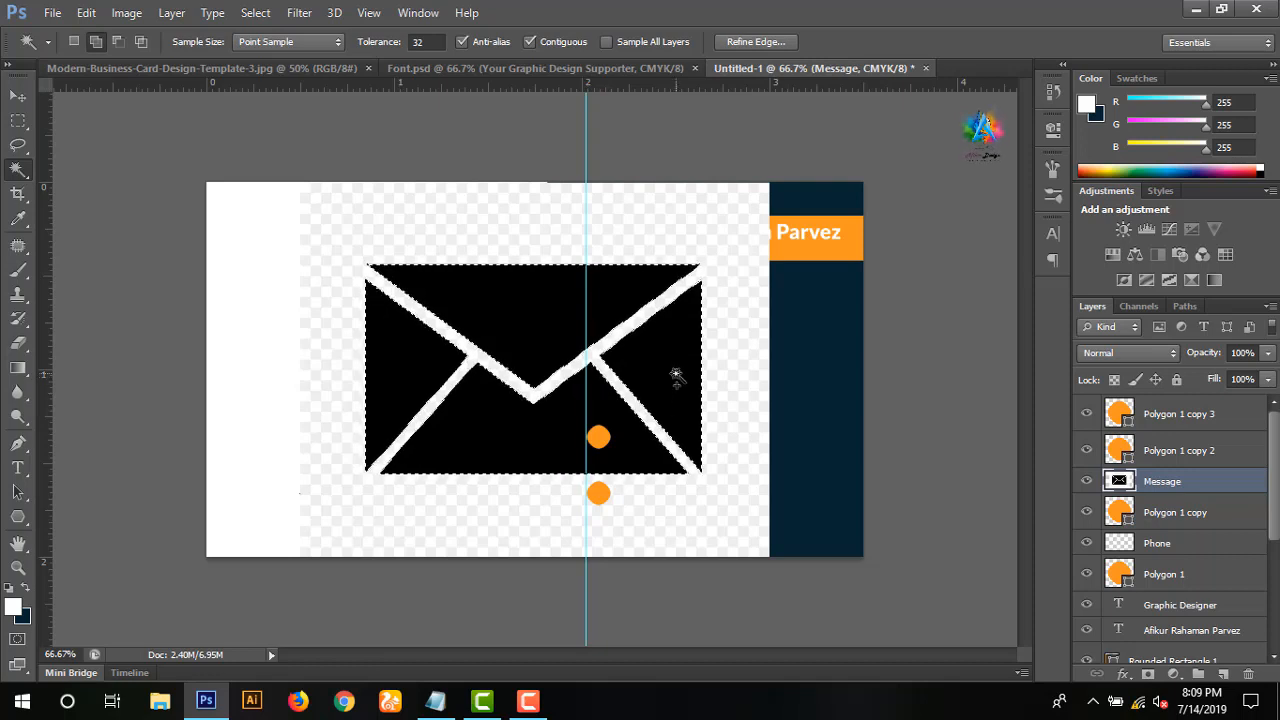
{"action": "key", "text": "ctrl+shift+i"}
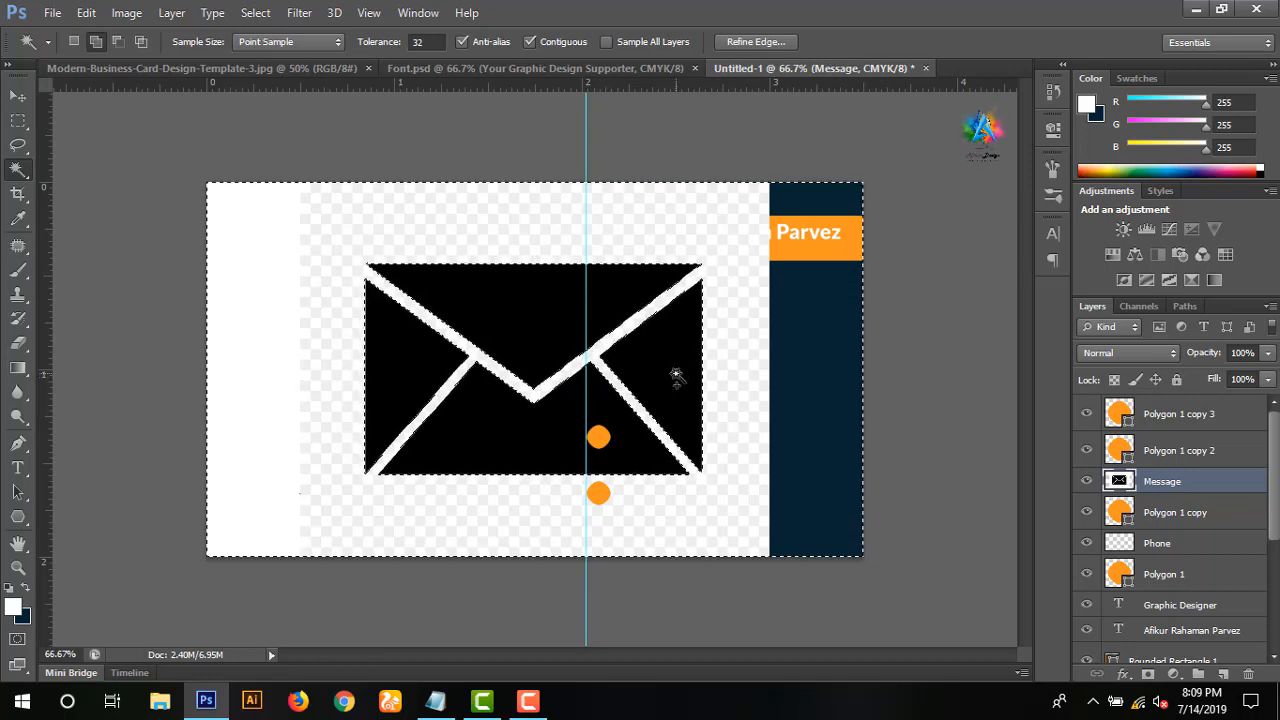
{"action": "key", "text": "Delete"}
{"action": "key", "text": "ctrl+d"}
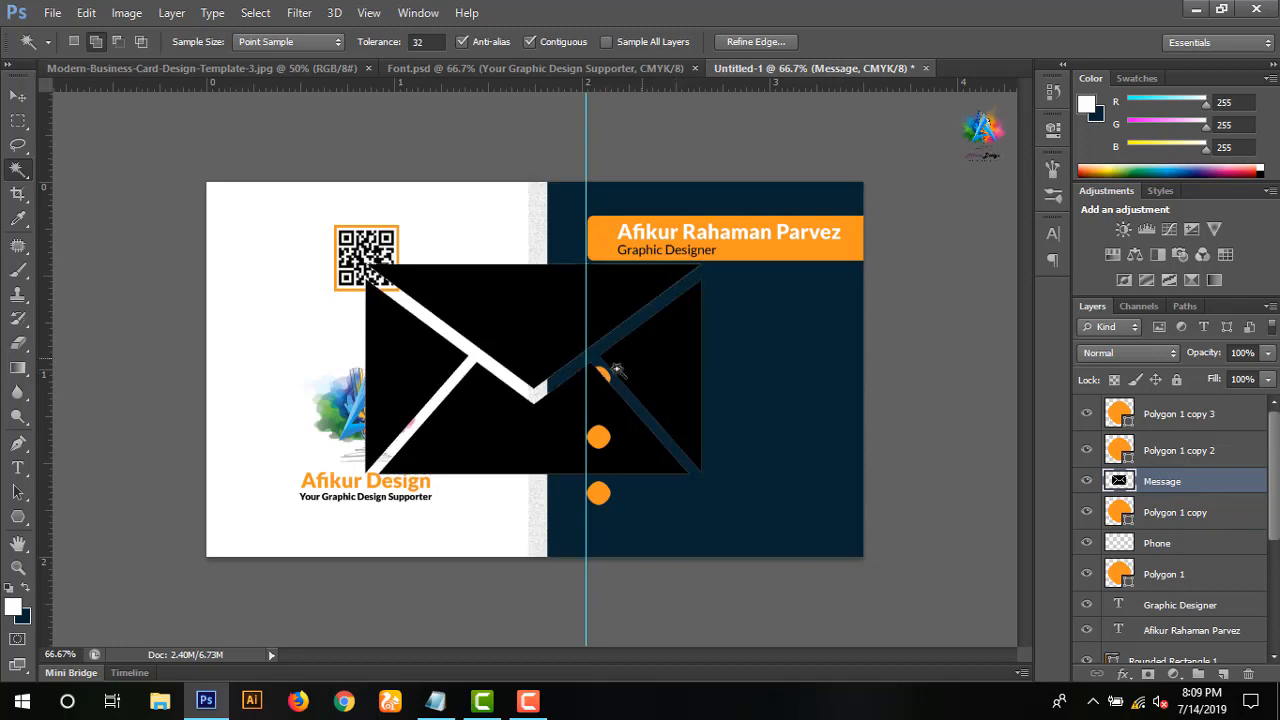
- Scale the envelope icon down to about 4% and centre it on the second orange circle
{"action": "left_click", "coordinate": [19, 99]}
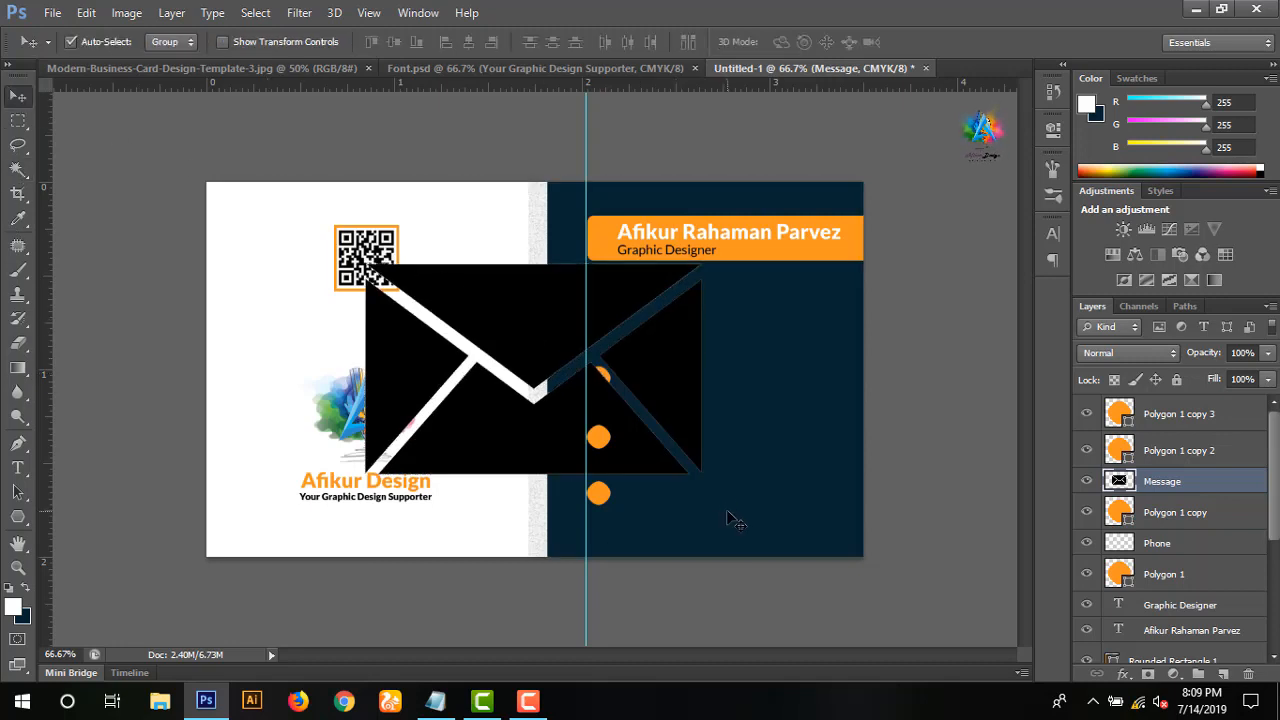
{"action": "key", "text": "ctrl+t"}
{"action": "left_click_drag", "start_coordinate": [766, 553], "coordinate": [619, 380]}
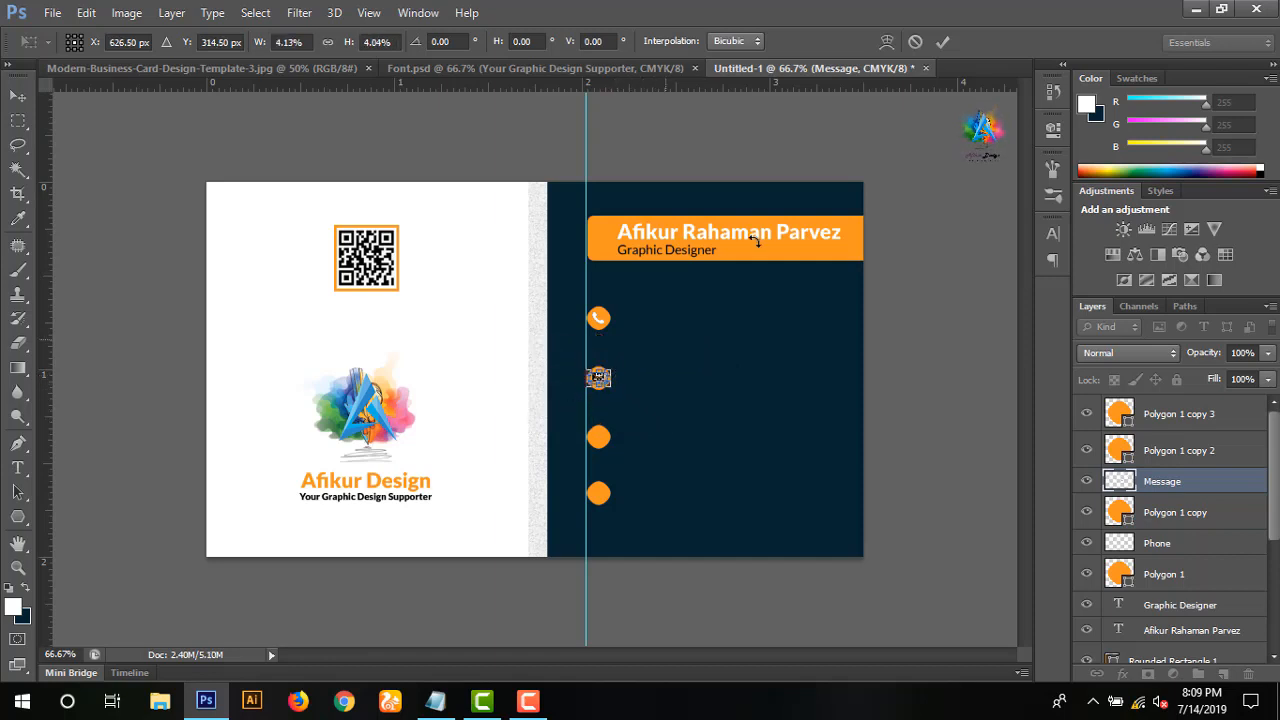
{"action": "left_click", "coordinate": [942, 41]}
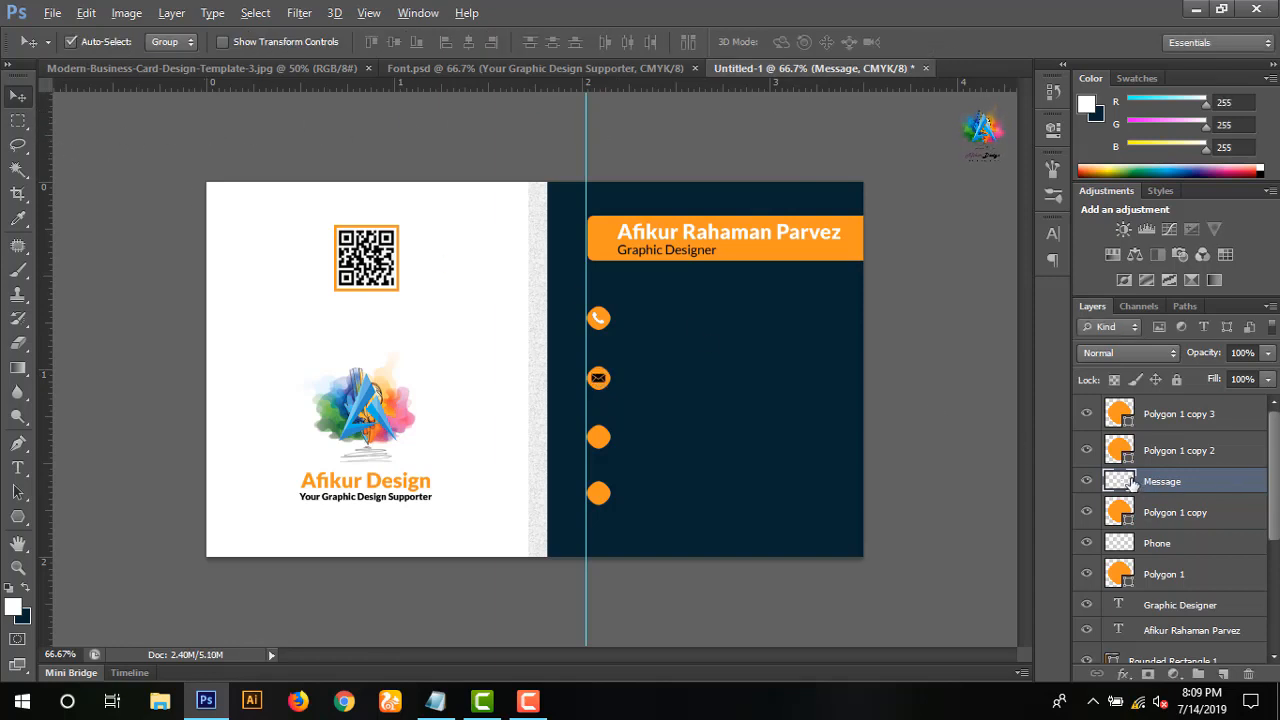
- Select the envelope icon's pixels on the Message layer, fill them with white and deselect
{"action": "key", "text": "alt"}
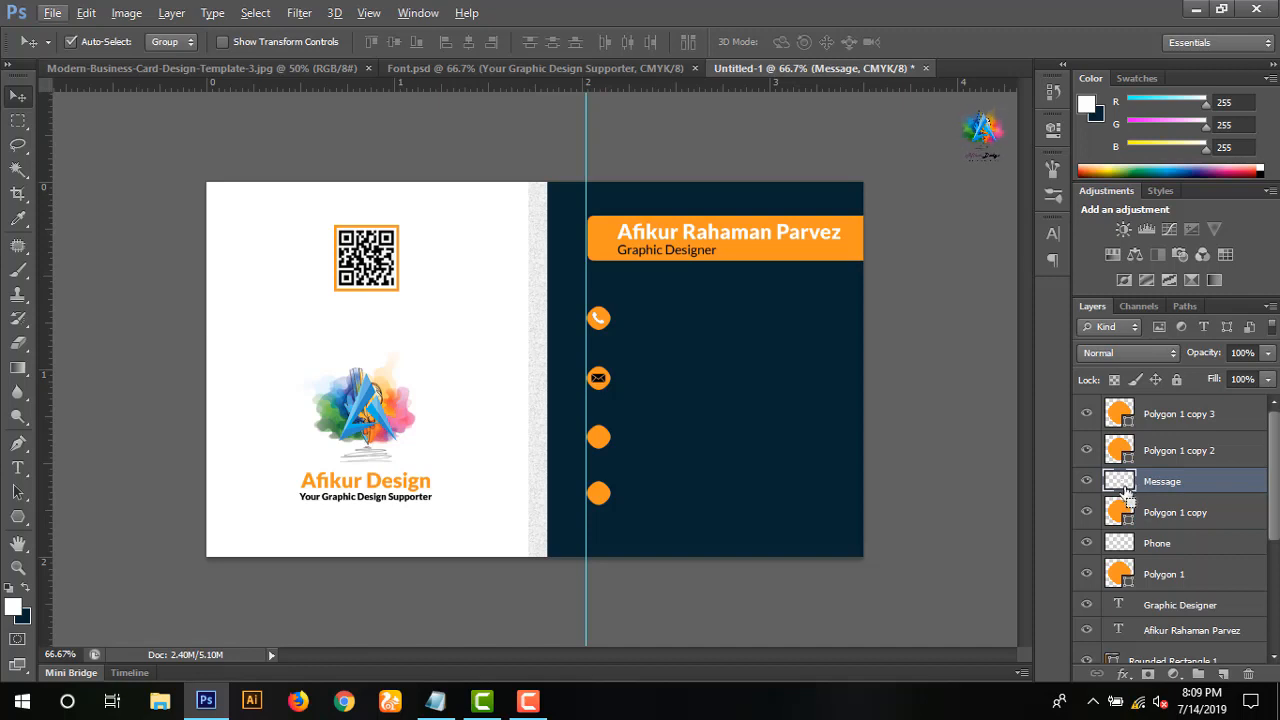
{"action": "left_click", "coordinate": [1124, 489], "text": "ctrl"}
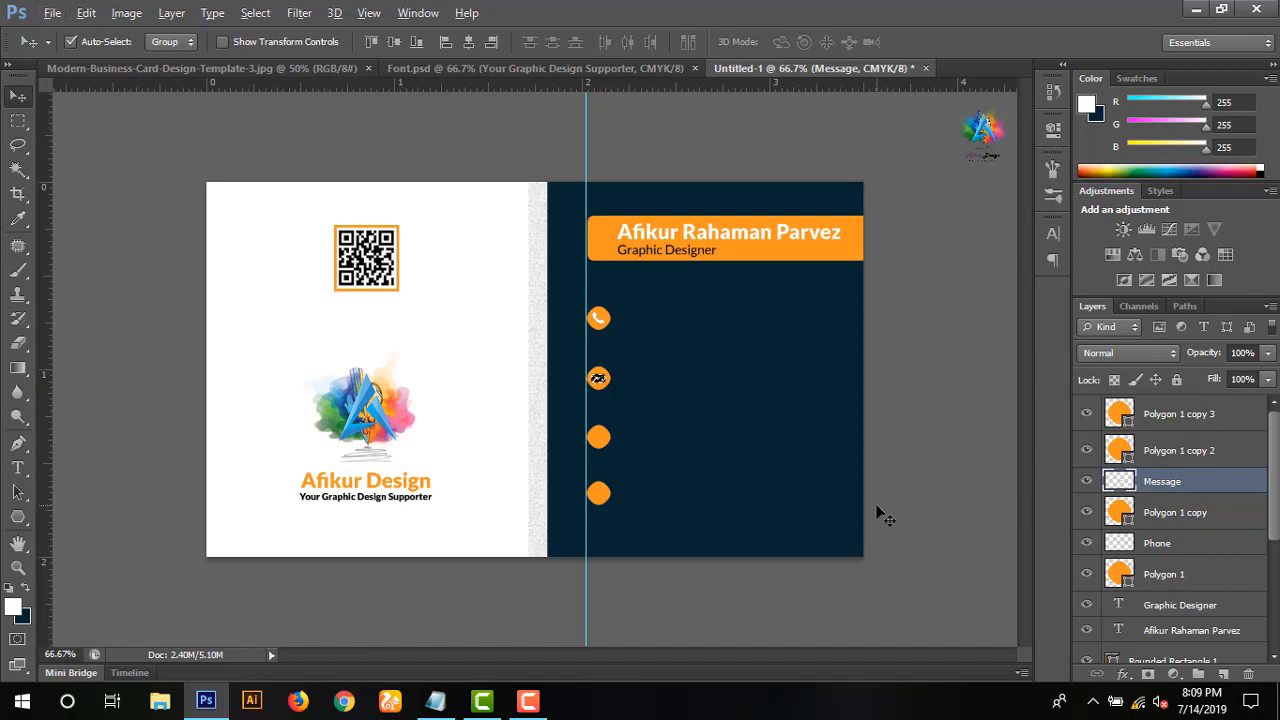
{"action": "key", "text": "ctrl+d"}
- Place the web image from the Icon folder, scaled to about 0.46% and centred on the third orange circle
{"action": "left_click", "coordinate": [50, 13]}
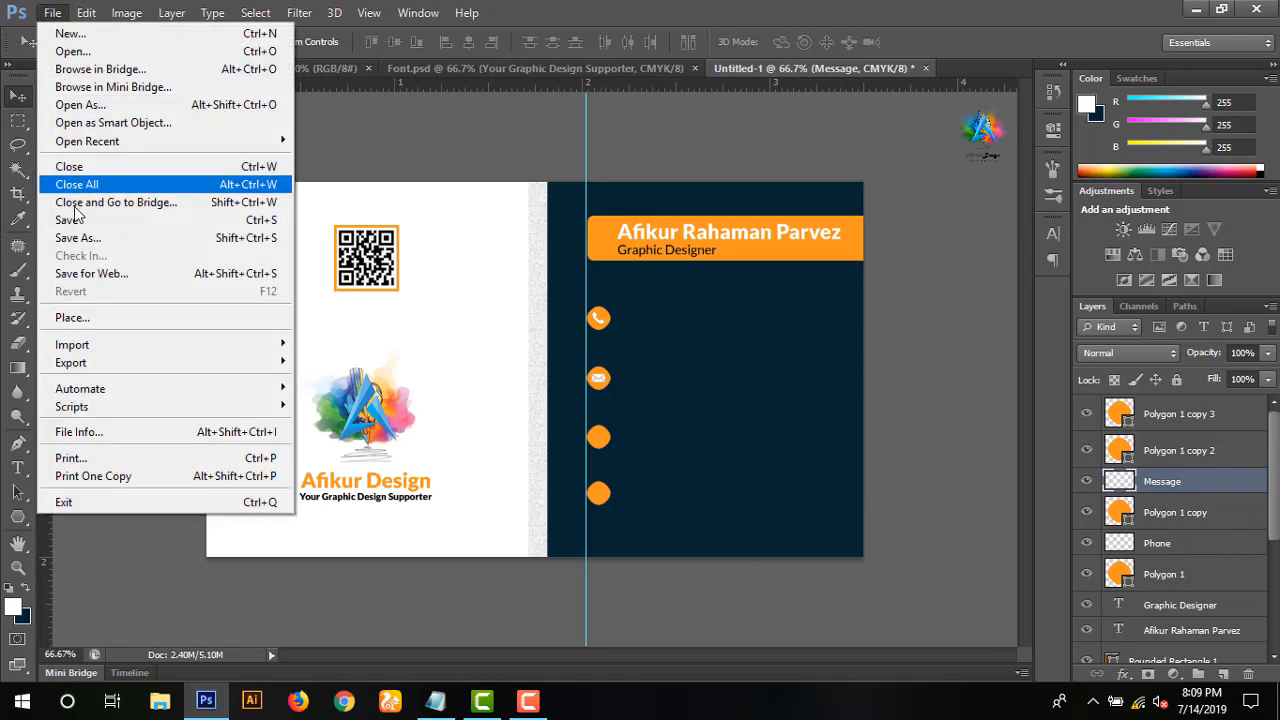
{"action": "left_click", "coordinate": [96, 320]}
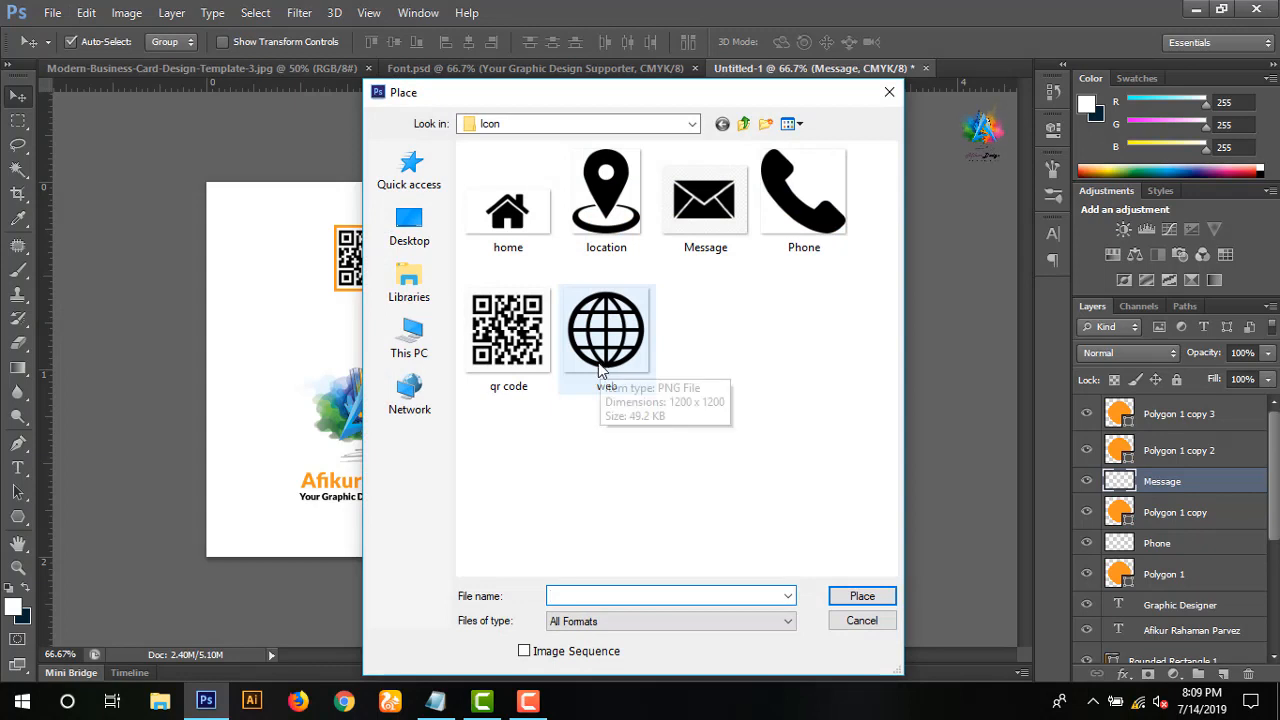
{"action": "double_click", "coordinate": [606, 330]}
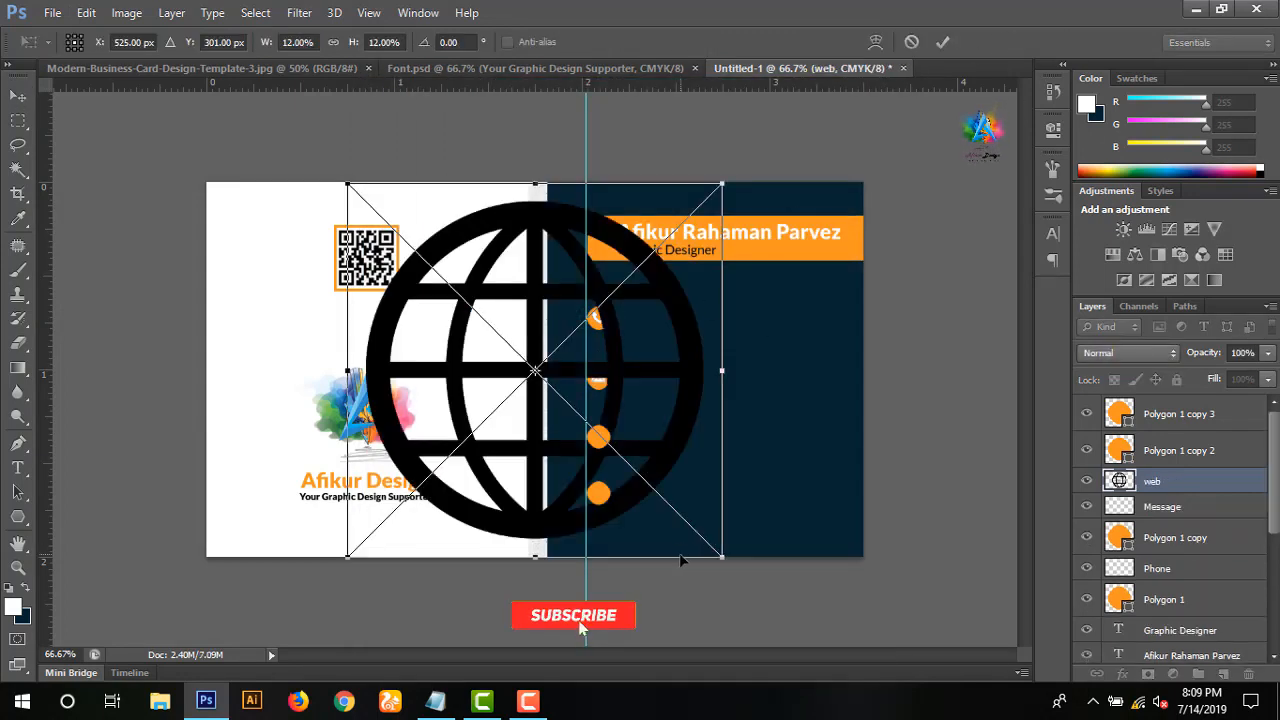
{"action": "left_click_drag", "start_coordinate": [724, 559], "coordinate": [643, 478]}
{"action": "left_click_drag", "start_coordinate": [595, 474], "coordinate": [609, 522]}
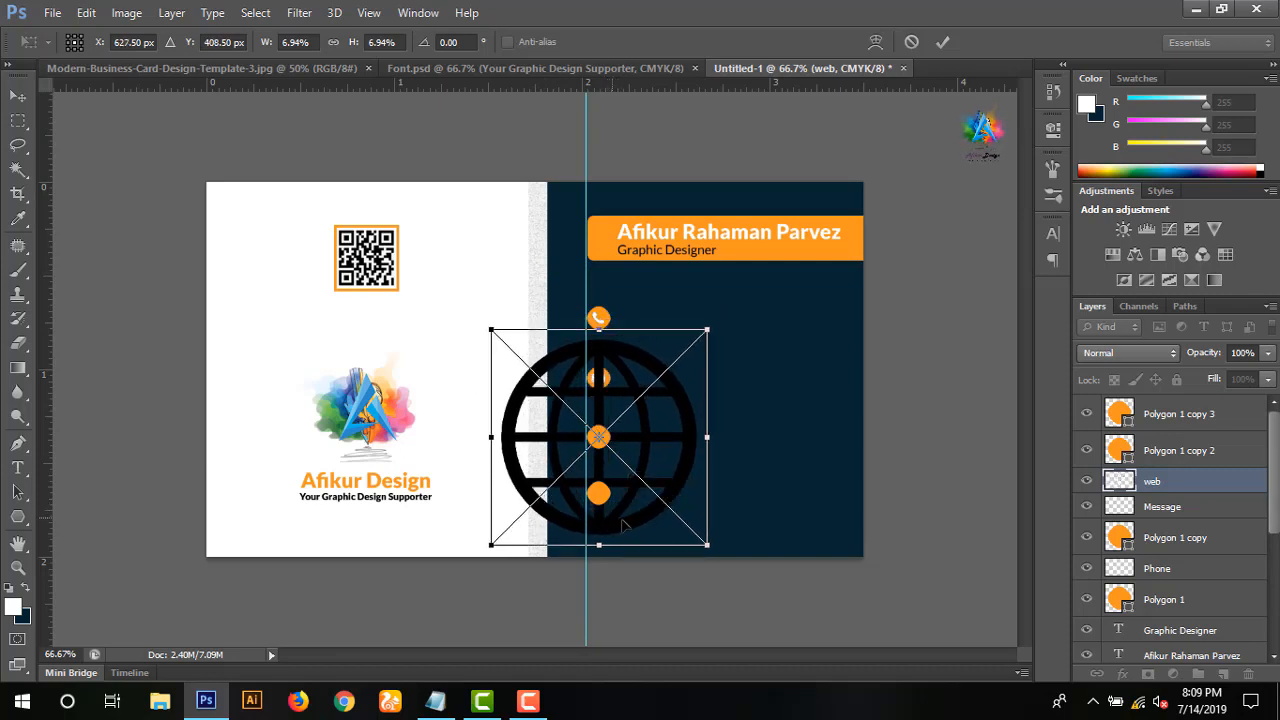
{"action": "left_click_drag", "start_coordinate": [707, 545], "coordinate": [609, 447]}
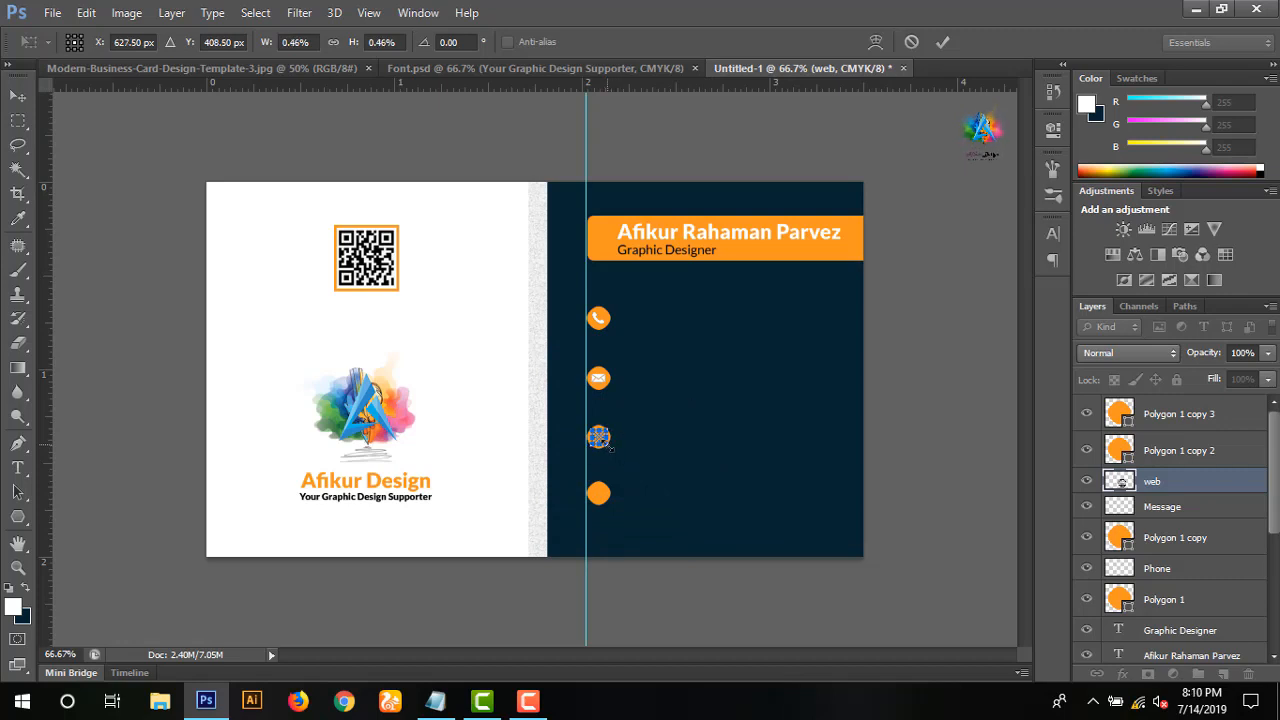
{"action": "left_click", "coordinate": [943, 42]}
- Move the web layer directly above Polygon 1 copy 2 and rasterize it
{"action": "left_click_drag", "start_coordinate": [1155, 479], "coordinate": [1152, 447]}
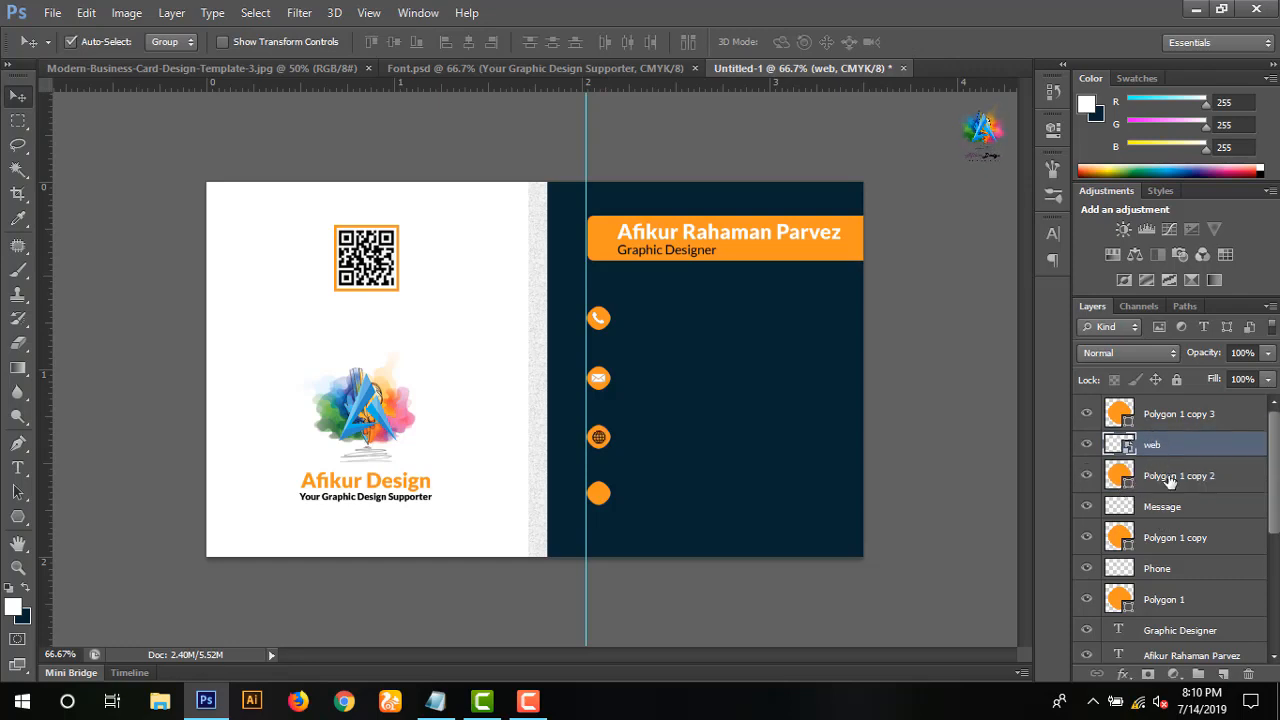
{"action": "right_click", "coordinate": [1150, 446]}
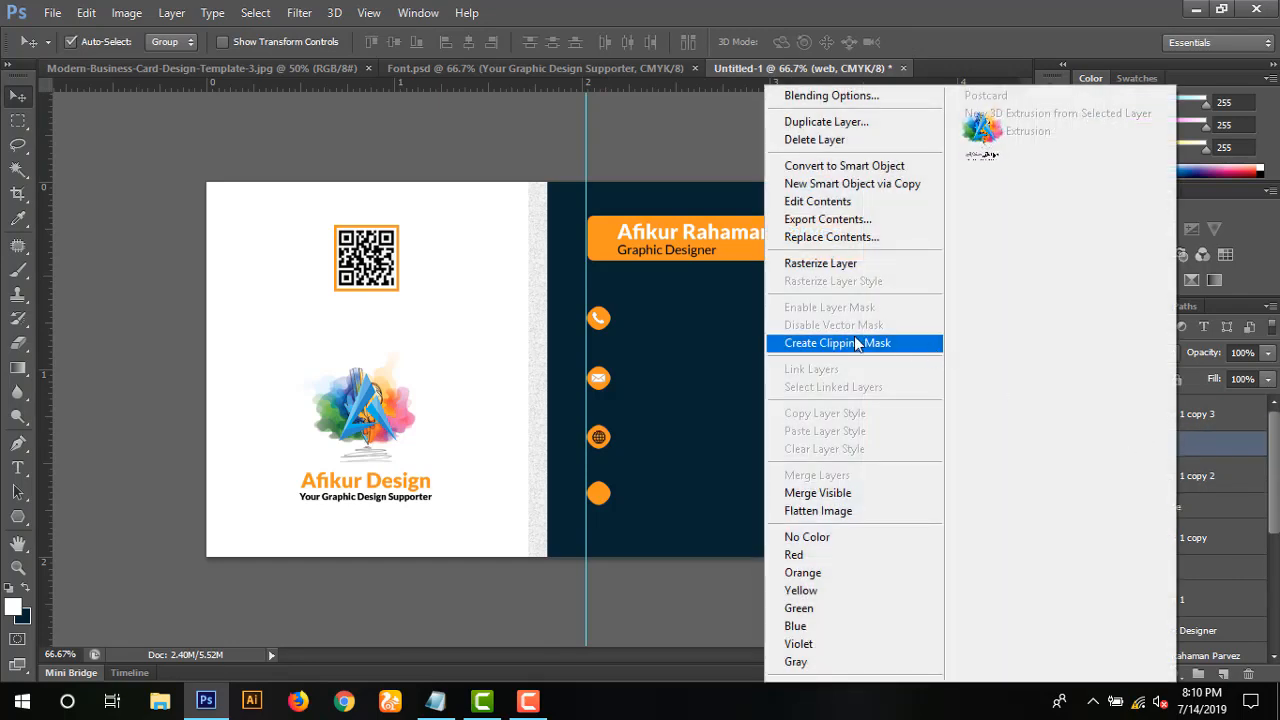
{"action": "left_click", "coordinate": [843, 265]}
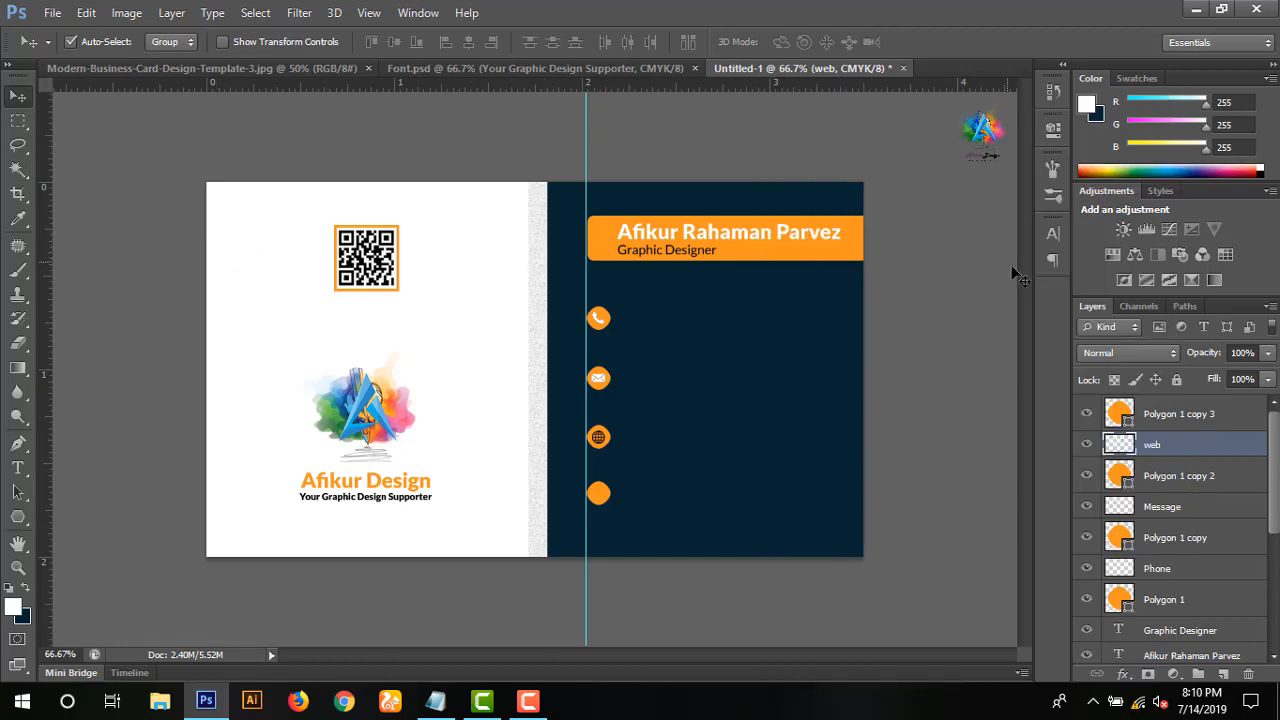
- Shrink the globe icon slightly to fit inside its orange circle and fill it with white
{"action": "left_click", "coordinate": [1120, 445], "text": "ctrl"}
{"action": "key", "text": "ctrl+t"}
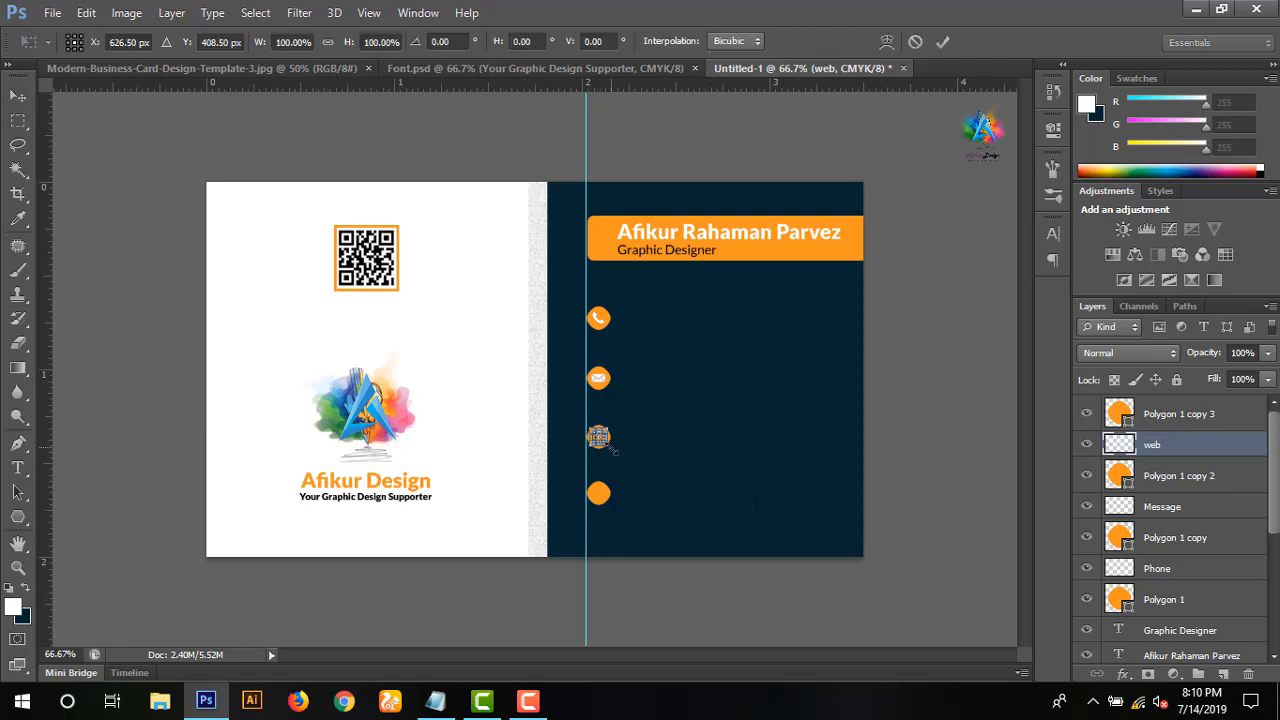
{"action": "left_click_drag", "start_coordinate": [613, 450], "coordinate": [609, 448]}
{"action": "left_click", "coordinate": [942, 42]}
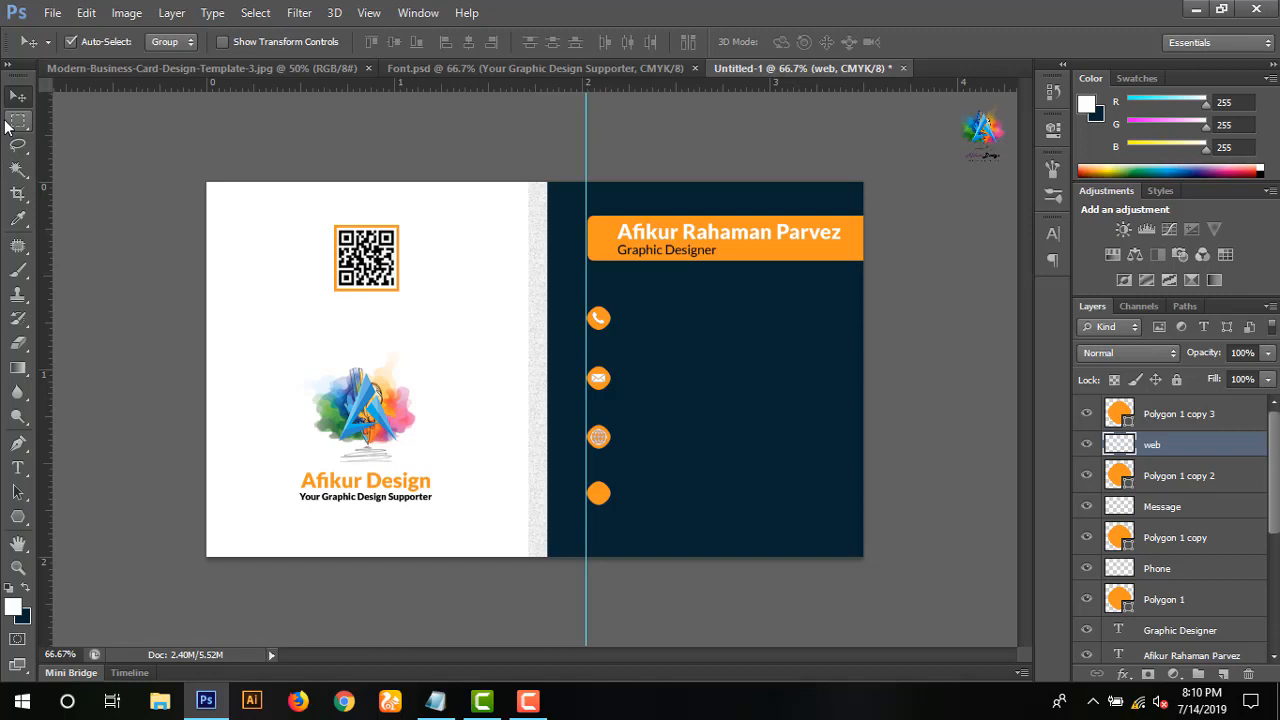
- Place the location image from the Icon folder directly above Polygon 1 copy 3 and rasterize its layer
{"action": "left_click", "coordinate": [1198, 413]}
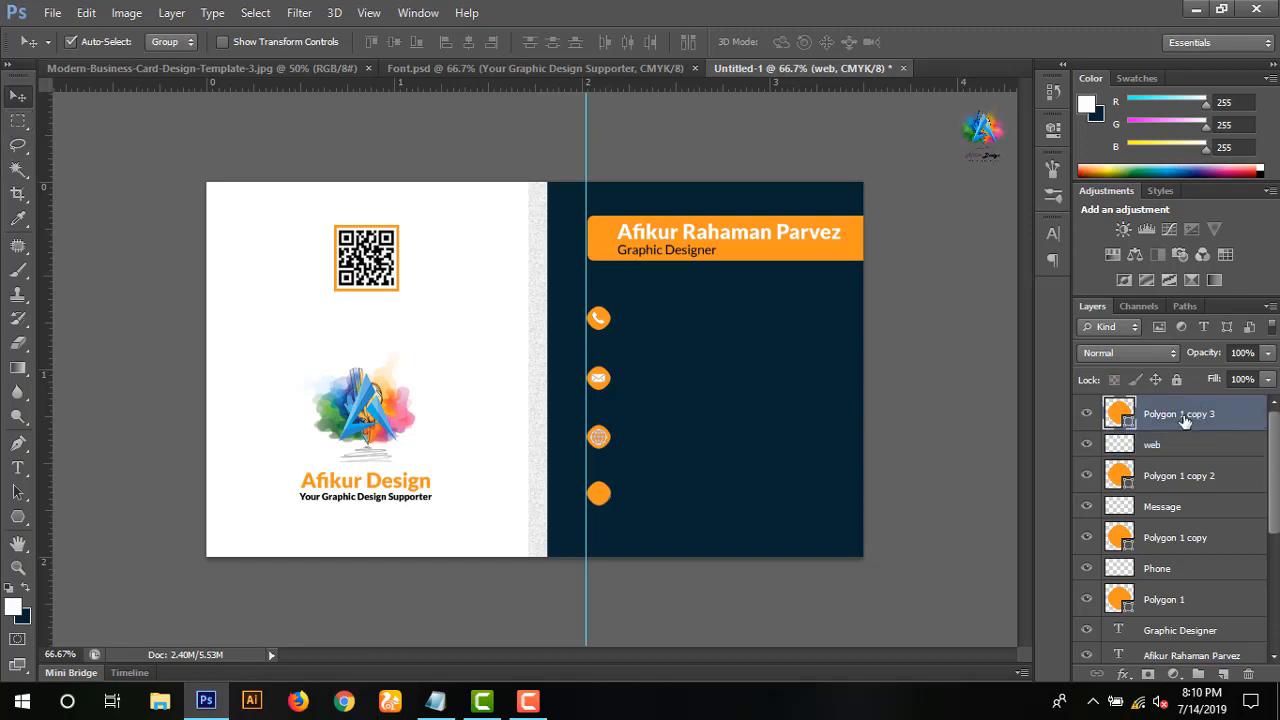
{"action": "left_click", "coordinate": [52, 12]}
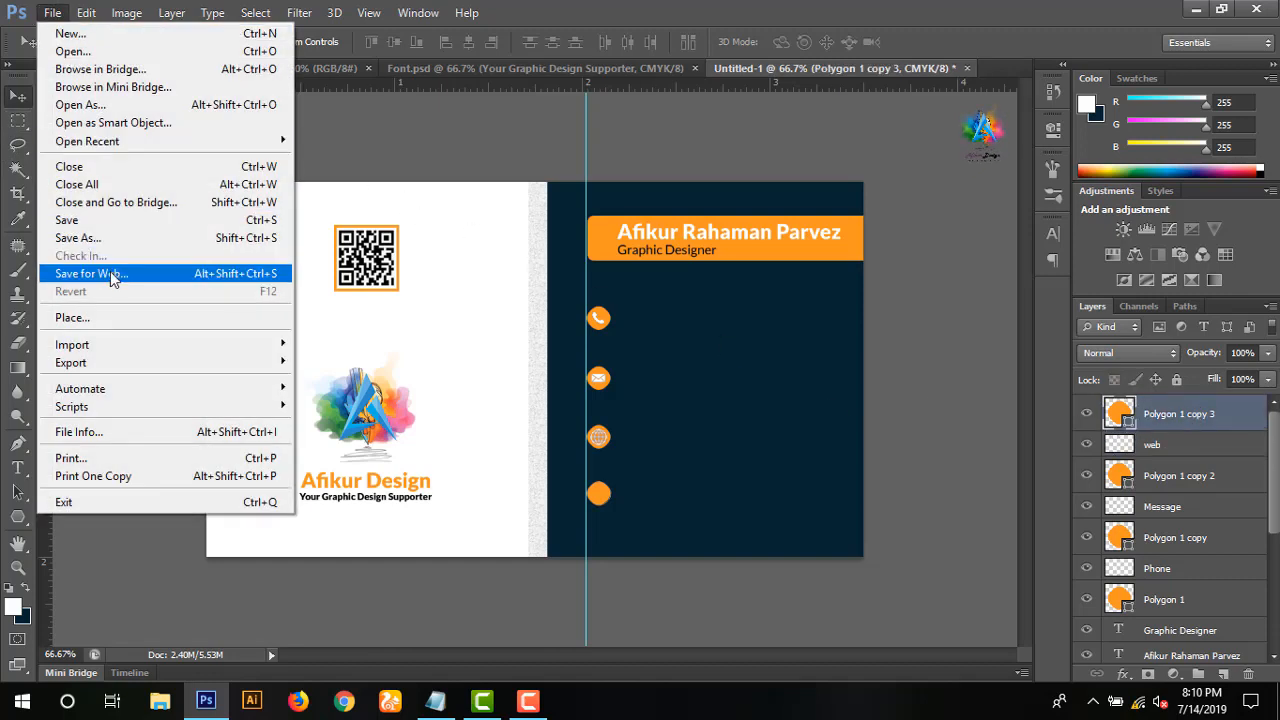
{"action": "left_click", "coordinate": [108, 317]}
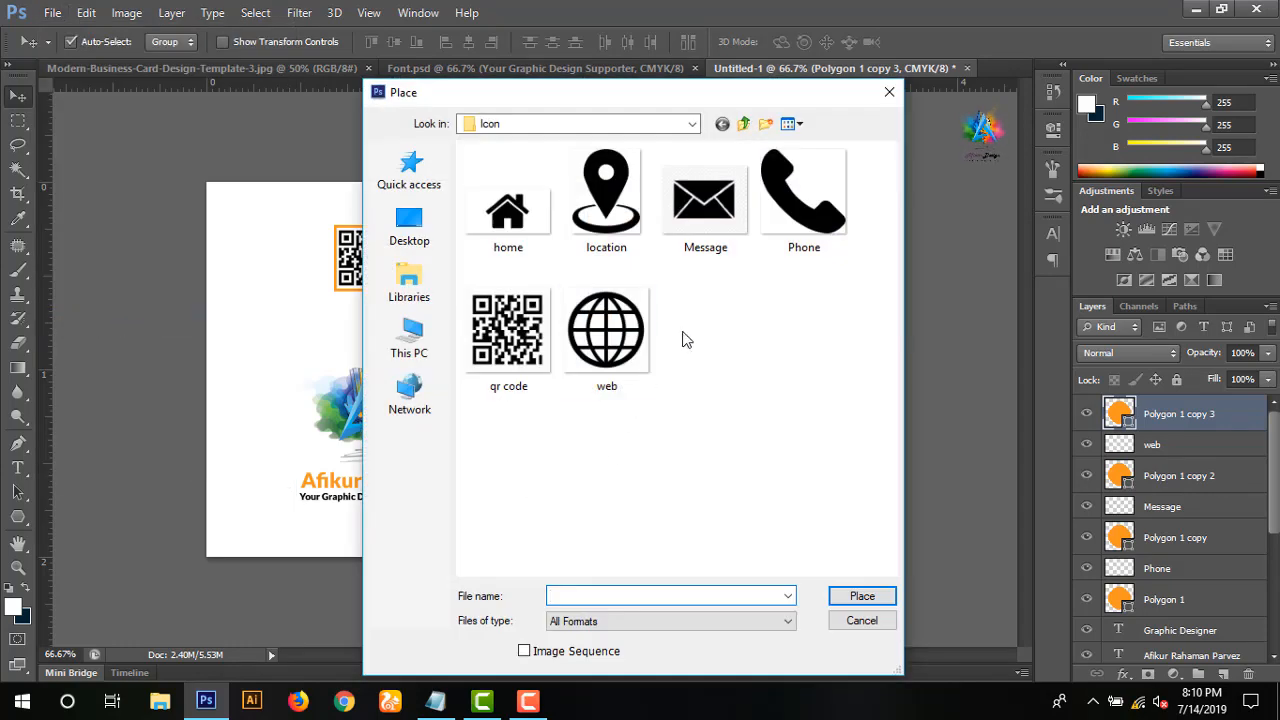
{"action": "double_click", "coordinate": [612, 224]}
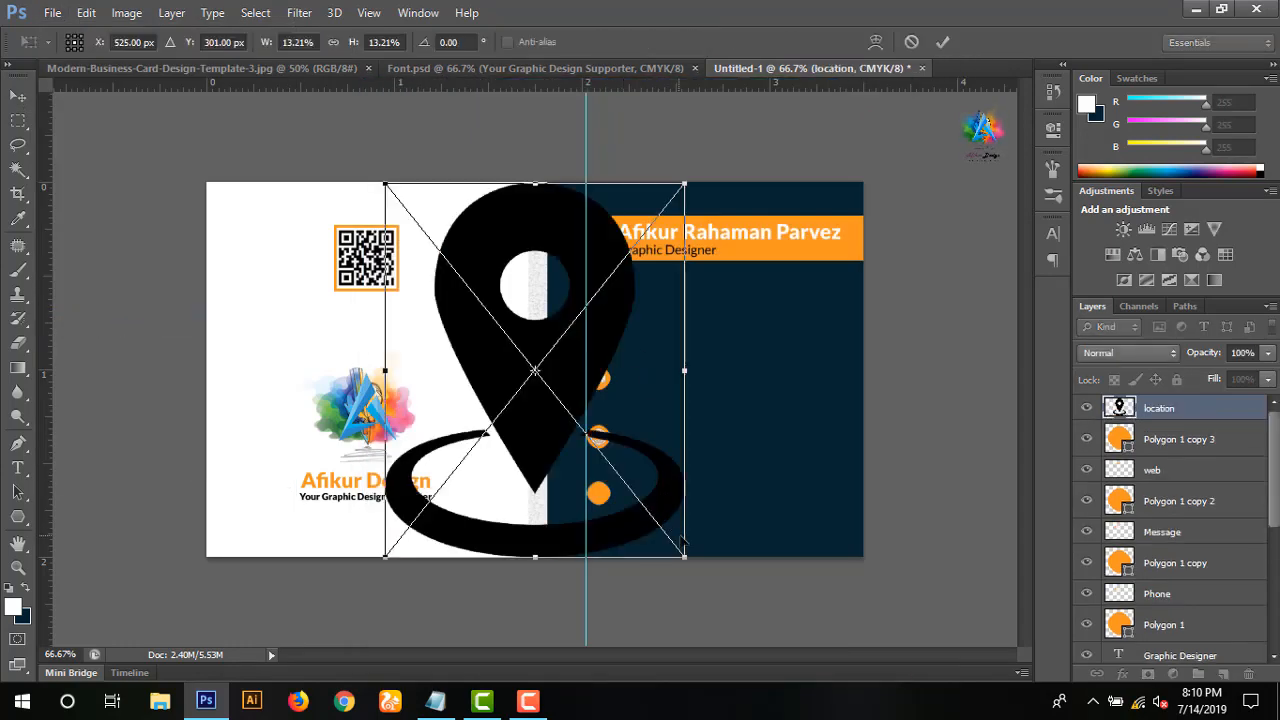
{"action": "left_click", "coordinate": [943, 42]}
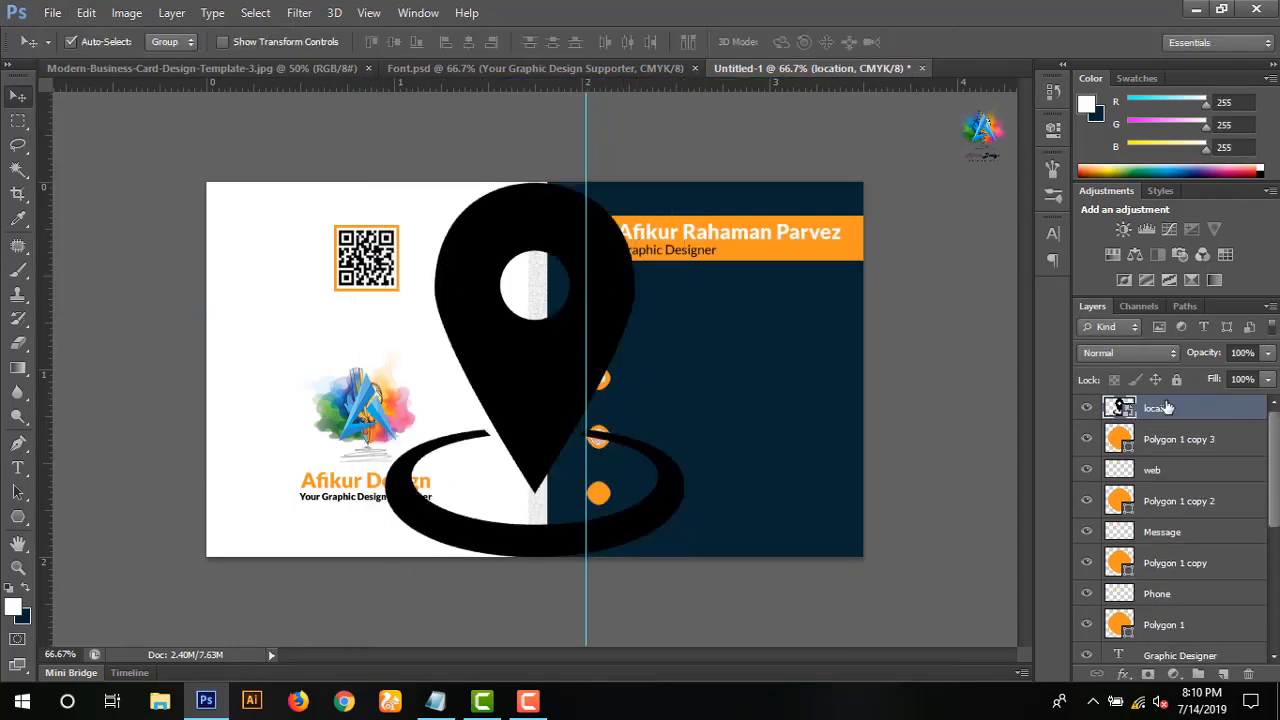
{"action": "right_click", "coordinate": [1165, 408]}
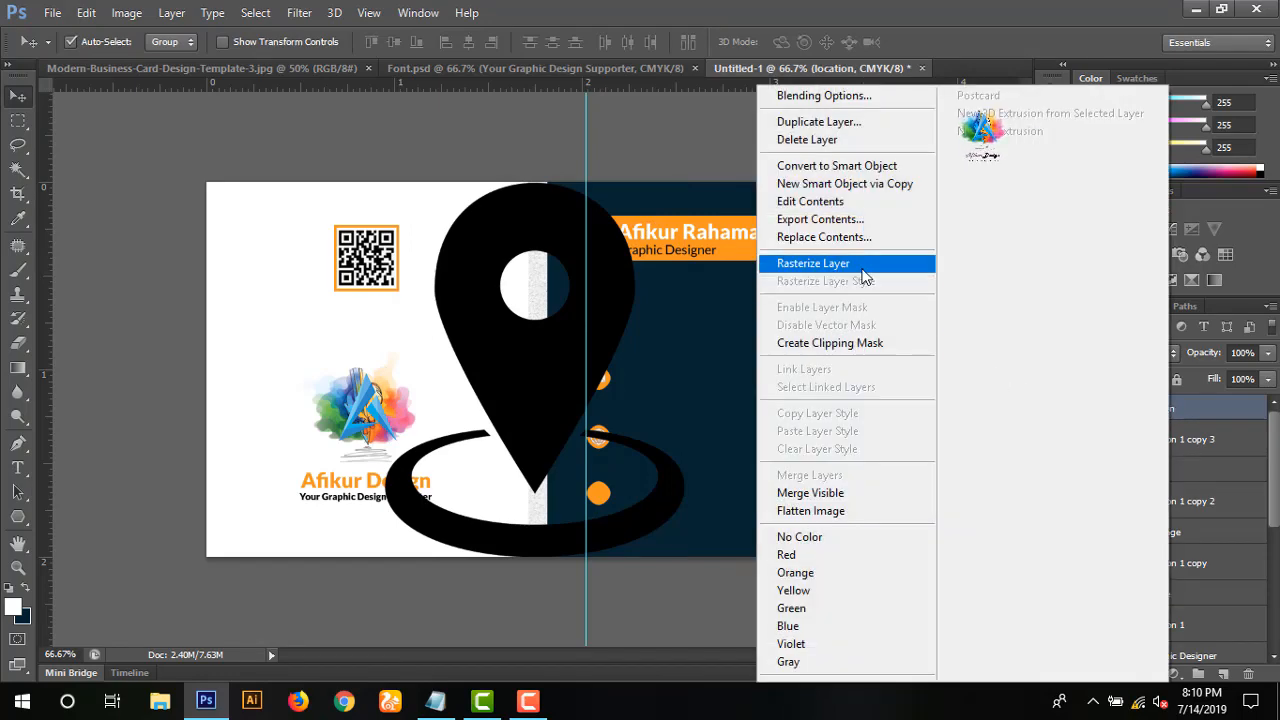
{"action": "left_click", "coordinate": [820, 263]}
- Scale the location pin icon down and fit it inside the lowest orange circle
{"action": "key", "text": "ctrl+t"}
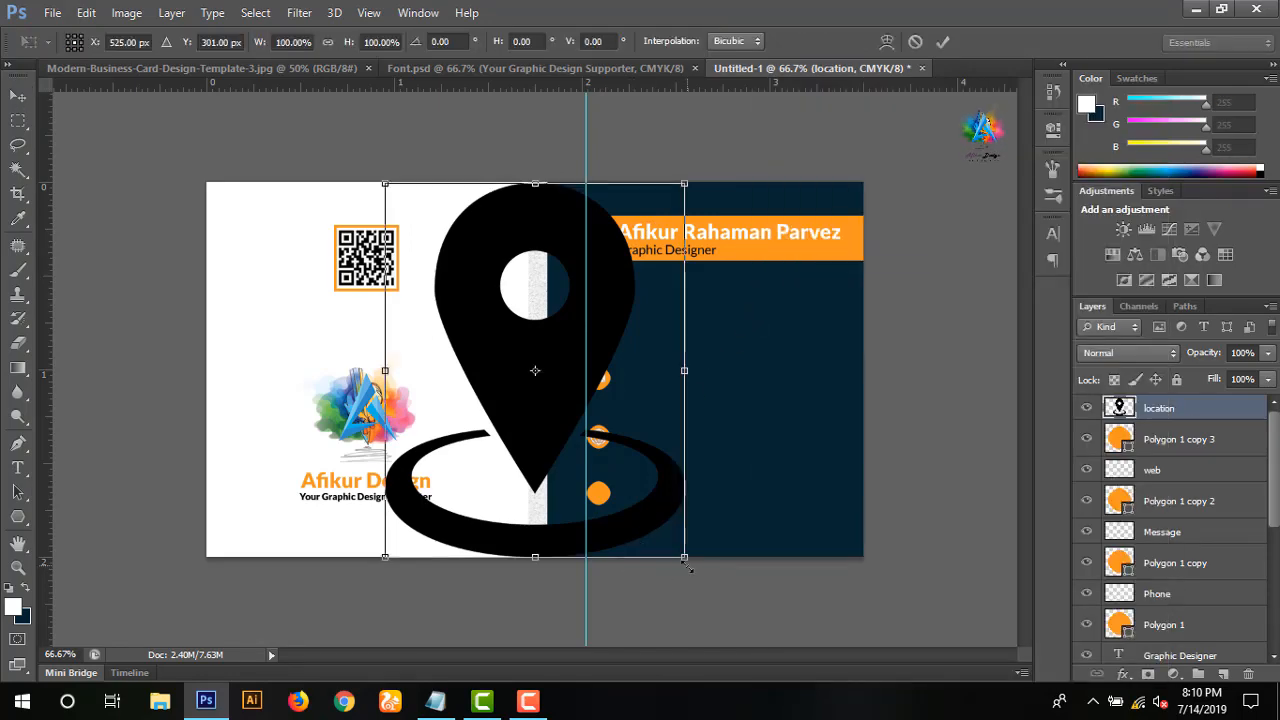
{"action": "left_click_drag", "start_coordinate": [682, 552], "coordinate": [593, 497]}
{"action": "left_click", "coordinate": [945, 41]}
{"action": "key", "text": "ctrl+t"}
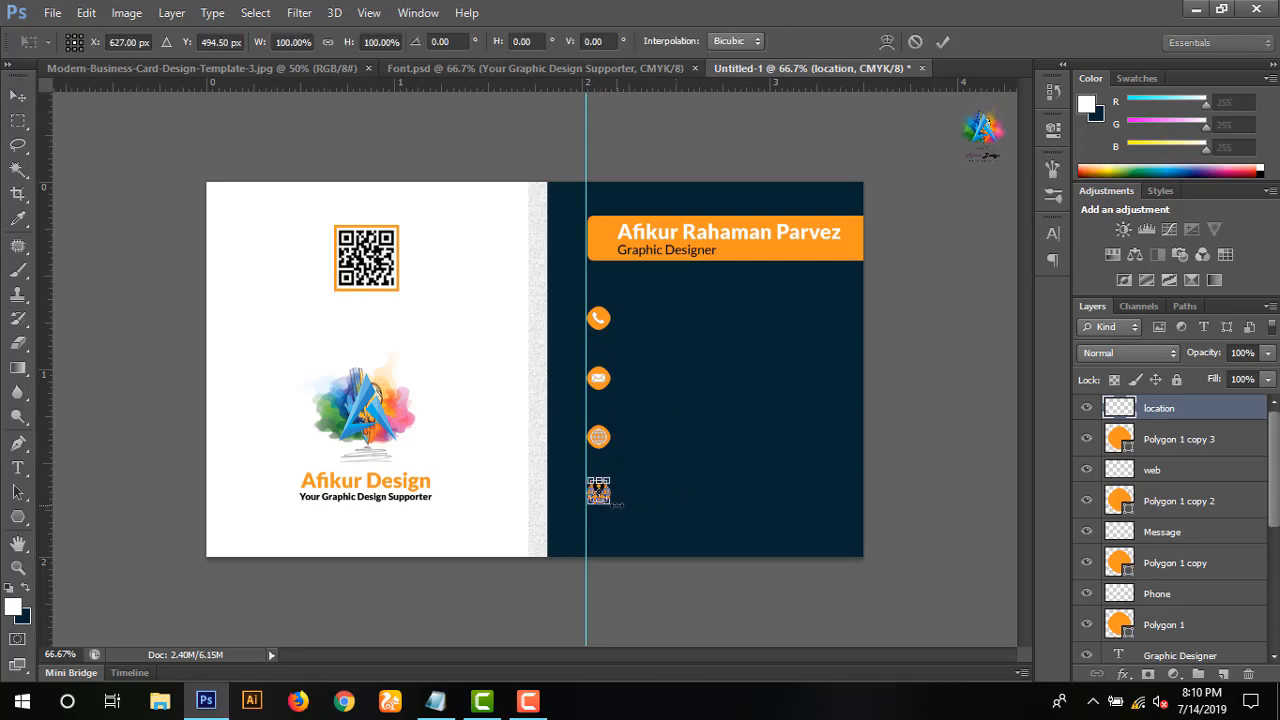
{"action": "left_click_drag", "start_coordinate": [612, 508], "coordinate": [614, 500]}
{"action": "left_click", "coordinate": [942, 42]}
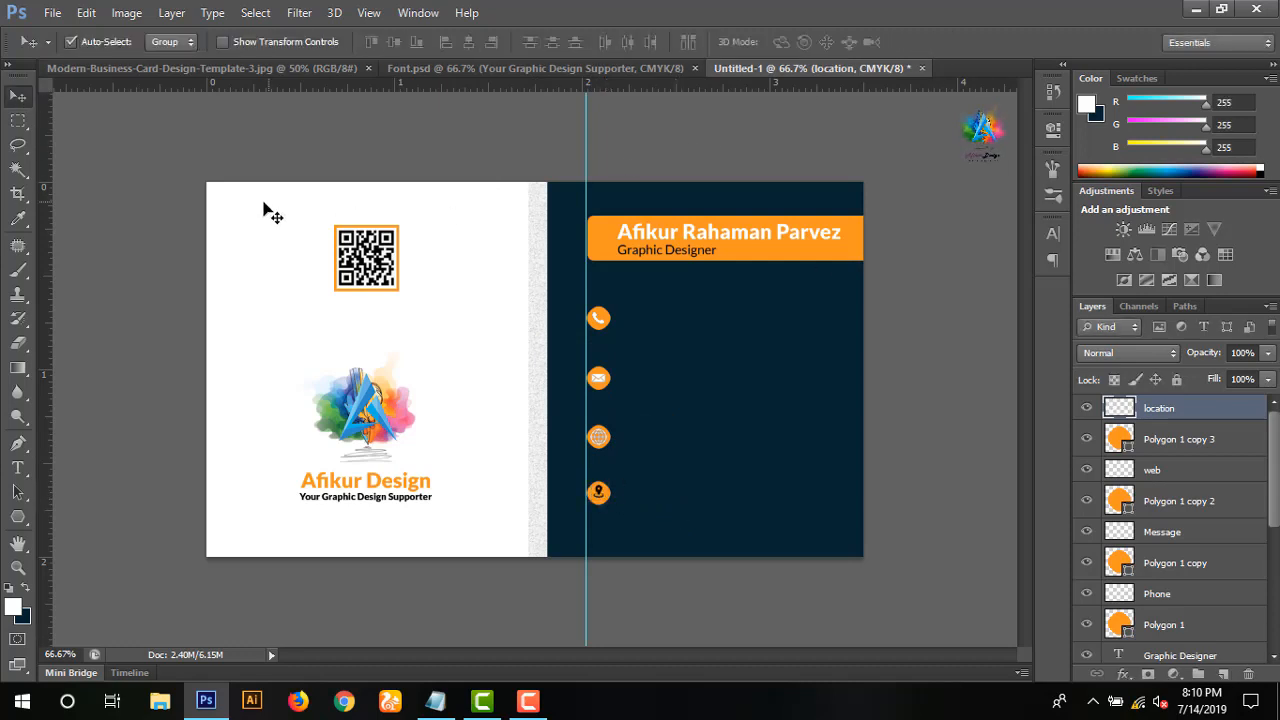
- Fine-tune the location pin's size within its orange circle and fill the pin with white
{"action": "key", "text": "ctrl+t"}
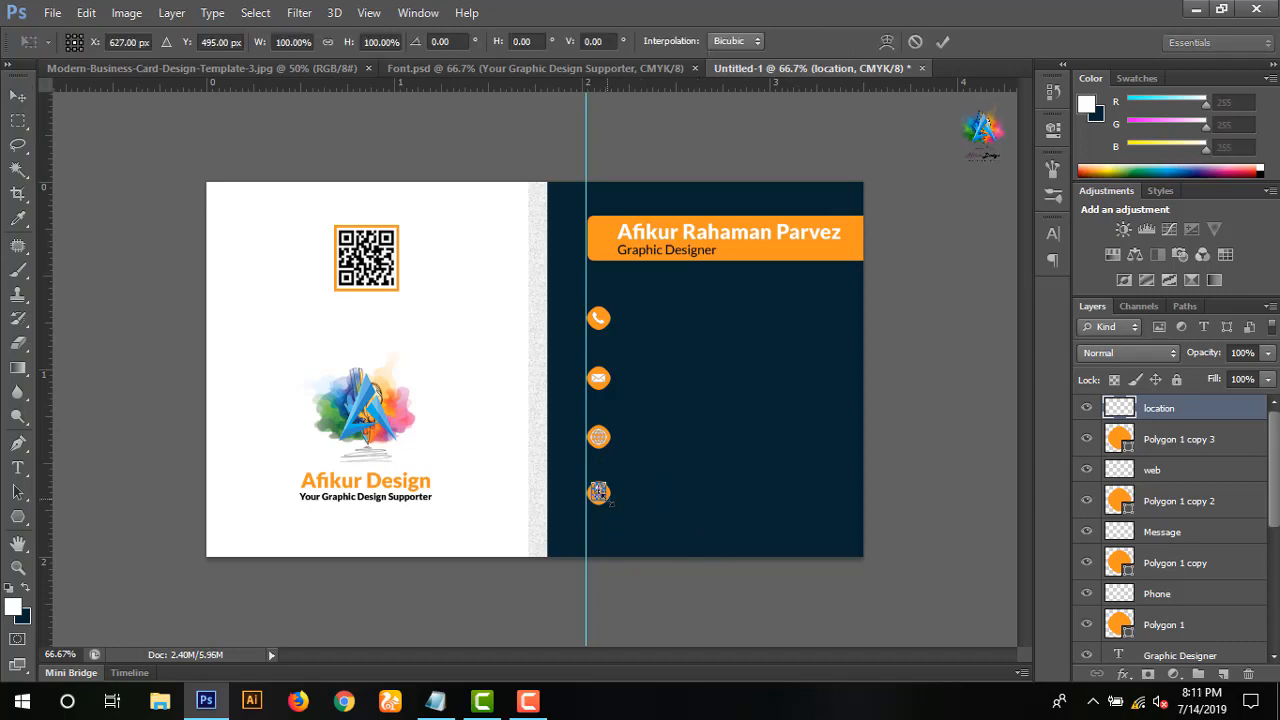
{"action": "left_click_drag", "start_coordinate": [612, 503], "coordinate": [614, 503]}
{"action": "left_click", "coordinate": [942, 42]}
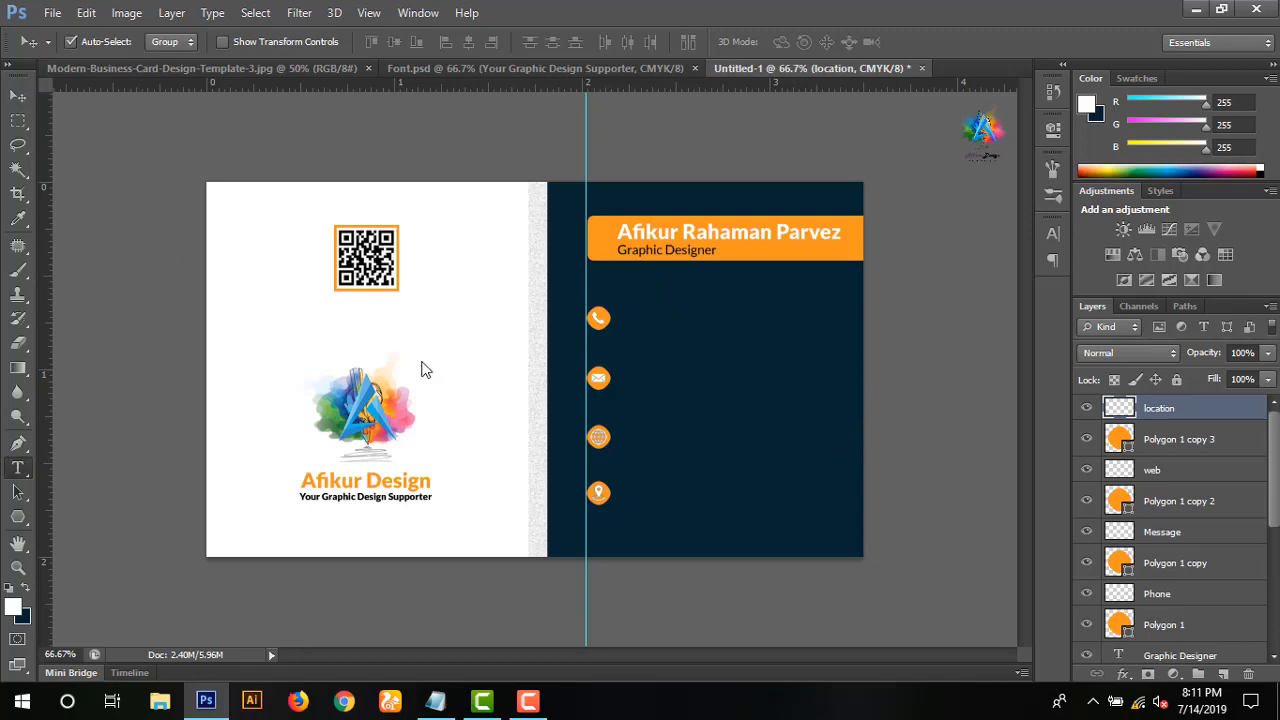
- Add a placeholder phone number in white Lato Regular text beside the phone icon and set its size to 6 pt
{"action": "key", "text": "t"}
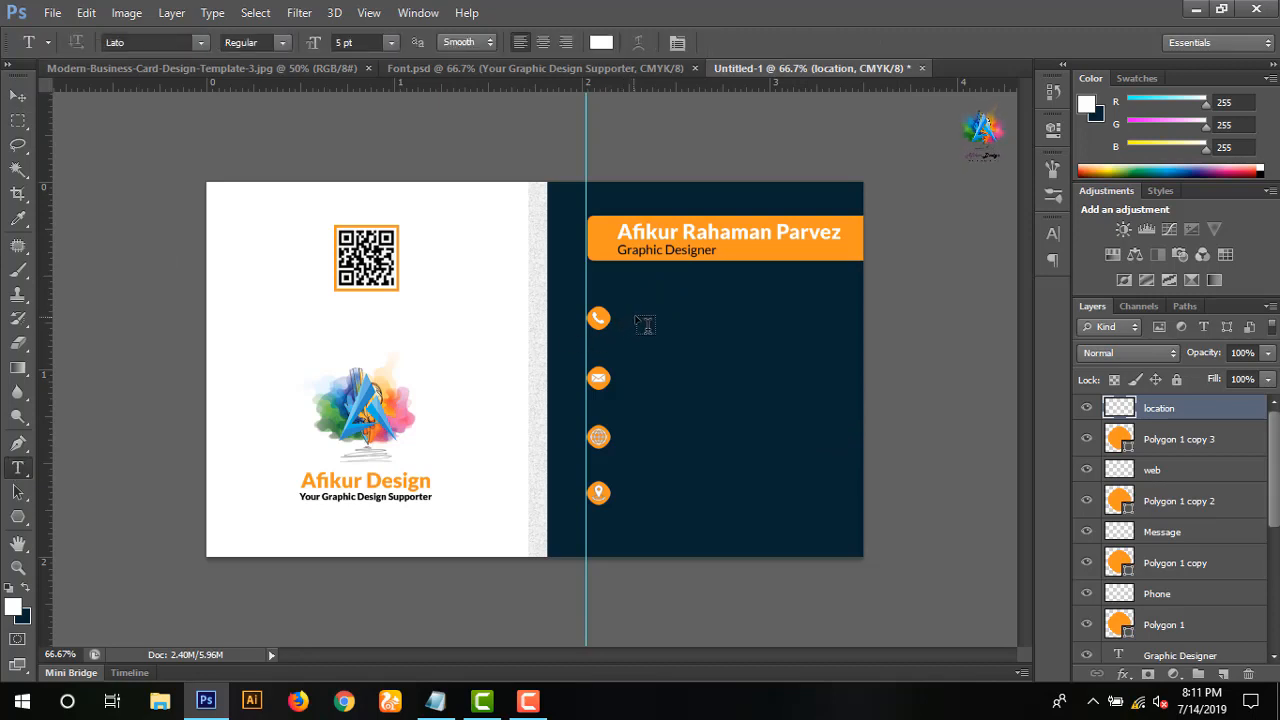
{"action": "left_click", "coordinate": [644, 322]}
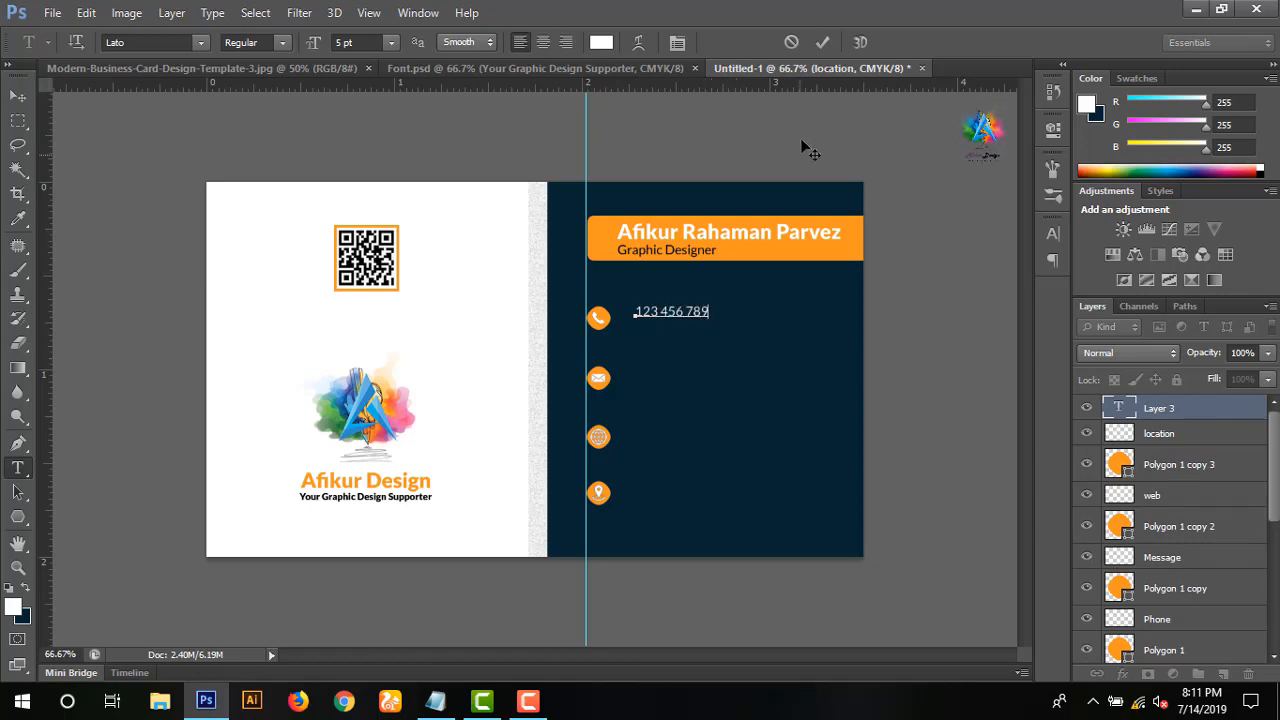
{"action": "triple_click", "coordinate": [697, 311]}
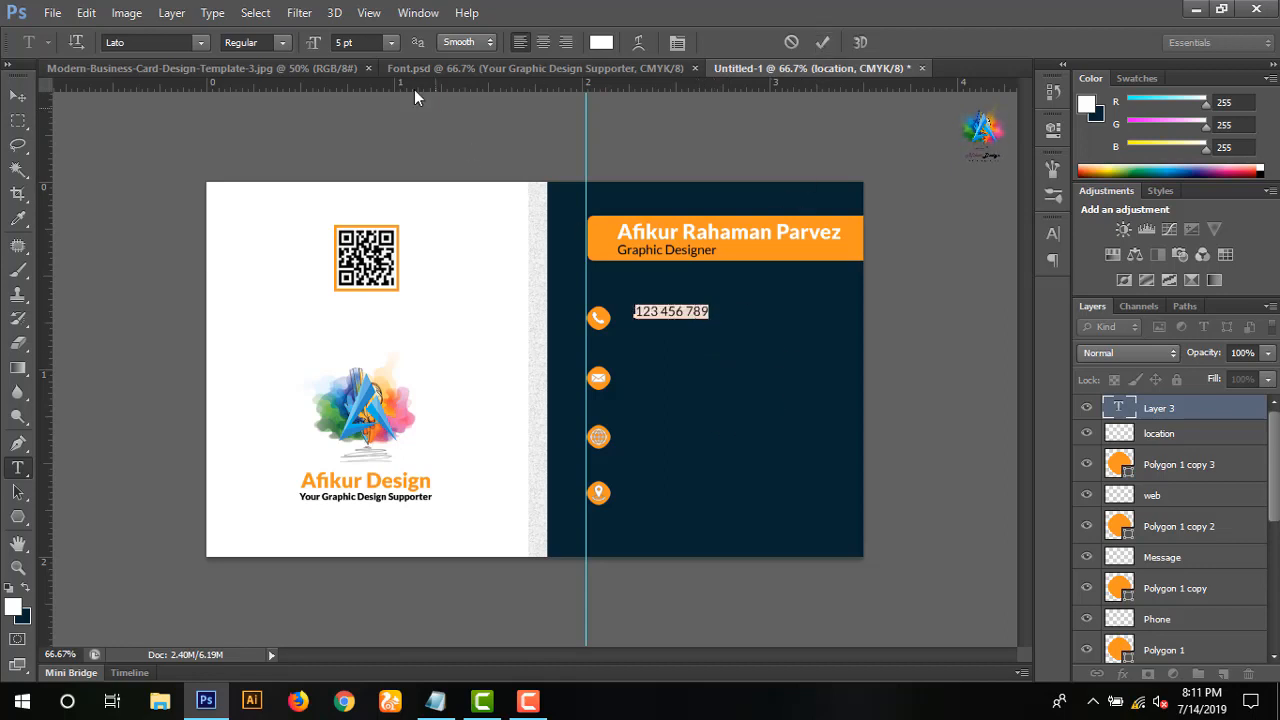
{"action": "left_click", "coordinate": [369, 42]}
{"action": "key", "text": "Up"}
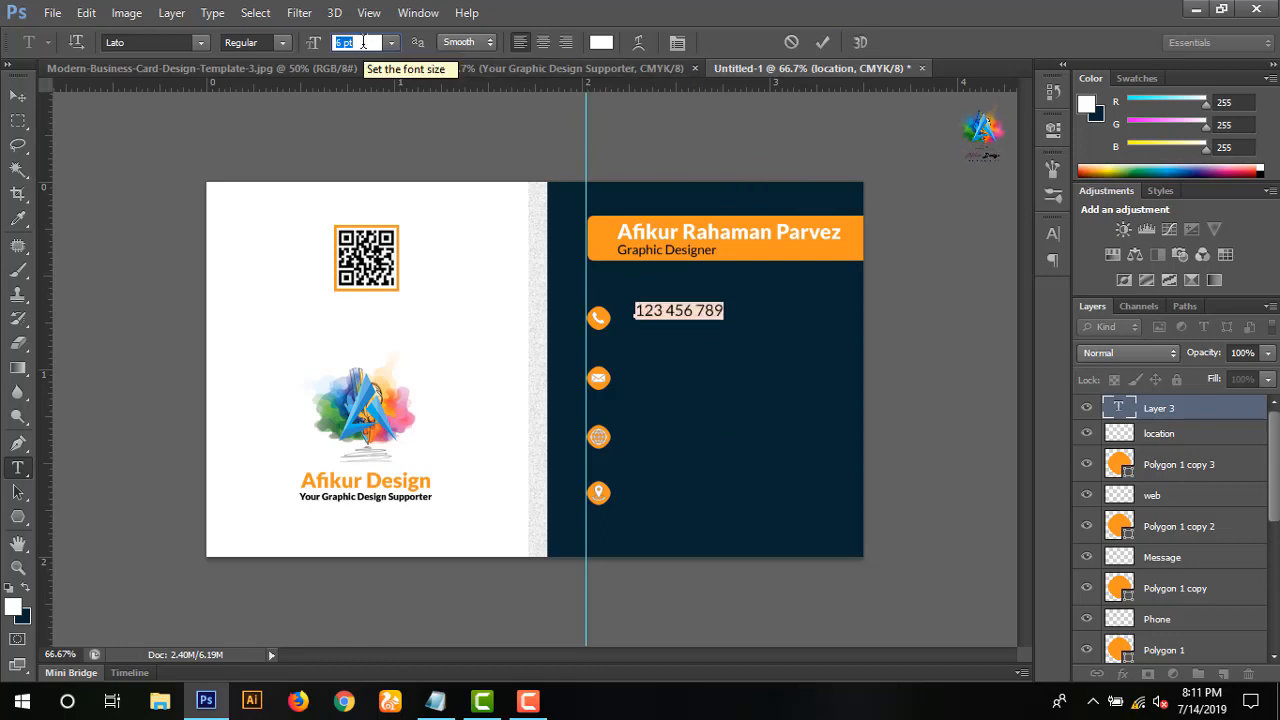
{"action": "left_click", "coordinate": [822, 42]}
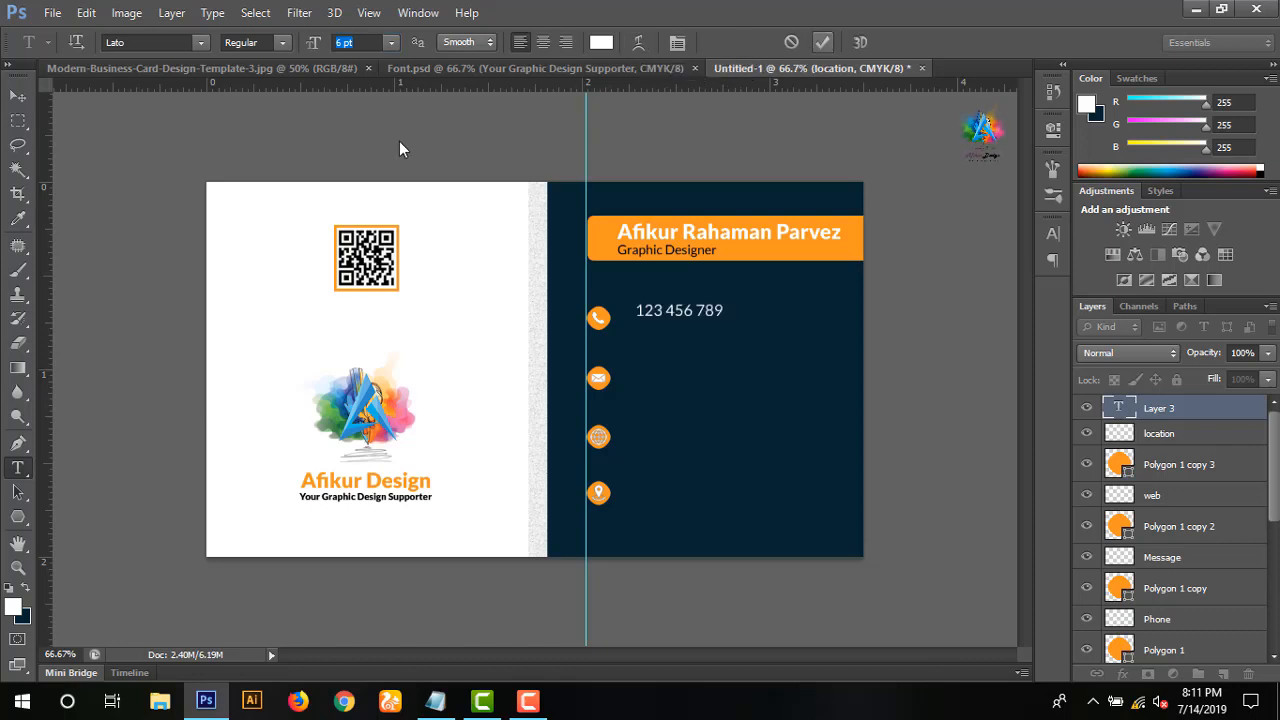
- Duplicate the phone number directly below itself and nudge both lines closer to the phone icon, vertically centred on it
{"action": "key", "text": "v"}
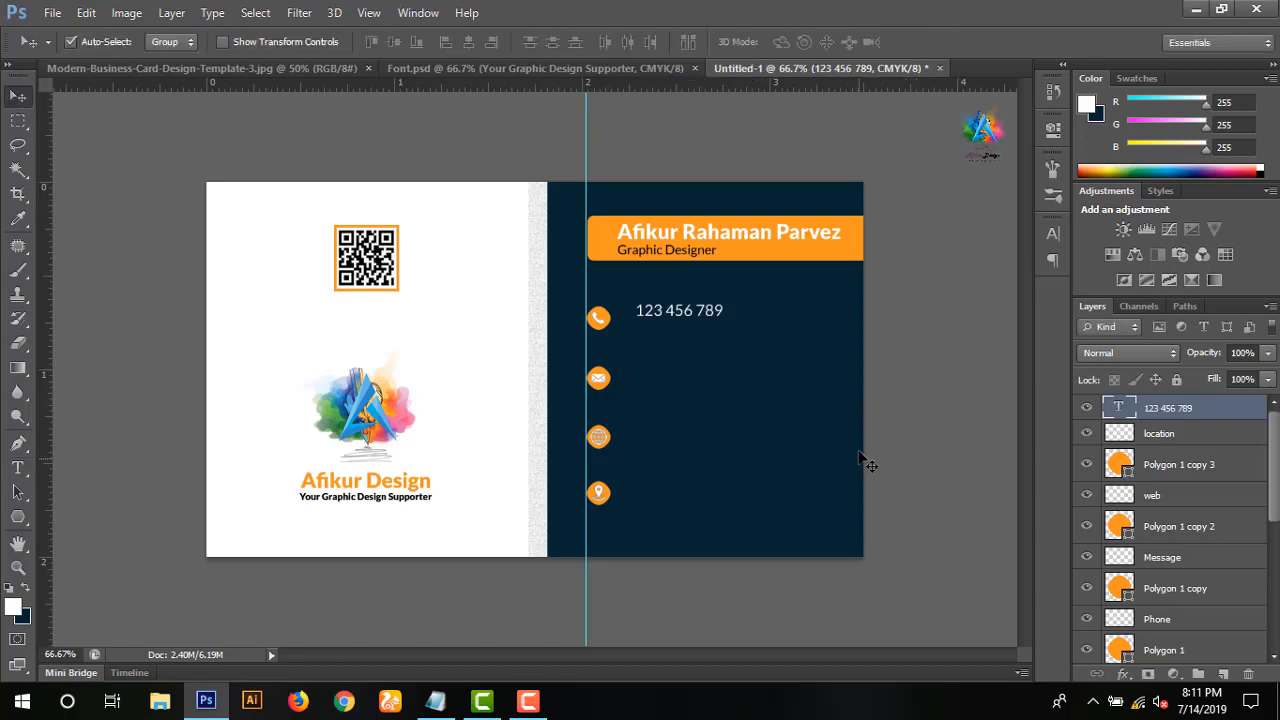
{"action": "left_click_drag", "start_coordinate": [708, 322], "coordinate": [704, 340]}
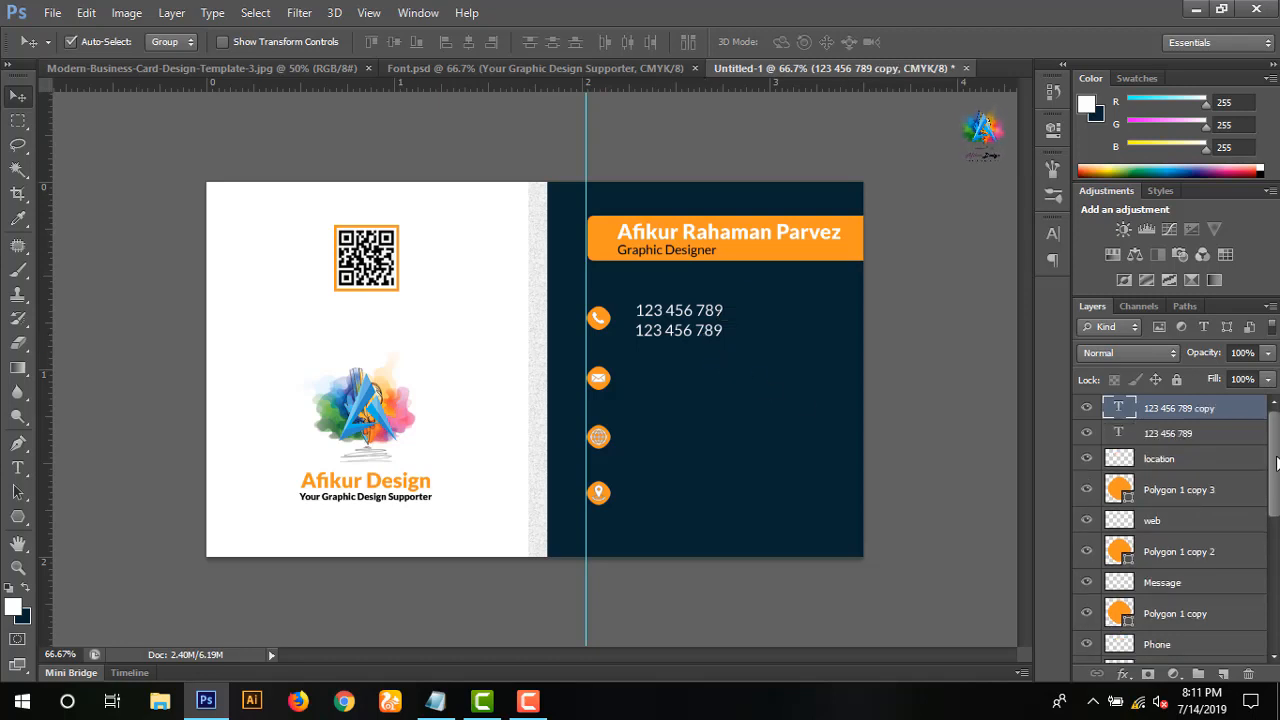
{"action": "left_click", "coordinate": [1192, 434], "text": "shift"}
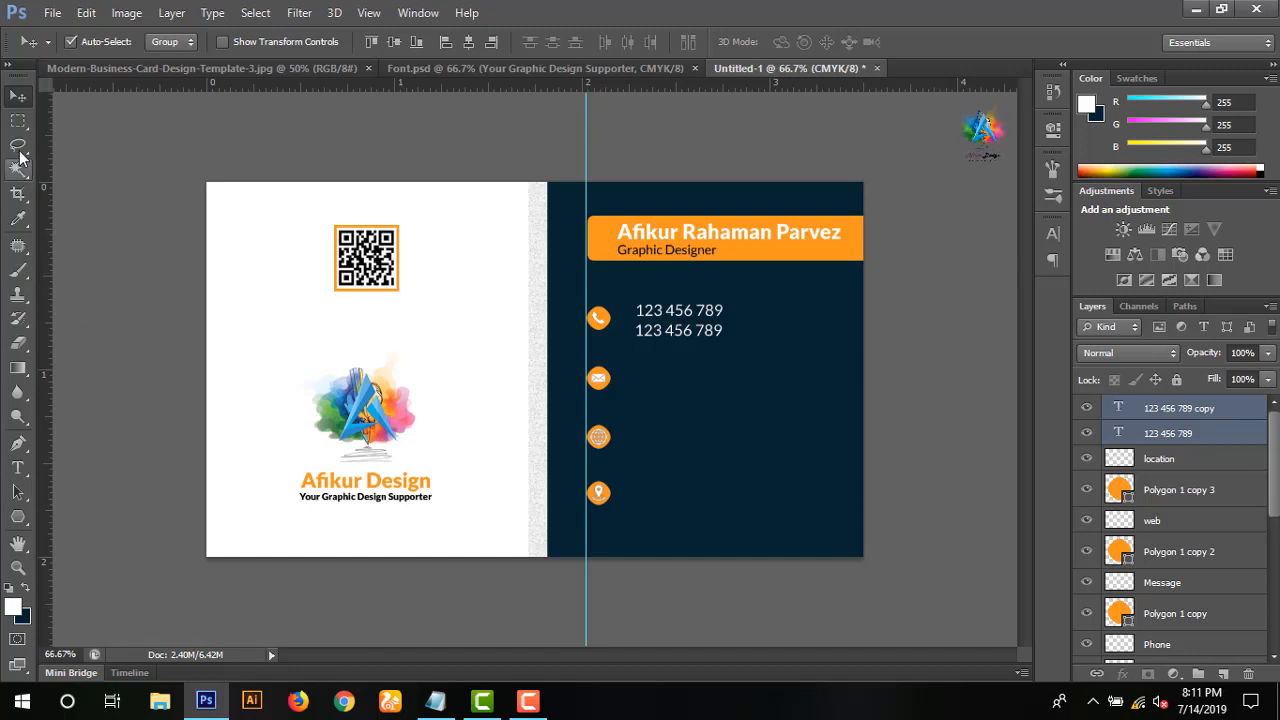
{"action": "key", "text": "Left"}
{"action": "key", "text": "Left"}
{"action": "key", "text": "Left"}
{"action": "key", "text": "Left"}
{"action": "key", "text": "Left"}
{"action": "key", "text": "Left"}
{"action": "key", "text": "Left"}
{"action": "key", "text": "Left"}
{"action": "key", "text": "Left"}
{"action": "key", "text": "Left"}
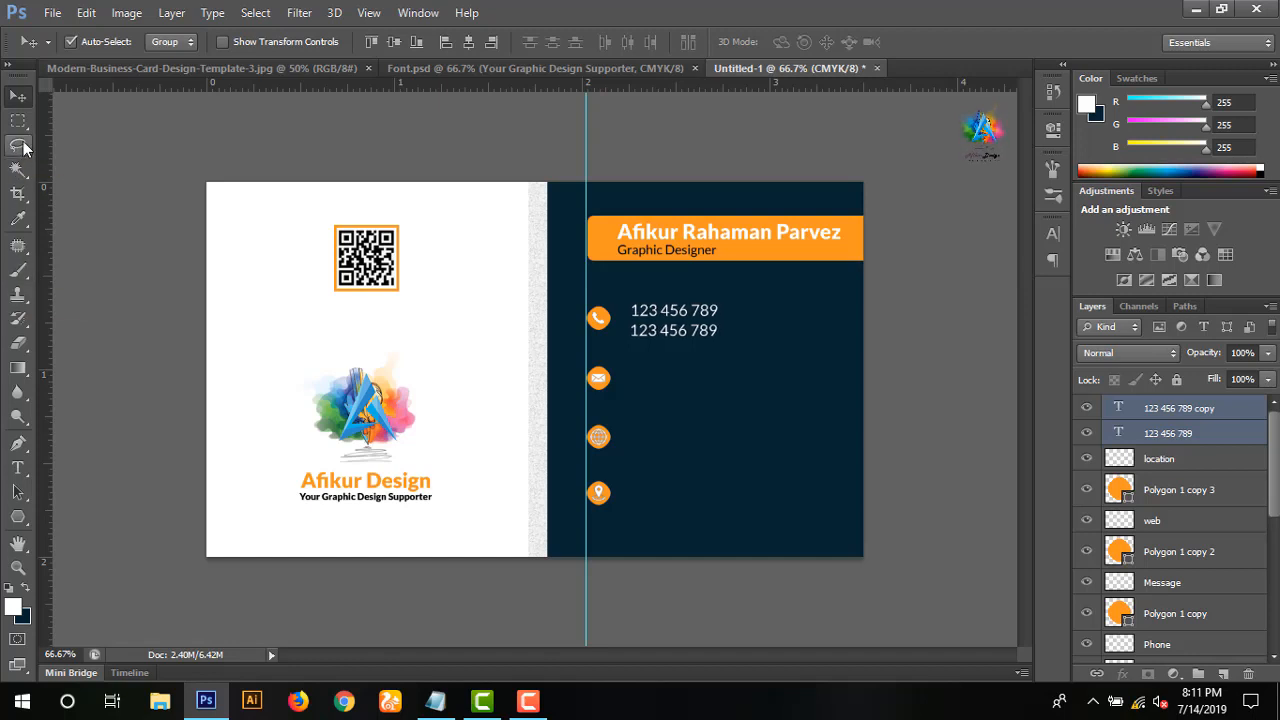
{"action": "key", "text": "Left"}
{"action": "key", "text": "Left"}
{"action": "key", "text": "Left"}
{"action": "key", "text": "Up"}
{"action": "key", "text": "Up"}
{"action": "key", "text": "Up"}
{"action": "key", "text": "Up"}
{"action": "key", "text": "Up"}
{"action": "key", "text": "Up"}
{"action": "key", "text": "Up"}
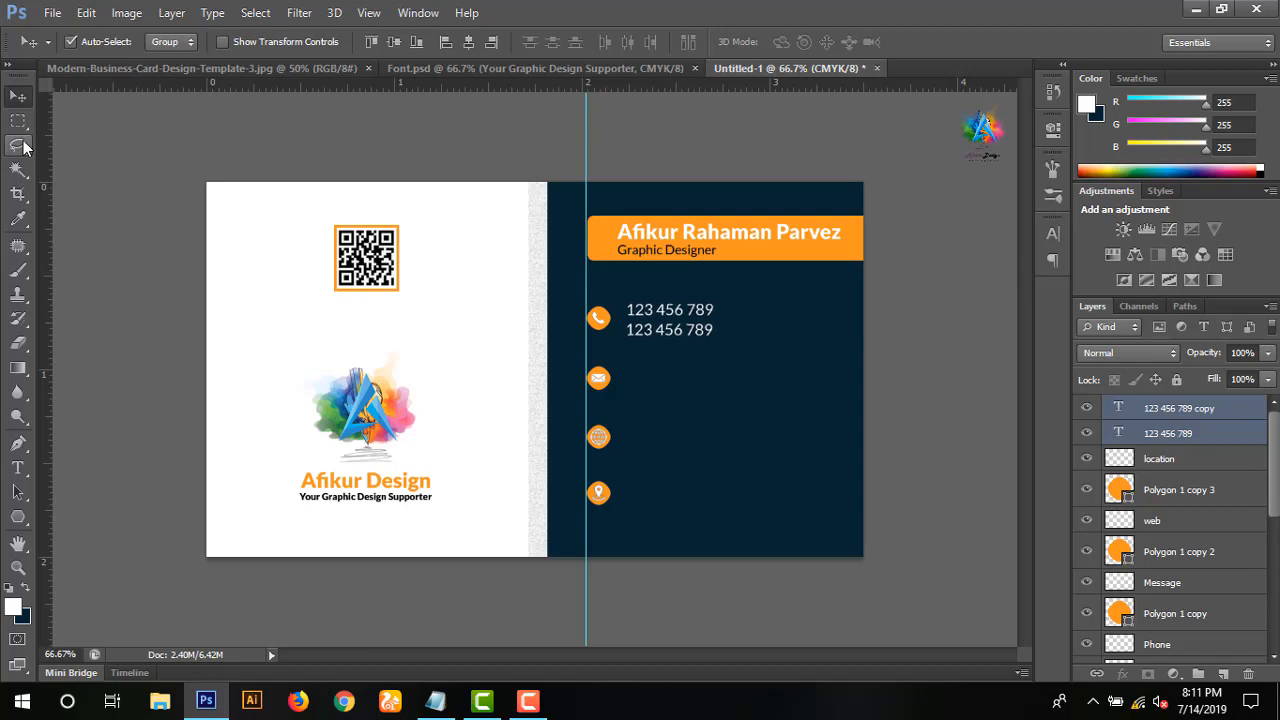
{"action": "key", "text": "Left"}
{"action": "key", "text": "Left"}
{"action": "key", "text": "Left"}
{"action": "key", "text": "Left"}
{"action": "key", "text": "Left"}
{"action": "key", "text": "Left"}
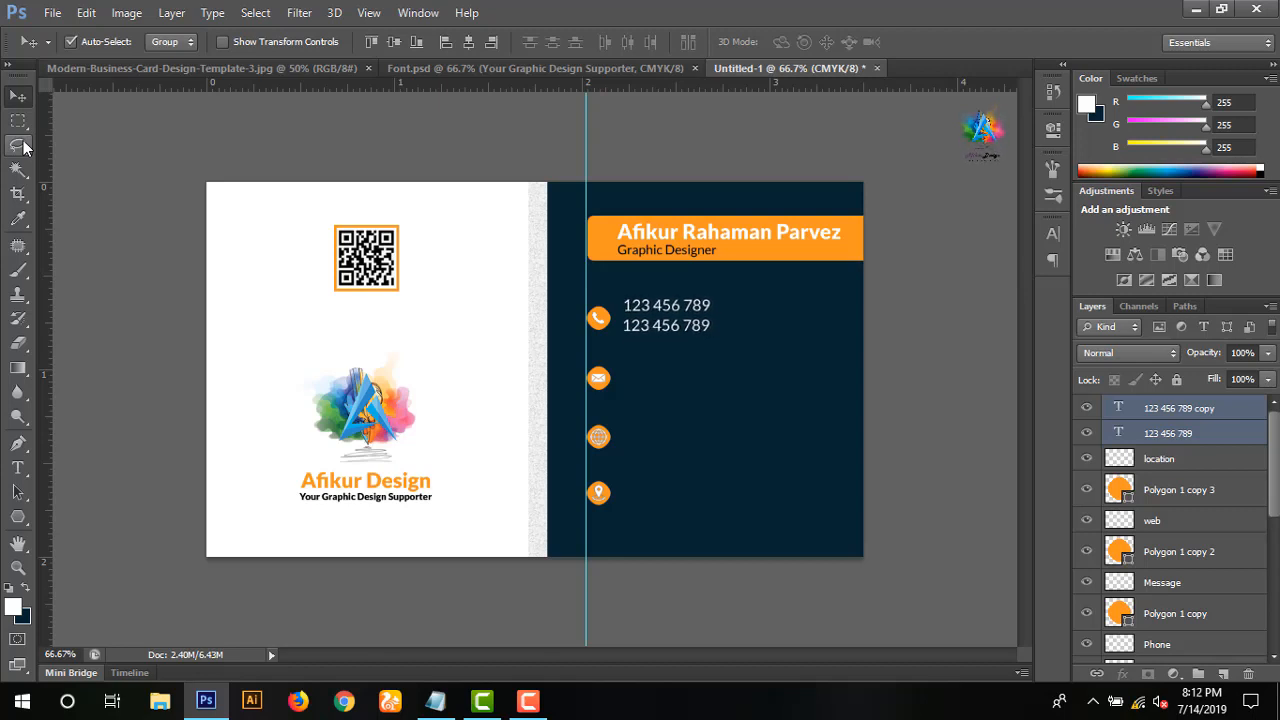
{"action": "key", "text": "Down"}
{"action": "key", "text": "Down"}
{"action": "key", "text": "Down"}
{"action": "key", "text": "Down"}
{"action": "key", "text": "Up"}
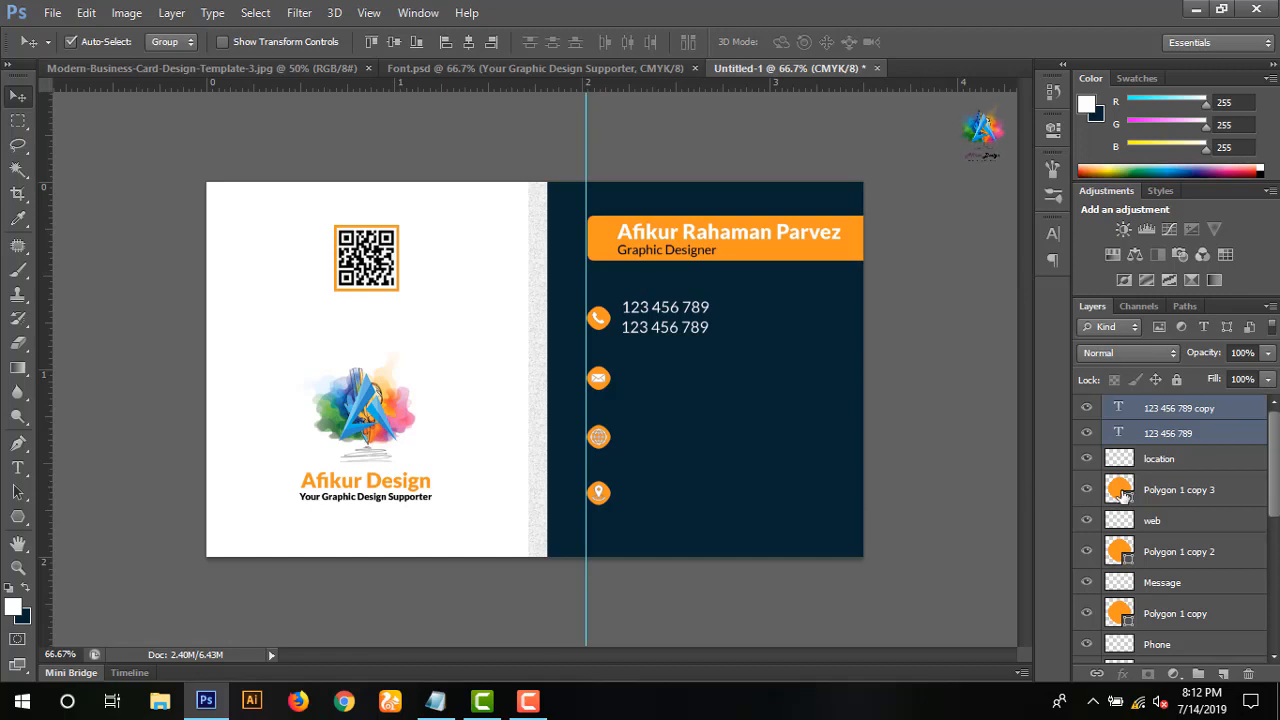
- Add the contact's e-mail address as a white 6 pt text line beside the envelope icon
{"action": "left_click", "coordinate": [1180, 410]}
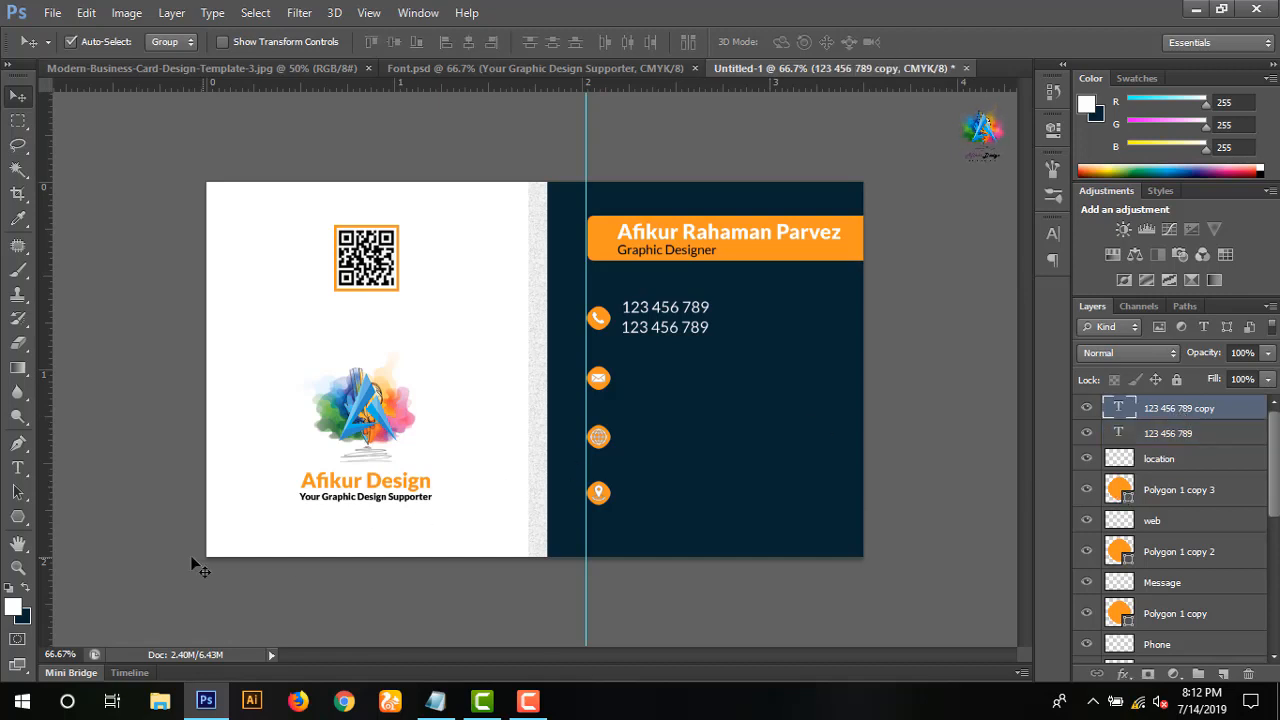
{"action": "left_click", "coordinate": [18, 467]}
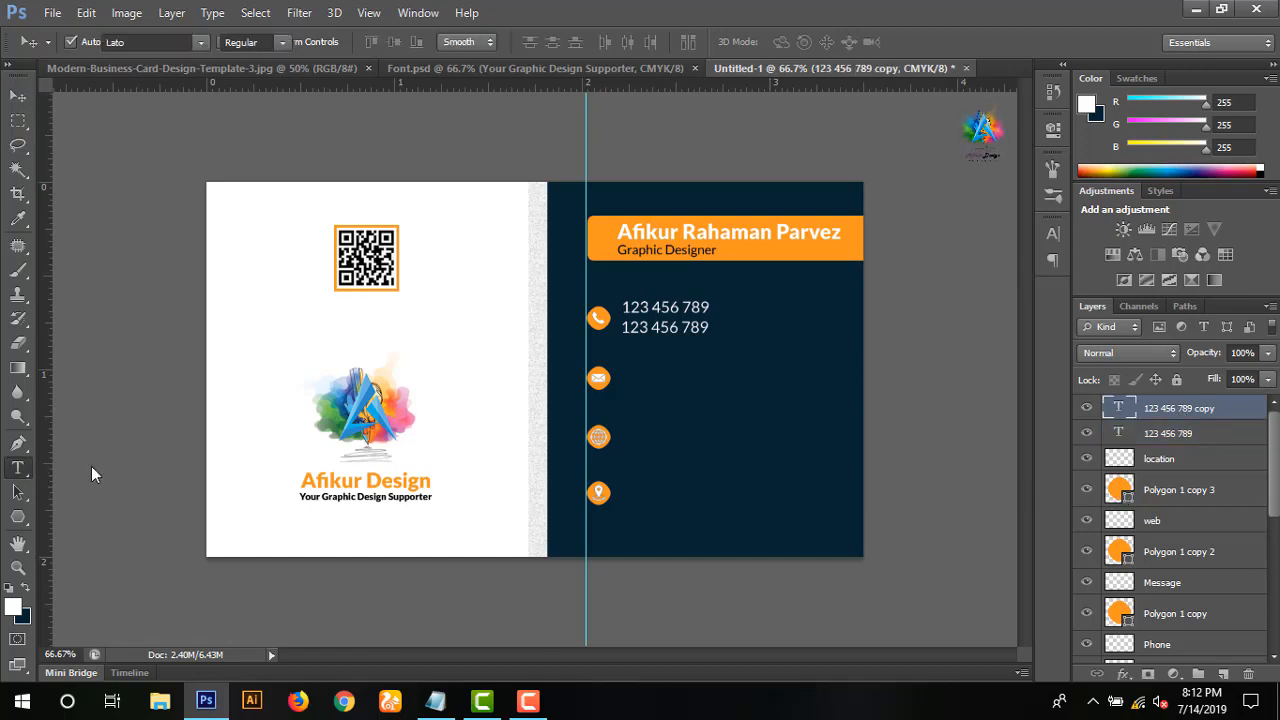
{"action": "left_click", "coordinate": [630, 380]}
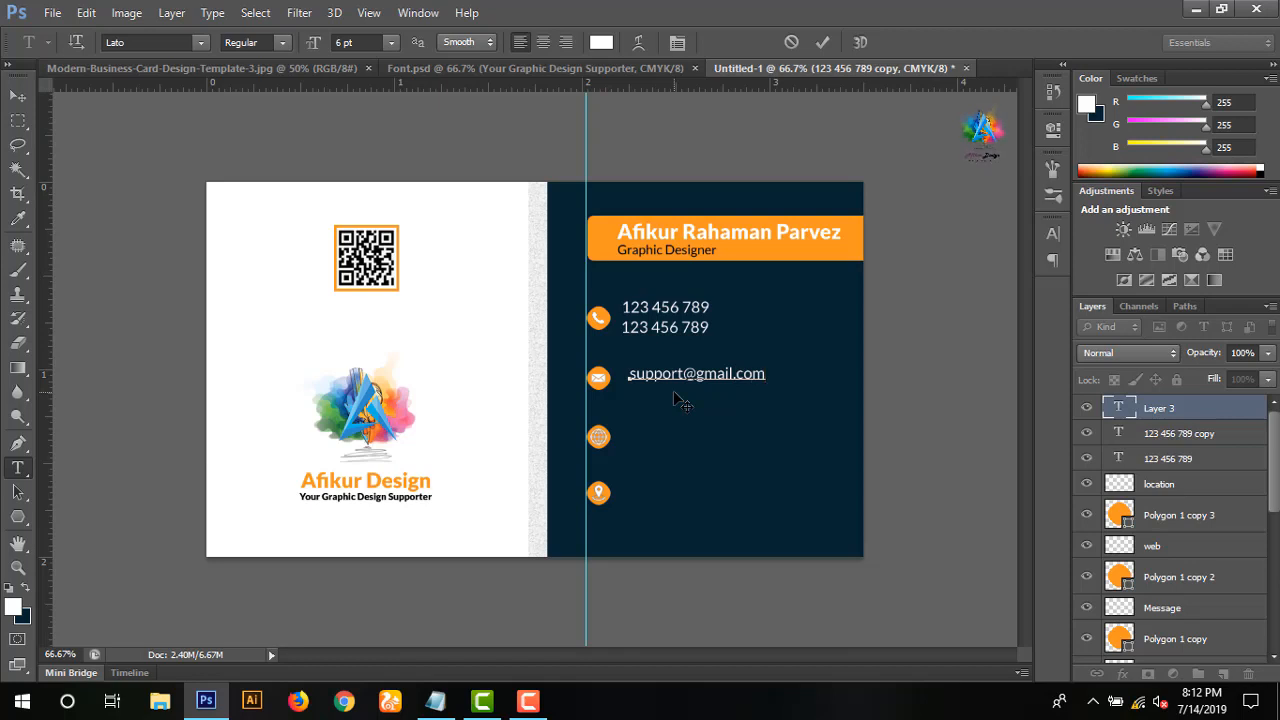
{"action": "left_click", "coordinate": [823, 42]}
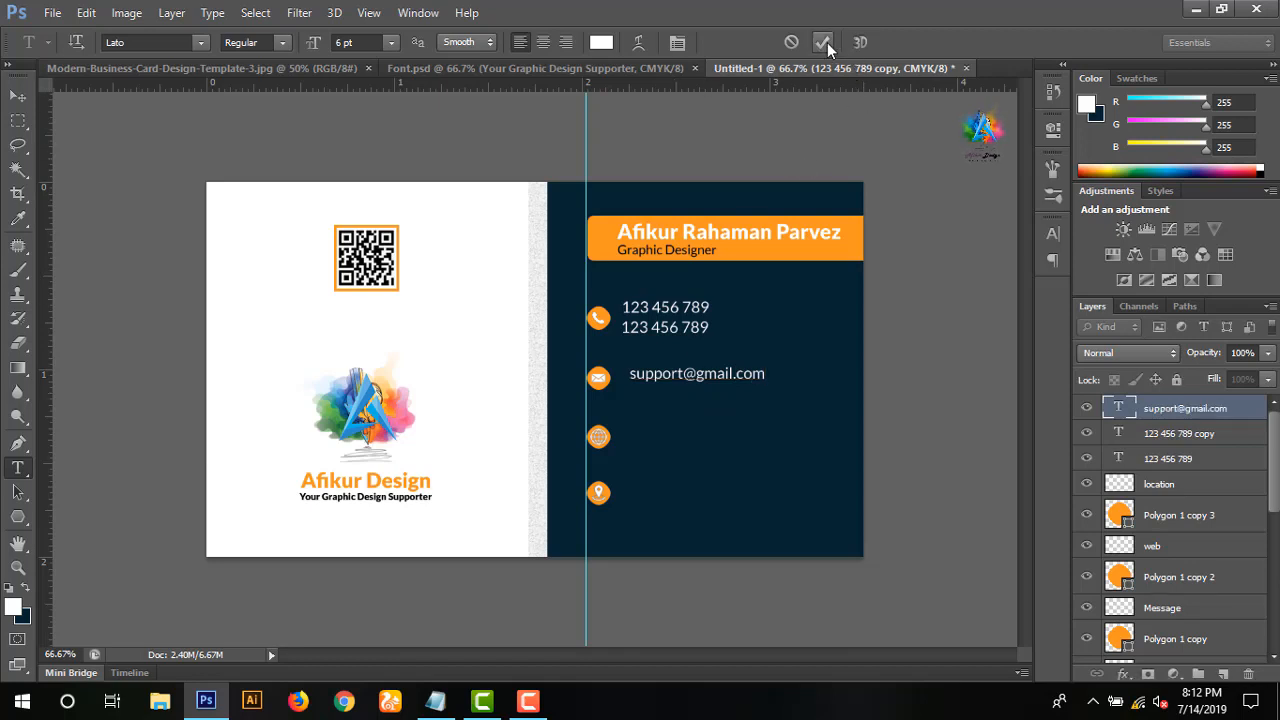
- Nudge the e-mail line into alignment with the phone numbers and envelope icon, and place a vertical guide along the contact text's left edge
{"action": "left_click", "coordinate": [18, 95]}
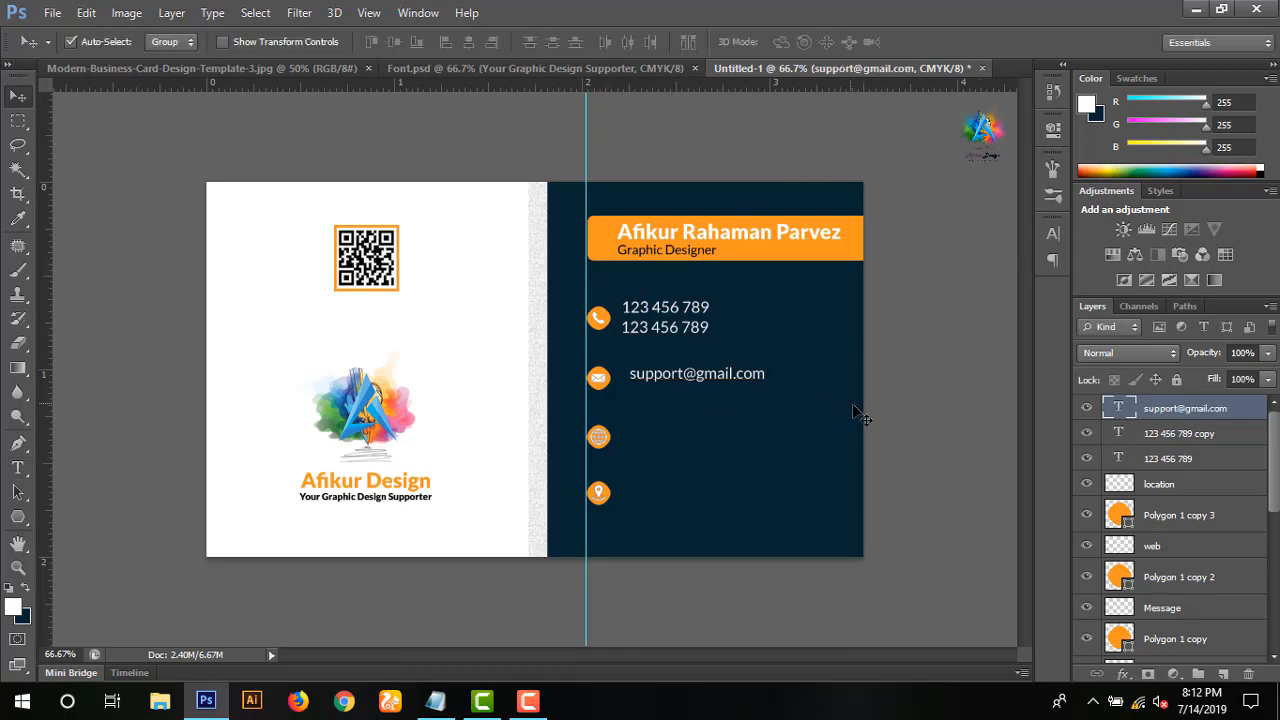
{"action": "key", "text": "Left"}
{"action": "key", "text": "Left"}
{"action": "key", "text": "Left"}
{"action": "key", "text": "Left"}
{"action": "key", "text": "Left"}
{"action": "key", "text": "Left"}
{"action": "key", "text": "Left"}
{"action": "key", "text": "Down"}
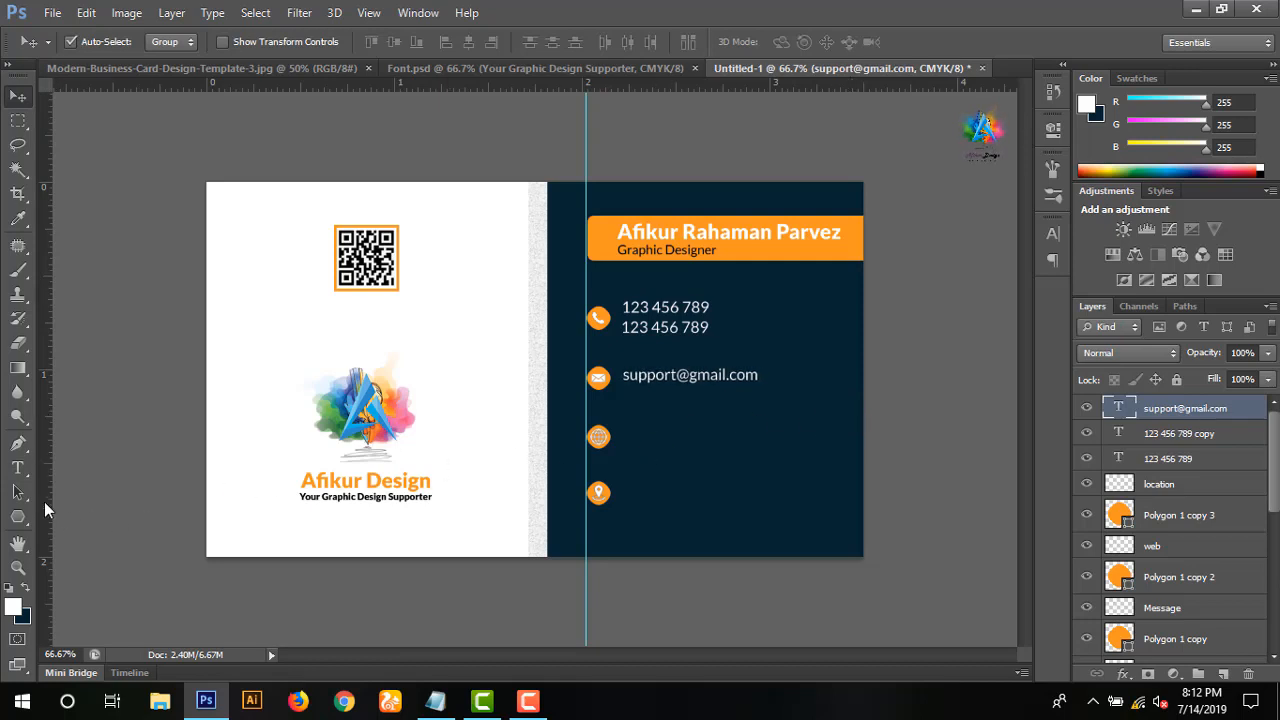
{"action": "left_click_drag", "start_coordinate": [44, 510], "coordinate": [622, 510]}
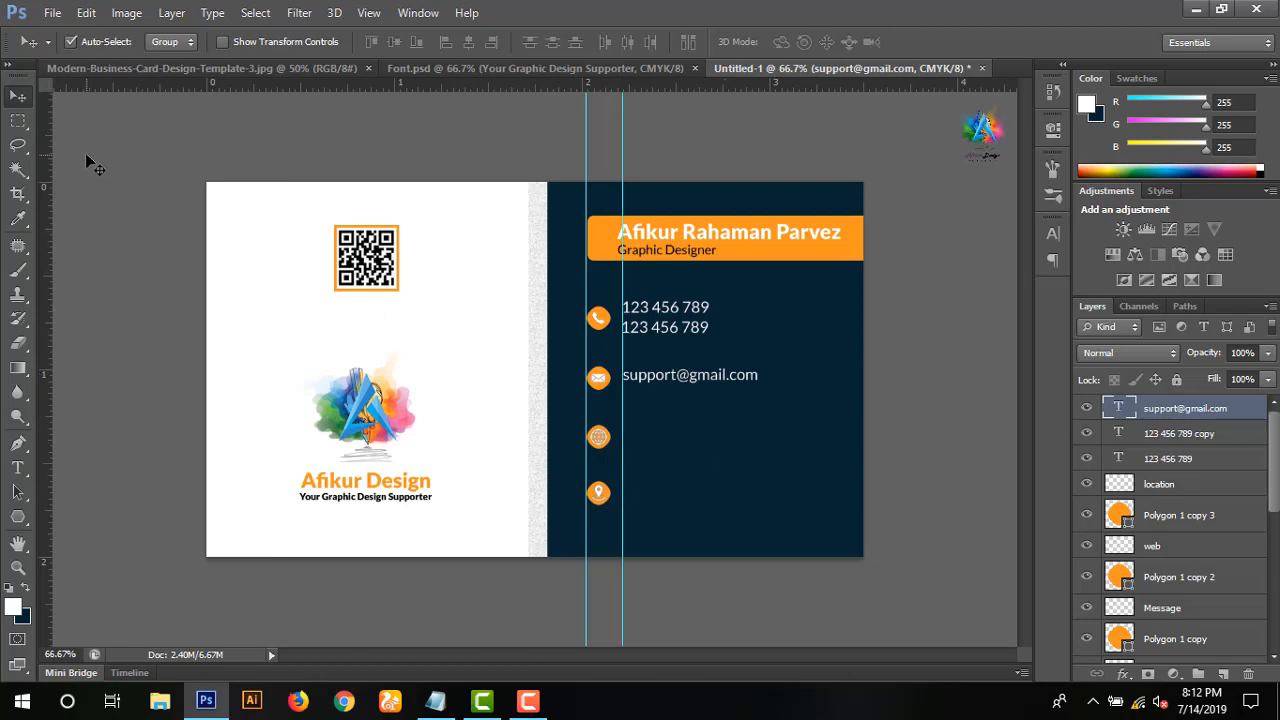
{"action": "key", "text": "Down"}
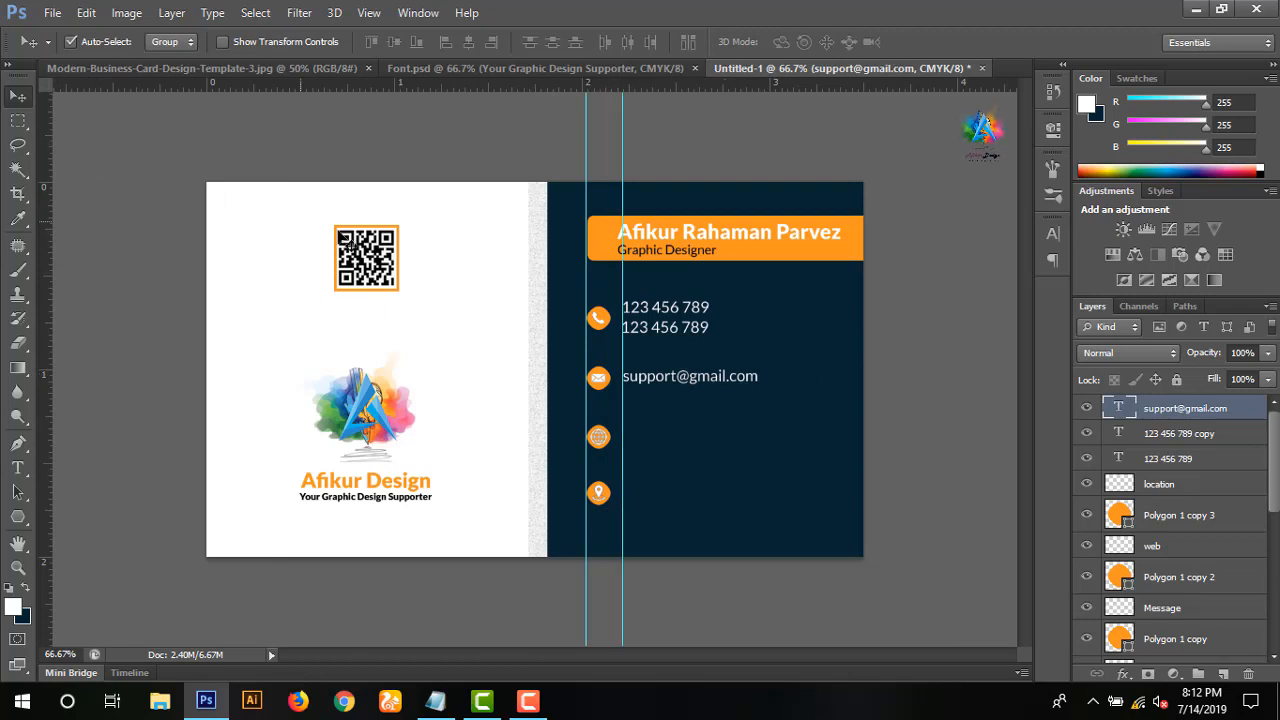
{"action": "left_click", "coordinate": [14, 472]}
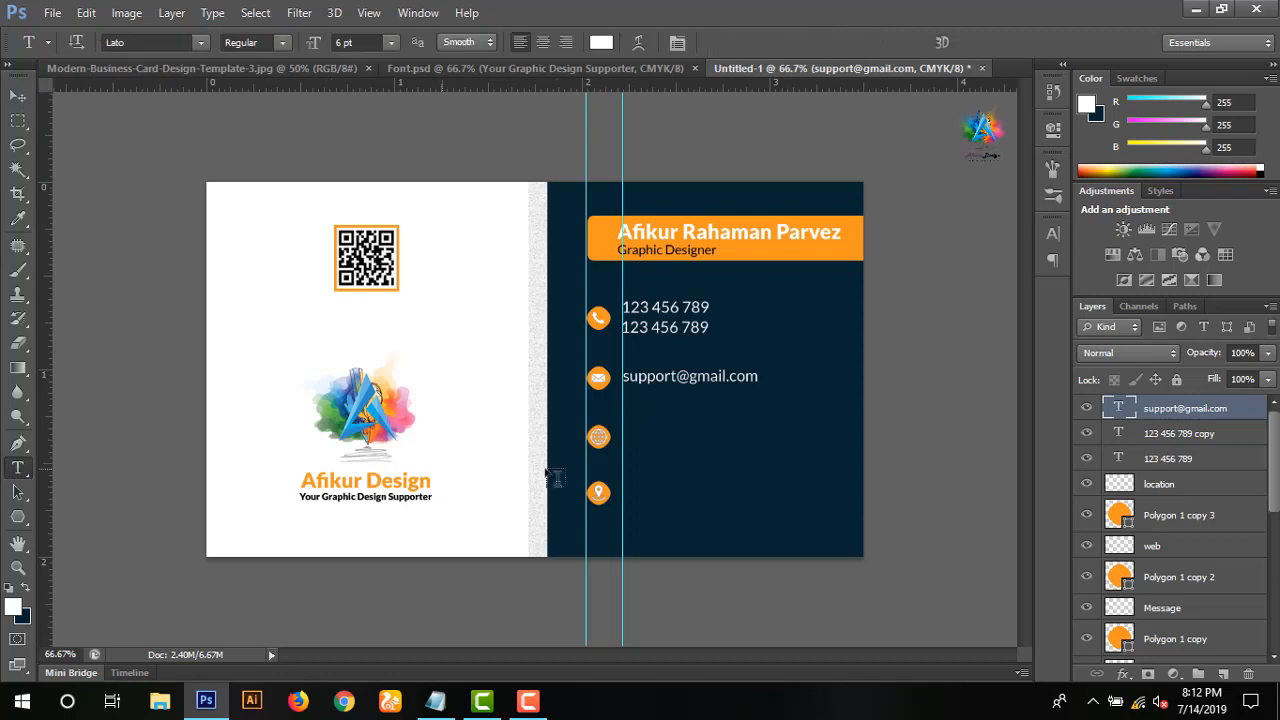
{"action": "left_click", "coordinate": [632, 444]}
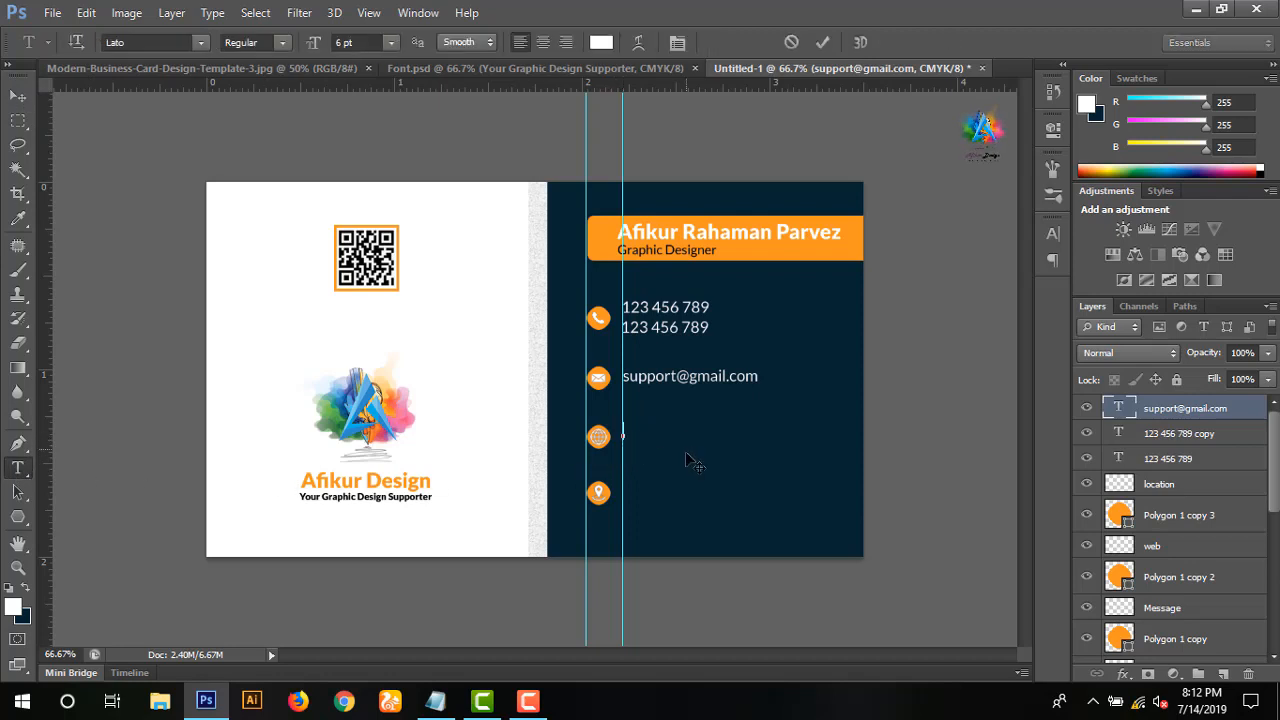
{"action": "type", "text": "www."}
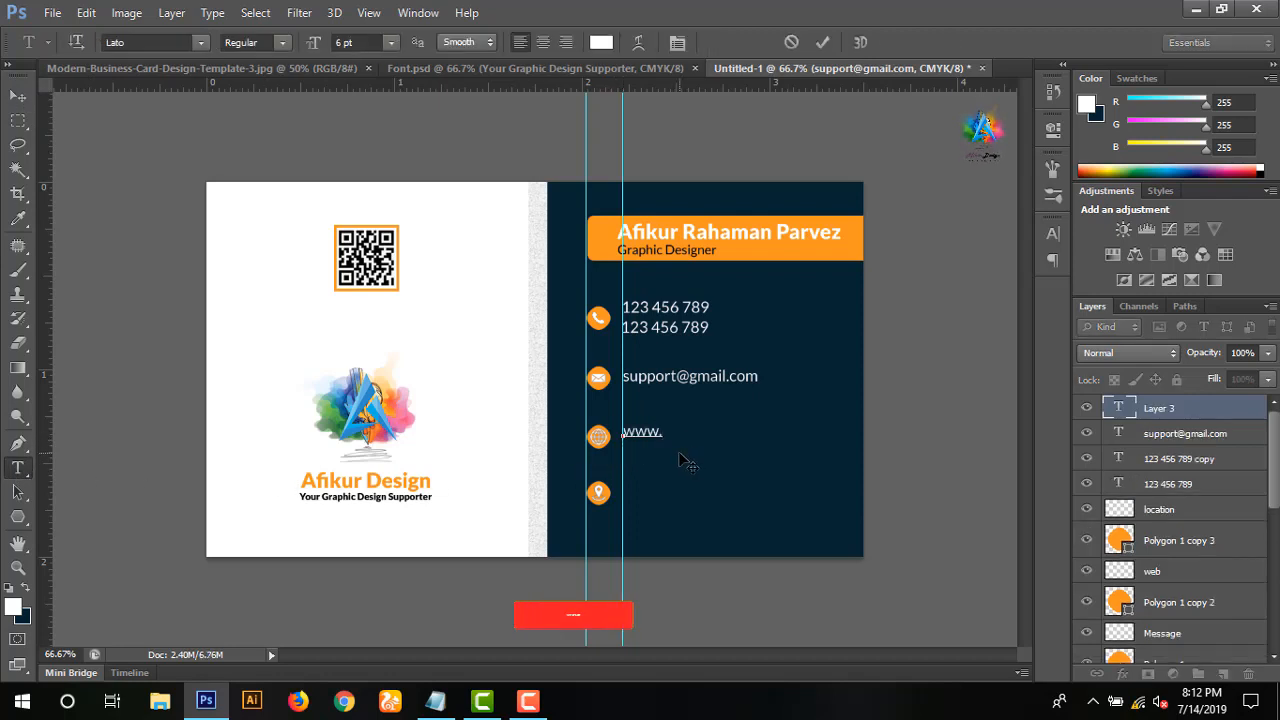
{"action": "type", "text": "afikurde"}
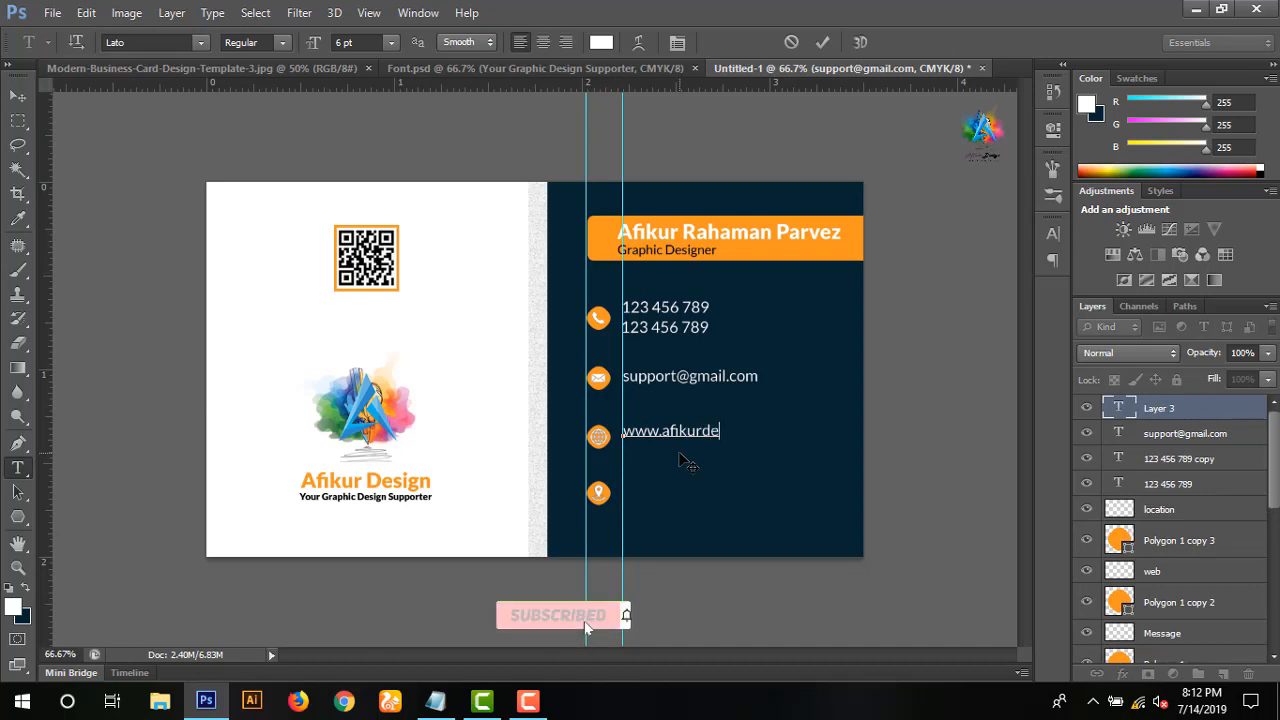
{"action": "type", "text": "sign.c"}
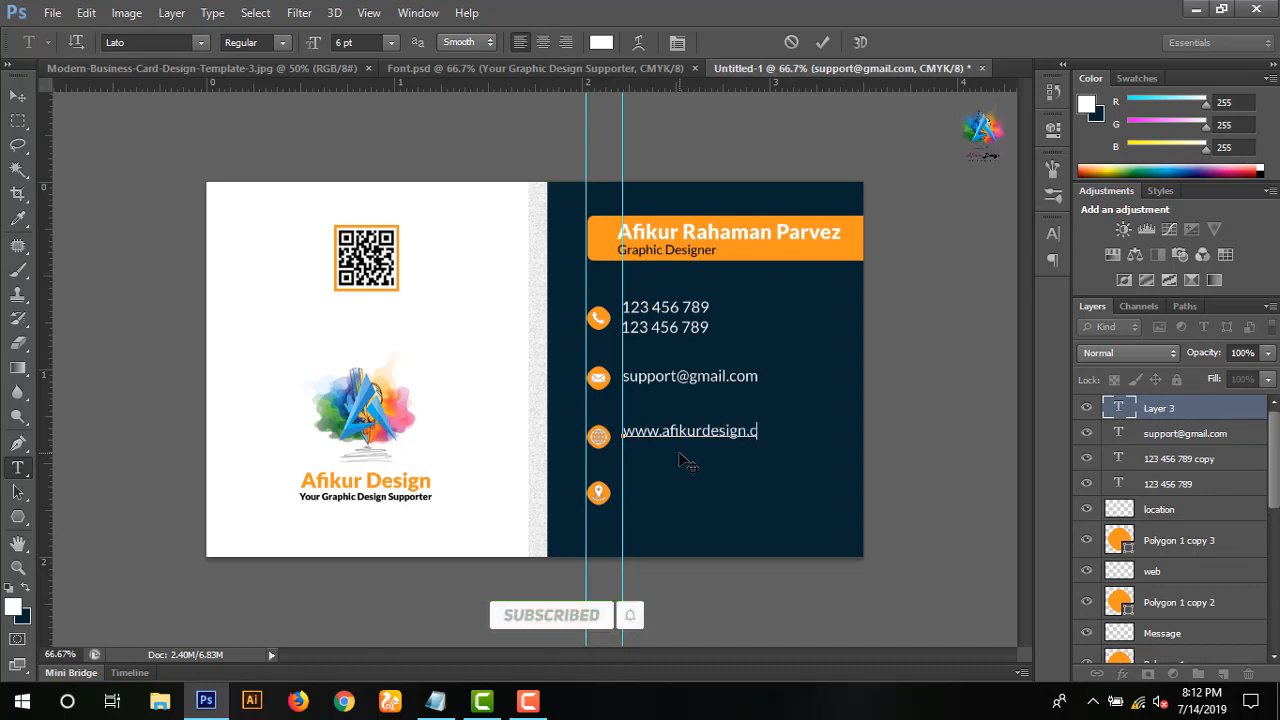
{"action": "type", "text": "om"}
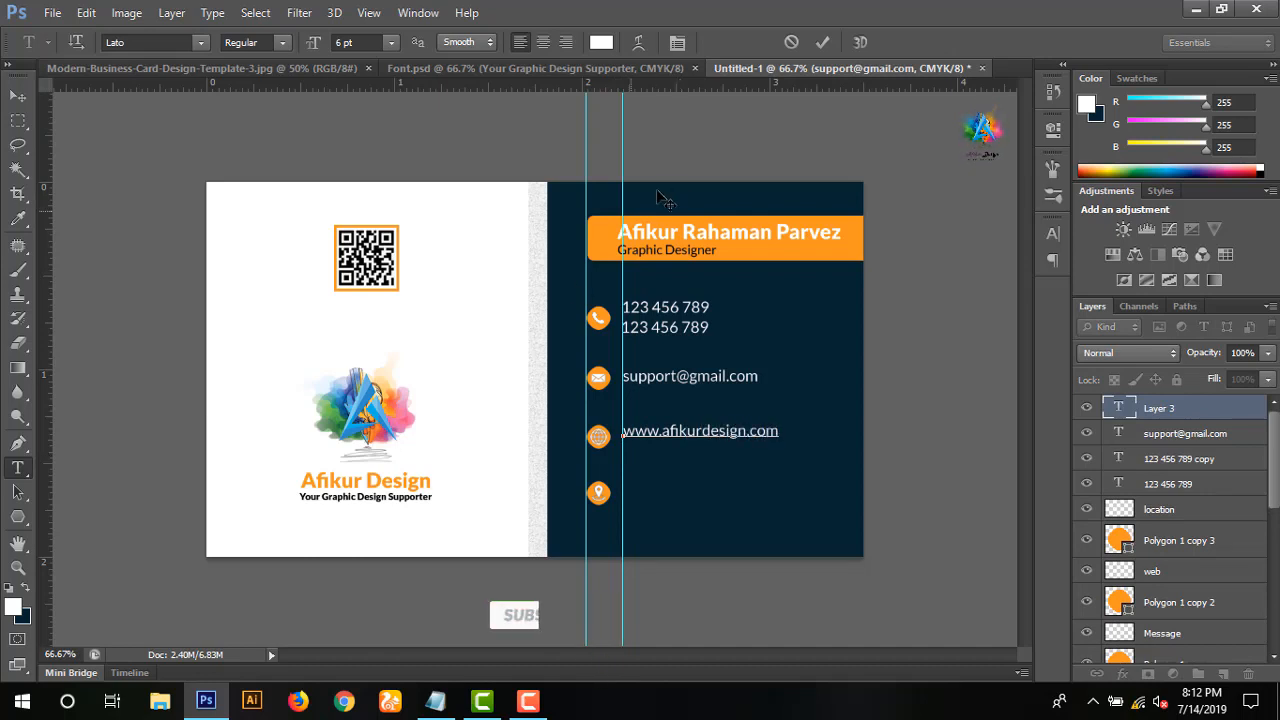
{"action": "left_click", "coordinate": [822, 42]}
- Nudge the website line down to centre it on the globe icon and align its left edge with the text guide
{"action": "left_click", "coordinate": [18, 96]}
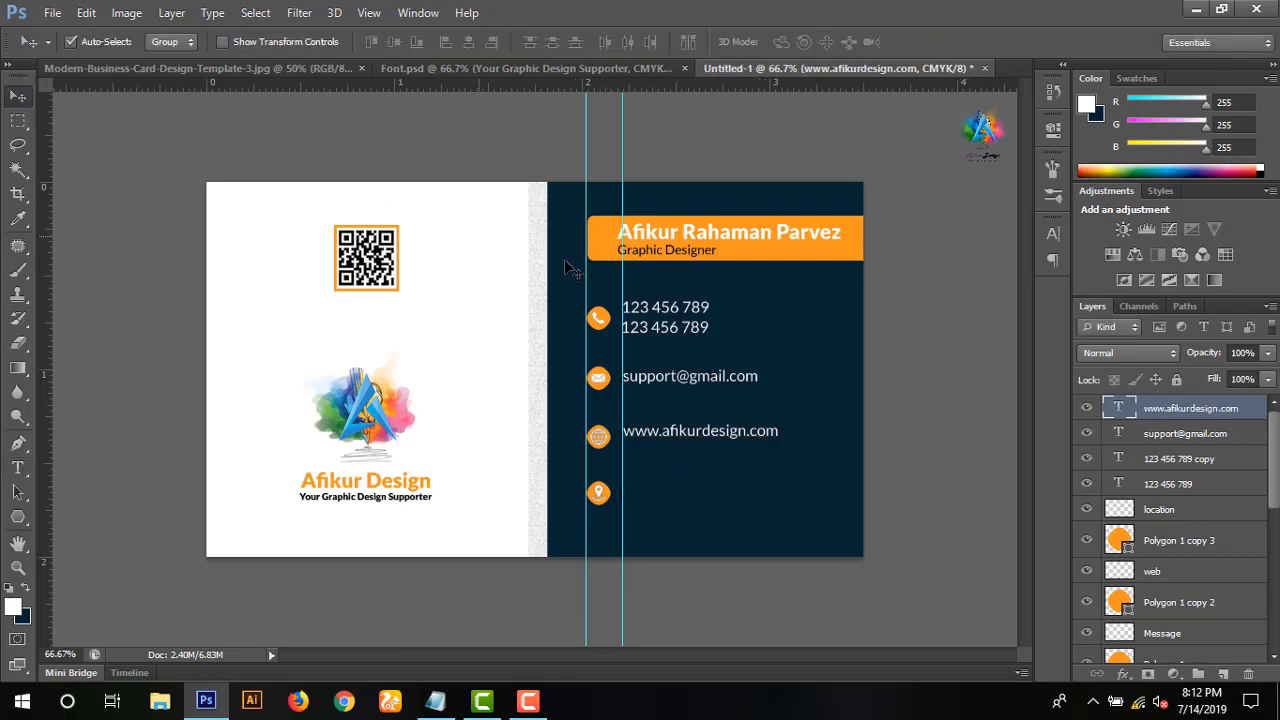
{"action": "key", "text": "Down"}
{"action": "key", "text": "Down"}
{"action": "key", "text": "Down"}
{"action": "key", "text": "Down"}
{"action": "key", "text": "Down"}
{"action": "key", "text": "Down"}
{"action": "key", "text": "Down"}
{"action": "key", "text": "Down"}
{"action": "key", "text": "Down"}
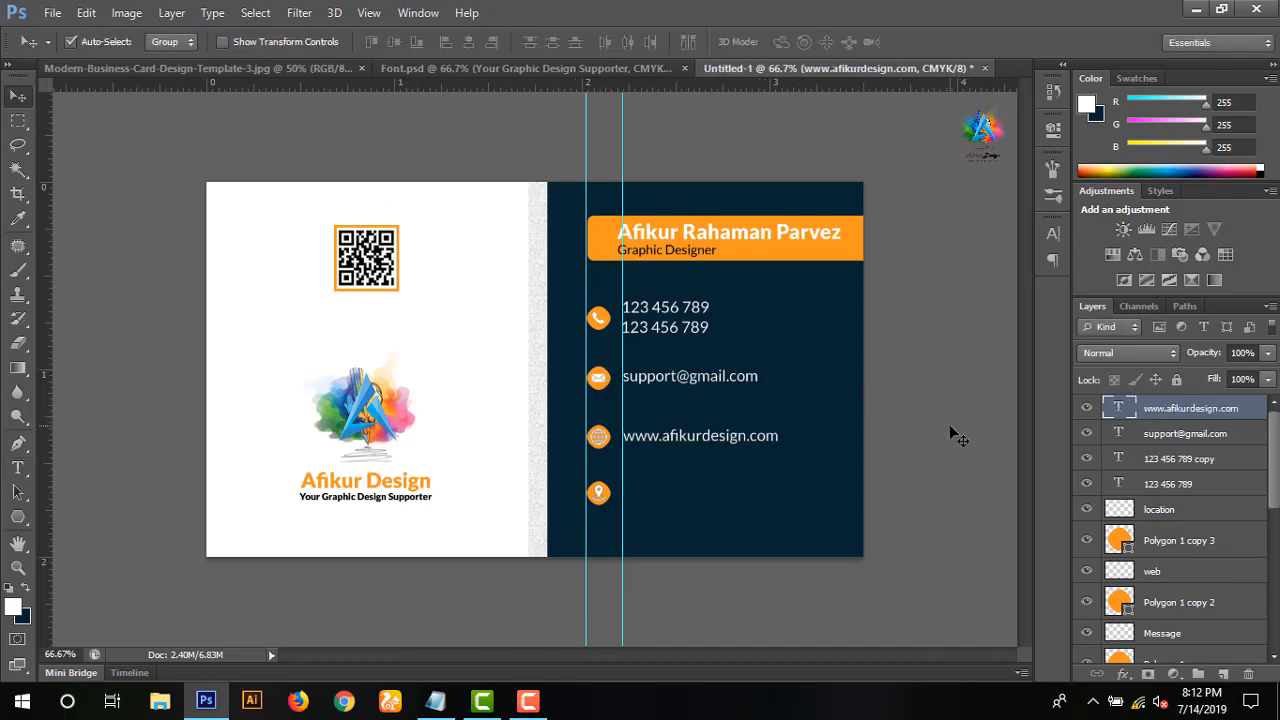
{"action": "key", "text": "Left"}
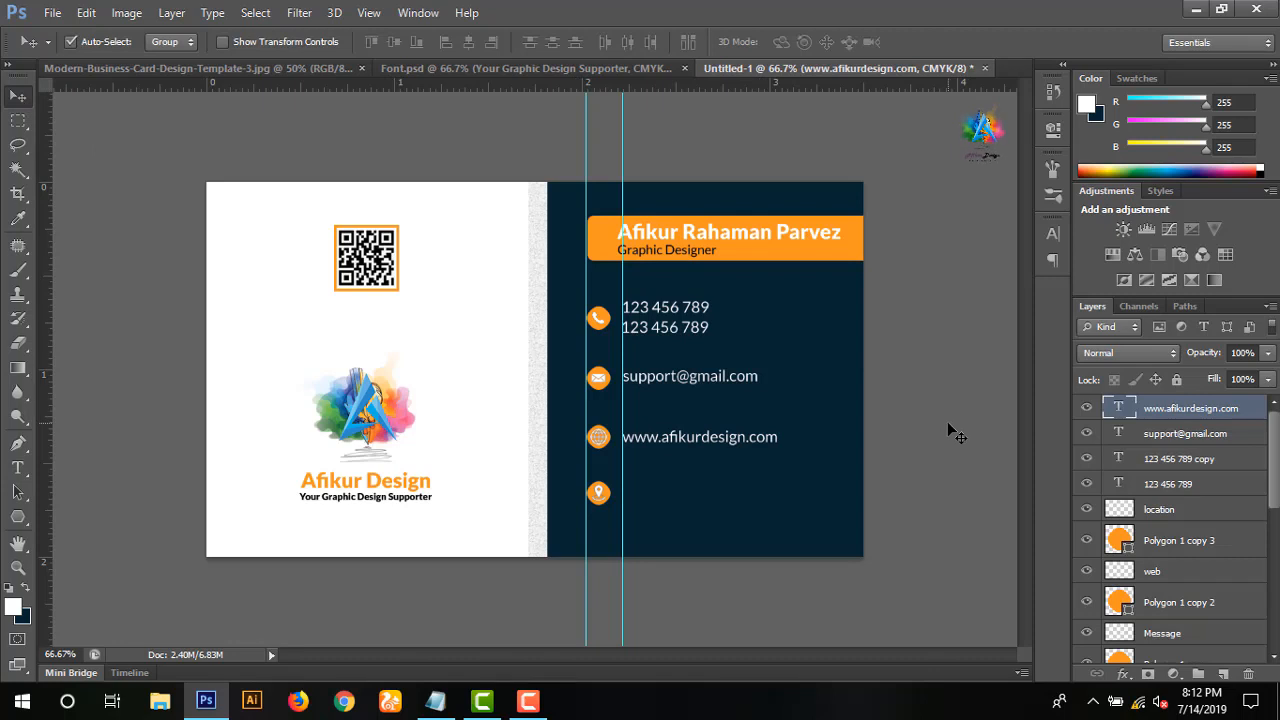
- Add the street address as a white 6 pt text line beside the location pin icon
{"action": "left_click", "coordinate": [18, 468]}
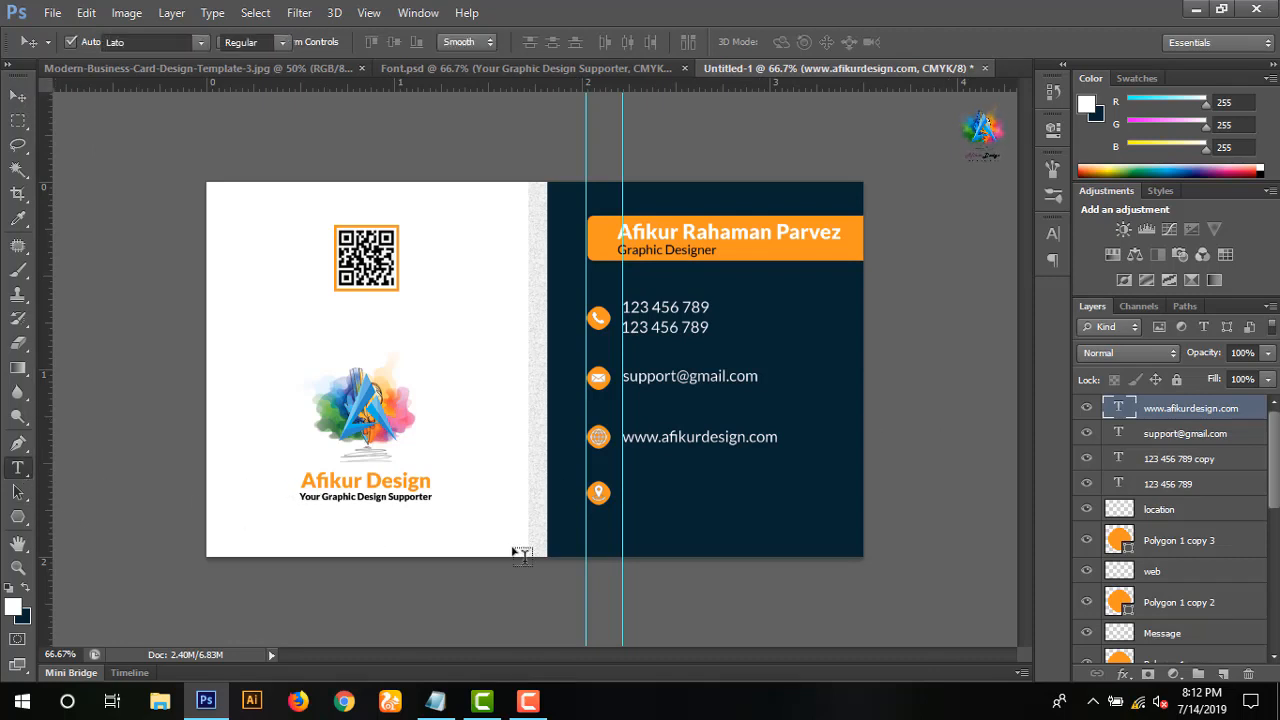
{"action": "left_click", "coordinate": [668, 499]}
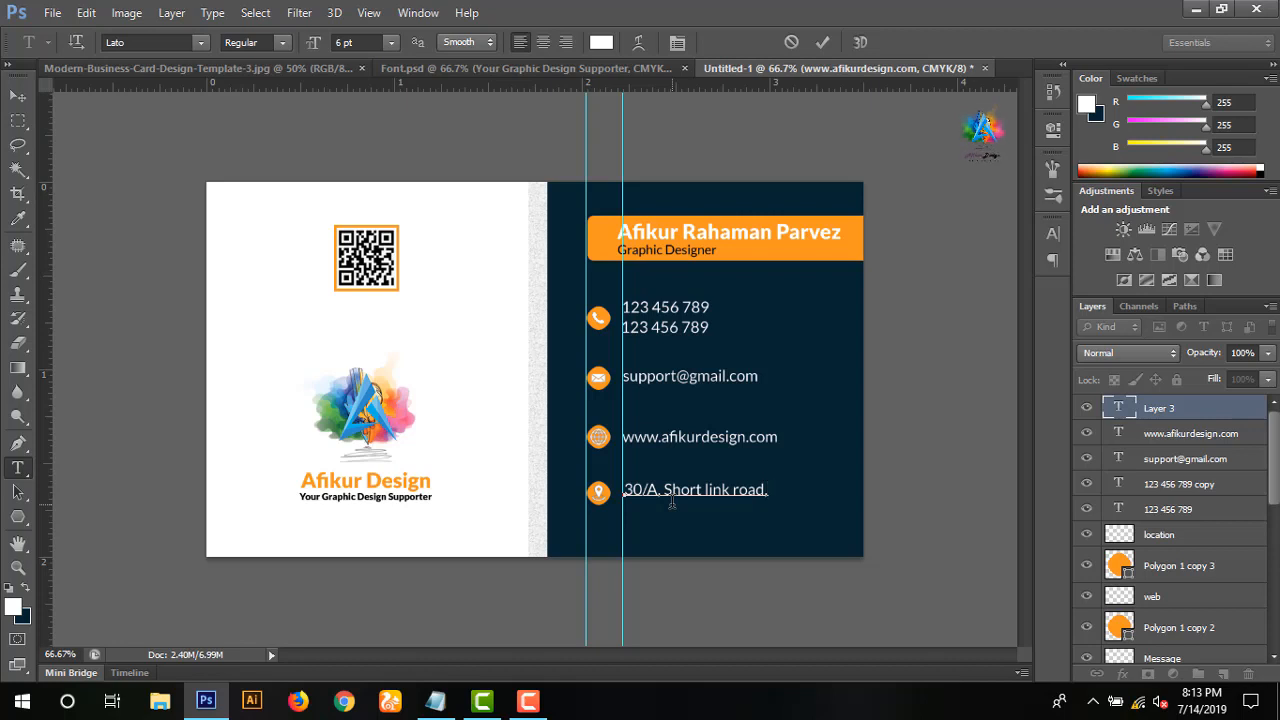
{"action": "type", "text": "Au"}
{"action": "left_click", "coordinate": [824, 41]}
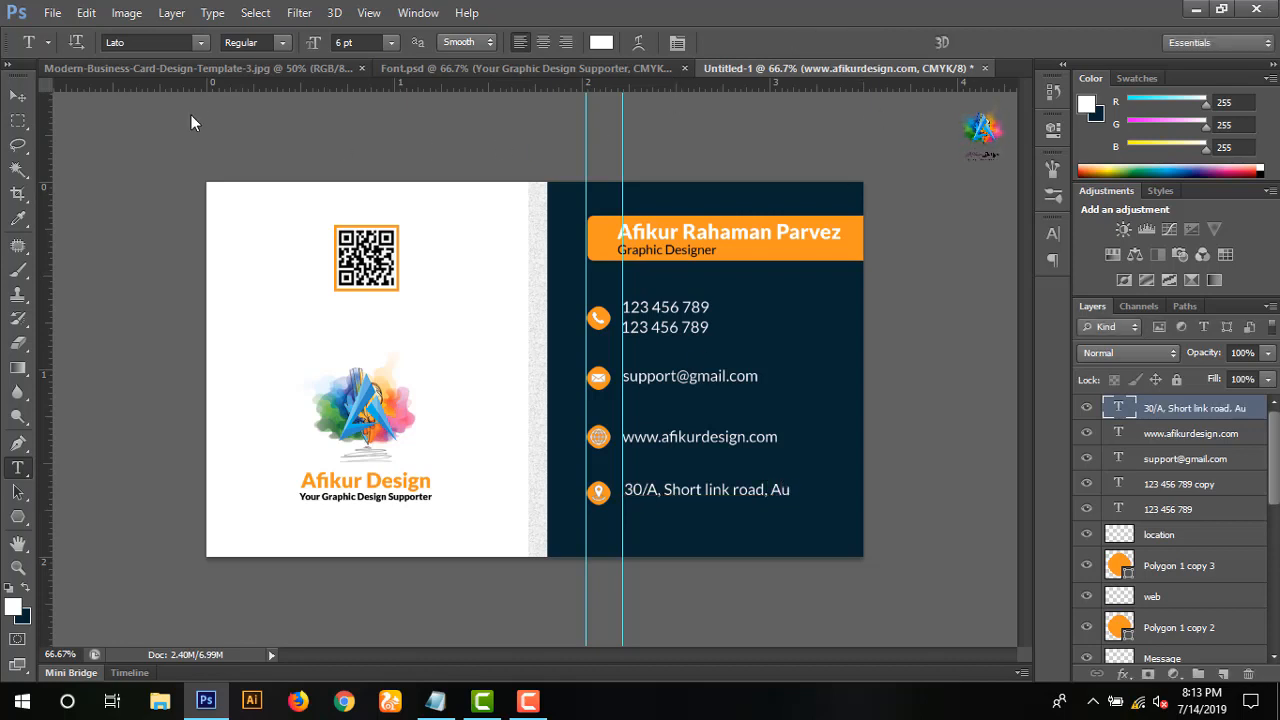
- Centre the address line on the location pin, align it with the text guide, and remove that guide
{"action": "left_click", "coordinate": [17, 95]}
{"action": "key", "text": "Down"}
{"action": "key", "text": "Down"}
{"action": "key", "text": "Down"}
{"action": "key", "text": "Down"}
{"action": "key", "text": "Down"}
{"action": "key", "text": "Down"}
{"action": "key", "text": "Down"}
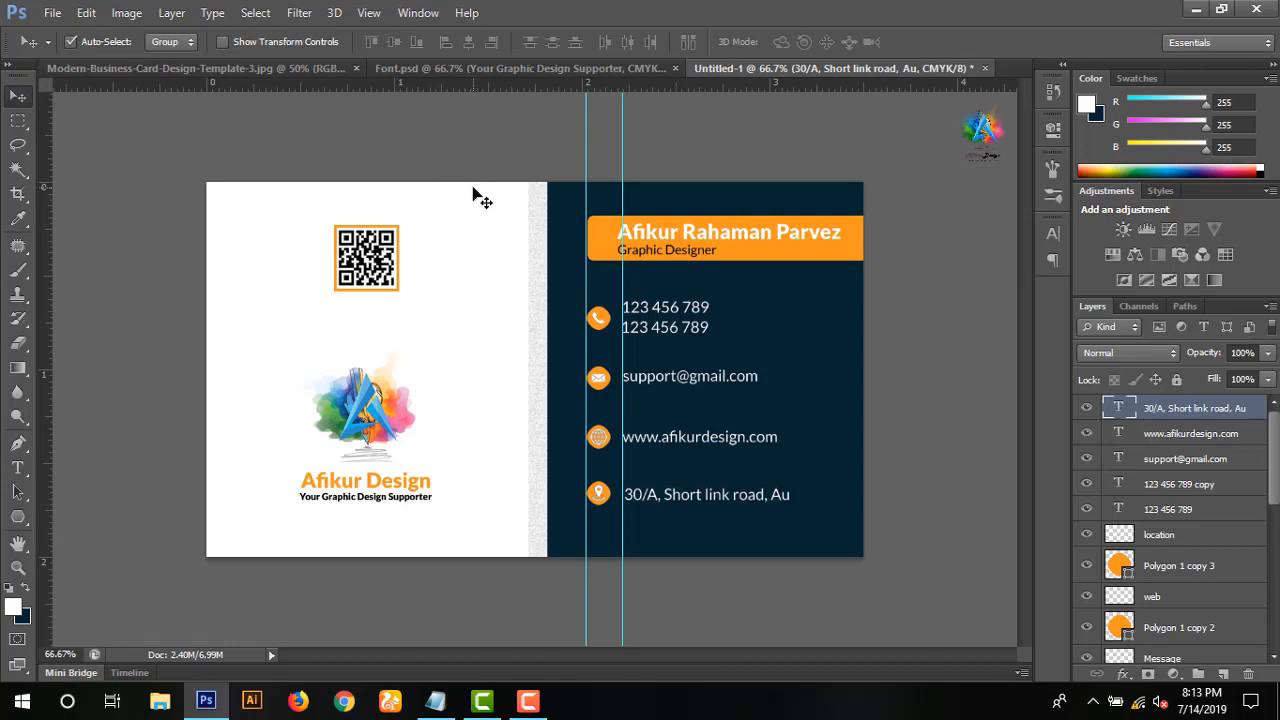
{"action": "key", "text": "Left"}
{"action": "key", "text": "Left"}
{"action": "key", "text": "Left"}
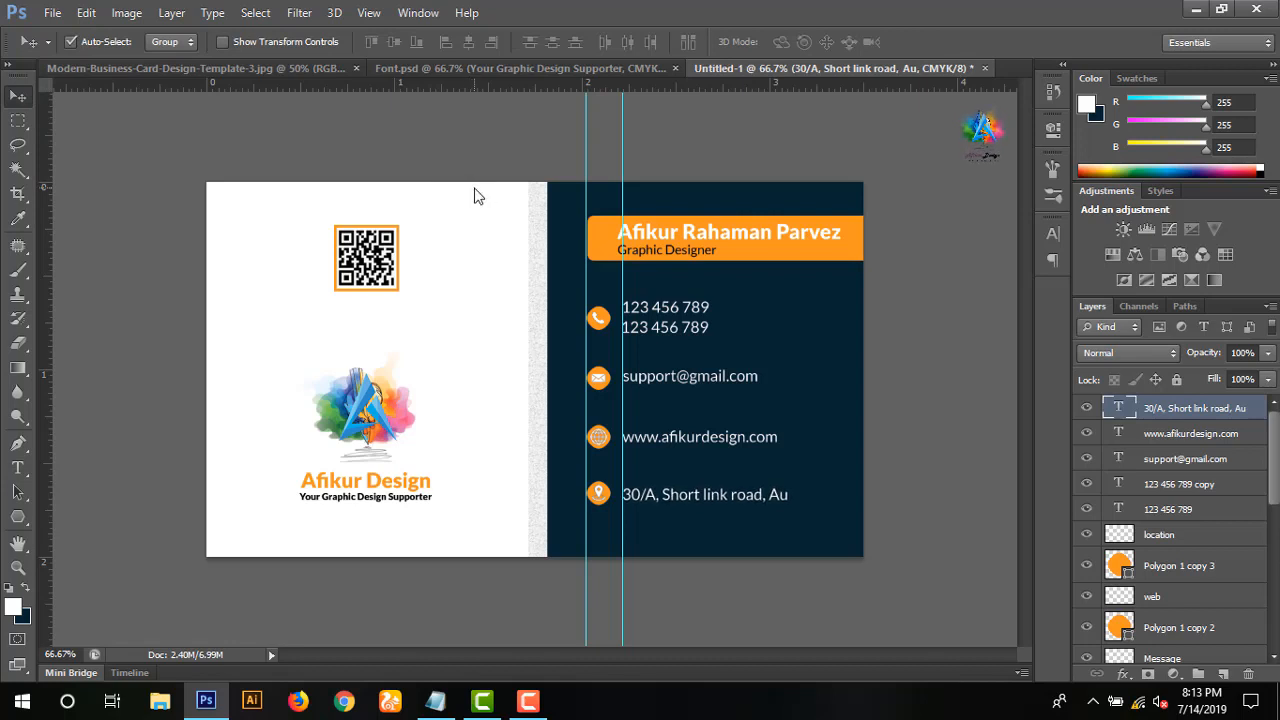
{"action": "left_click_drag", "start_coordinate": [622, 459], "coordinate": [35, 457]}
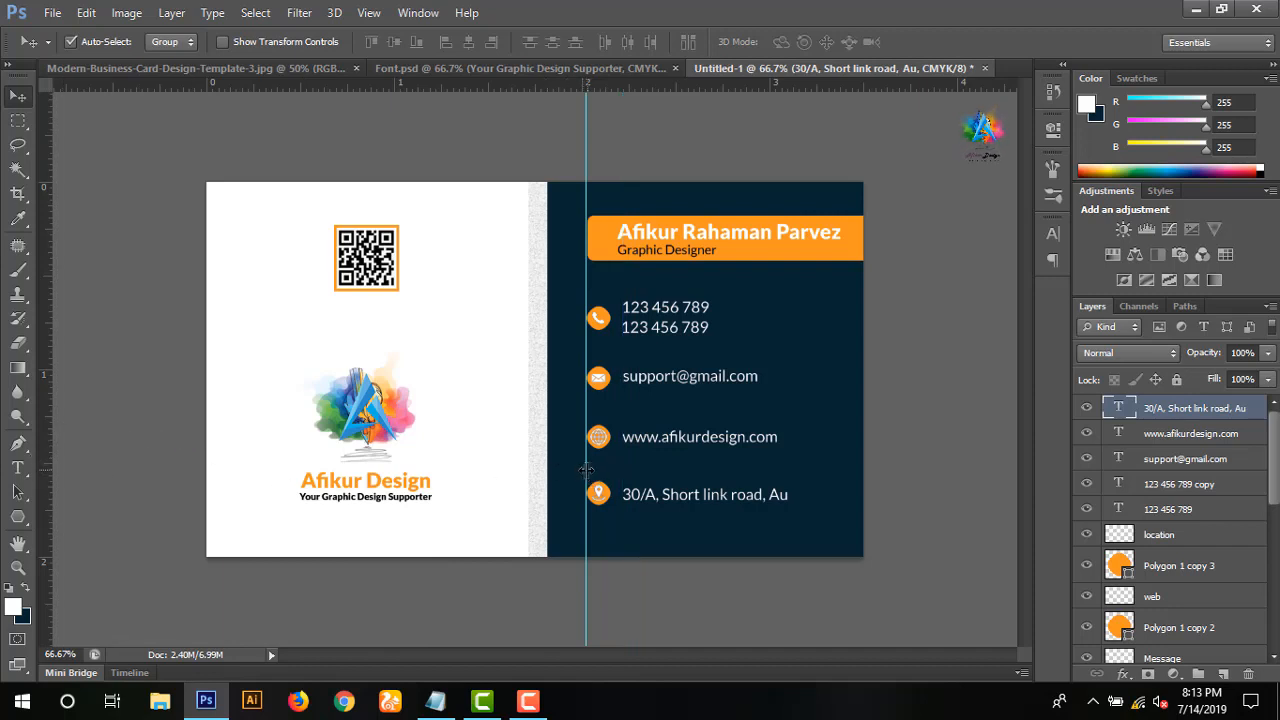
- Remove the remaining vertical guide and name the card's new save file Back, in Photoshop PSD format
{"action": "left_click_drag", "start_coordinate": [586, 470], "coordinate": [45, 463]}
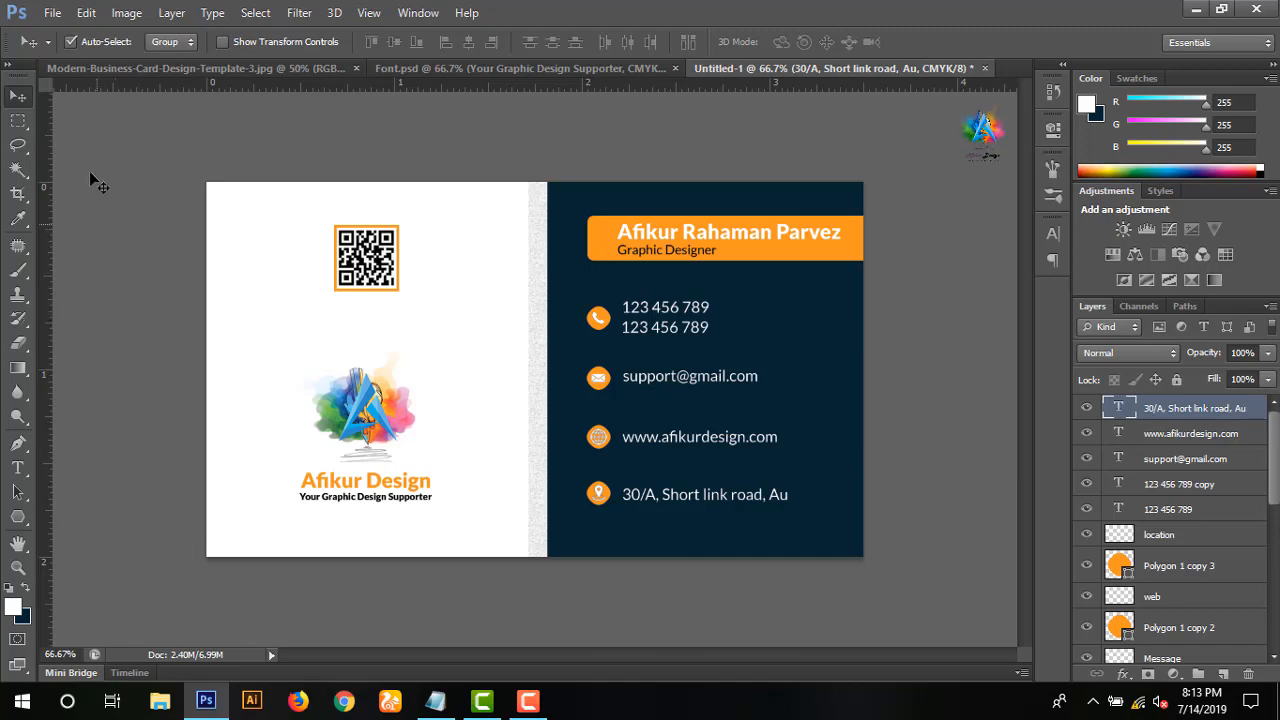
{"action": "left_click", "coordinate": [52, 12]}
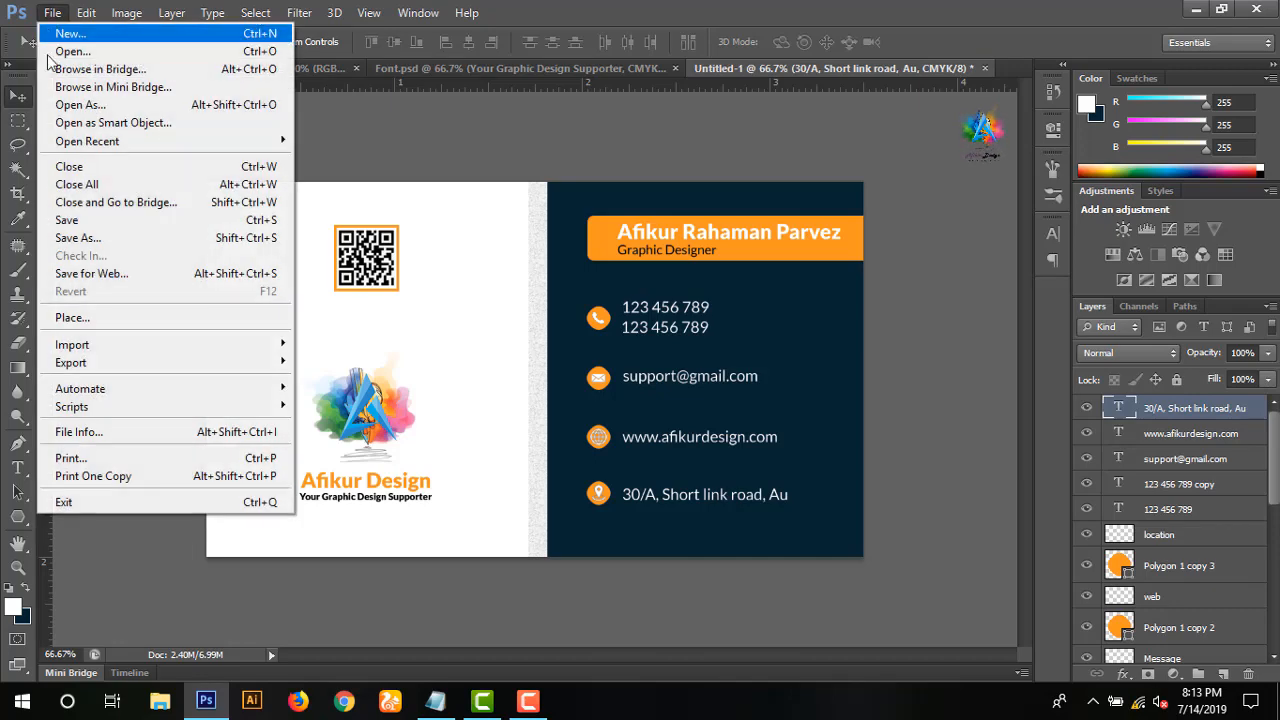
{"action": "left_click", "coordinate": [90, 240]}
{"action": "left_click", "coordinate": [625, 450]}
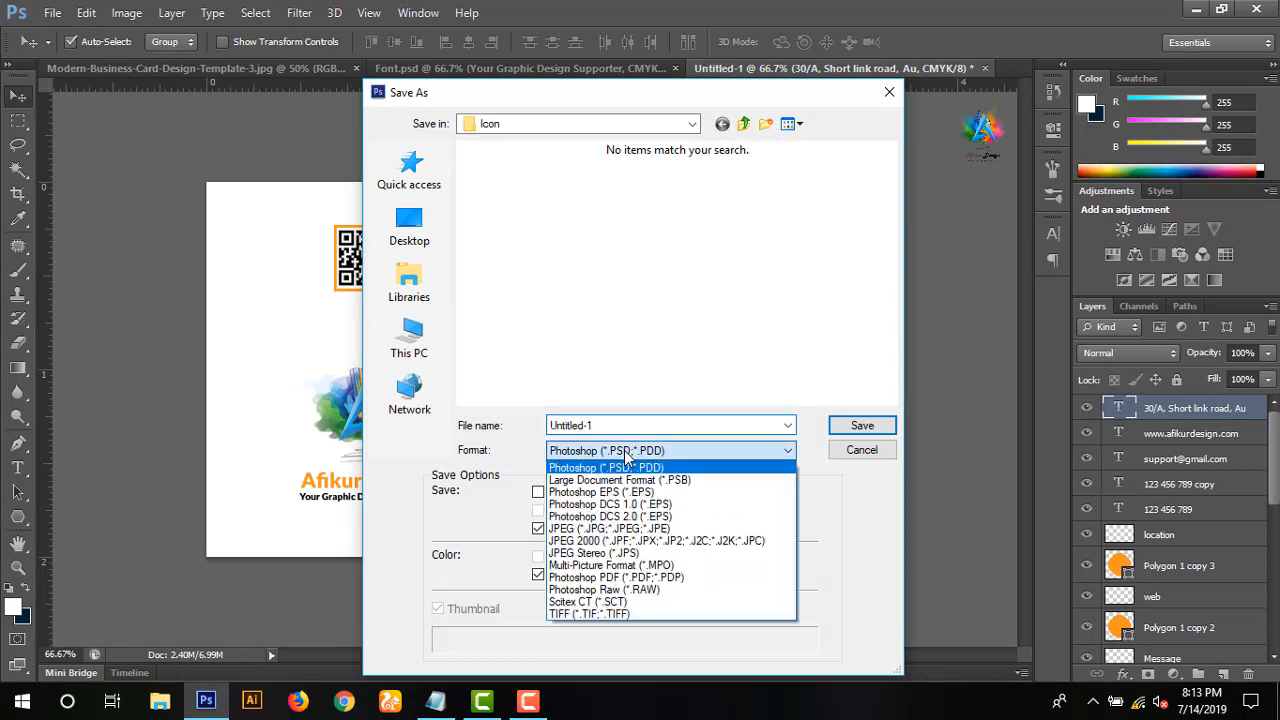
{"action": "left_click", "coordinate": [626, 455]}
{"action": "left_click", "coordinate": [610, 425]}
{"action": "type", "text": "Back"}
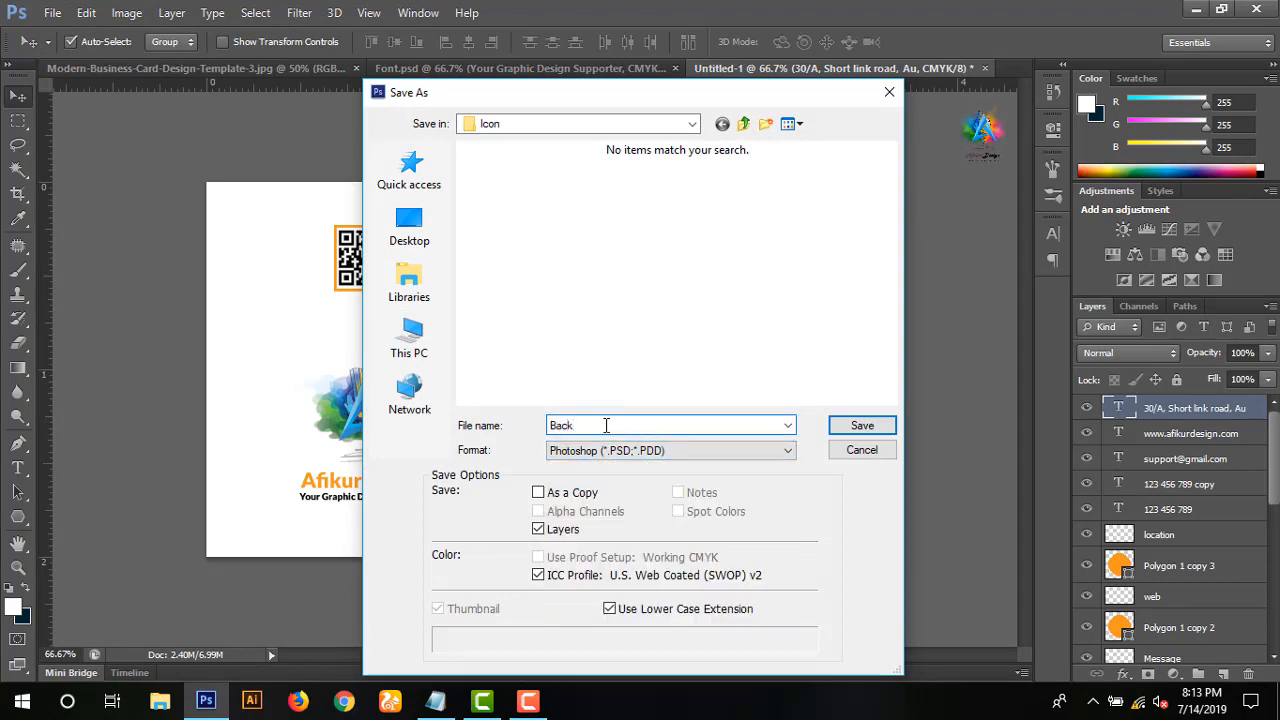
- Save the PSD file in folder 18, inside A > Pikbest on drive E
{"action": "left_click", "coordinate": [409, 338]}
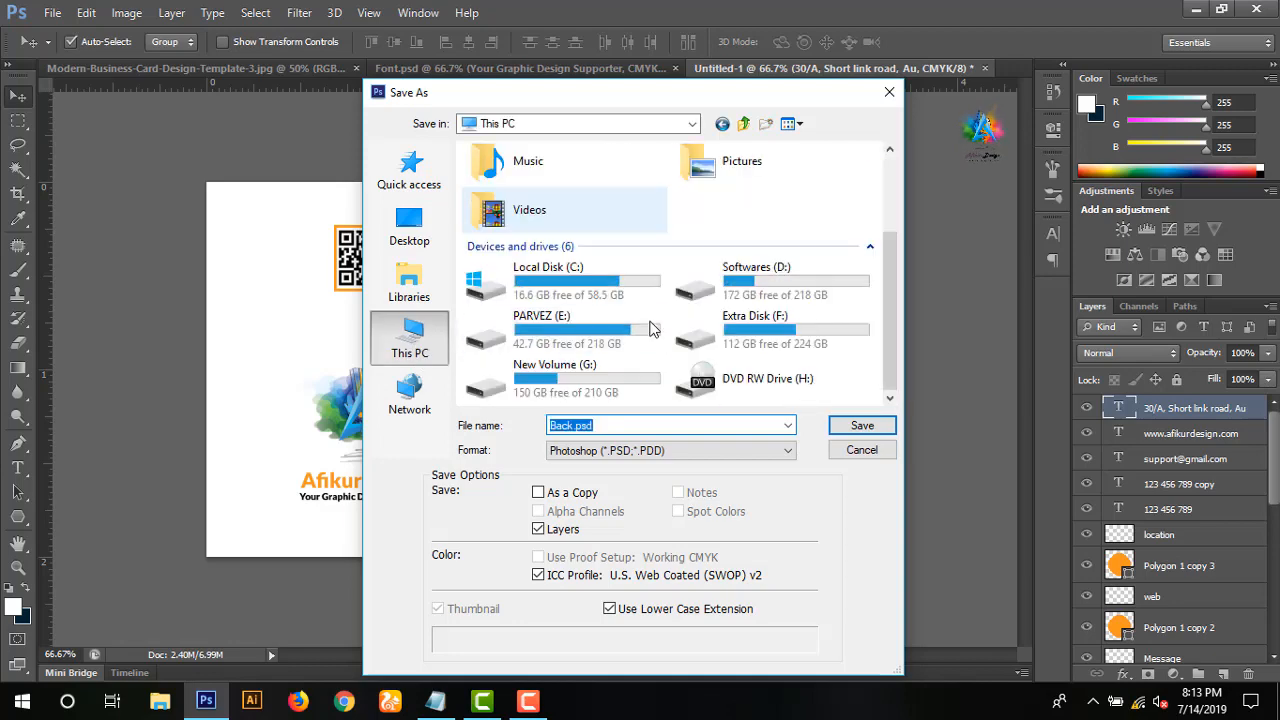
{"action": "double_click", "coordinate": [651, 329]}
{"action": "double_click", "coordinate": [547, 174]}
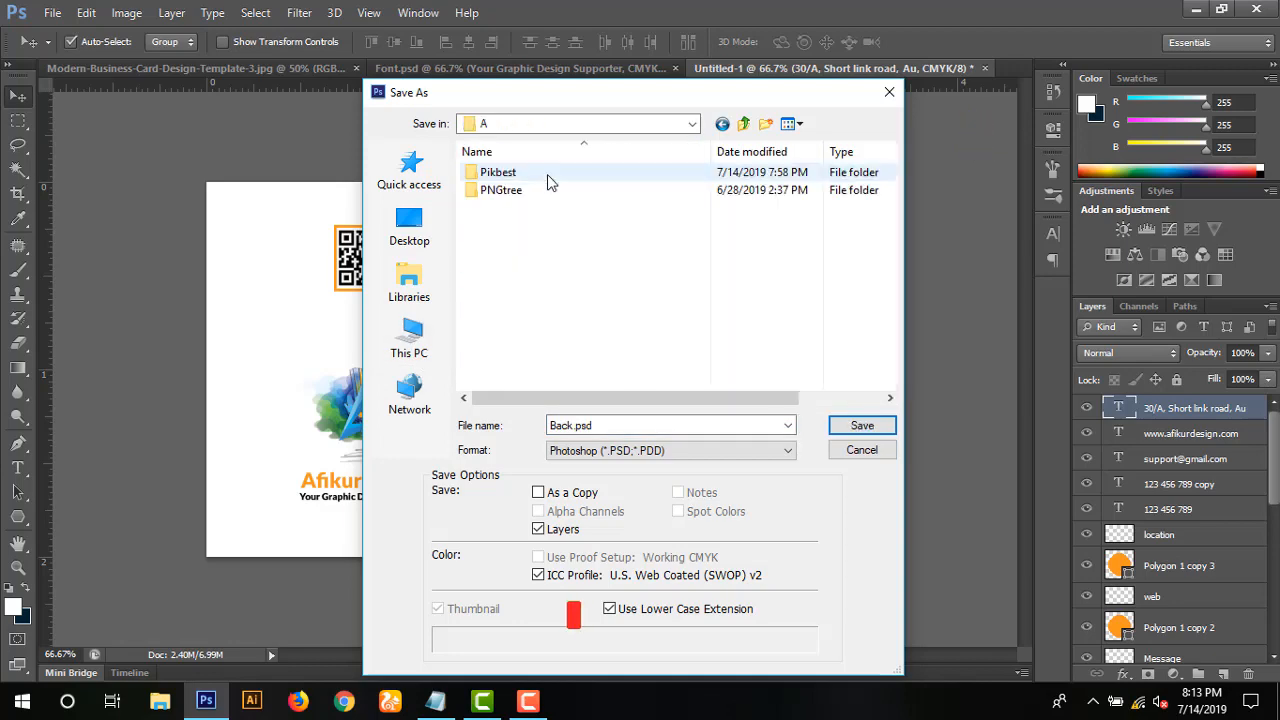
{"action": "double_click", "coordinate": [547, 178]}
{"action": "scroll", "coordinate": [565, 245], "scroll_direction": "down", "scroll_amount": 4}
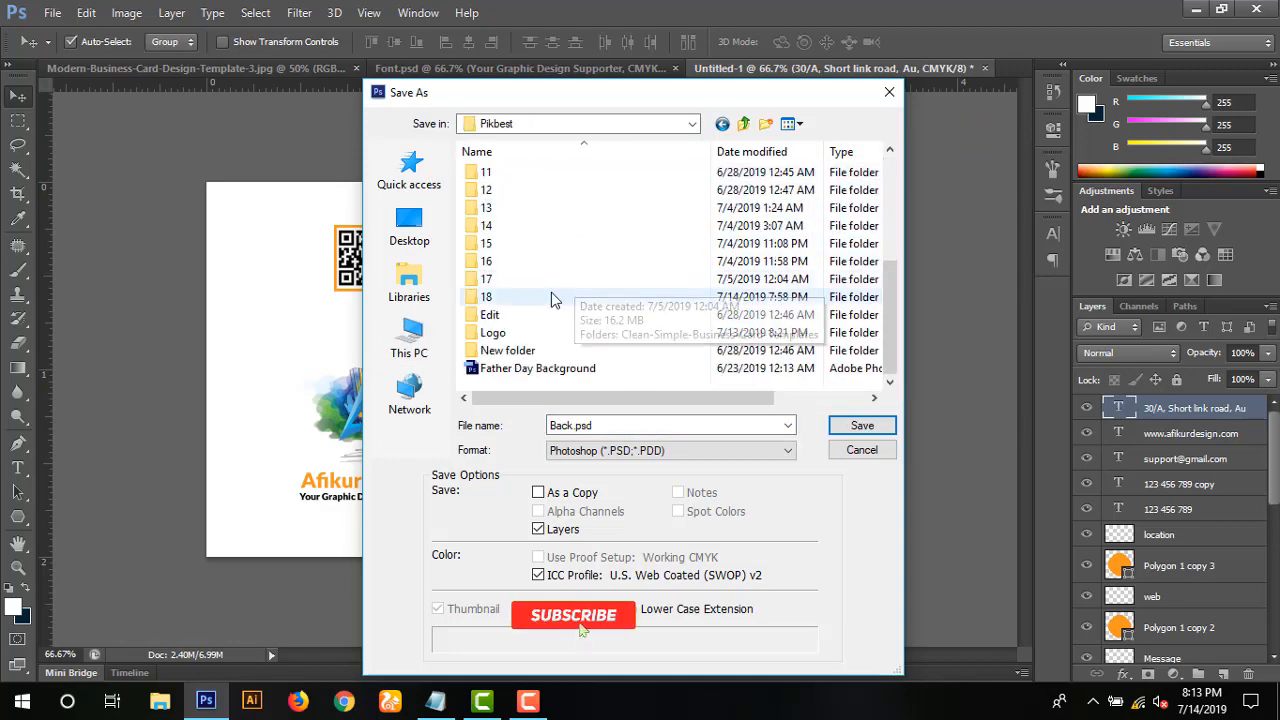
{"action": "double_click", "coordinate": [551, 297]}
{"action": "left_click", "coordinate": [868, 425]}
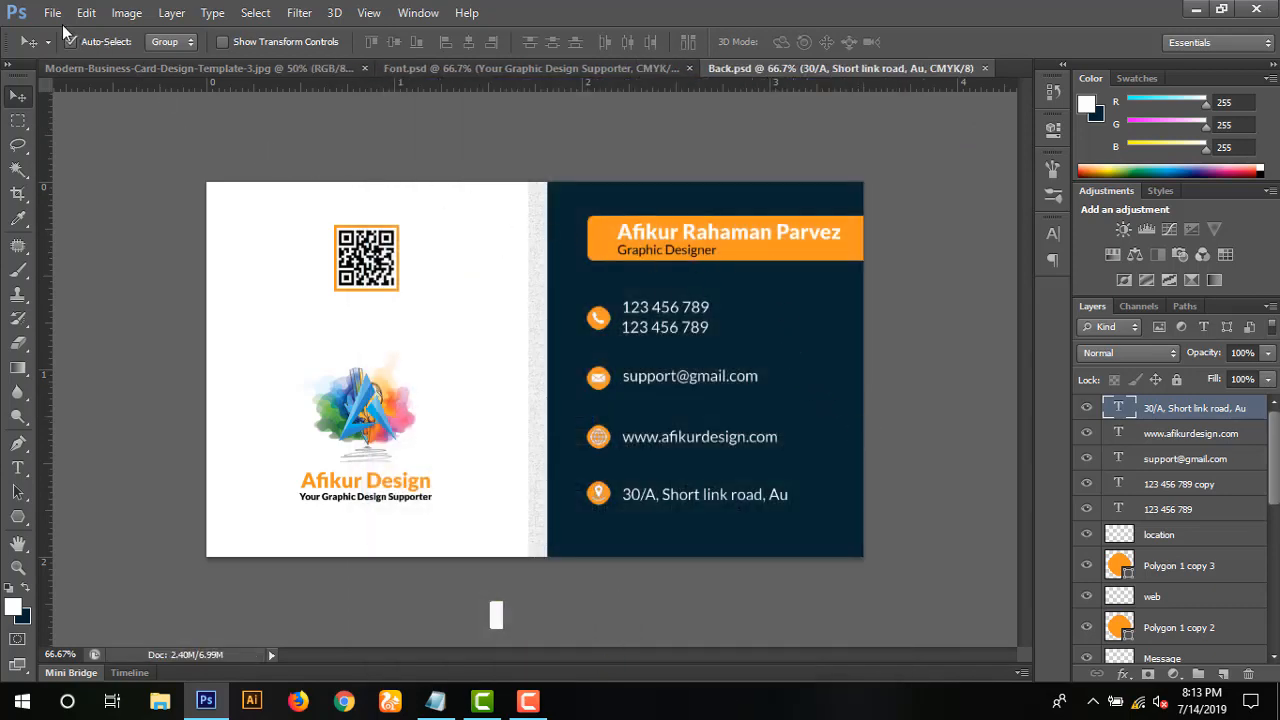
- Save a JPEG copy of the card back as Back.jpg in folder 18, accepting the JPEG options
{"action": "left_click", "coordinate": [52, 12]}
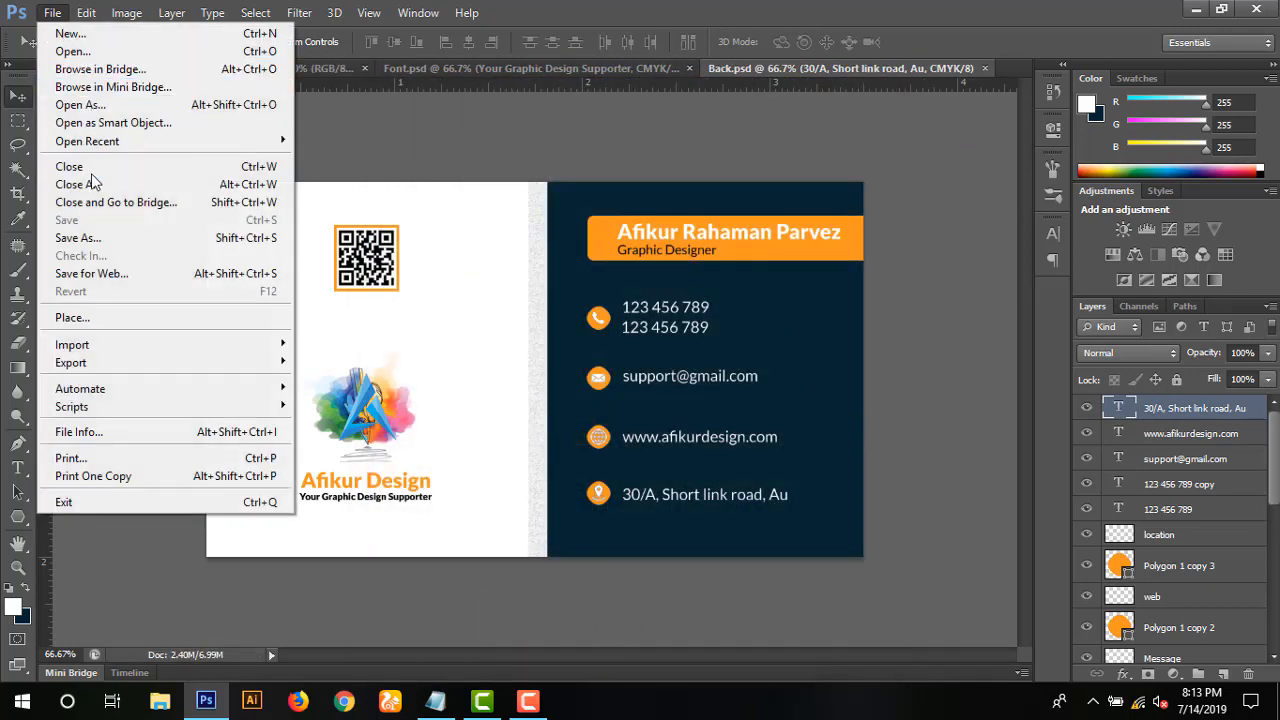
{"action": "left_click", "coordinate": [99, 243]}
{"action": "left_click", "coordinate": [690, 450]}
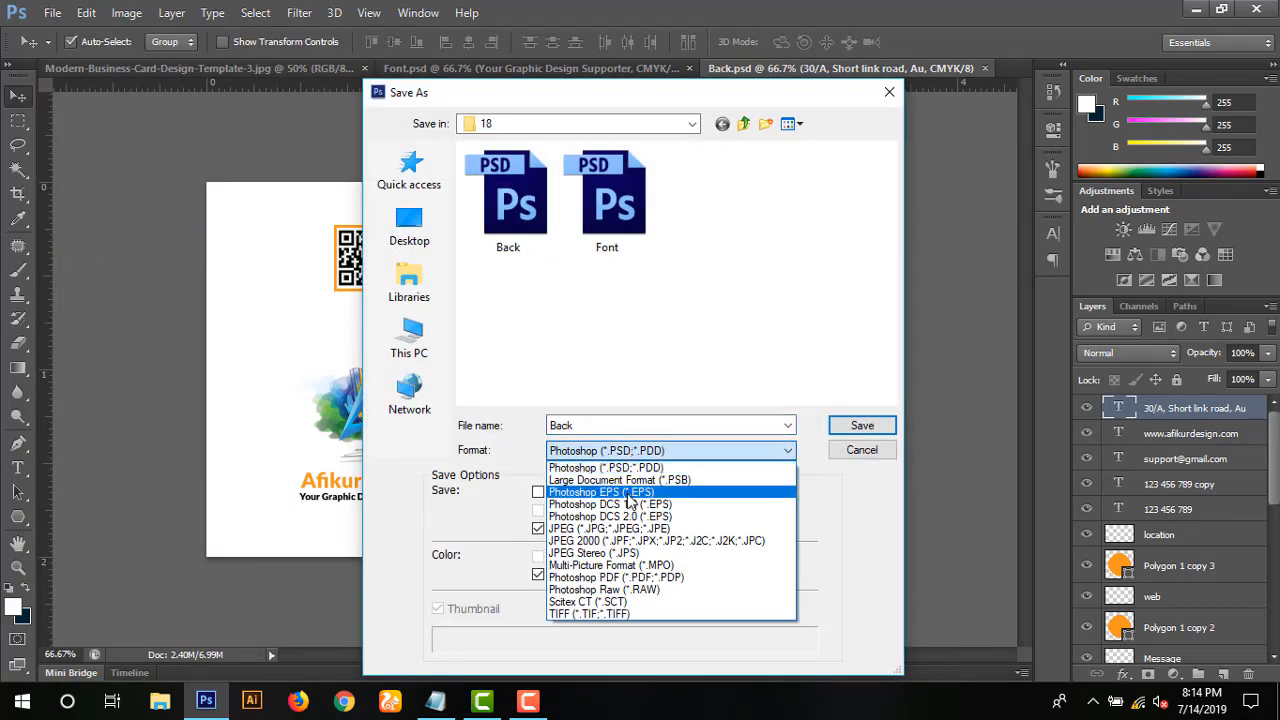
{"action": "left_click", "coordinate": [630, 528]}
{"action": "left_click", "coordinate": [864, 426]}
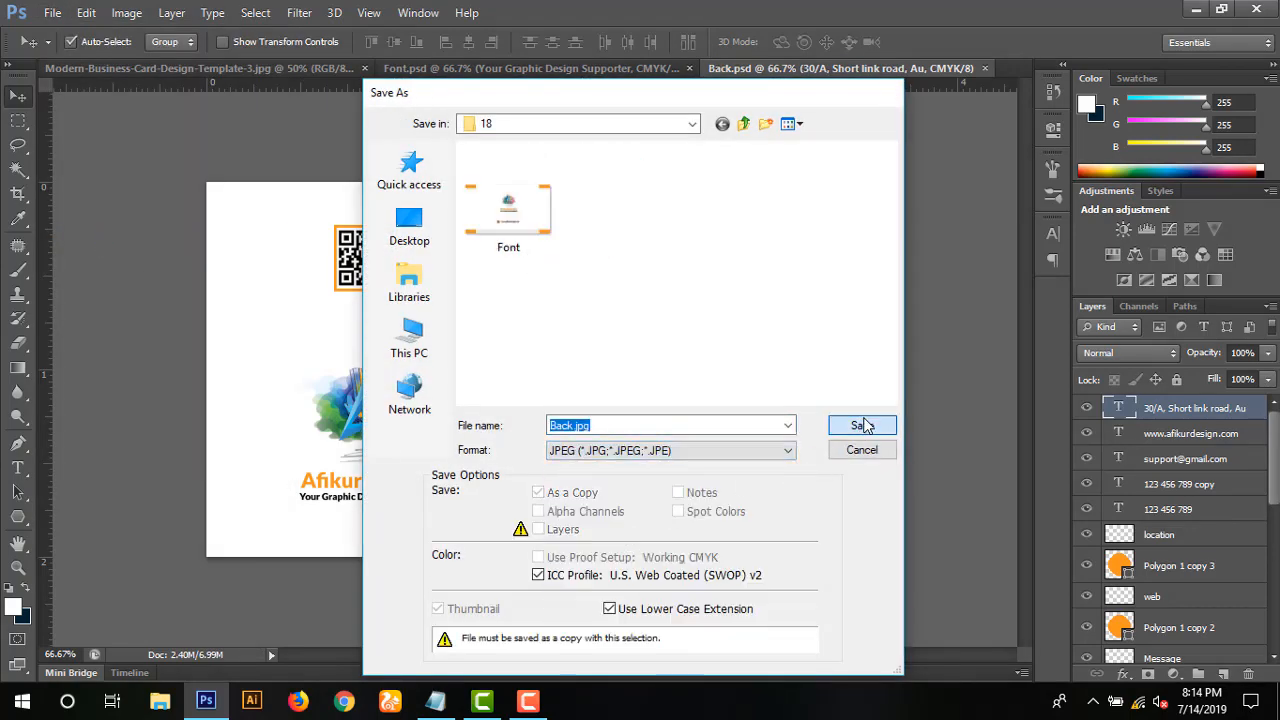
{"action": "left_click", "coordinate": [748, 171]}
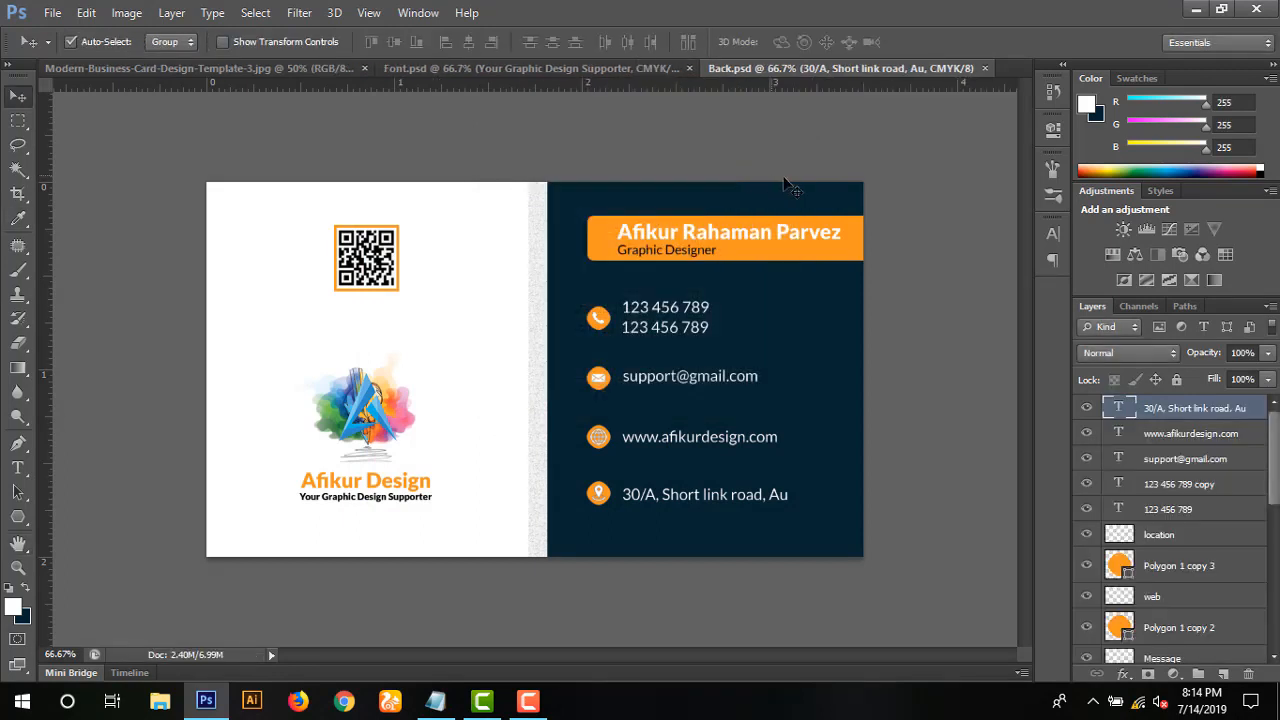